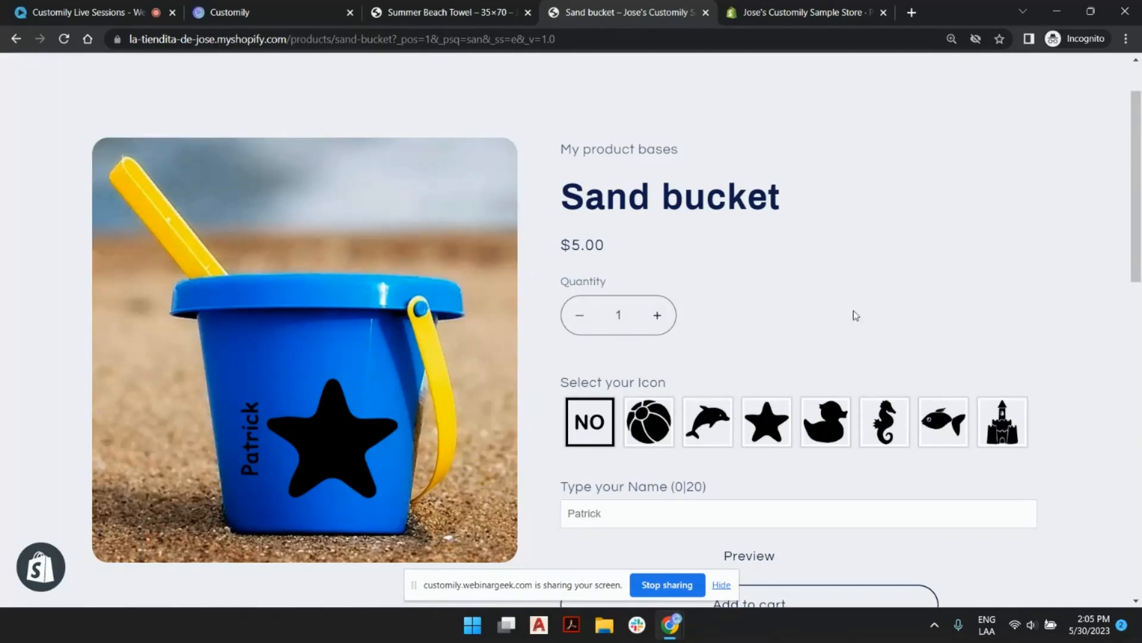
Hide the screen-sharing notice covering the Sand bucket product page.
scroll(866, 375, "down", 1)
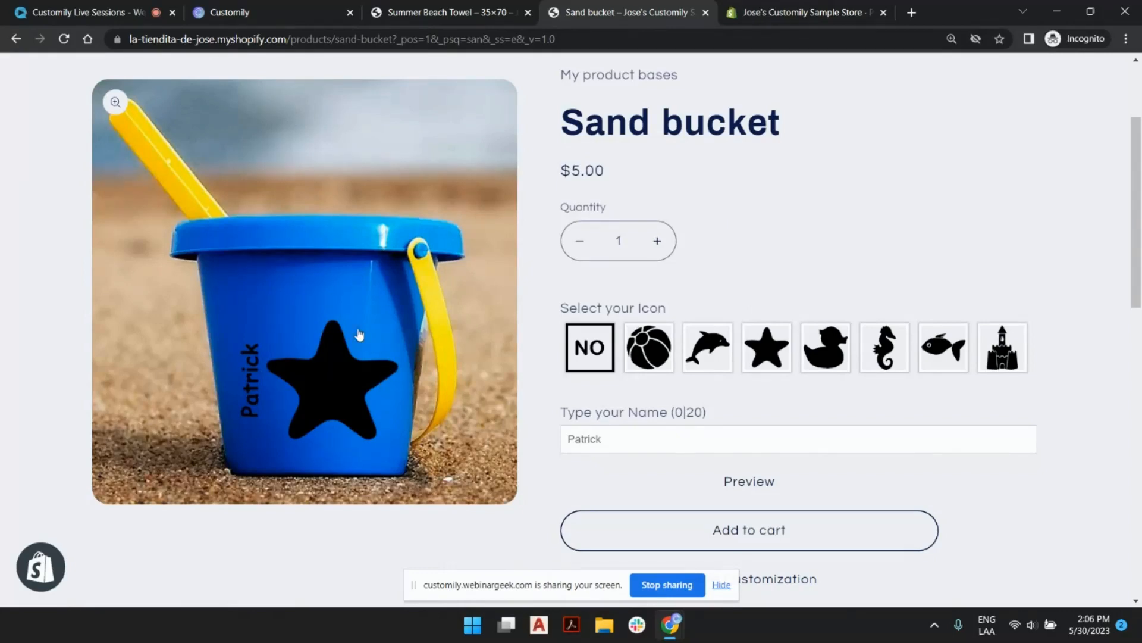
left_click(721, 585)
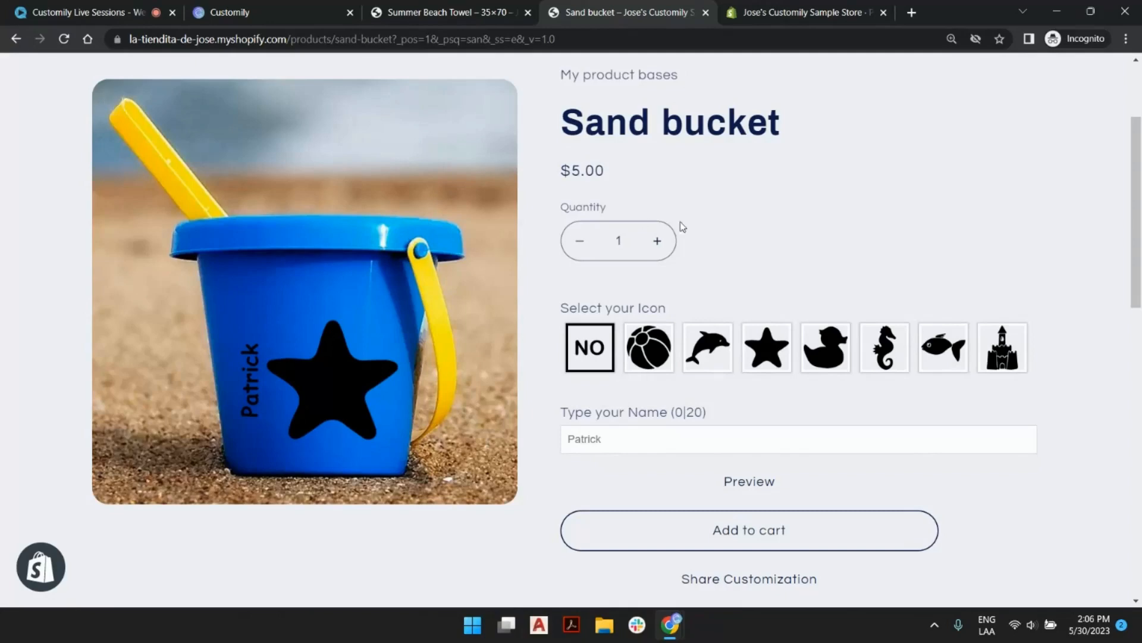
scroll(818, 283, "up", 2)
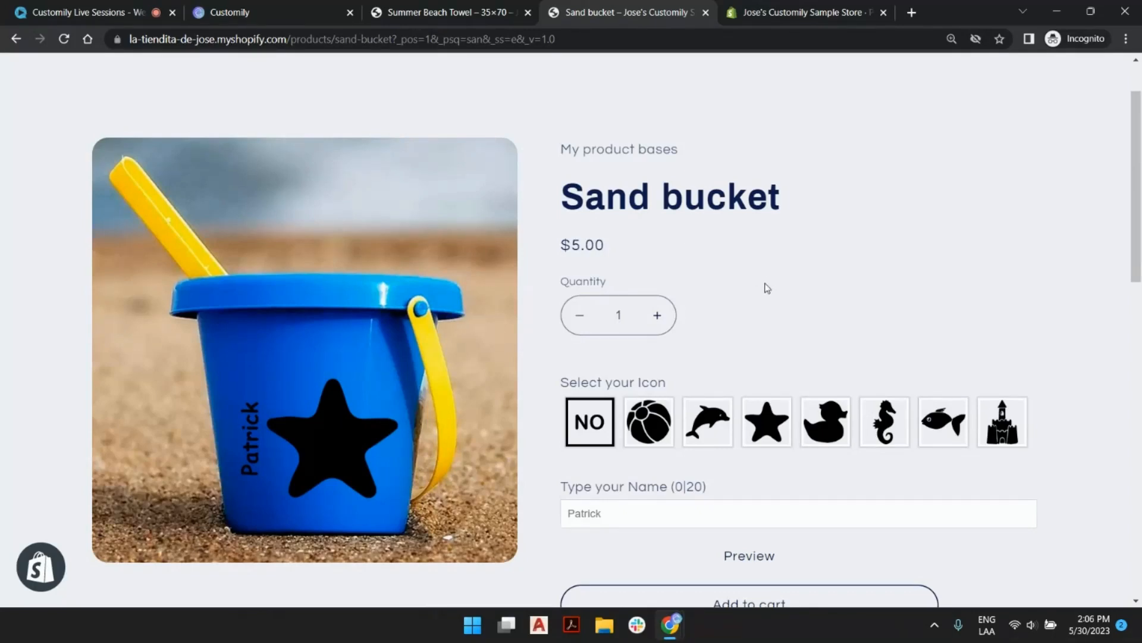
Try the beach ball, duck, seahorse and sandcastle icons on the sand bucket.
scroll(760, 291, "down", 1)
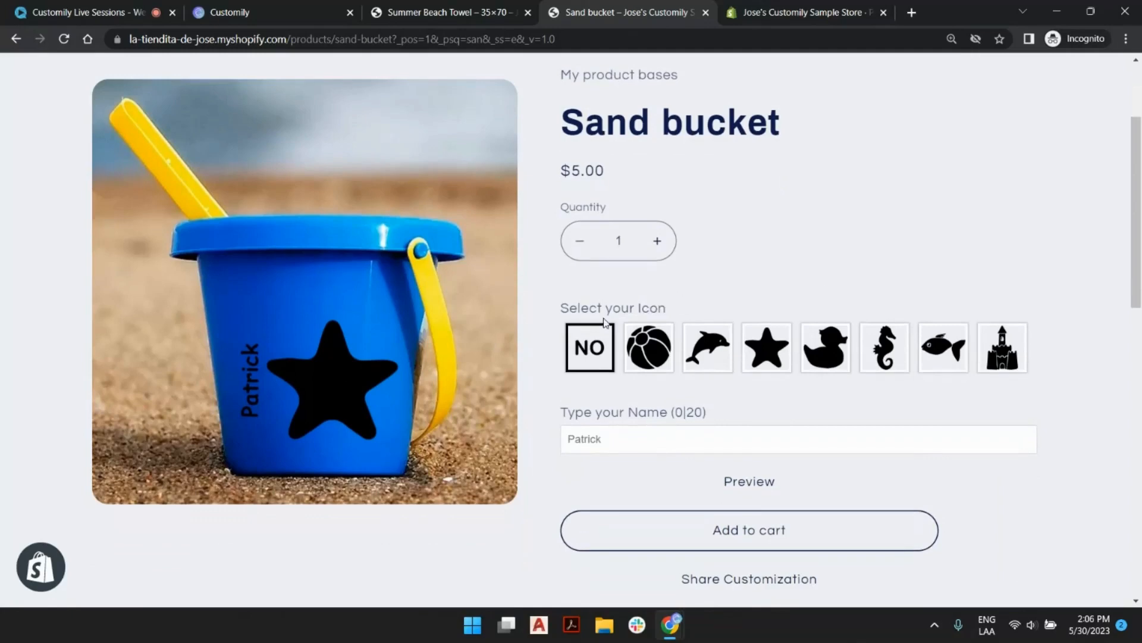
left_click(662, 357)
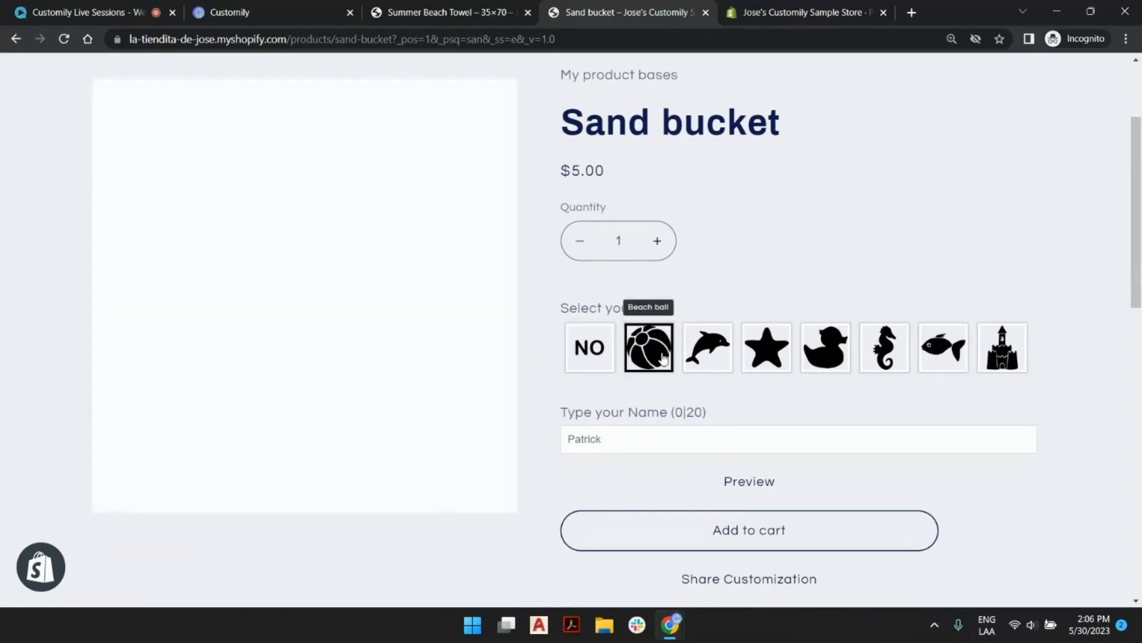
left_click(813, 355)
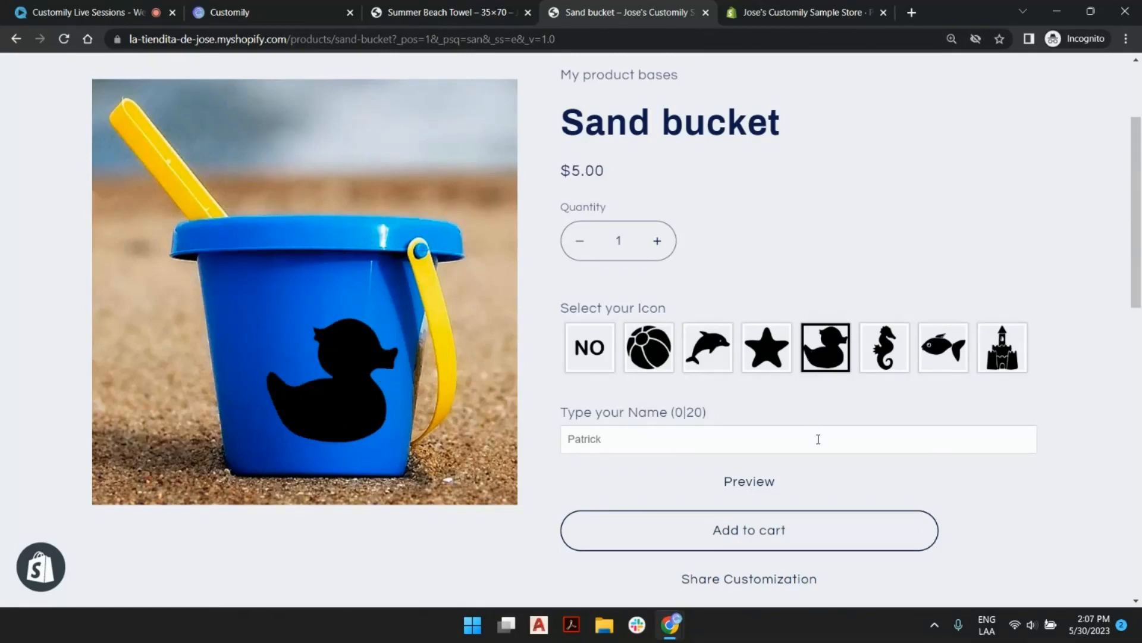
left_click(881, 373)
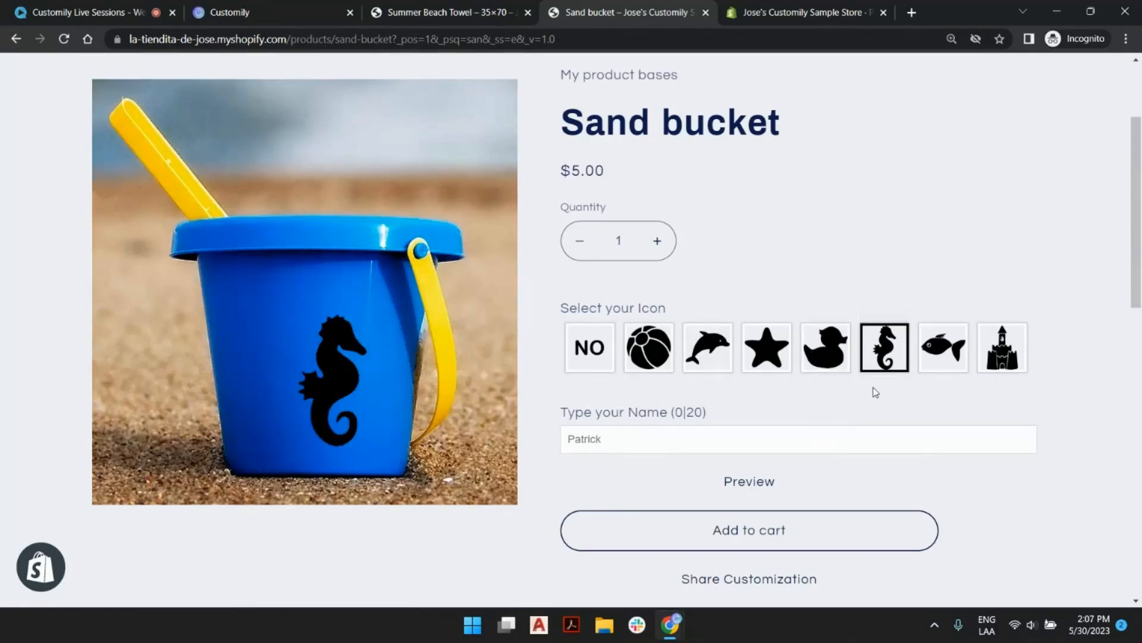
left_click(1002, 357)
Enter the customer's name as the sand bucket's personalized text.
left_click(725, 442)
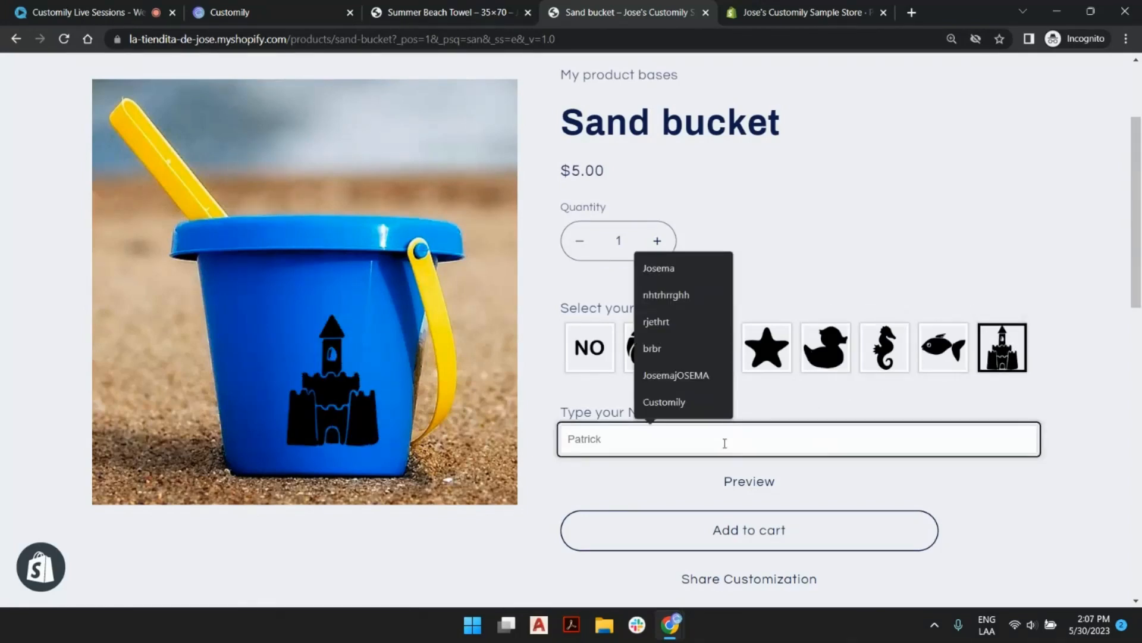
left_click(660, 271)
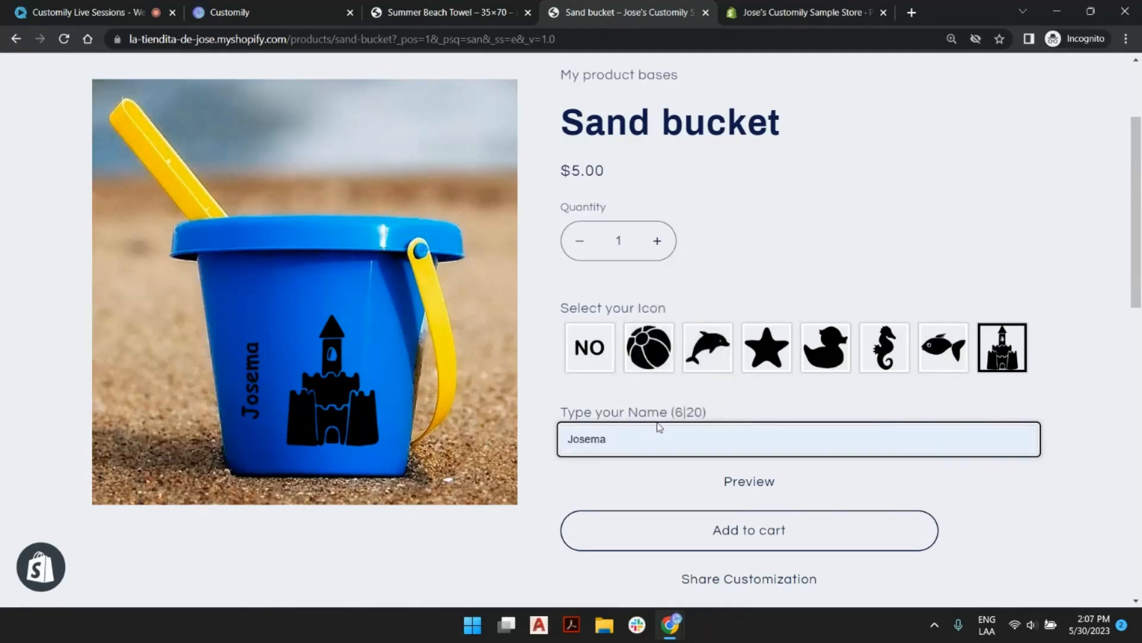
key("BackSpace")
key("BackSpace")
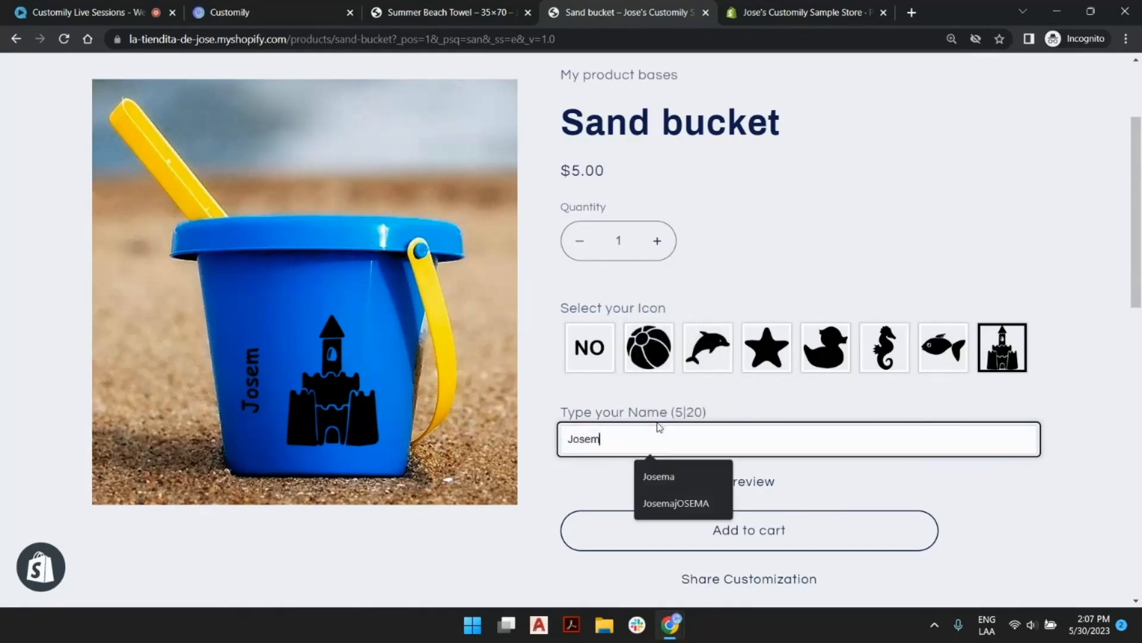
type("Maria")
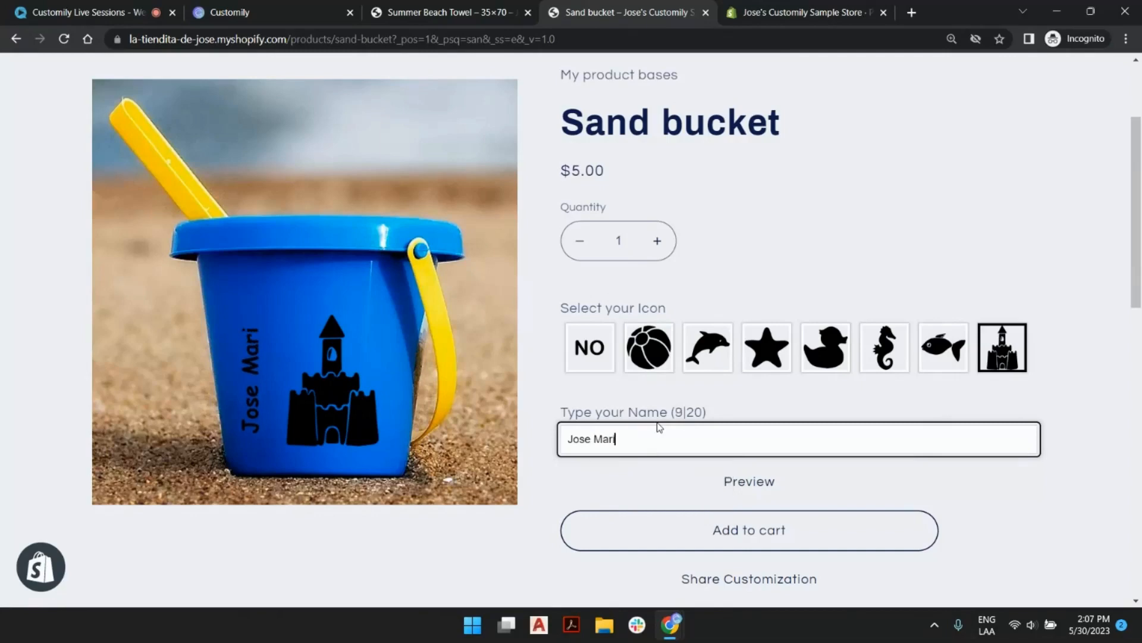
Check the enlarged preview of the sand bucket, and change its icon to the starfish and finally the dolphin.
left_click(749, 481)
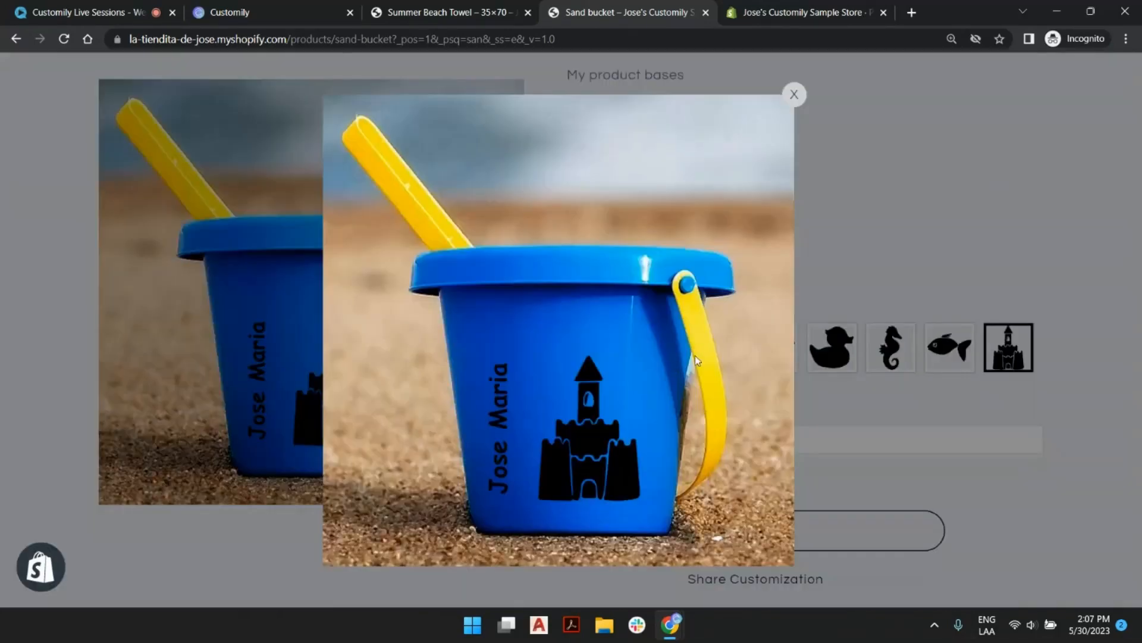
left_click(795, 96)
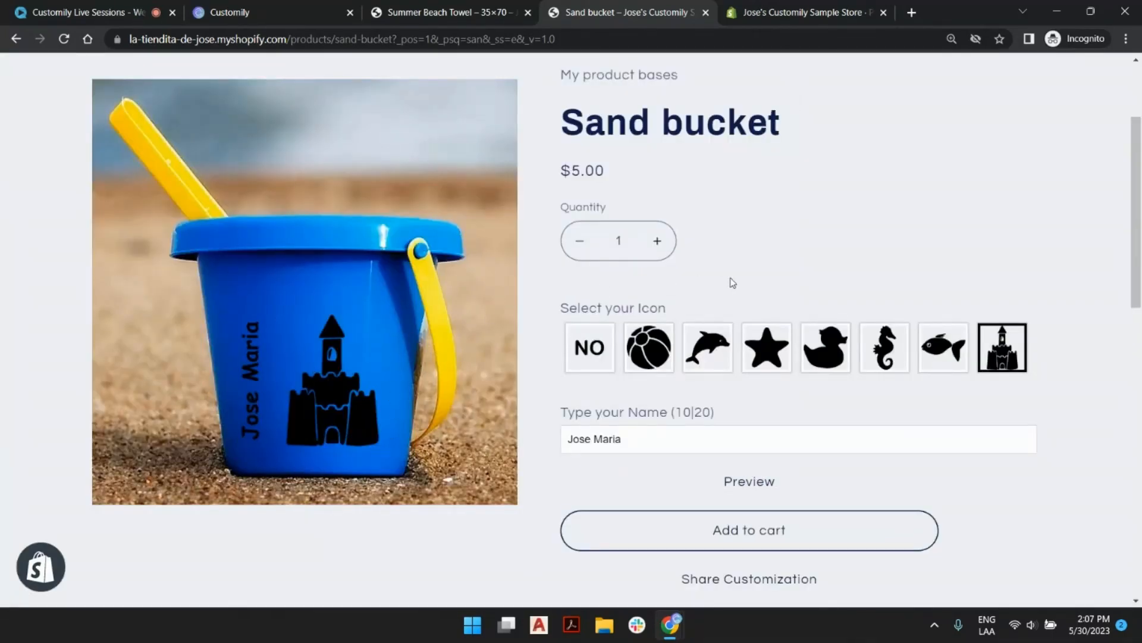
left_click(766, 347)
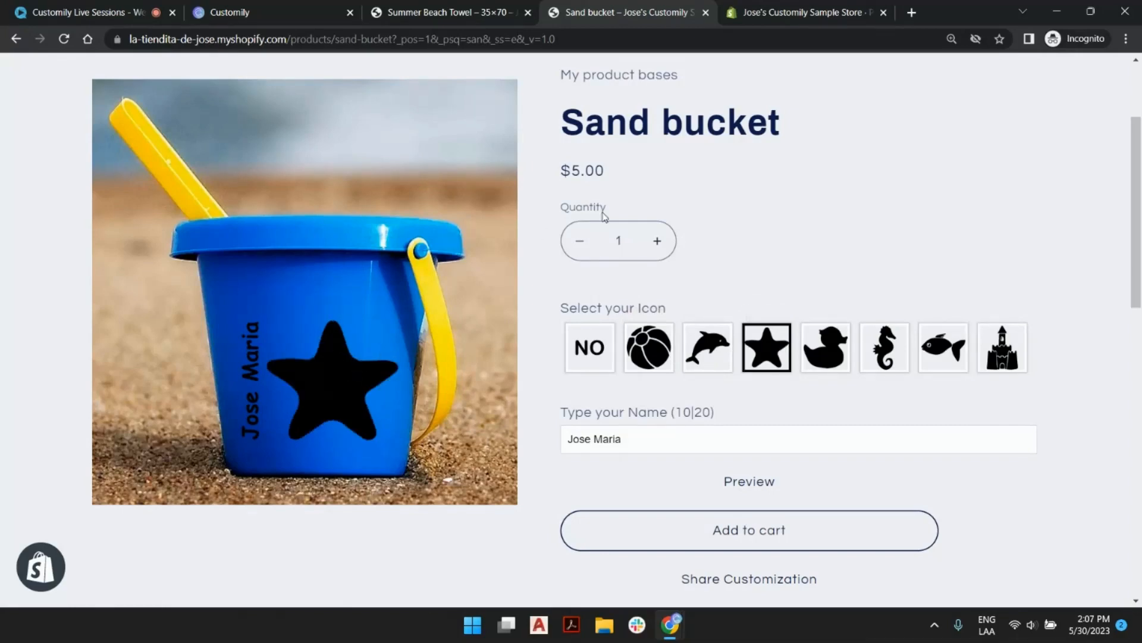
left_click(723, 357)
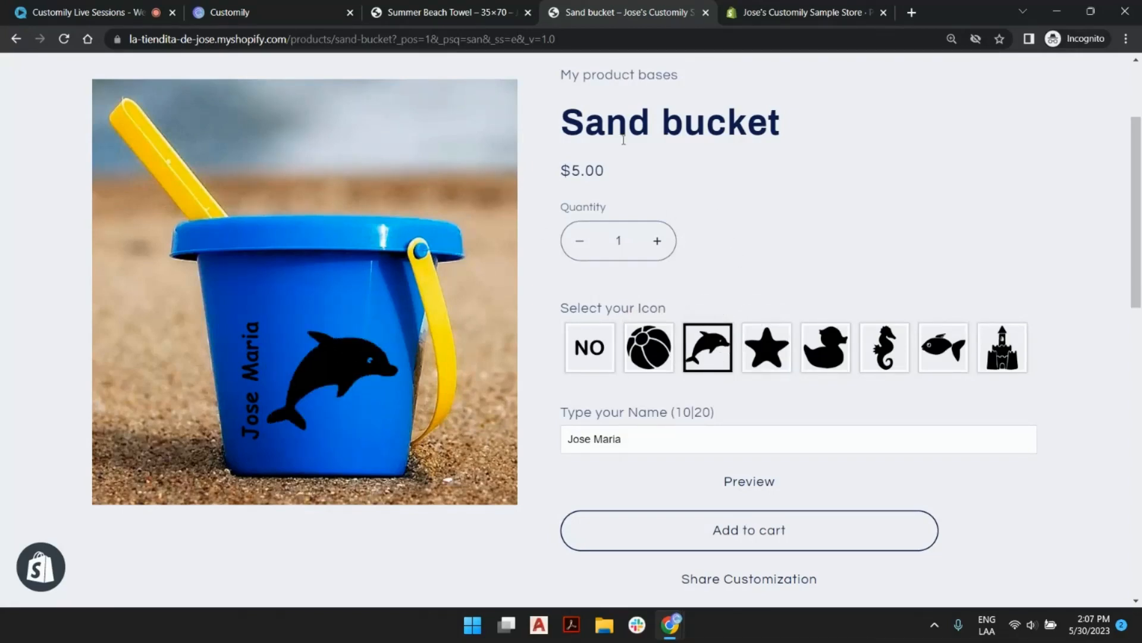
Examine the Summer Beach Towel product page and both of its sample images.
left_click(430, 10)
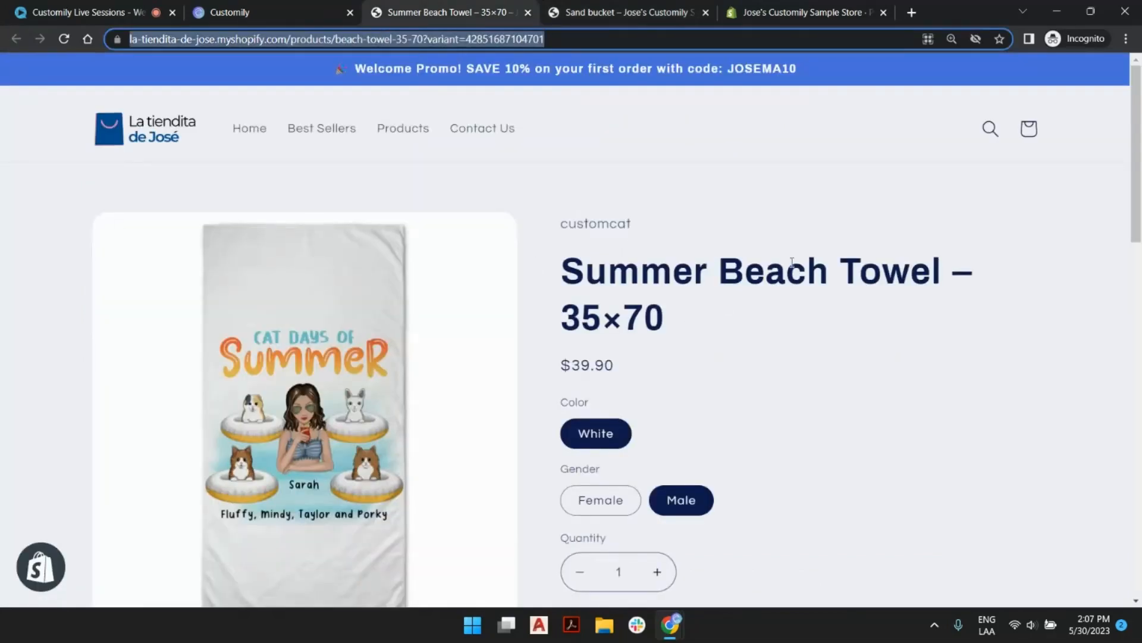
scroll(745, 327, "down", 1)
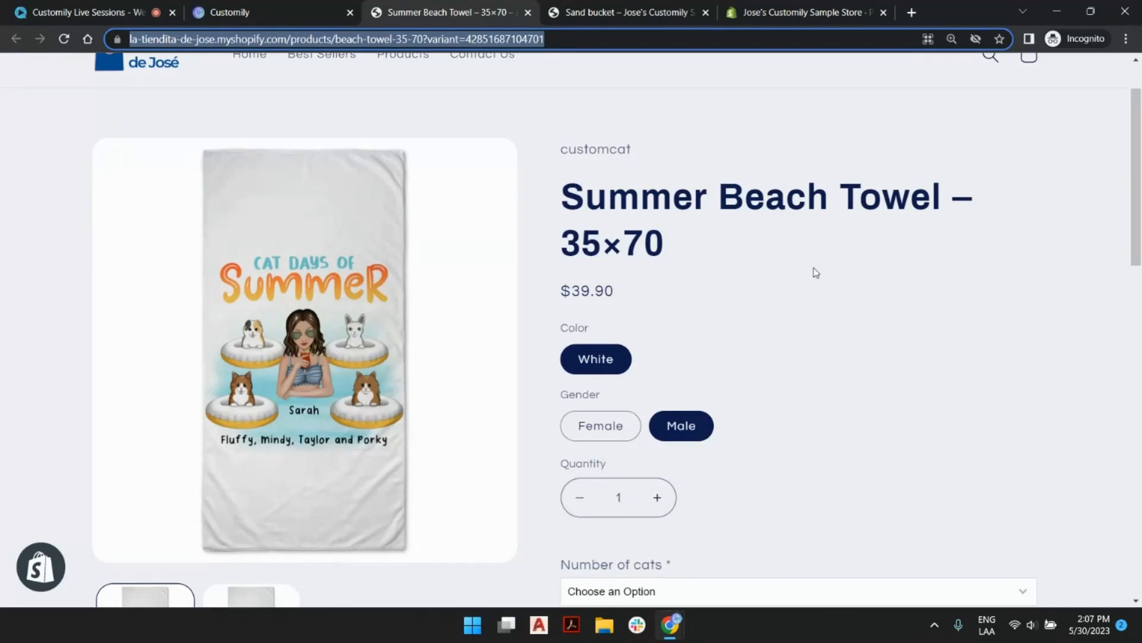
scroll(815, 272, "down", 2)
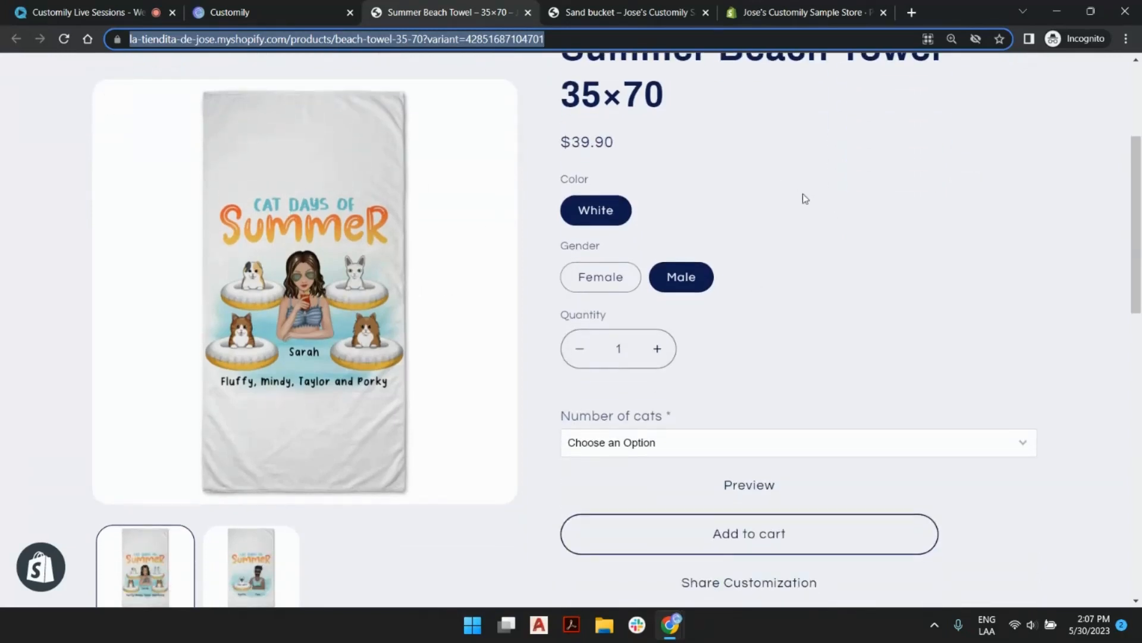
scroll(699, 381, "down", 1)
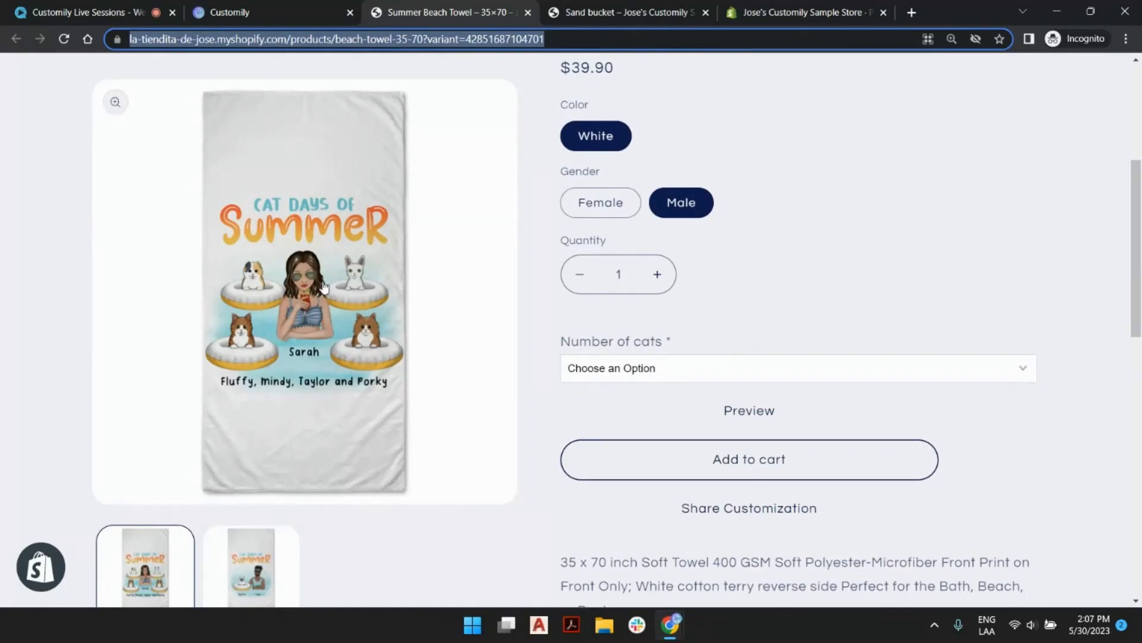
left_click(255, 540)
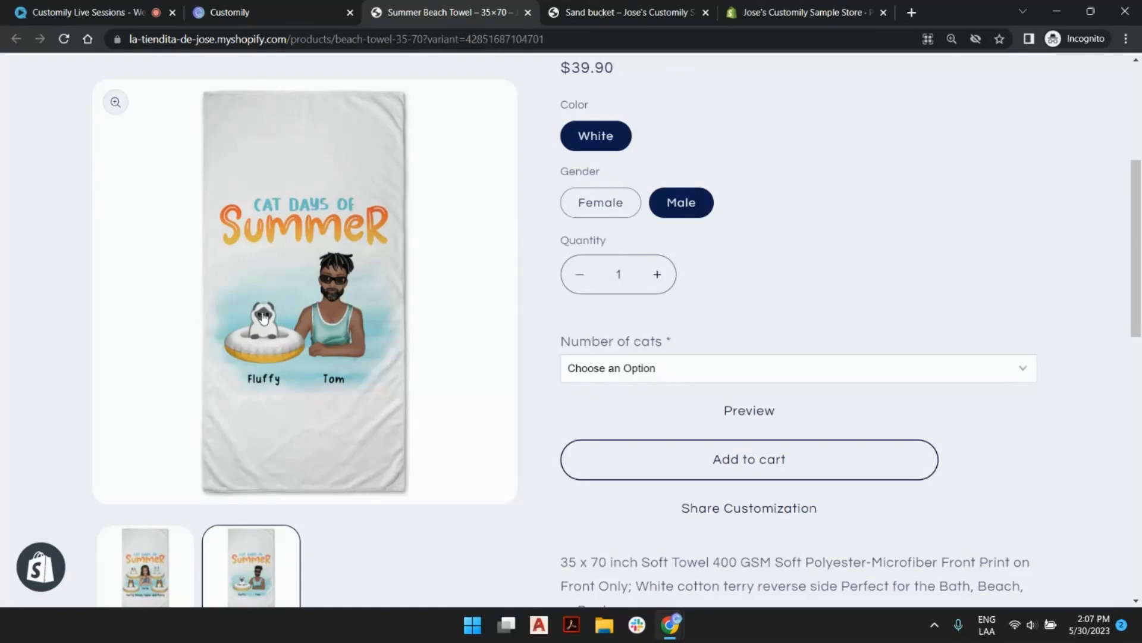
left_click(170, 574)
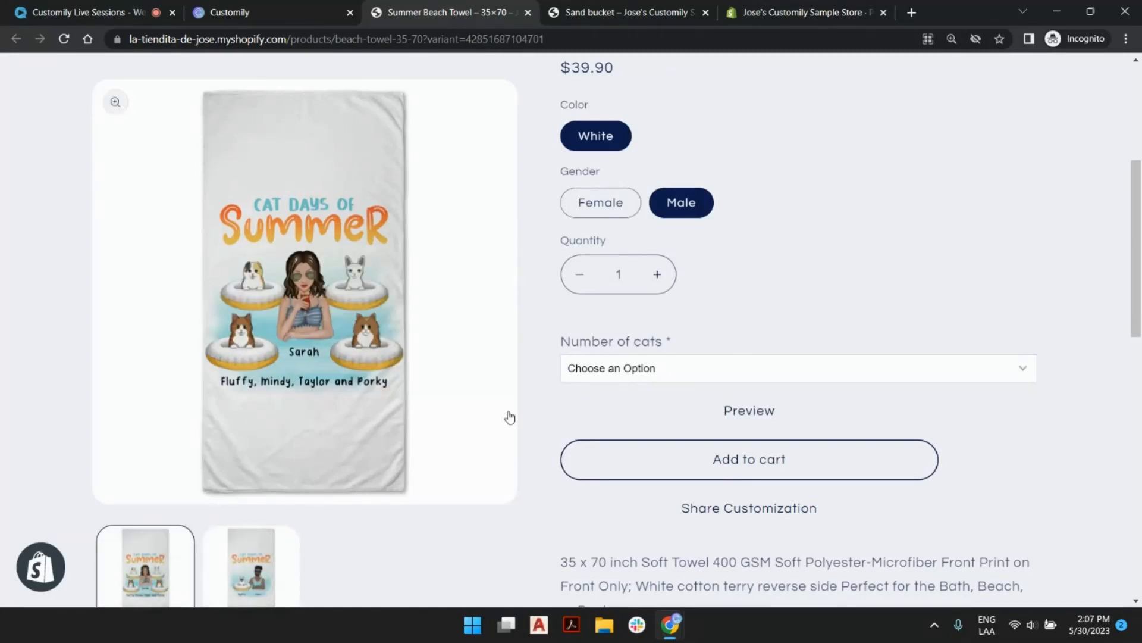
Set the male beach towel design to 2 Cats and fill in the man's name.
left_click(658, 370)
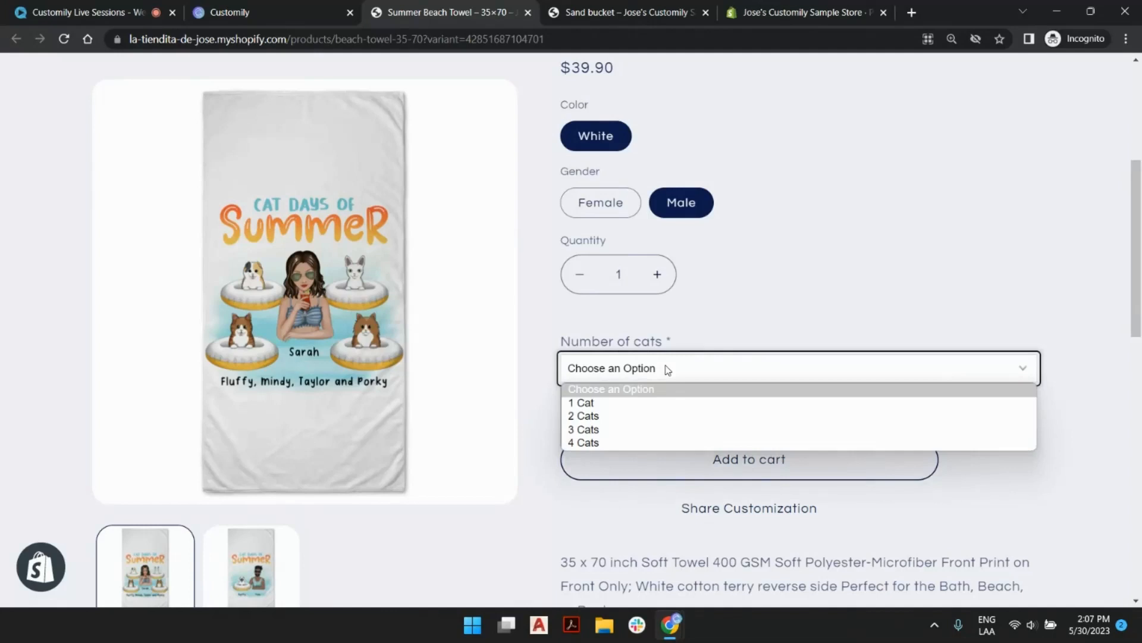
left_click(648, 417)
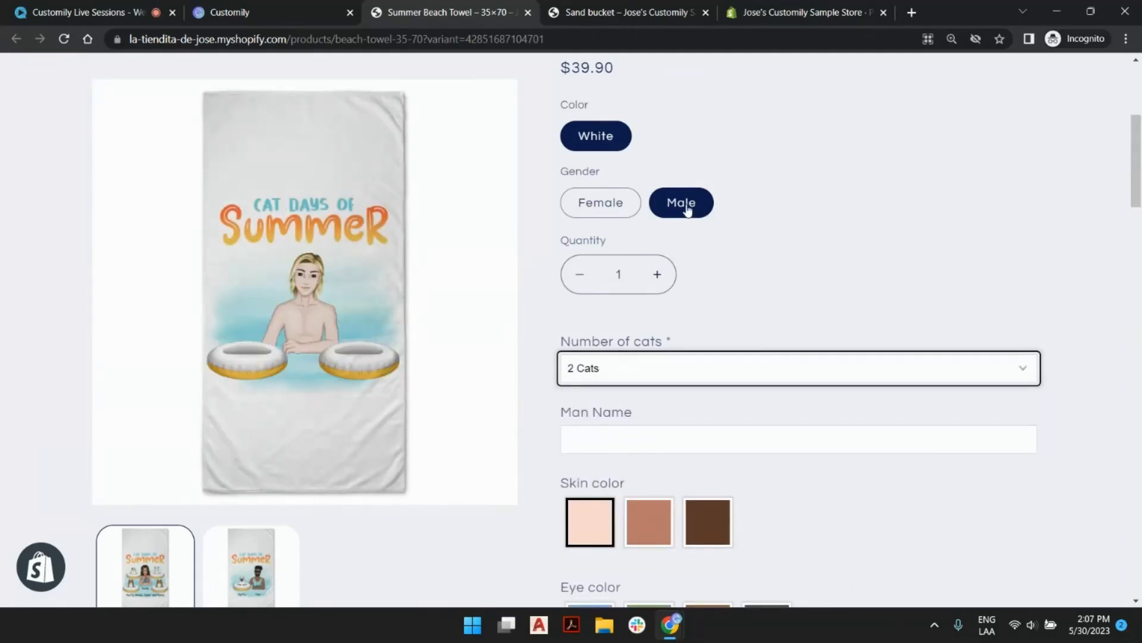
left_click(637, 441)
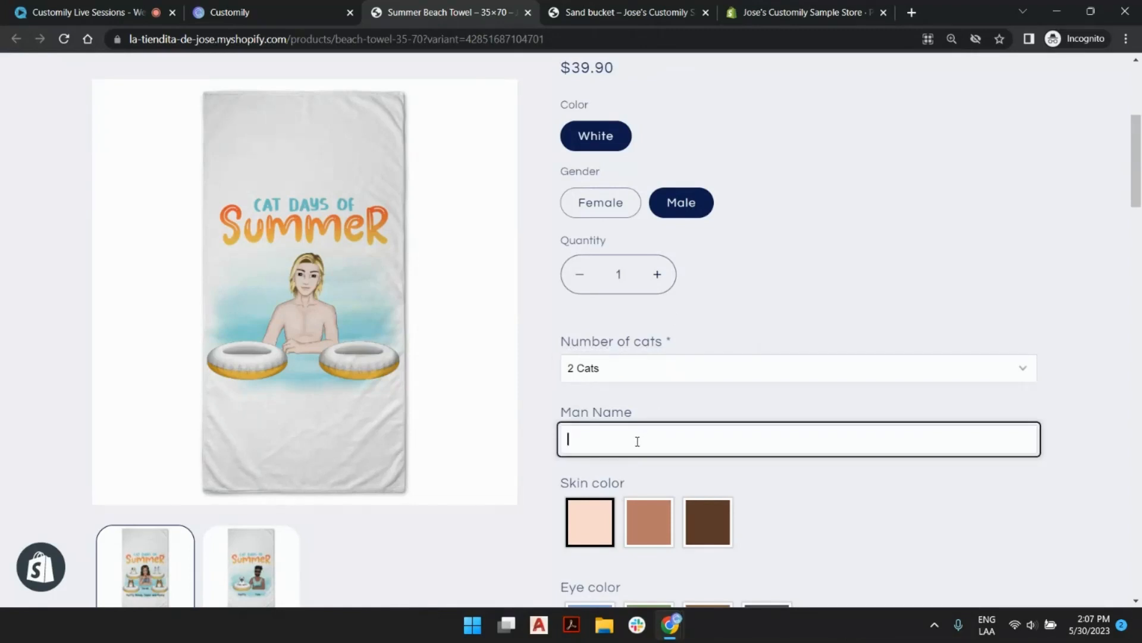
type("Joe")
Give the towel's man the medium brown skin color, green eyes and the third beard option.
scroll(640, 442, "down", 2)
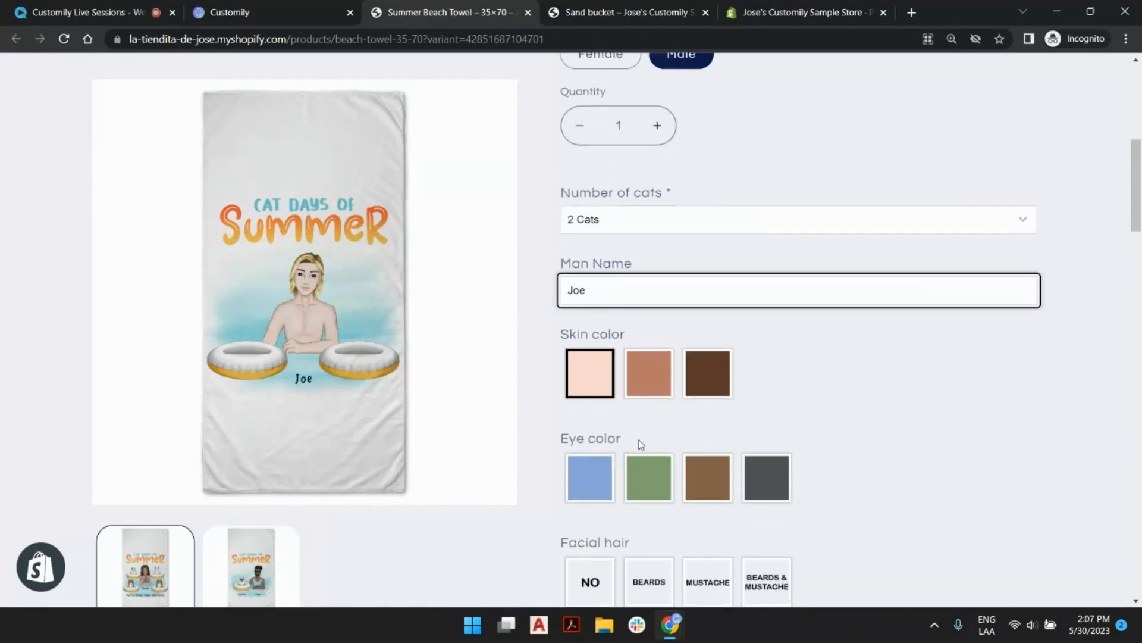
left_click(655, 384)
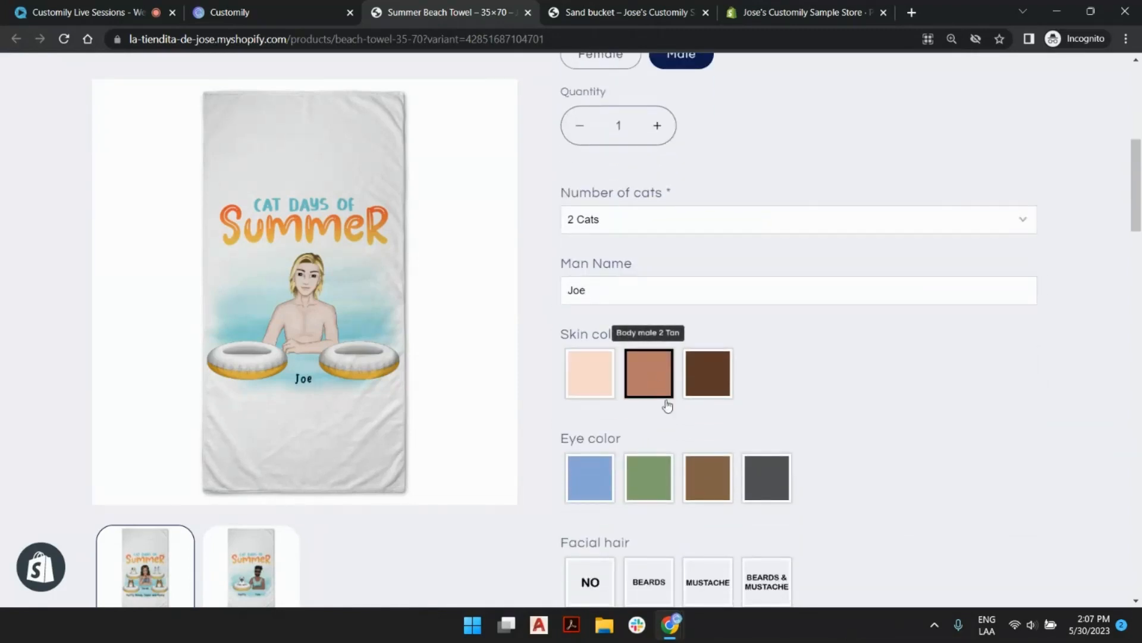
left_click(666, 491)
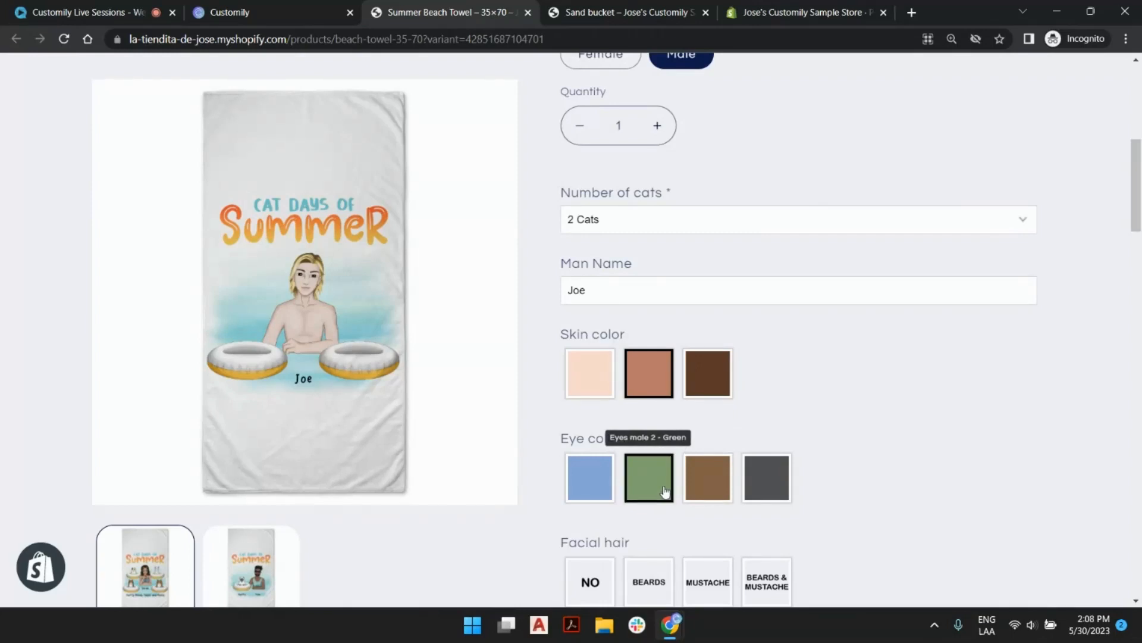
scroll(785, 405, "down", 2)
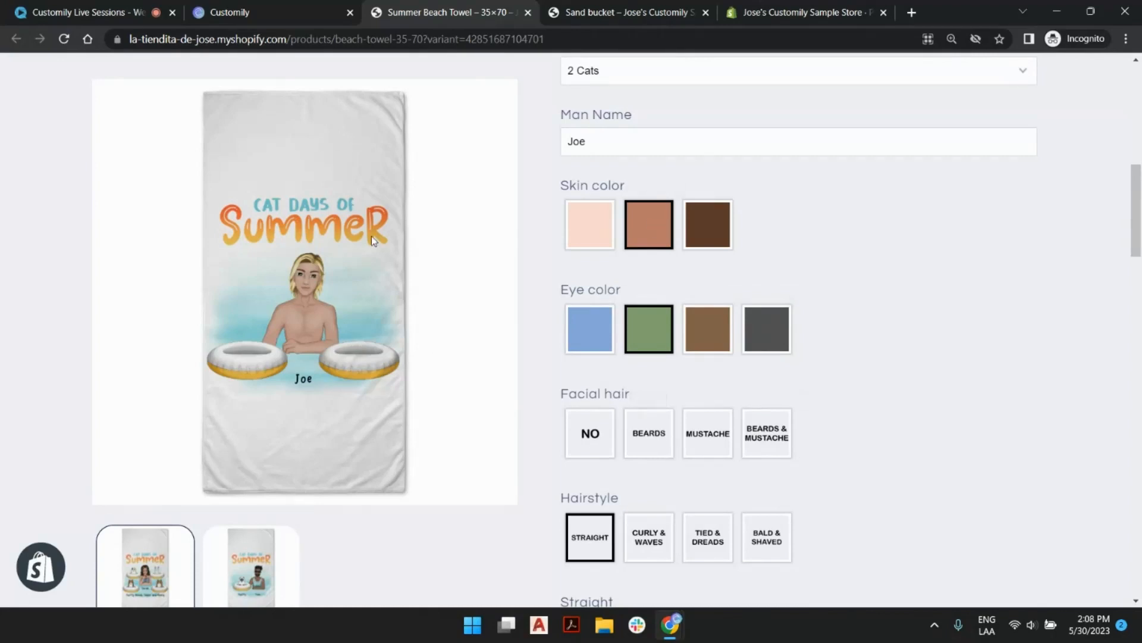
left_click(652, 435)
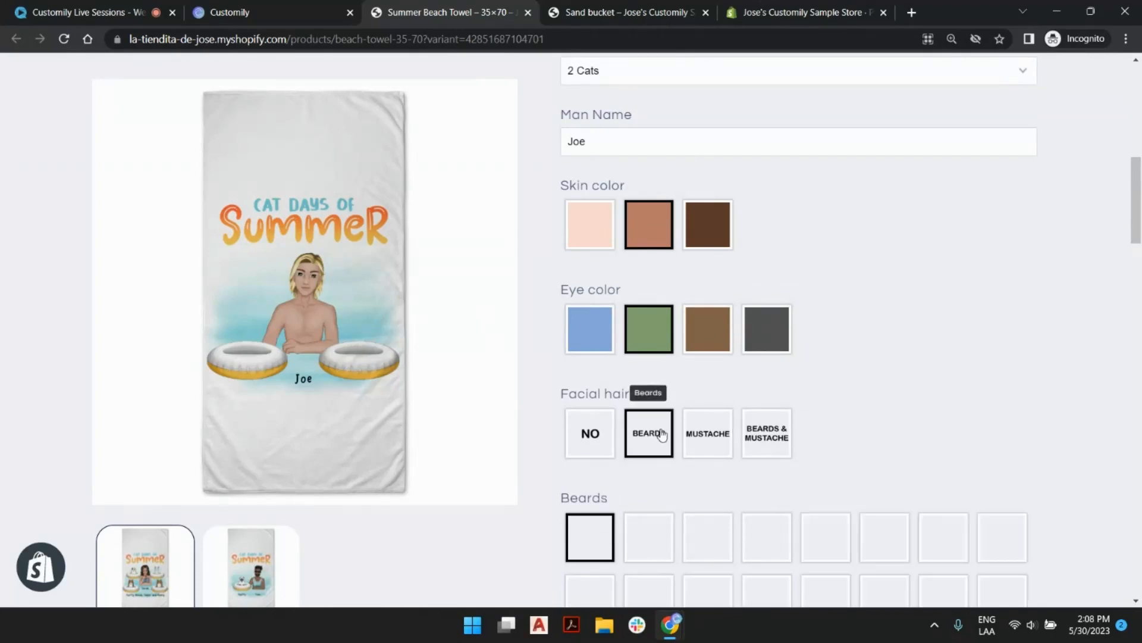
left_click(709, 532)
scroll(847, 316, "up", 2)
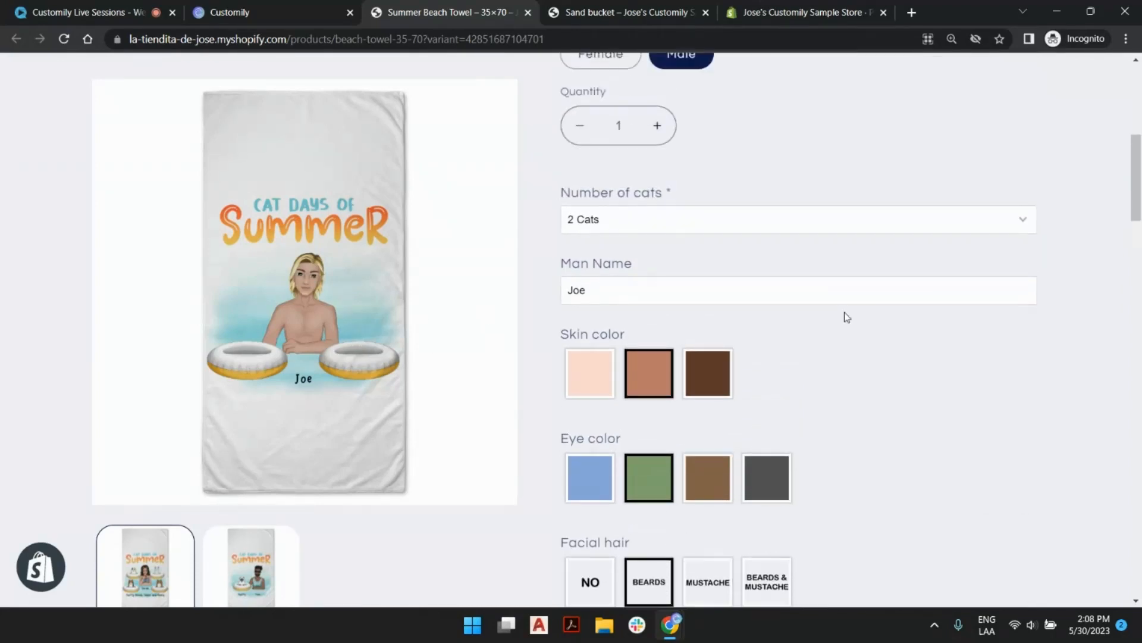
scroll(847, 317, "down", 4)
scroll(830, 299, "up", 8)
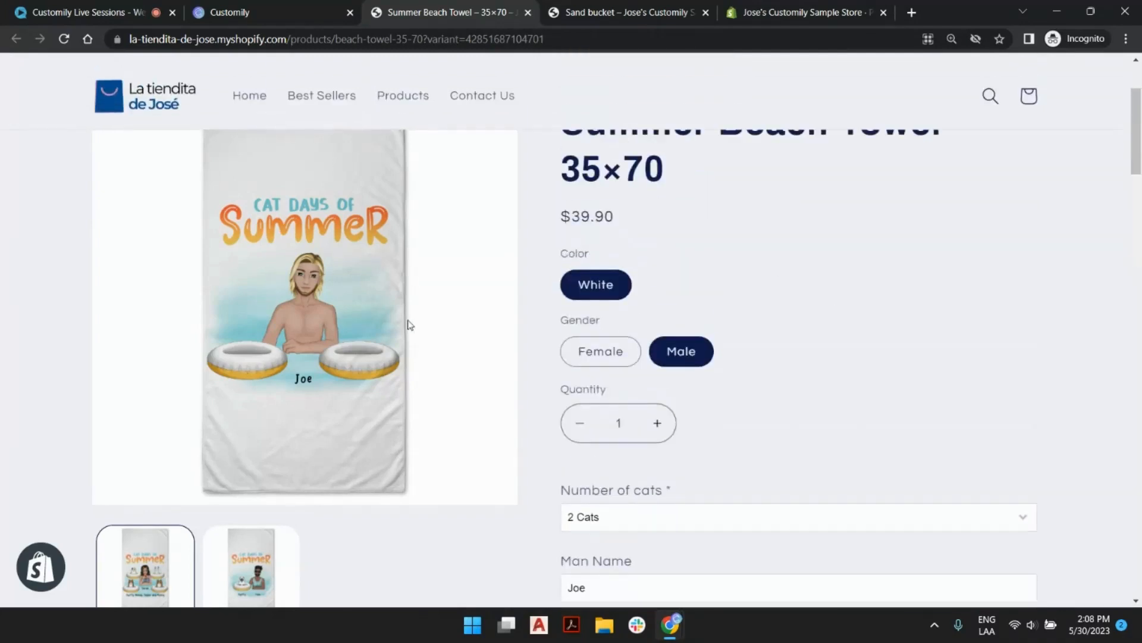
Switch the beach towel to the Female gender variant and set its number of cats to 2 Cats.
left_click(607, 357)
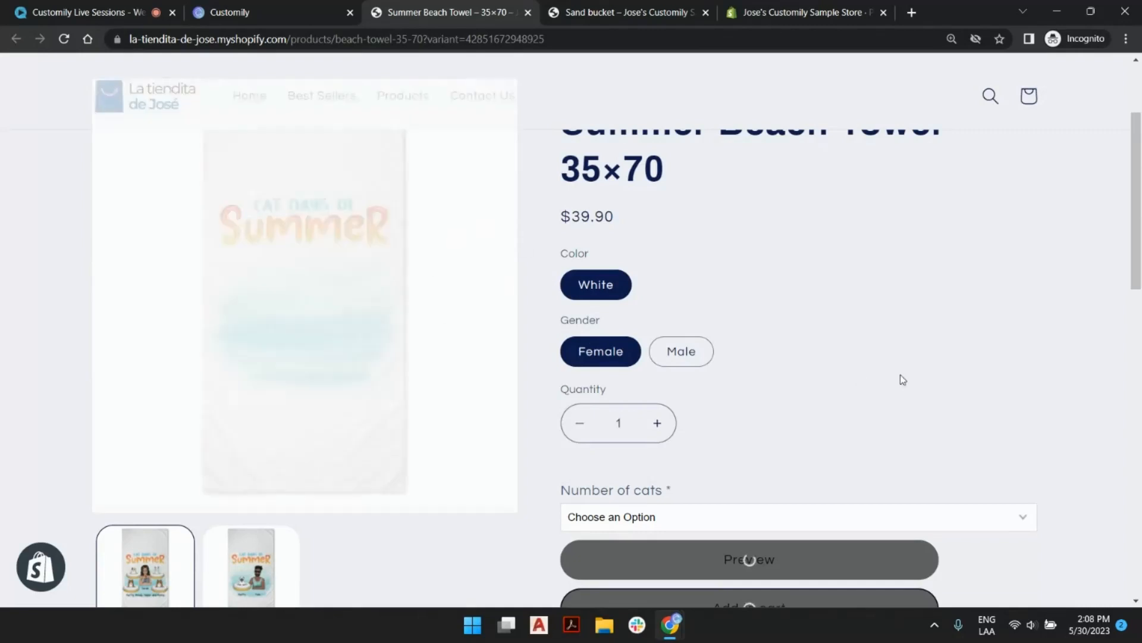
left_click(675, 515)
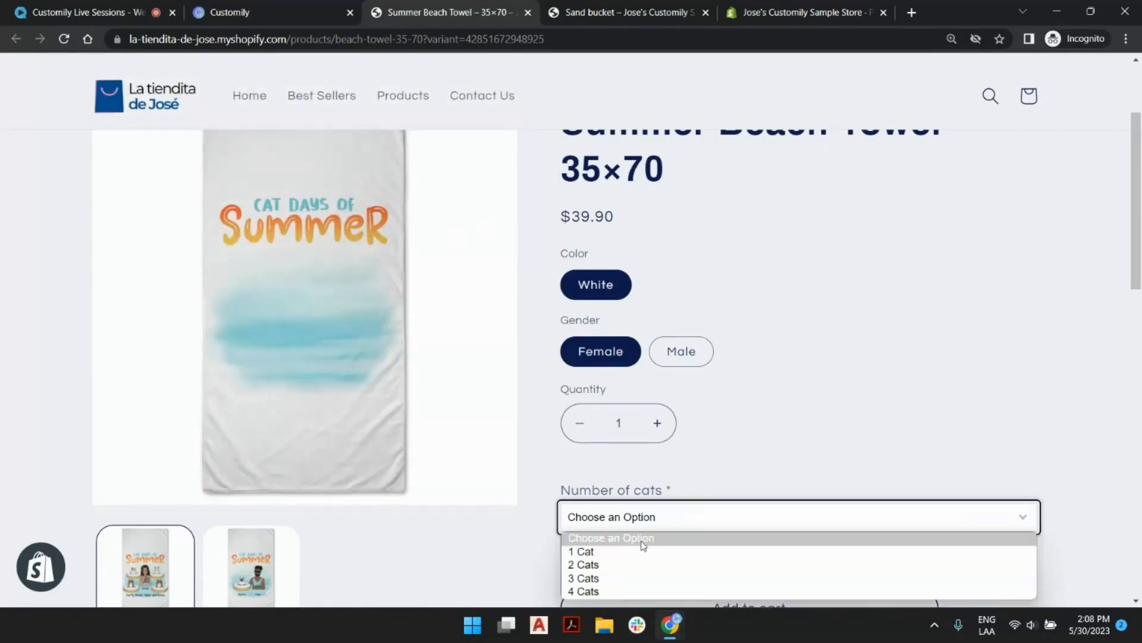
left_click(643, 564)
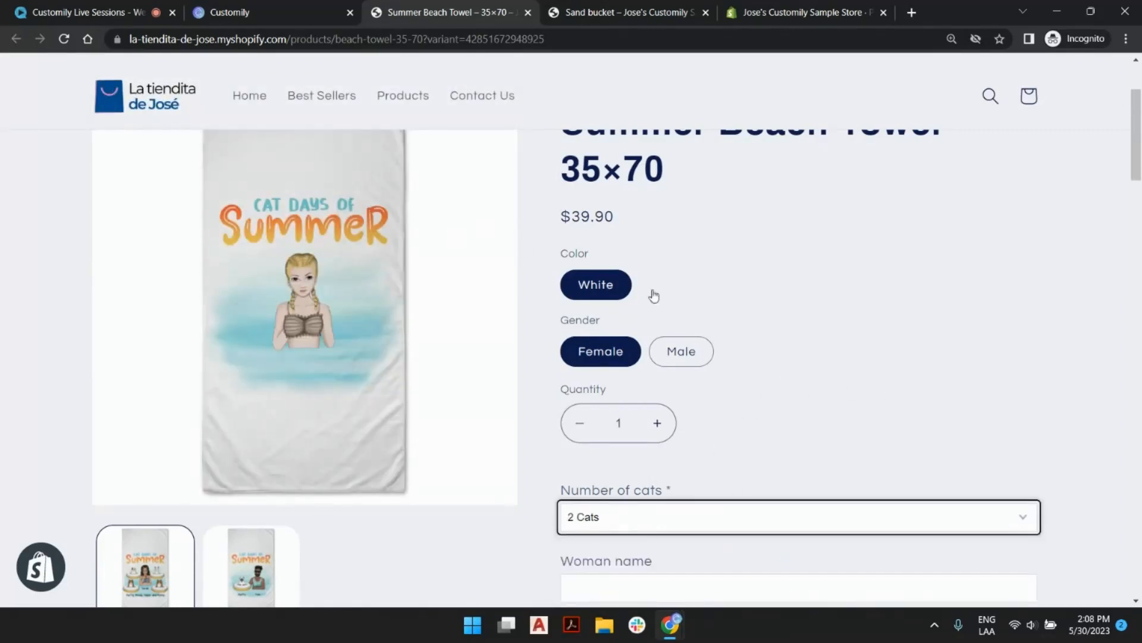
scroll(708, 288, "up", 3)
scroll(709, 288, "down", 1)
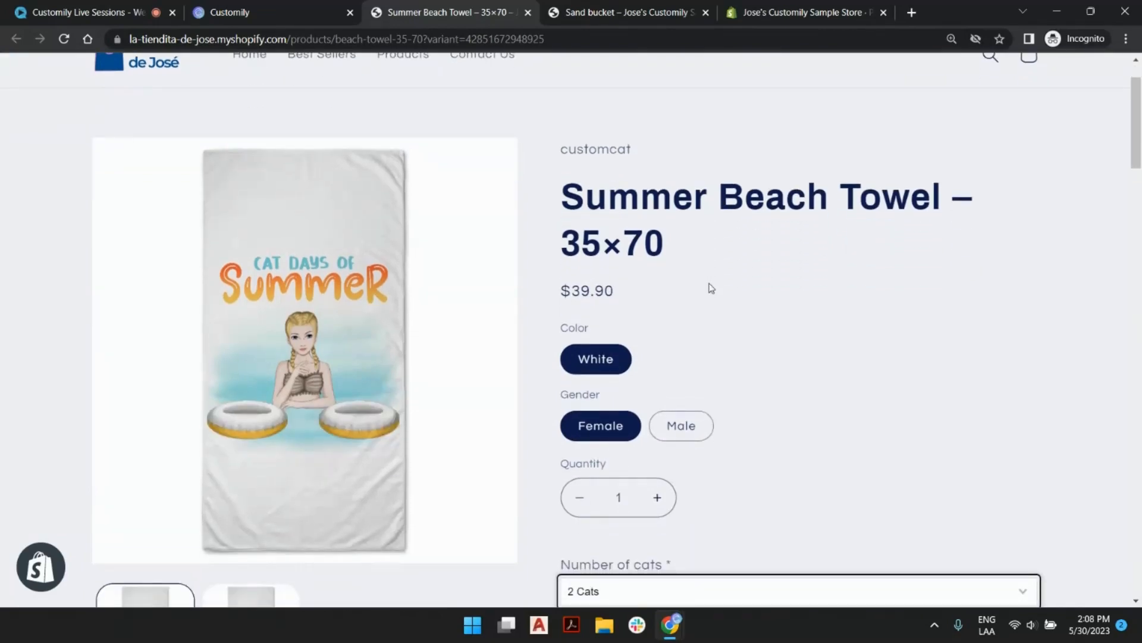
scroll(755, 320, "down", 1)
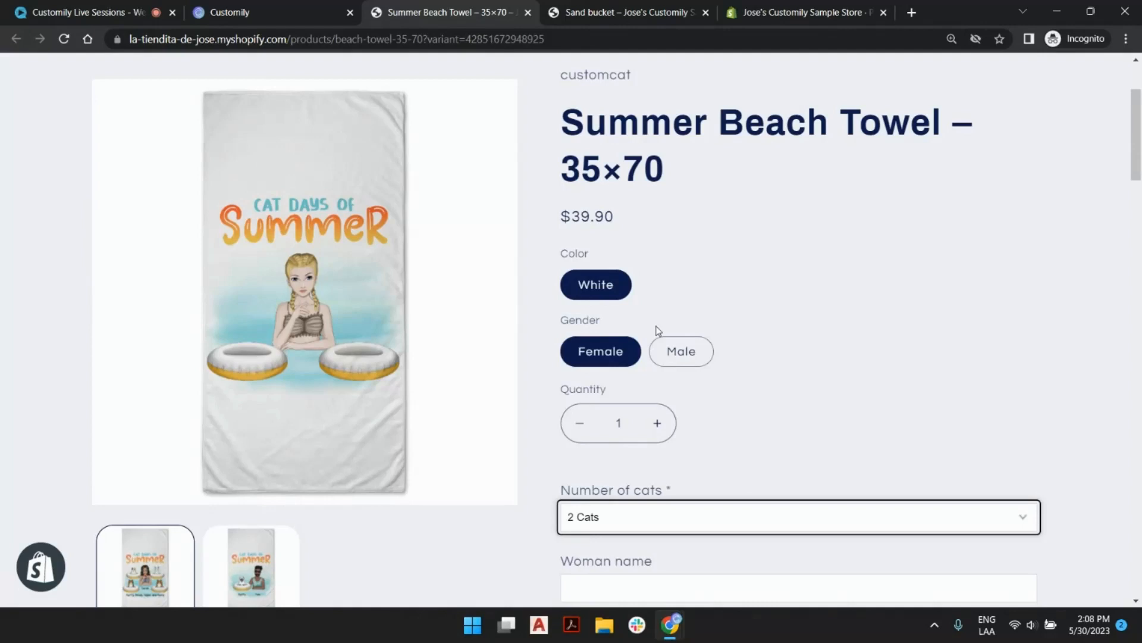
scroll(752, 400, "down", 5)
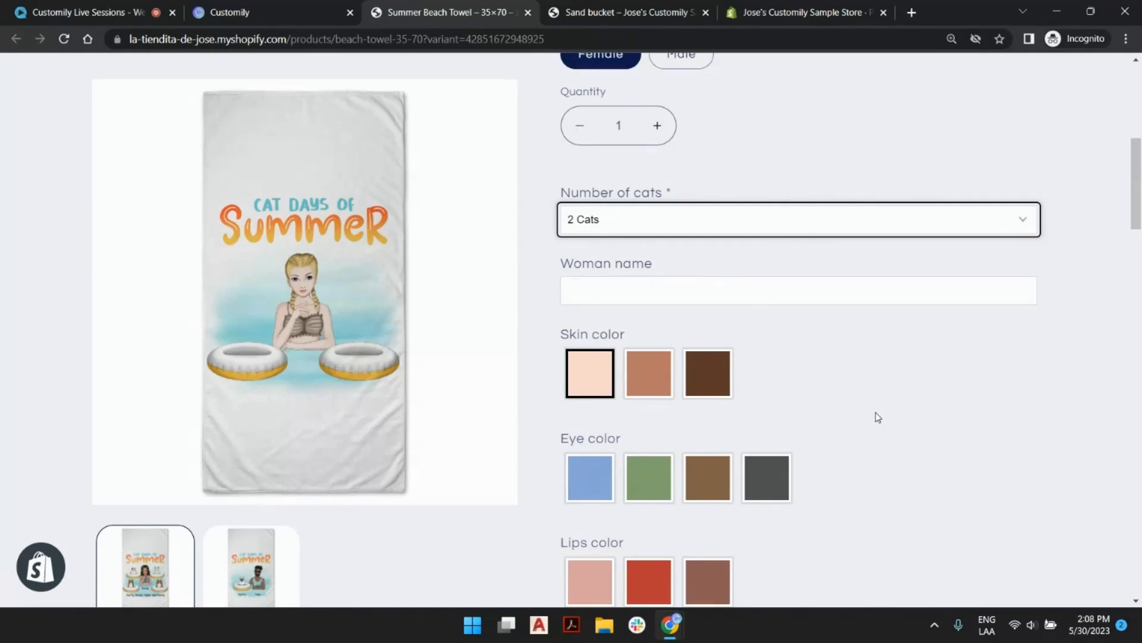
scroll(878, 417, "up", 6)
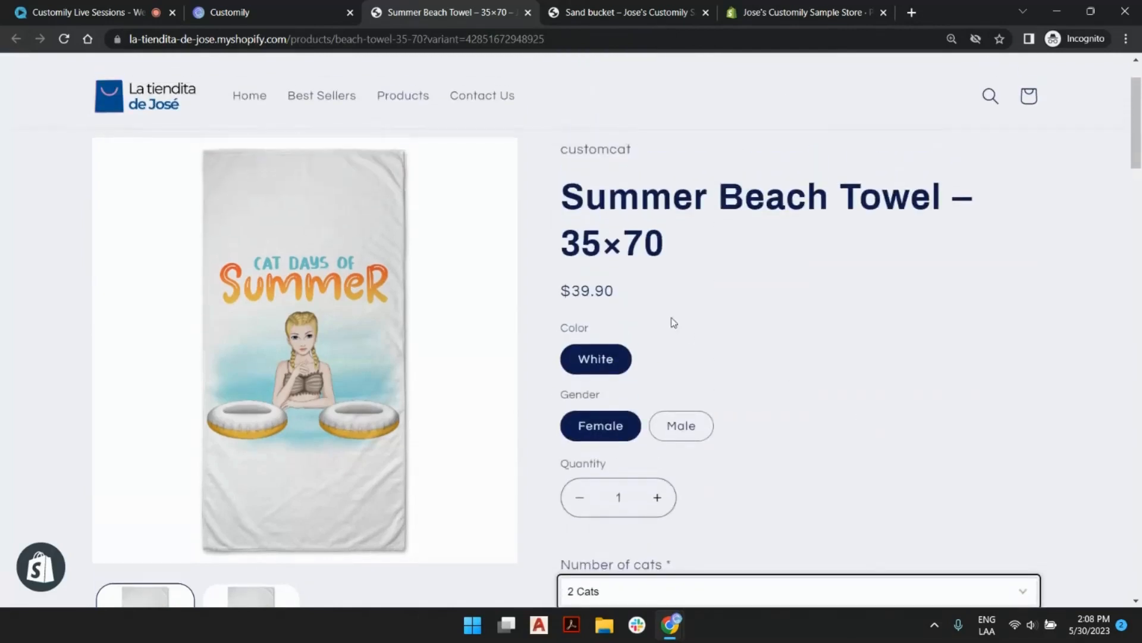
Return to the Sand bucket product page and review its icon and name options.
left_click(644, 153)
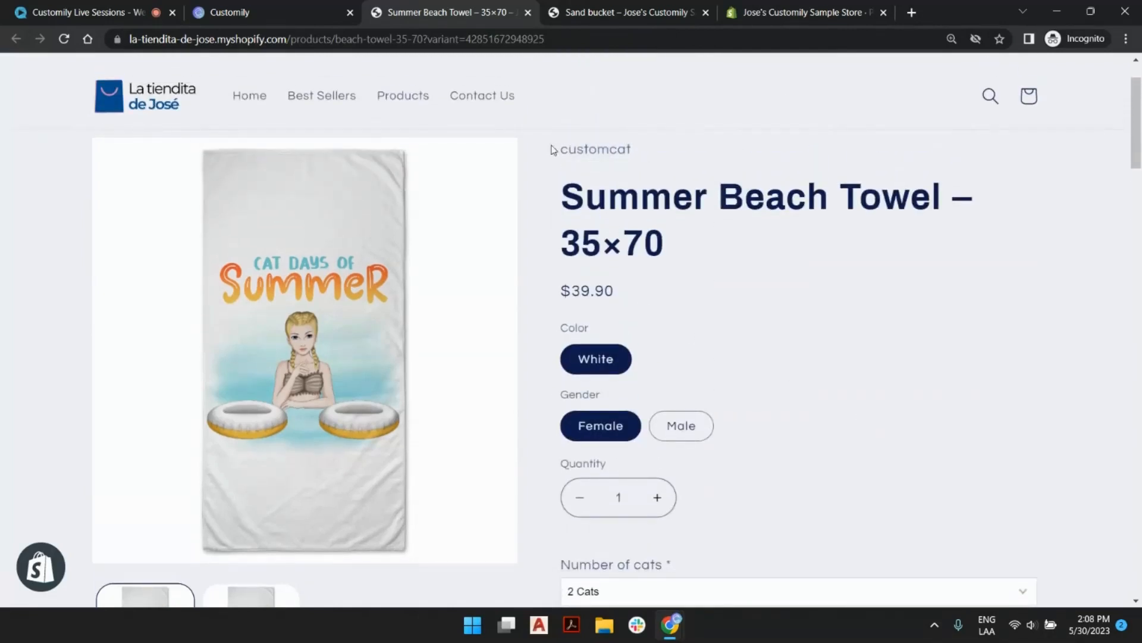
left_click(653, 16)
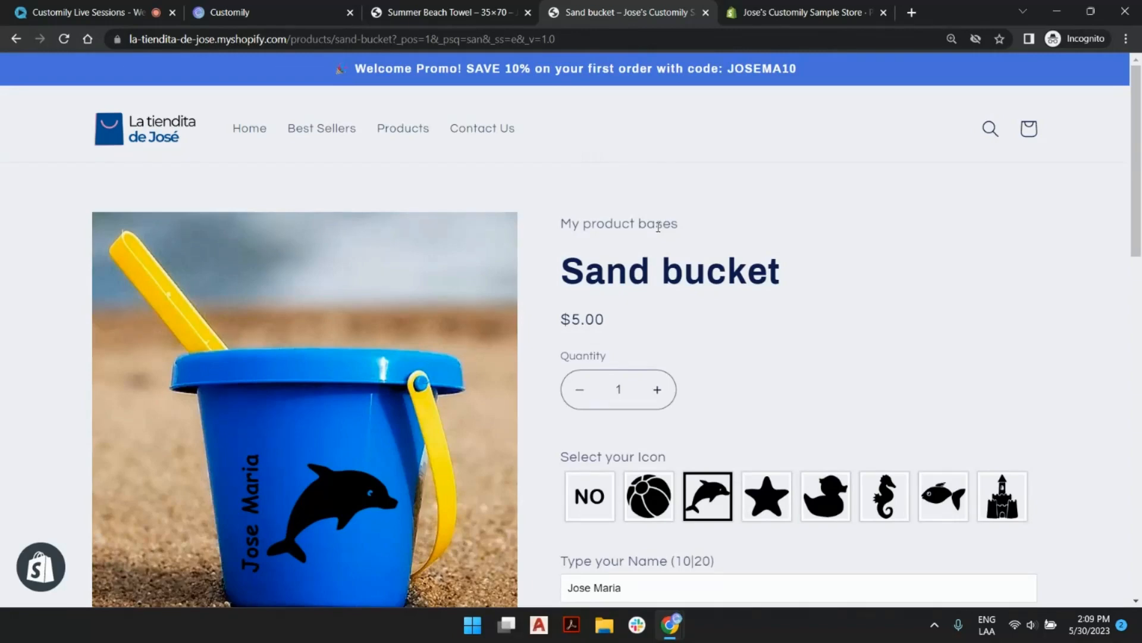
scroll(638, 333, "down", 4)
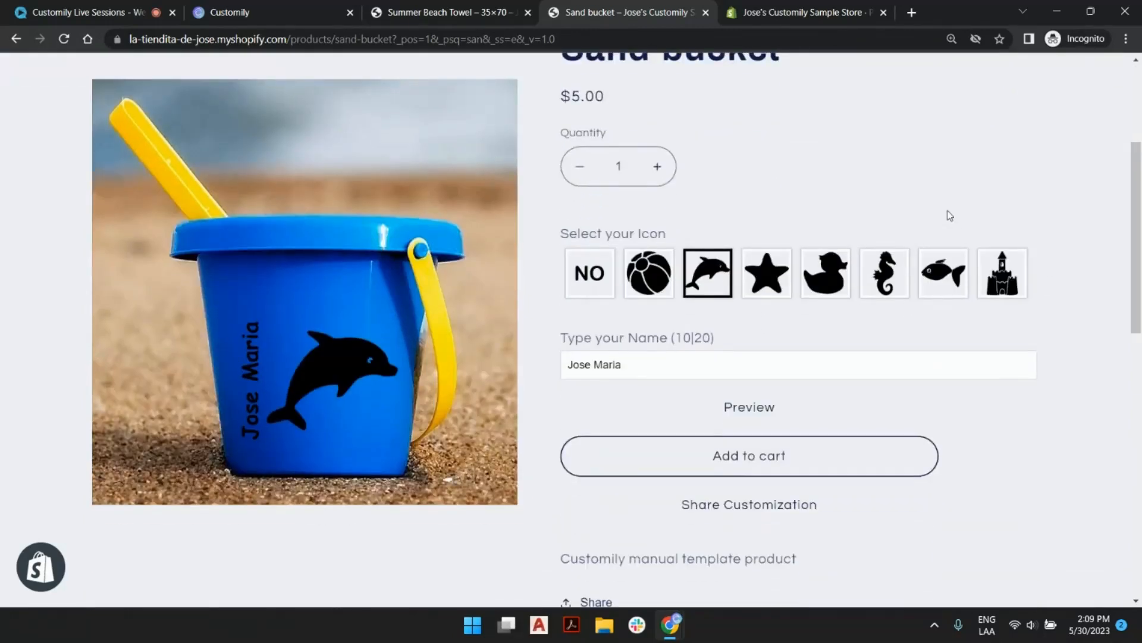
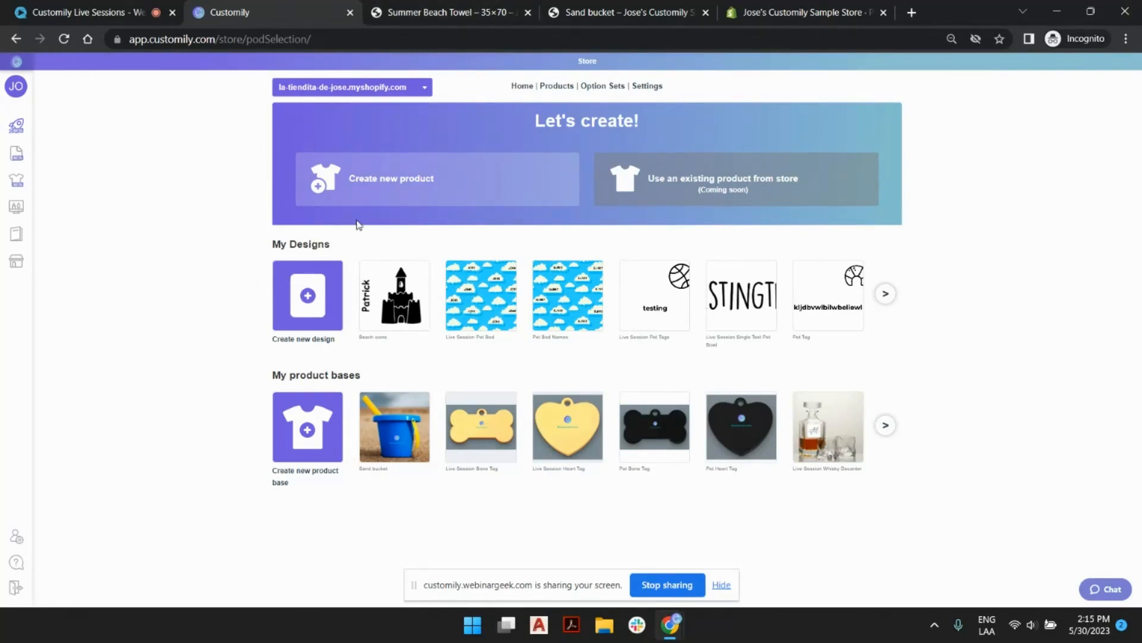
Open the store's product linking list in Customily and look through the products on its first page.
mouse_move(4, 184)
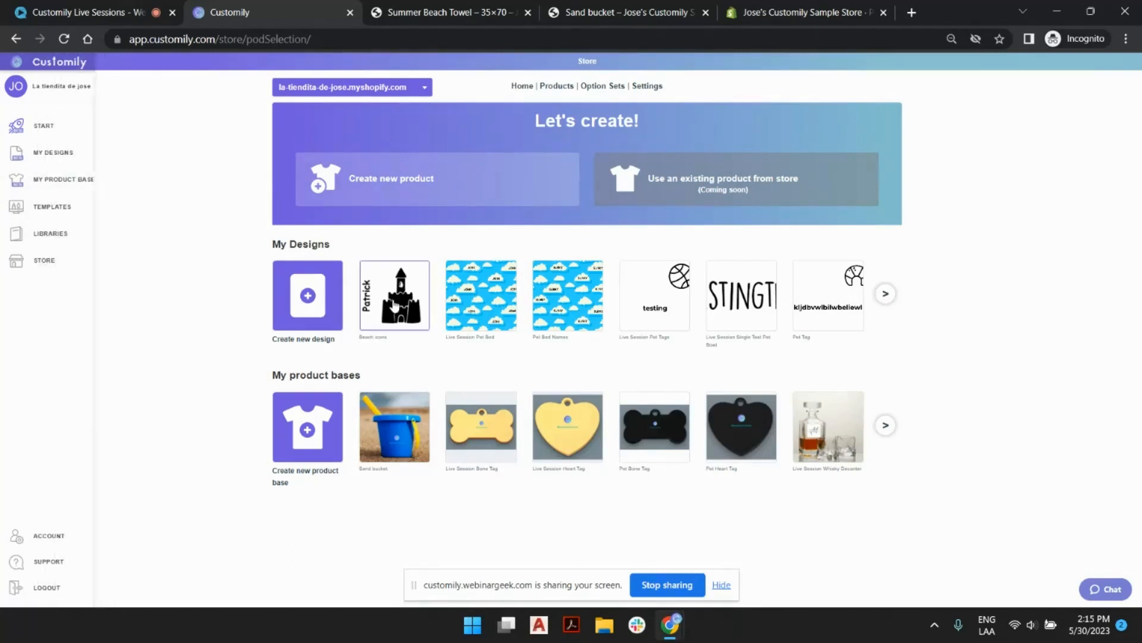
key("ctrl+plus")
key("ctrl+plus")
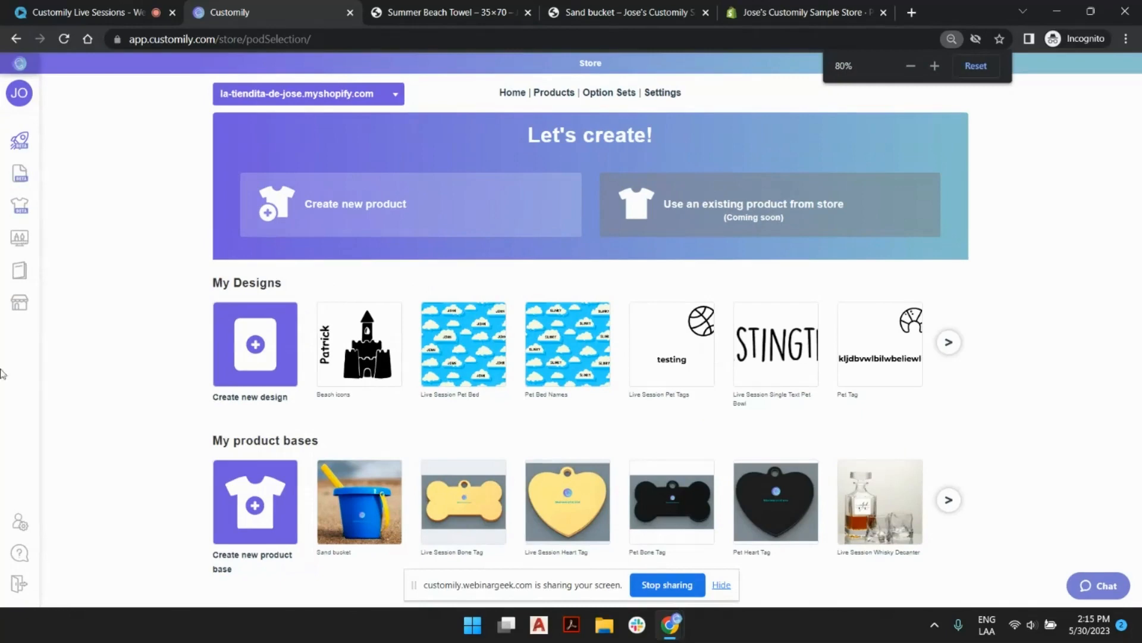
mouse_move(4, 354)
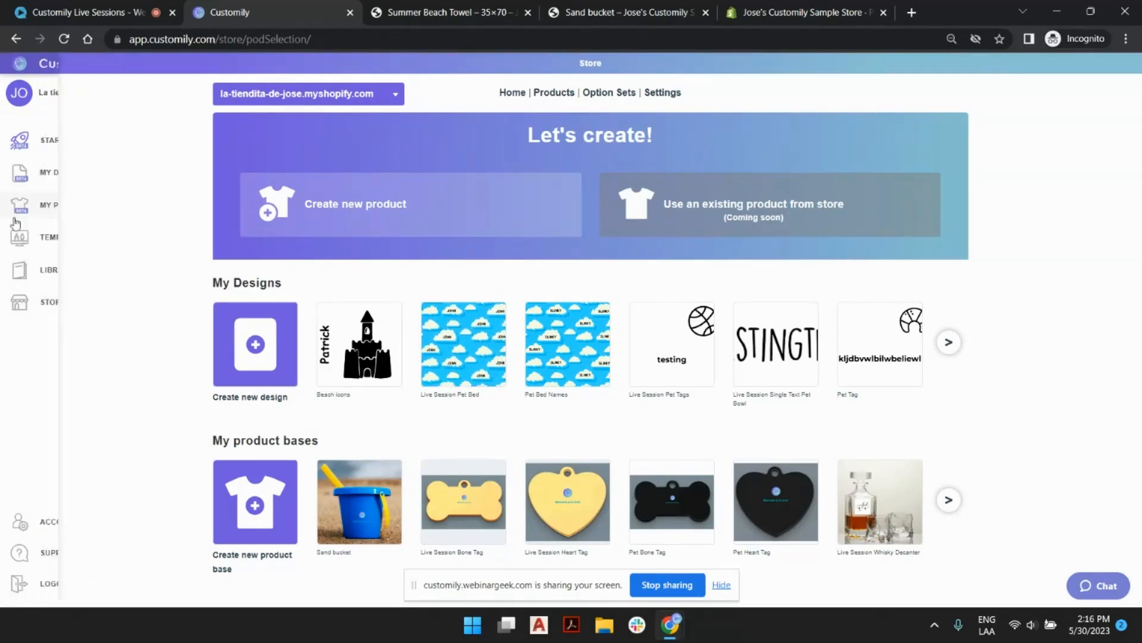
left_click(51, 305)
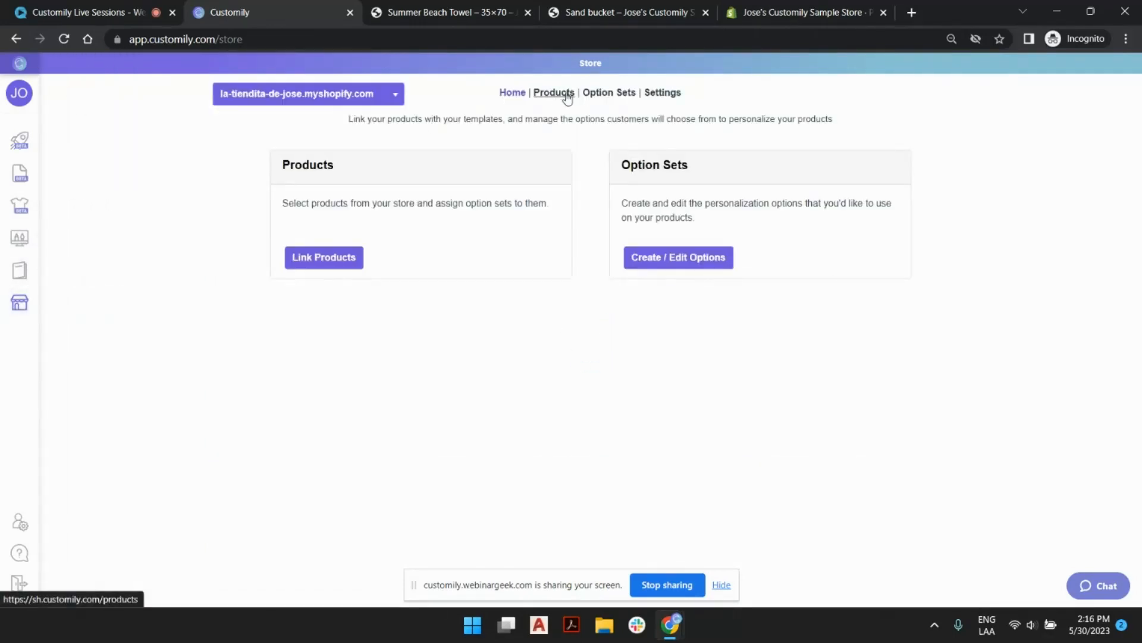
left_click(349, 258)
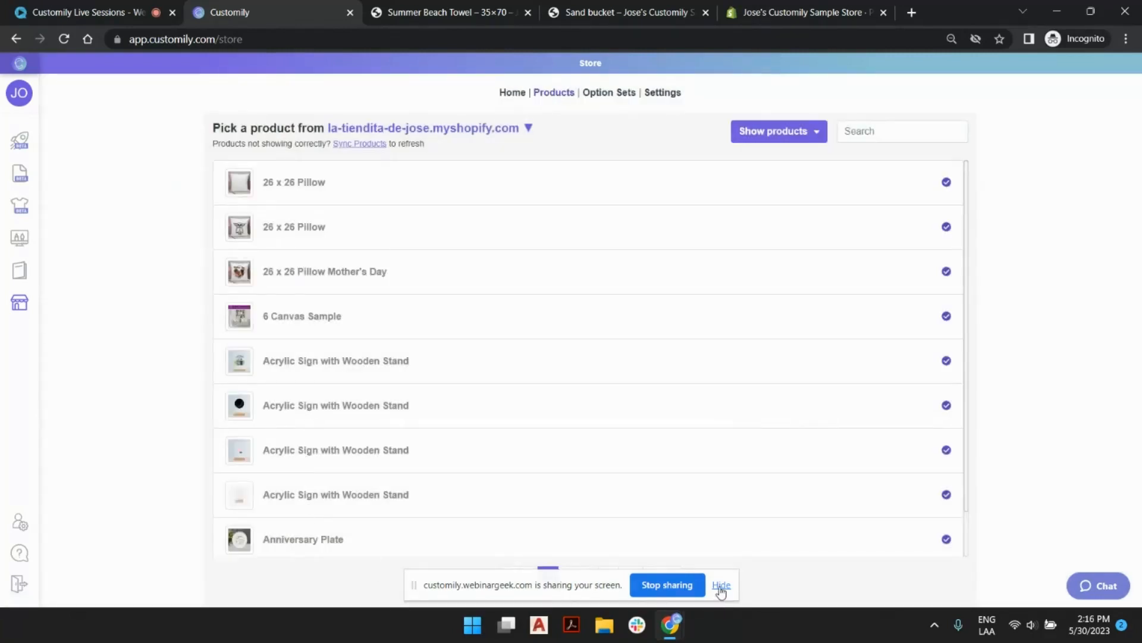
left_click(721, 586)
scroll(390, 262, "down", 1)
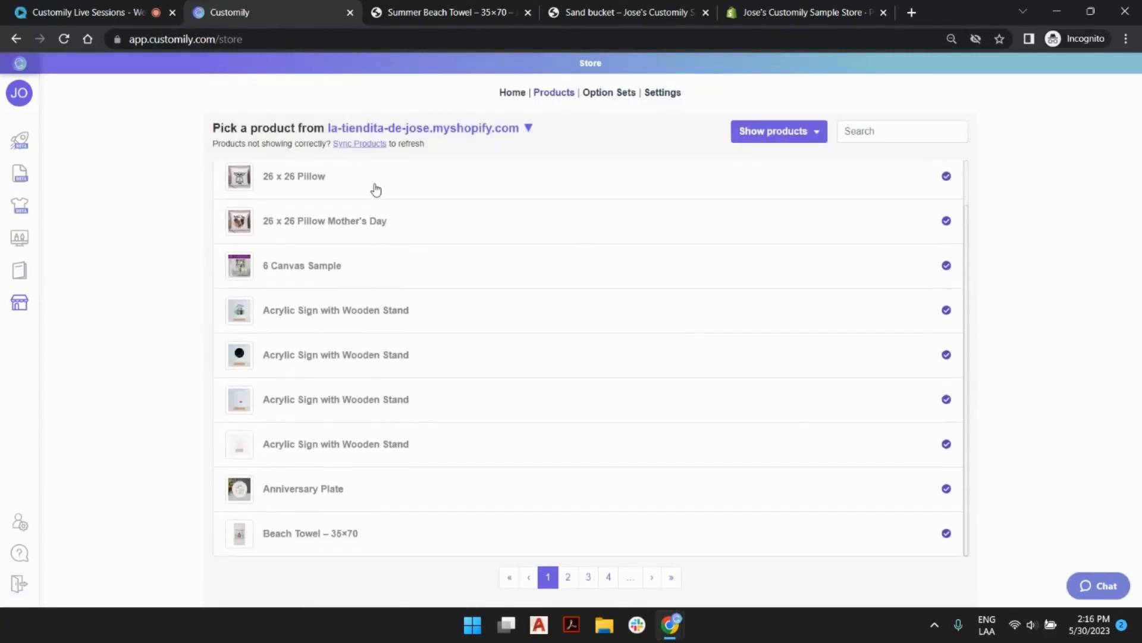
scroll(428, 435, "up", 1)
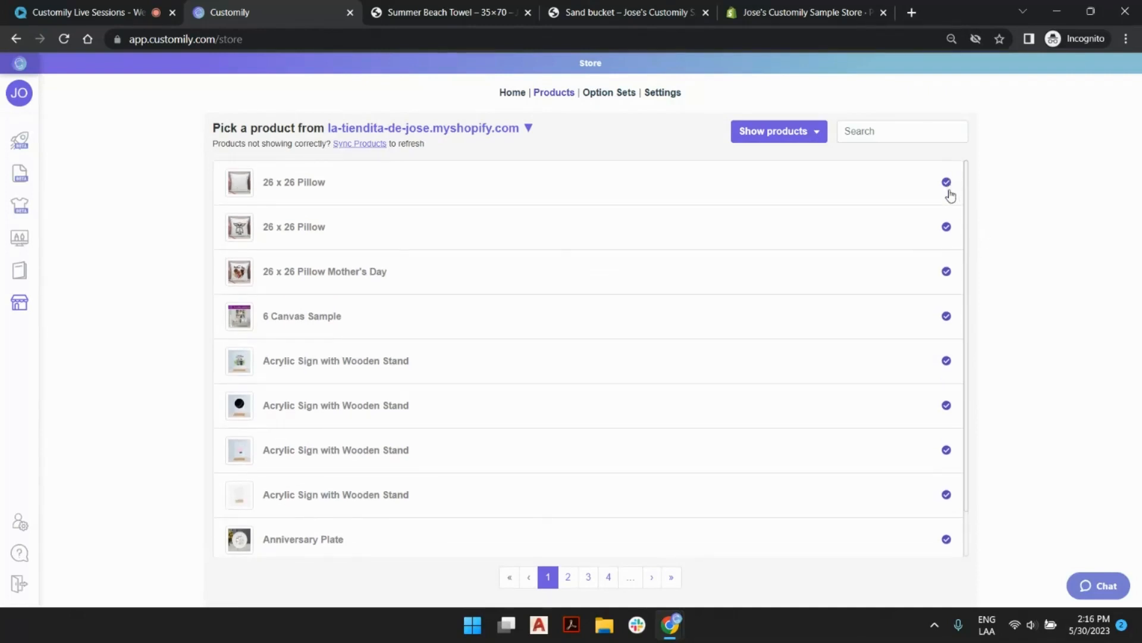
scroll(947, 372, "down", 1)
scroll(948, 425, "up", 1)
View the store's list of option sets, then return to the Start page with the designs and product bases.
left_click(606, 95)
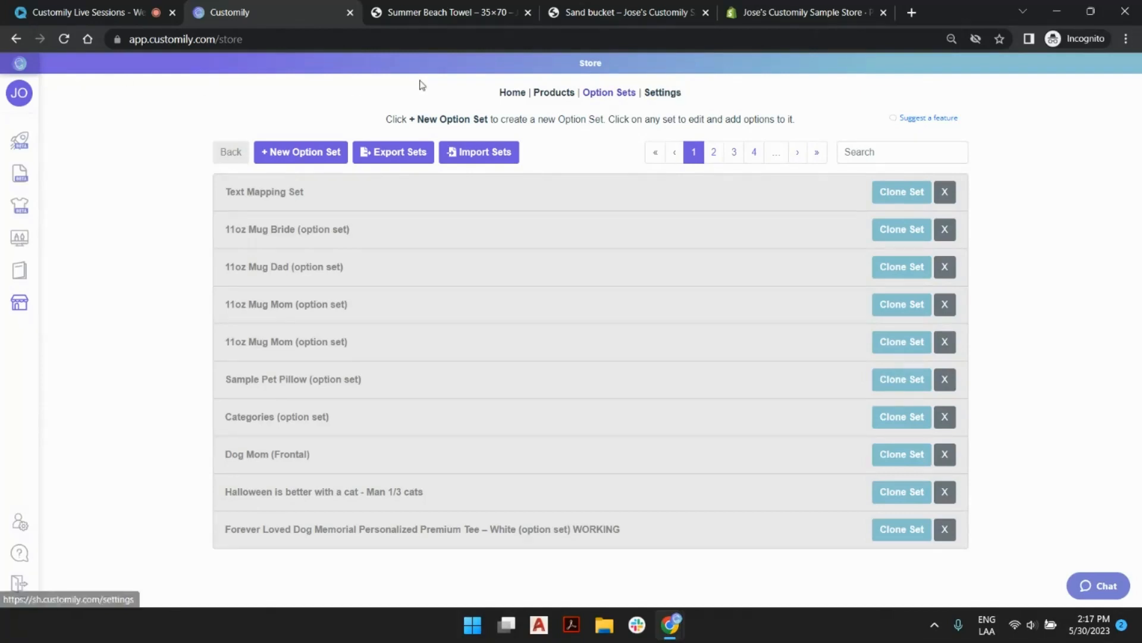
left_click(514, 94)
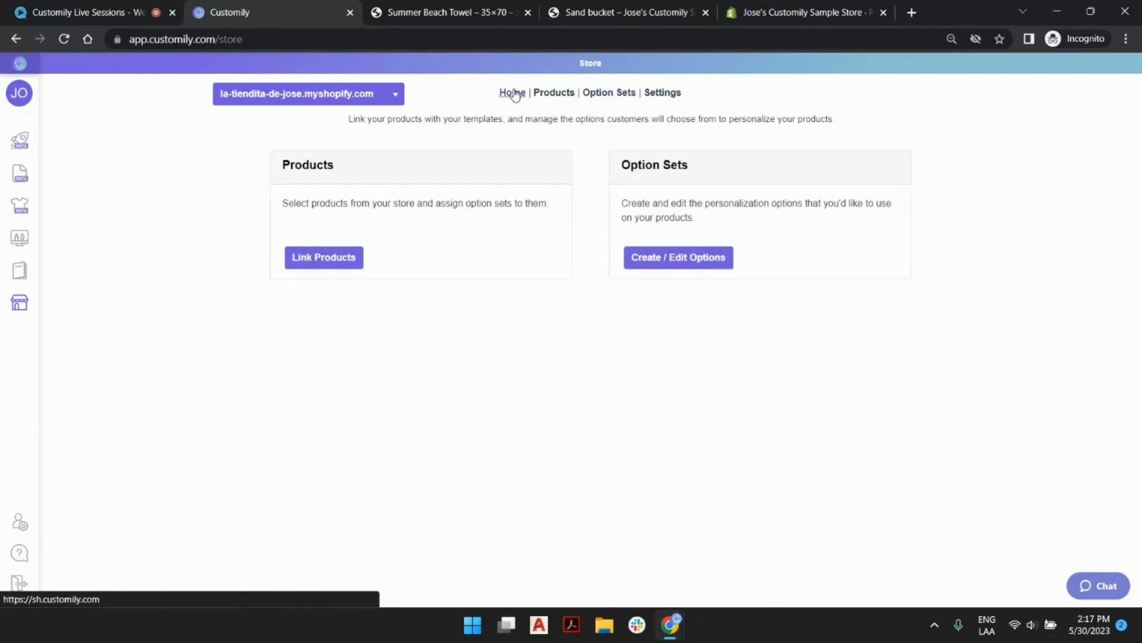
left_click(38, 148)
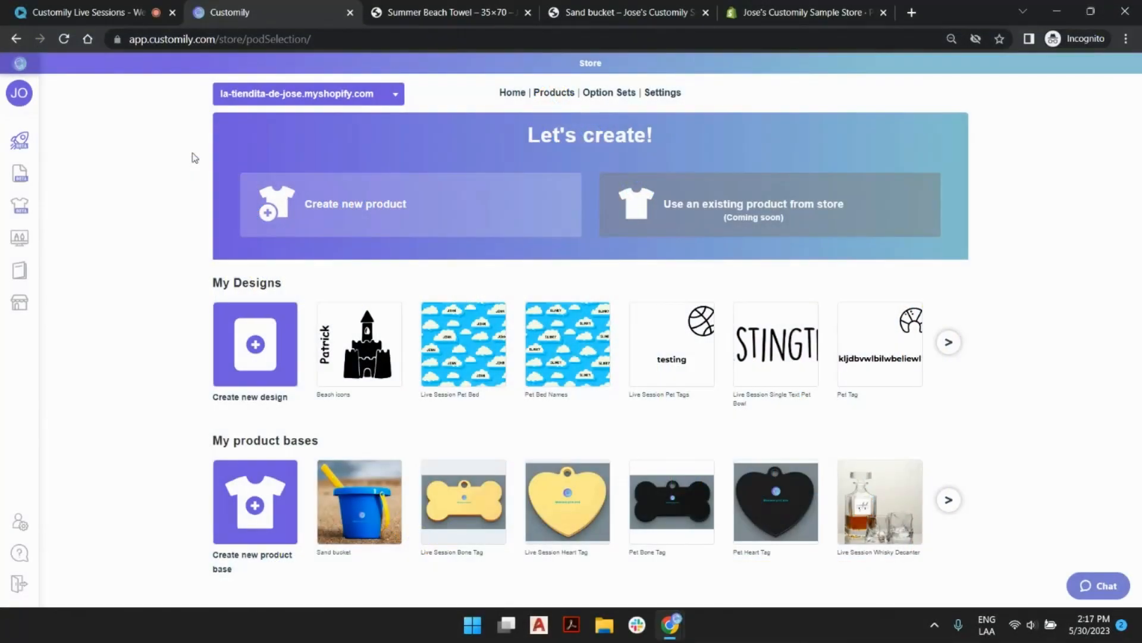
Revisit the Sand bucket and Summer Beach Towel product pages in the storefront to compare the two products.
left_click(636, 13)
scroll(630, 162, "up", 3)
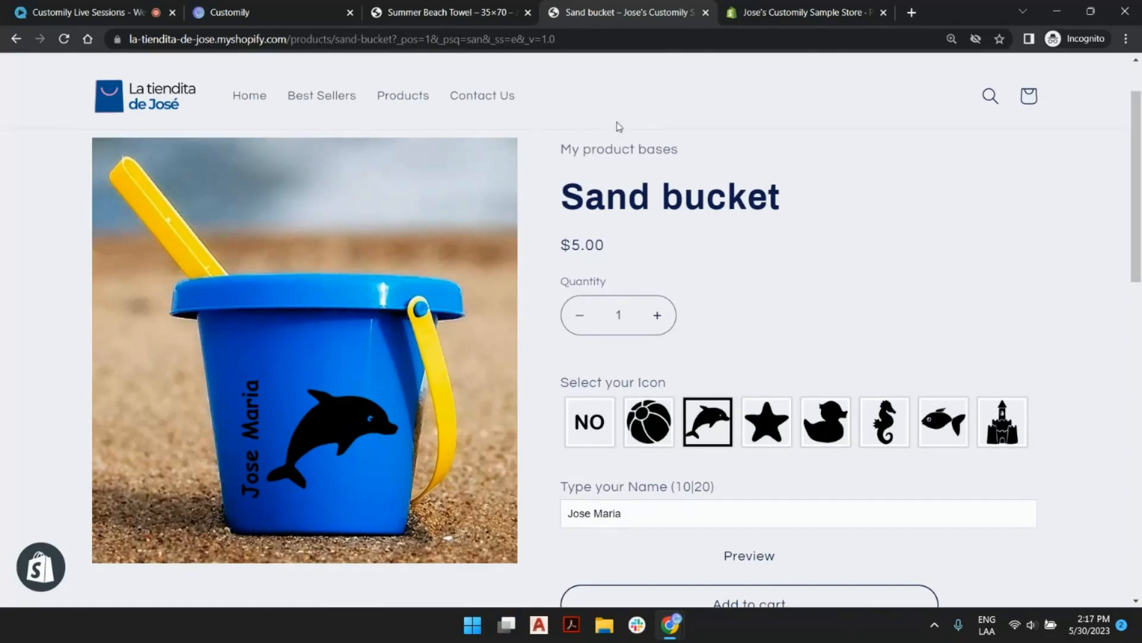
left_click(440, 8)
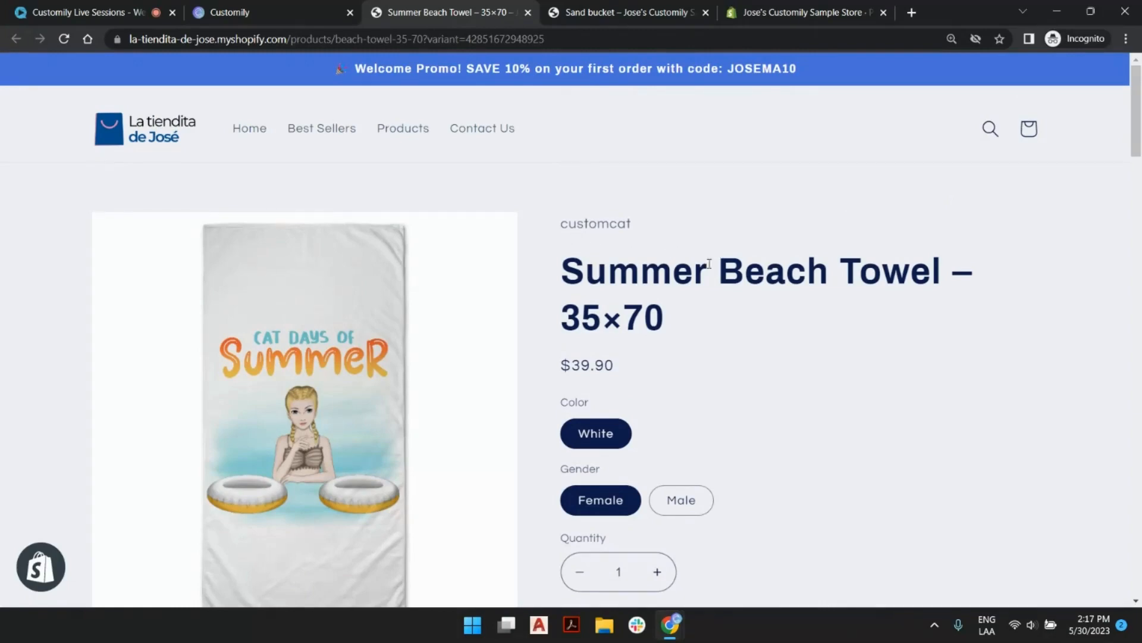
scroll(648, 259, "down", 2)
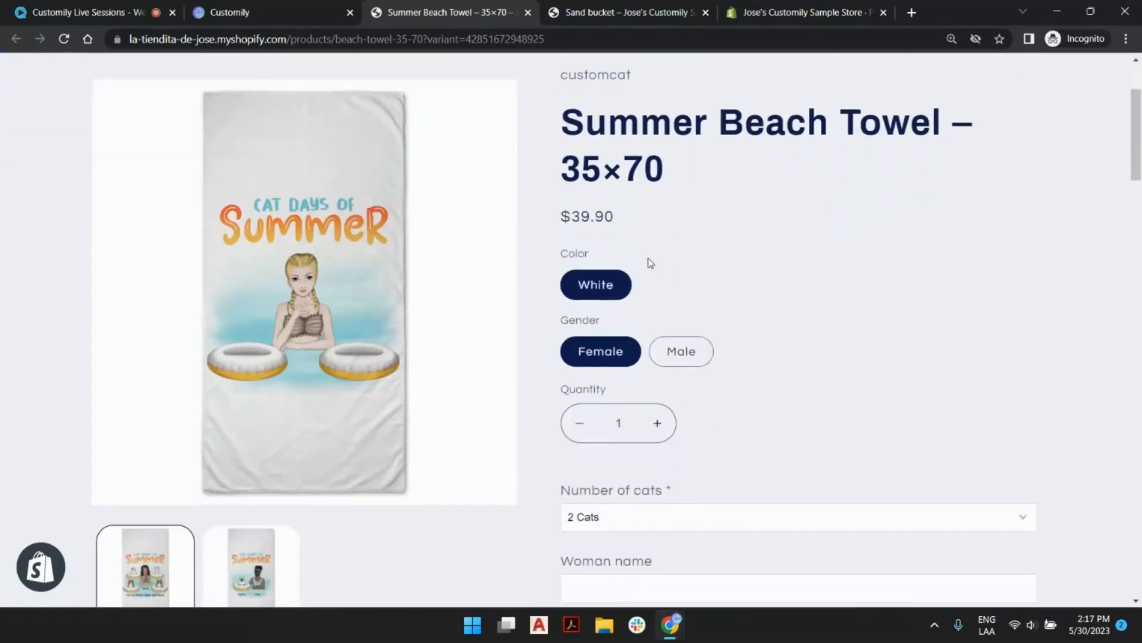
Return to Customily and examine the product bases and print providers offered for creating a new product.
left_click(284, 16)
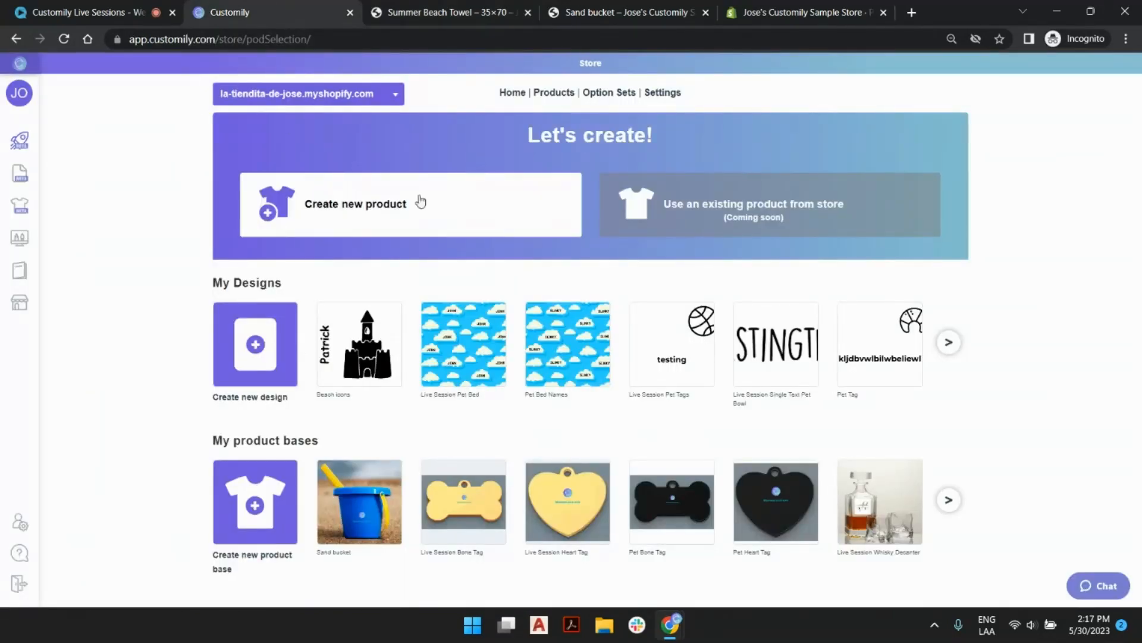
left_click(500, 204)
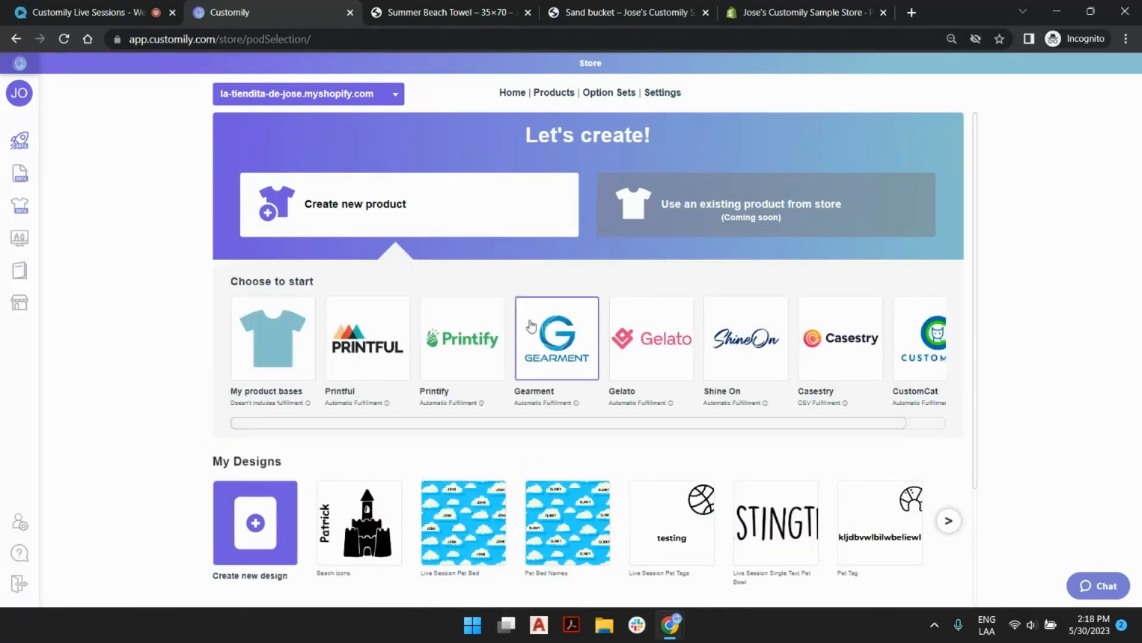
left_click_drag(485, 428, 534, 425)
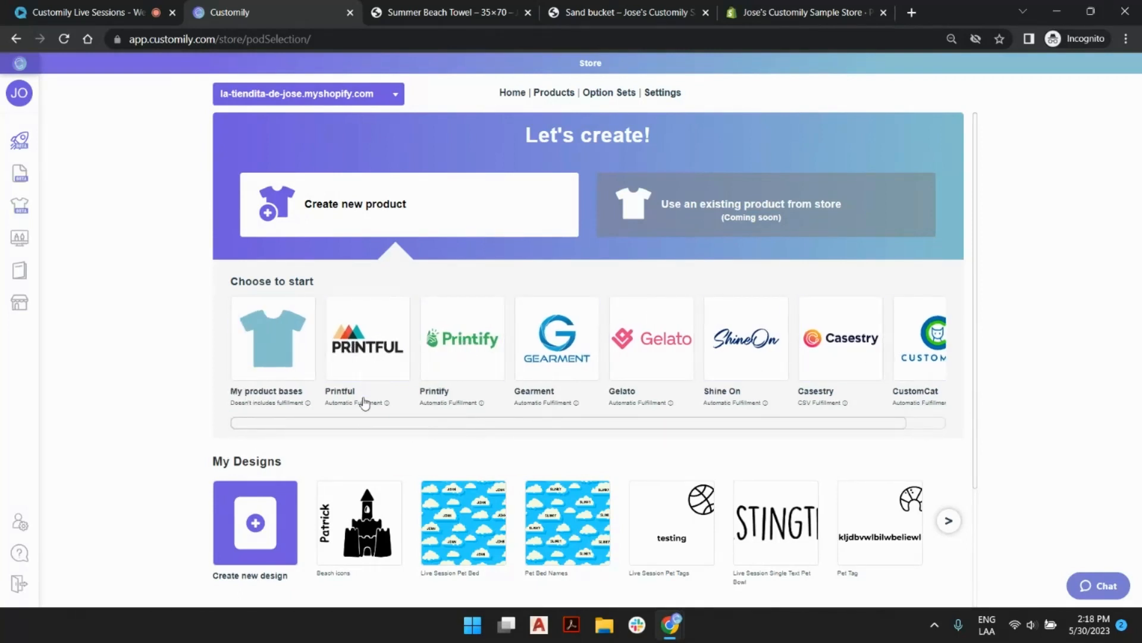
mouse_move(358, 405)
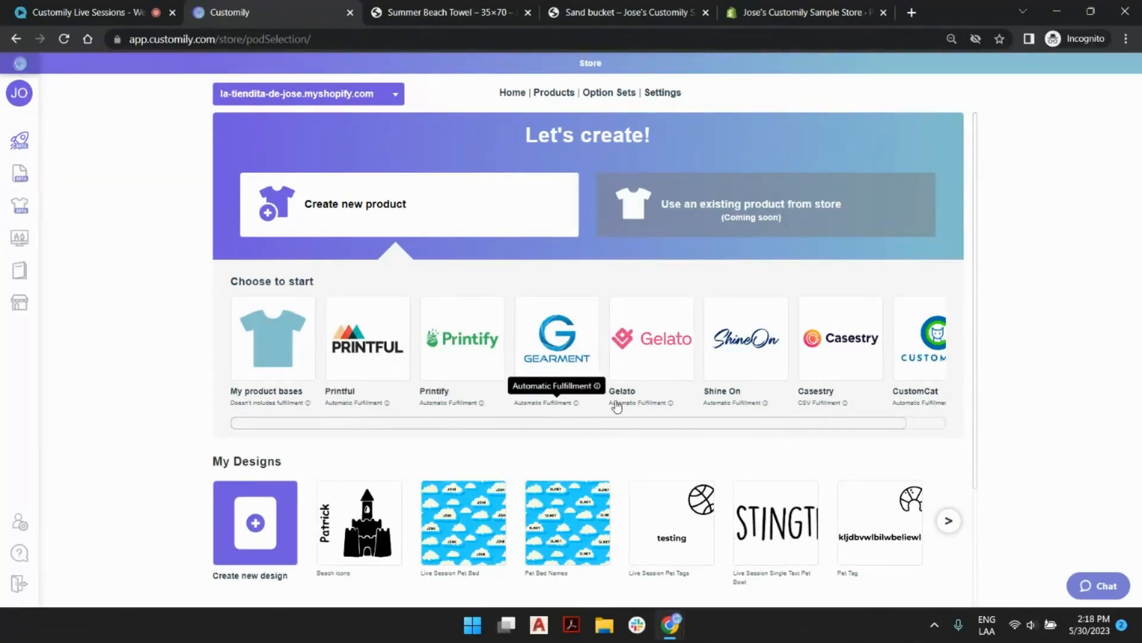
mouse_move(747, 404)
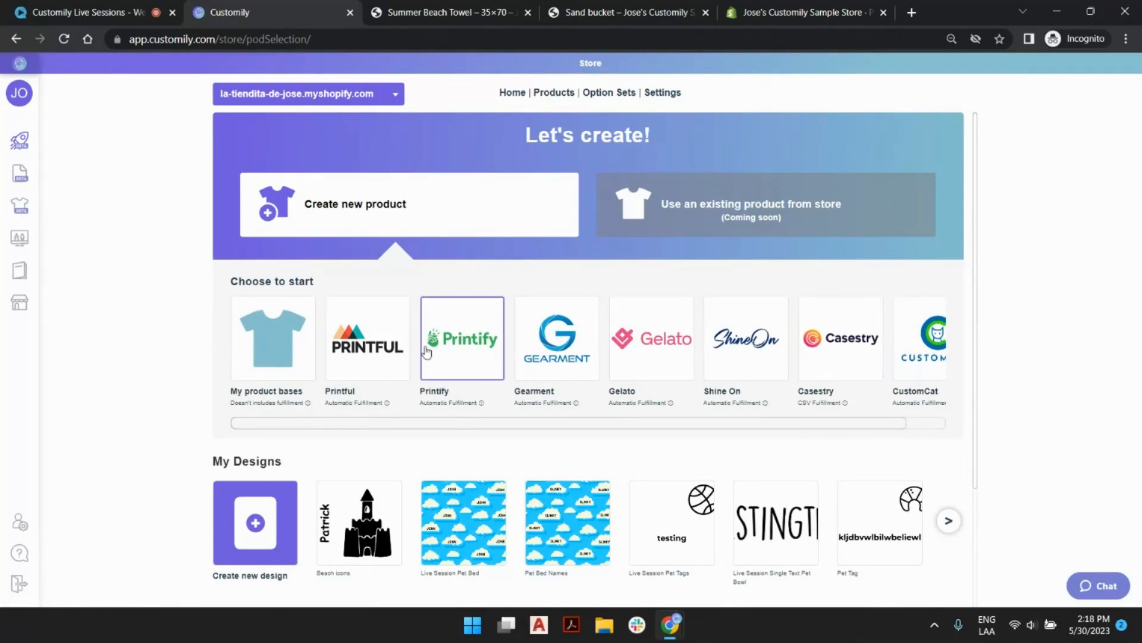
scroll(416, 357, "down", 3)
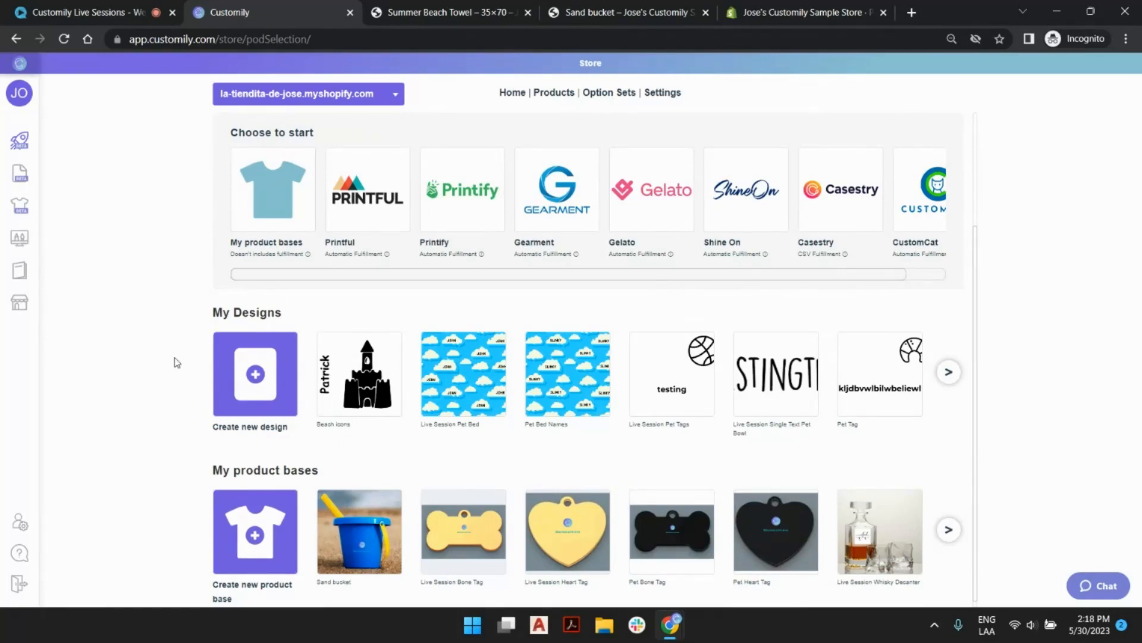
scroll(410, 295, "up", 3)
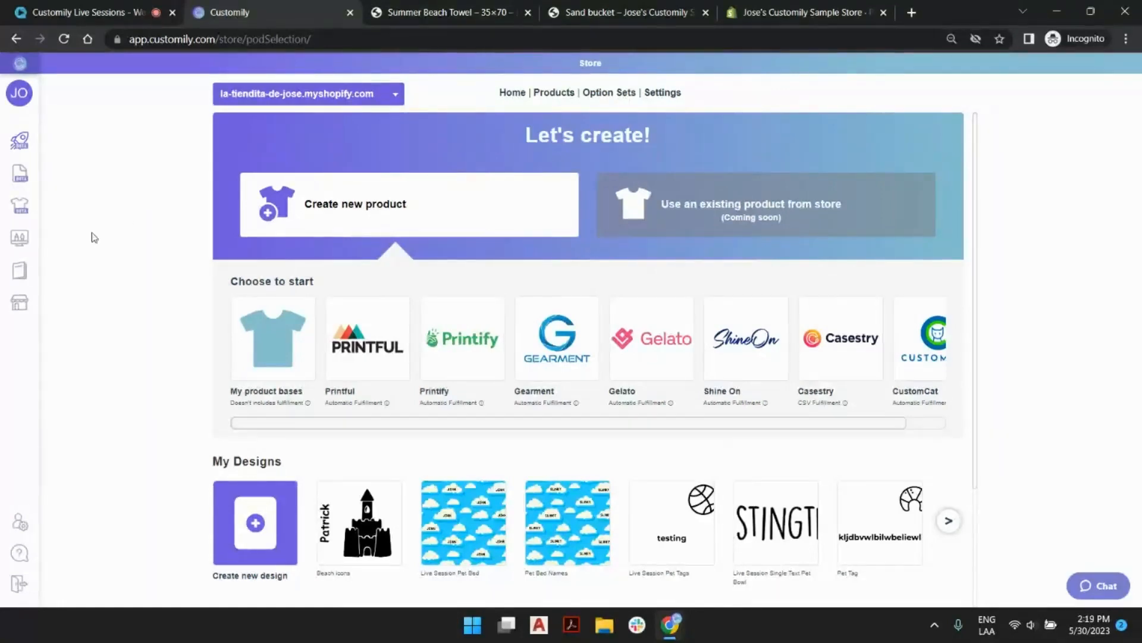
Start a new product base in Customily and name its template Live Session Sand Bucket.
left_click(615, 10)
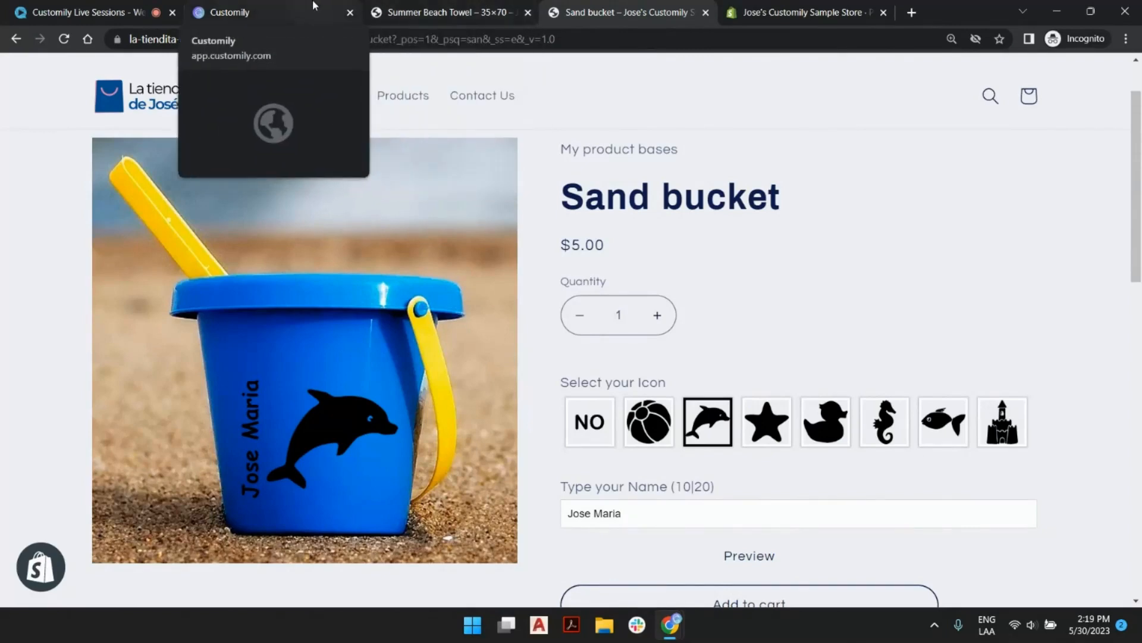
left_click(250, 11)
scroll(183, 313, "down", 2)
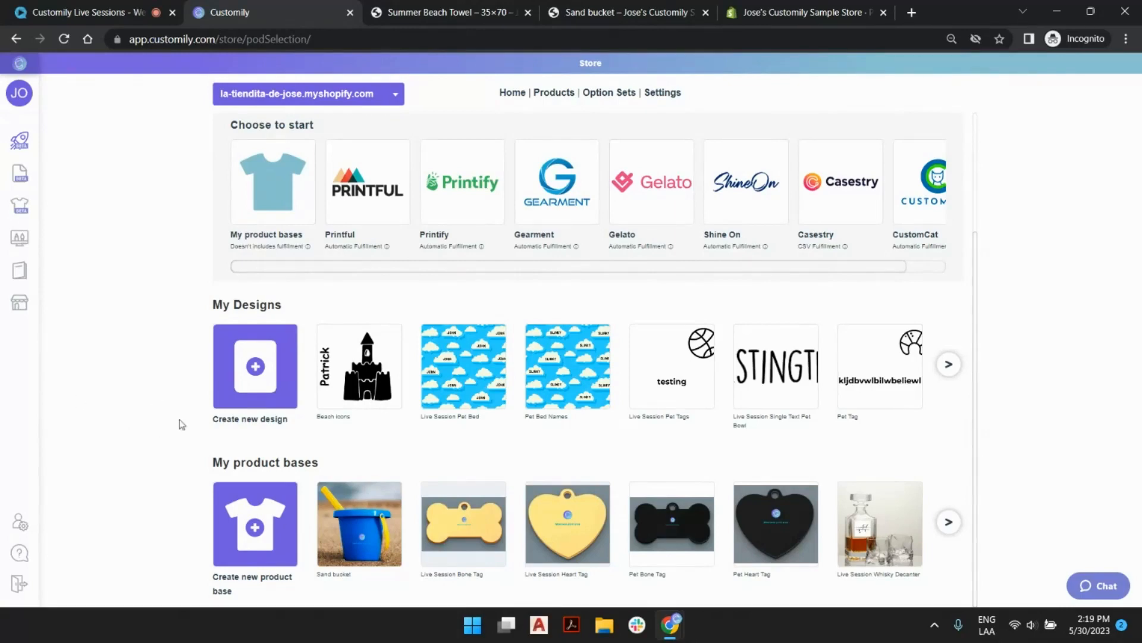
left_click(256, 526)
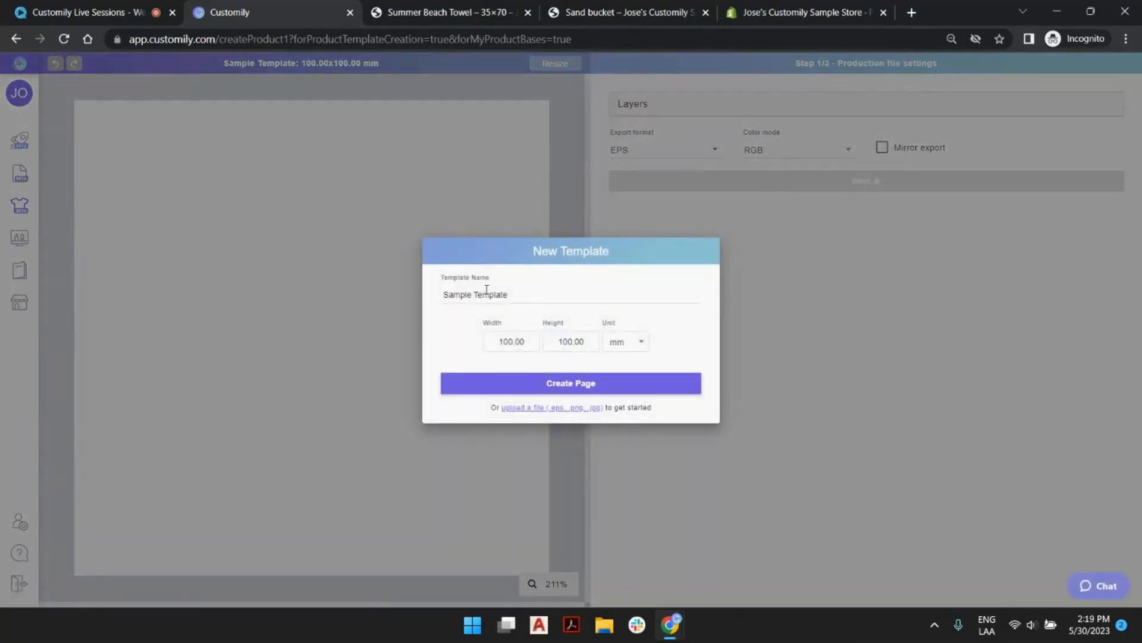
triple_click(488, 292)
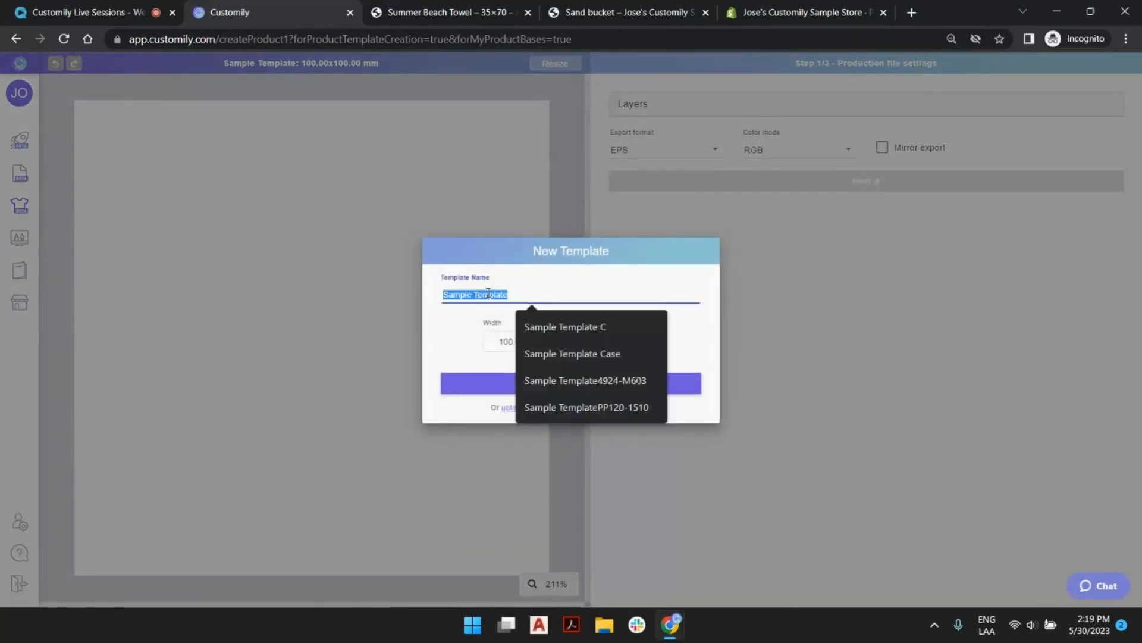
type("Live Session Sand Bucket")
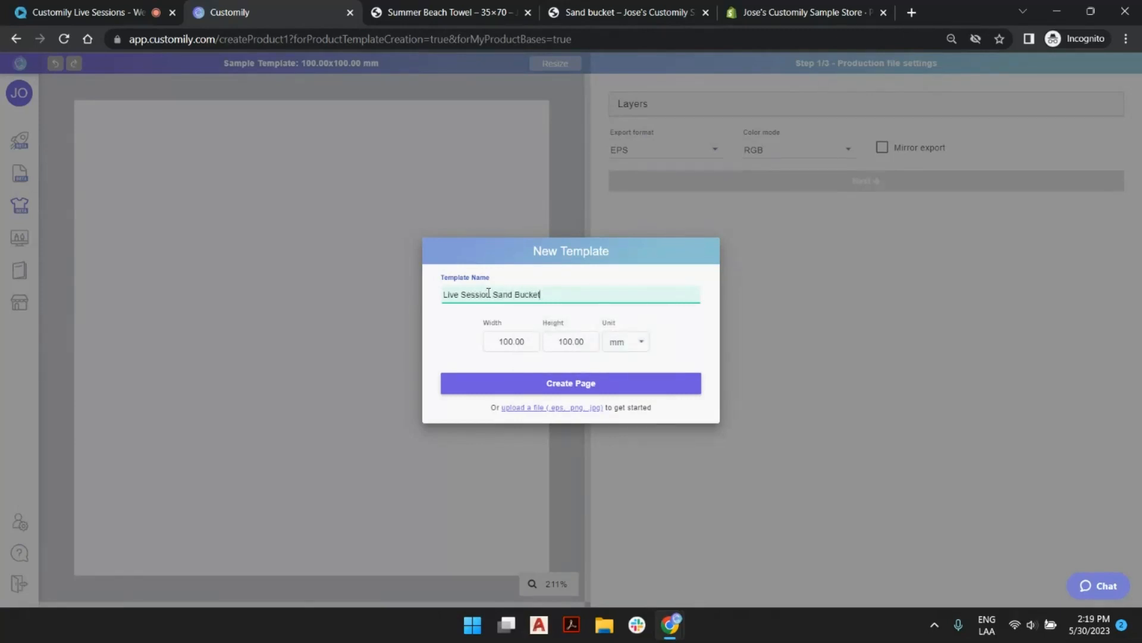
Set the template's width and height to 150 mm each and create the page.
left_click(509, 340)
key("BackSpace")
type("5")
left_click(569, 341)
key("BackSpace")
type("5")
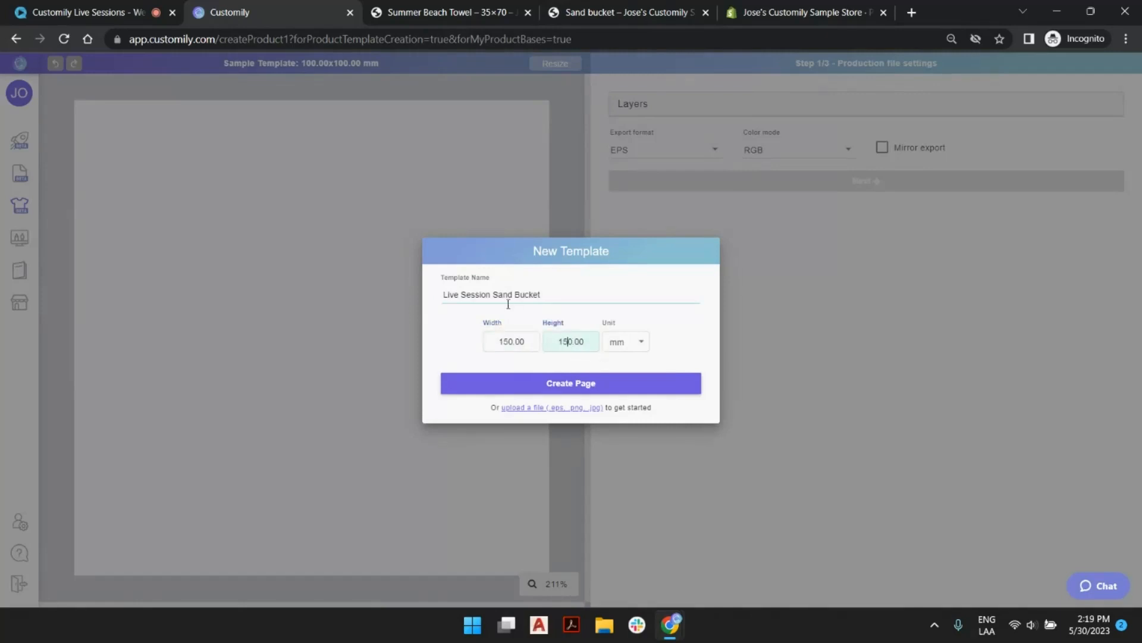
left_click(586, 384)
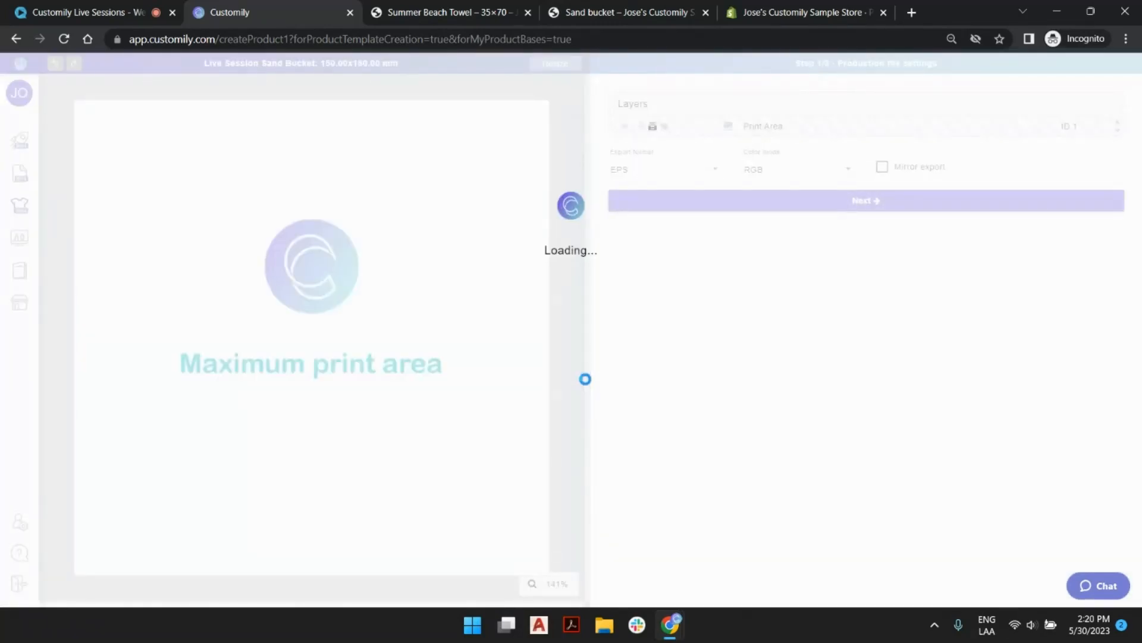
Select the Print Area layer on the canvas to inspect its settings, then deselect it.
left_click(426, 181)
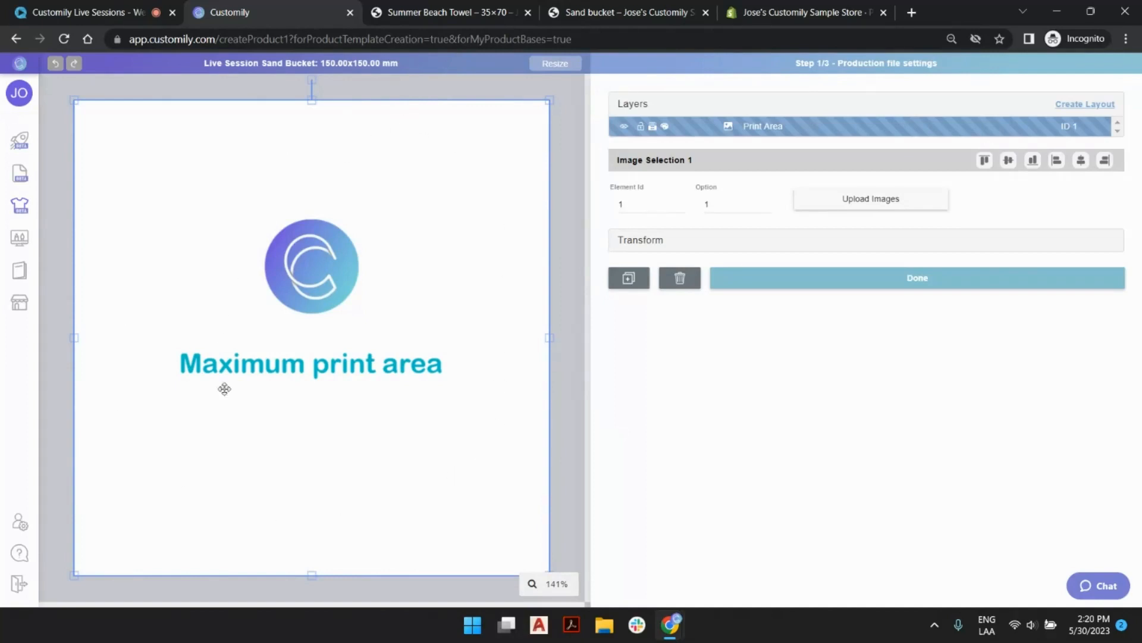
mouse_move(19, 454)
left_click(574, 146)
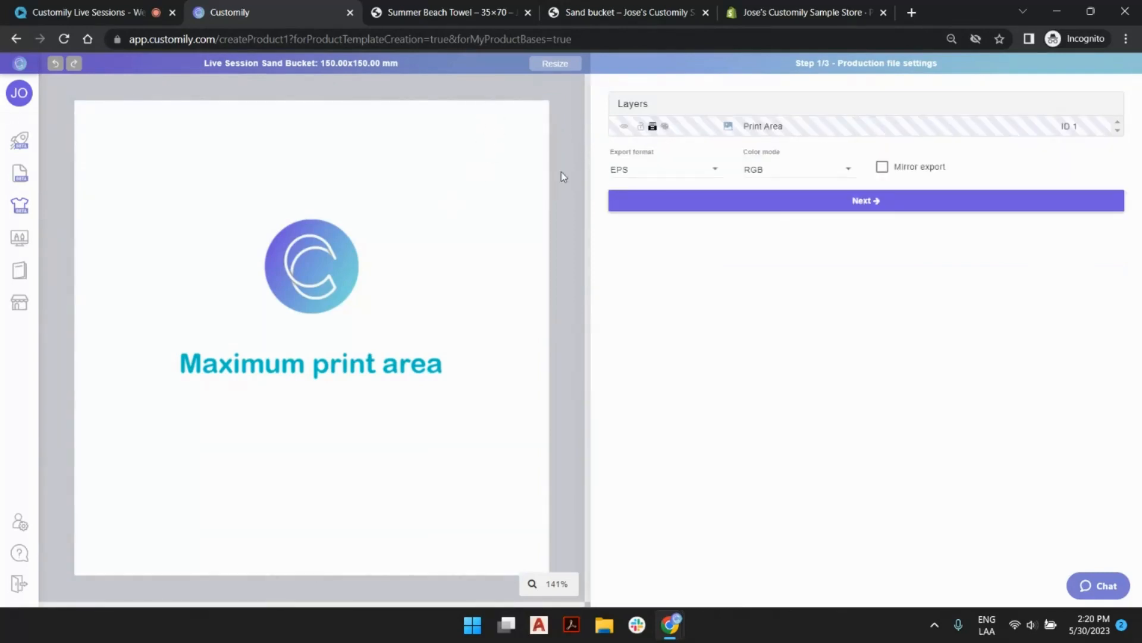
Set the production file's export format to PNG with an export resolution of 300.
left_click(666, 171)
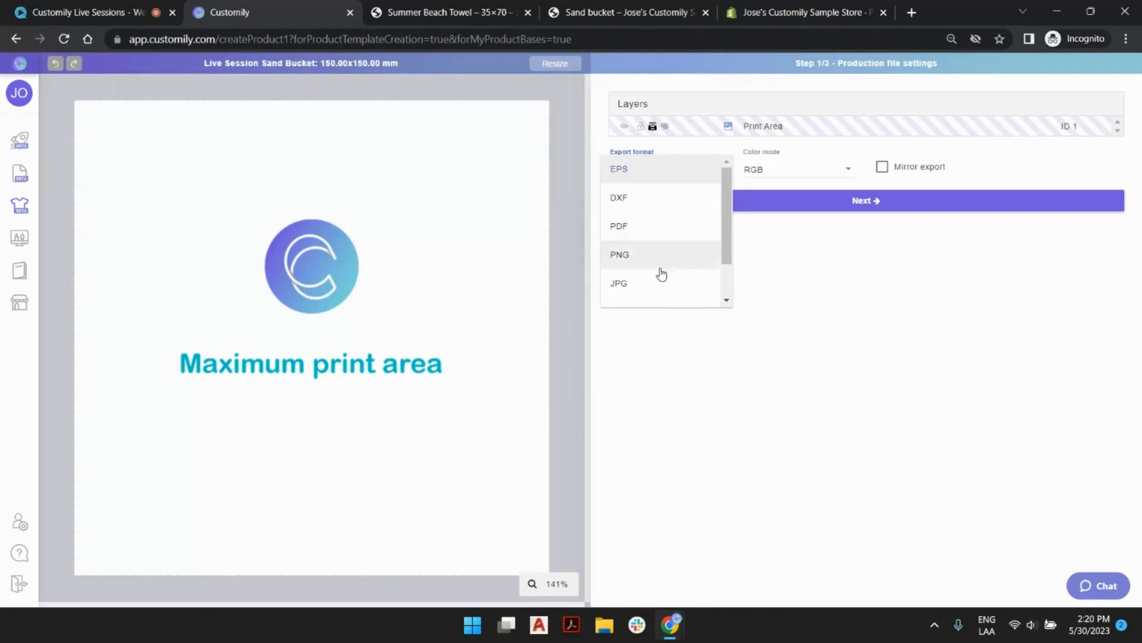
scroll(673, 274, "down", 1)
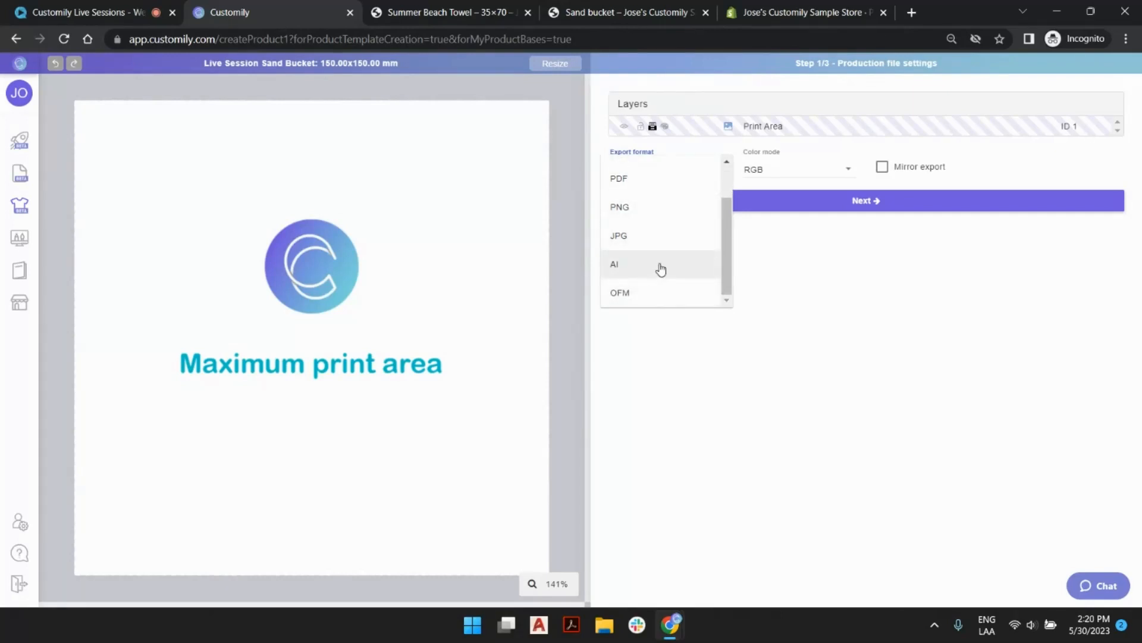
left_click(666, 215)
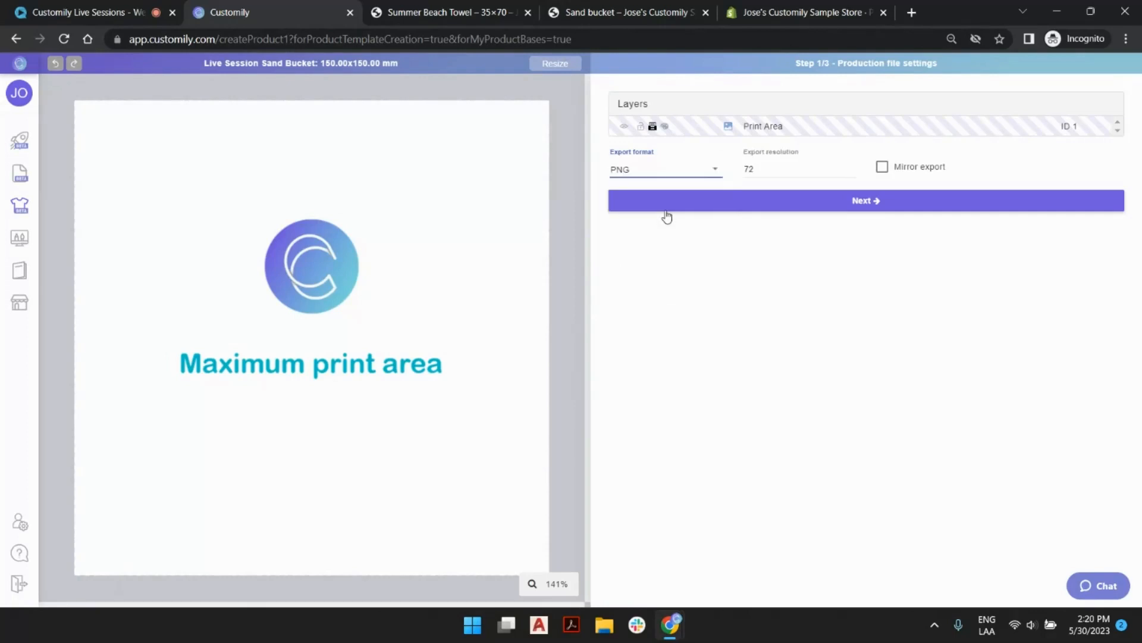
double_click(780, 169)
type("300")
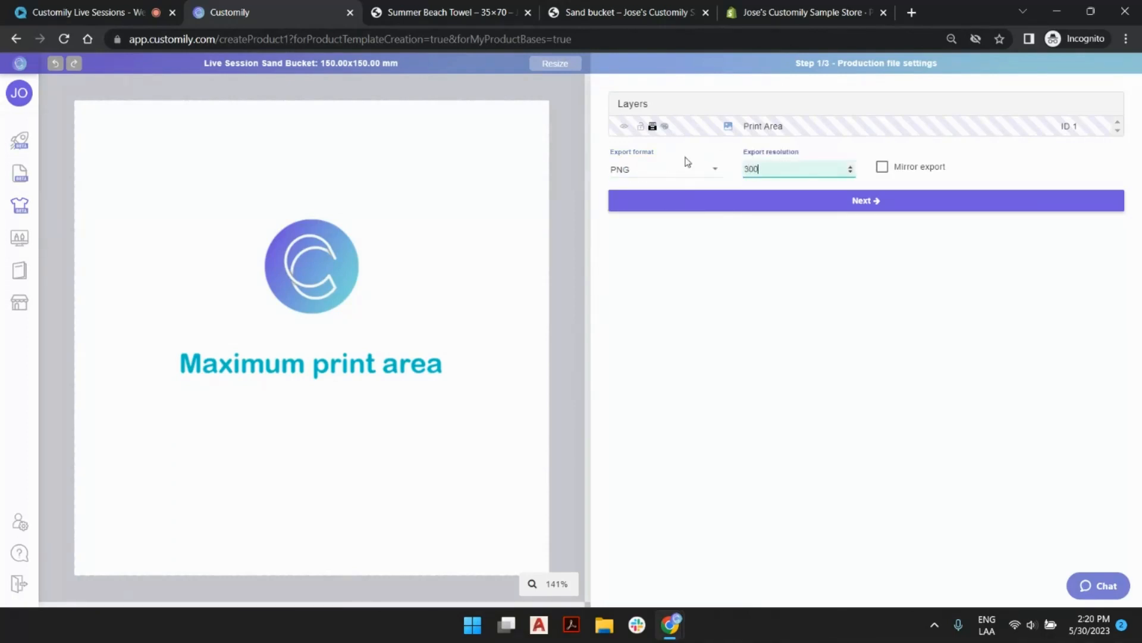
Set the production file's export format to PDF and keep the RGB color mode.
left_click(650, 173)
left_click(639, 204)
left_click(765, 174)
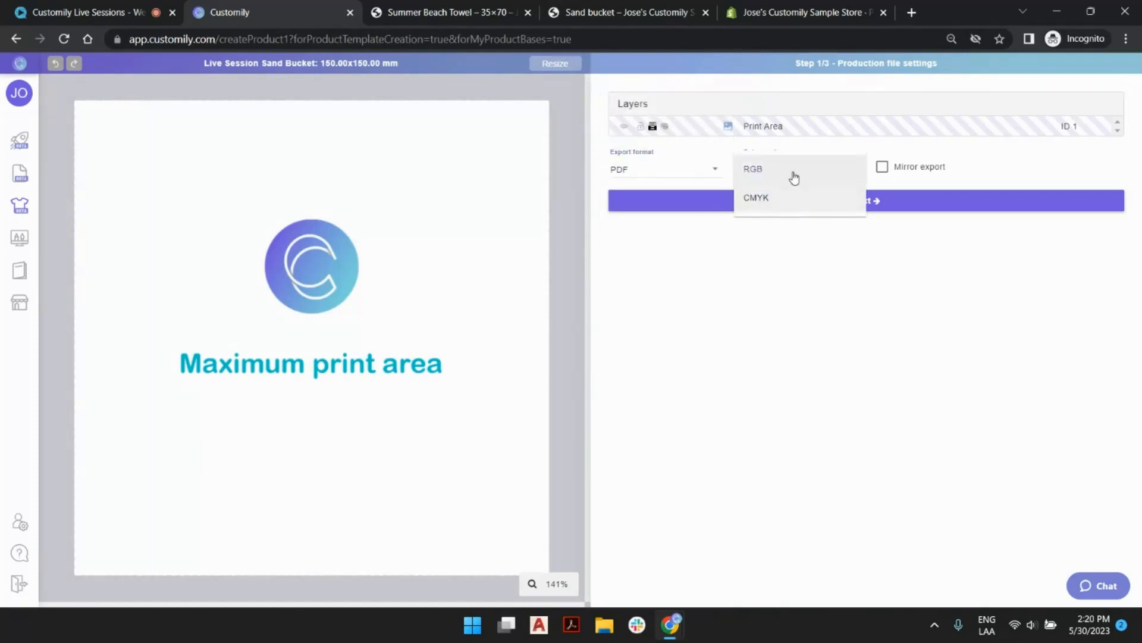
left_click(848, 245)
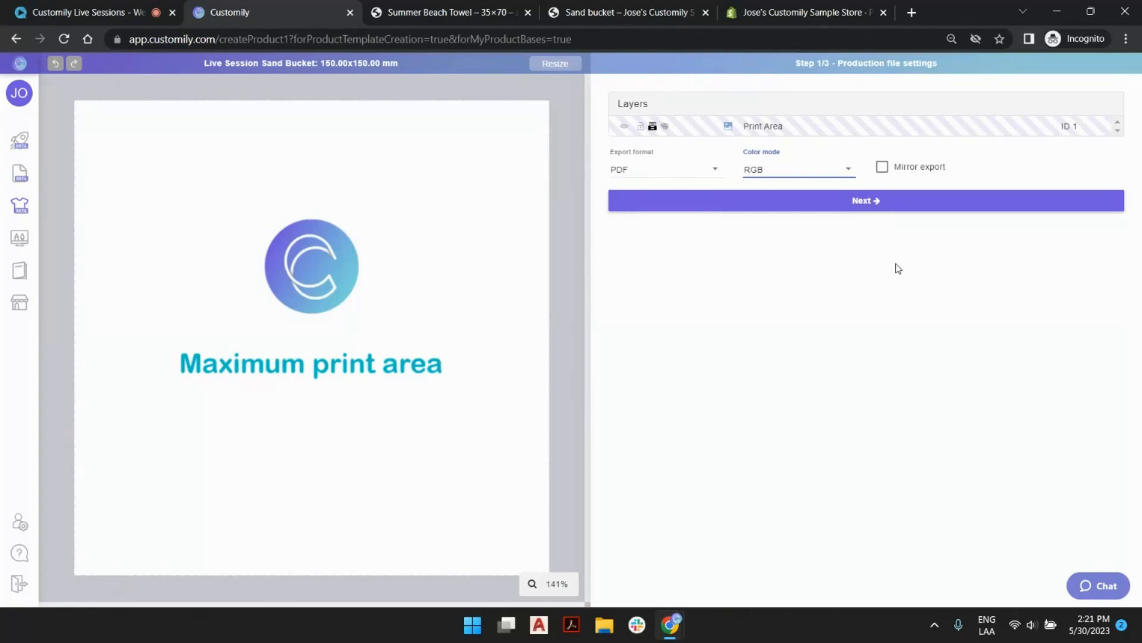
Continue to the preview settings and select the Print Area layer on the canvas to inspect it, then deselect it.
left_click(865, 202)
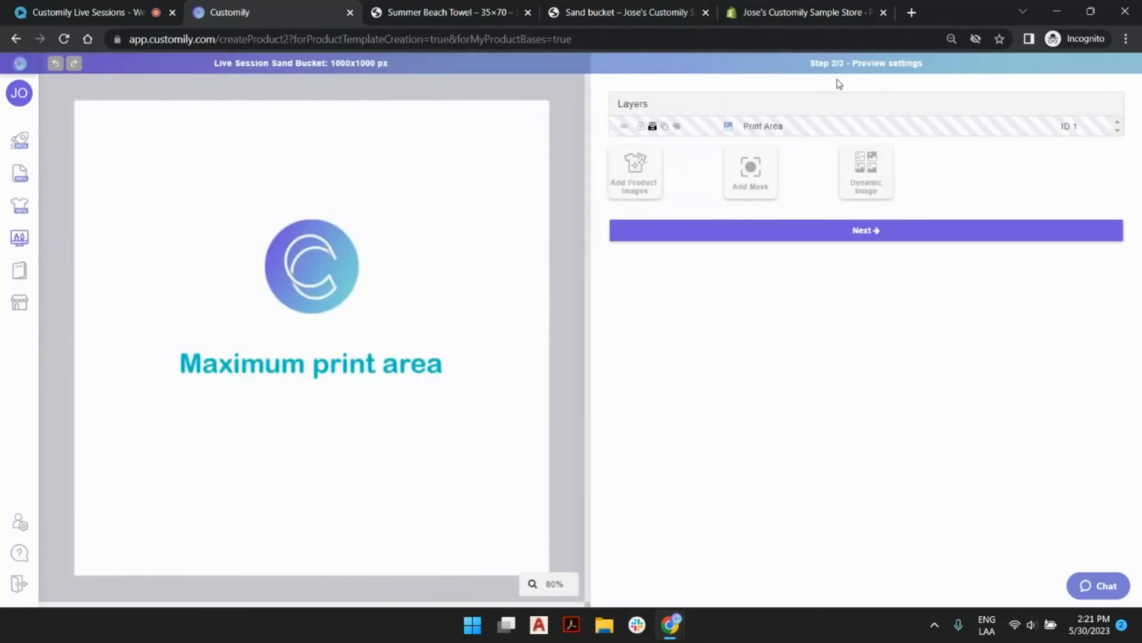
left_click_drag(812, 66, 923, 64)
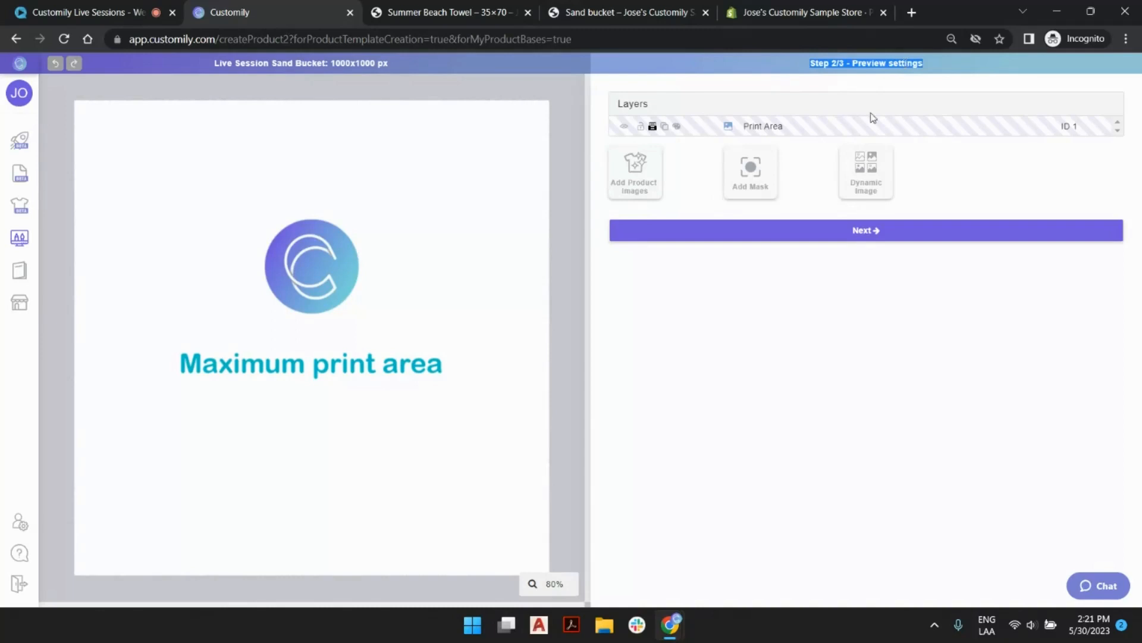
left_click(362, 263)
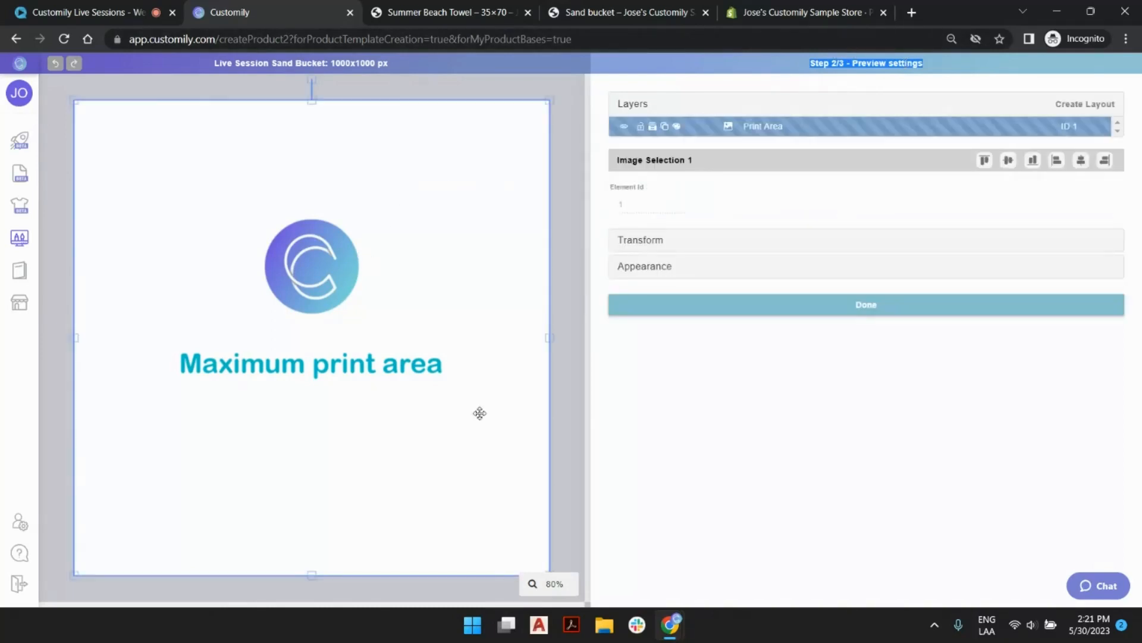
left_click(782, 415)
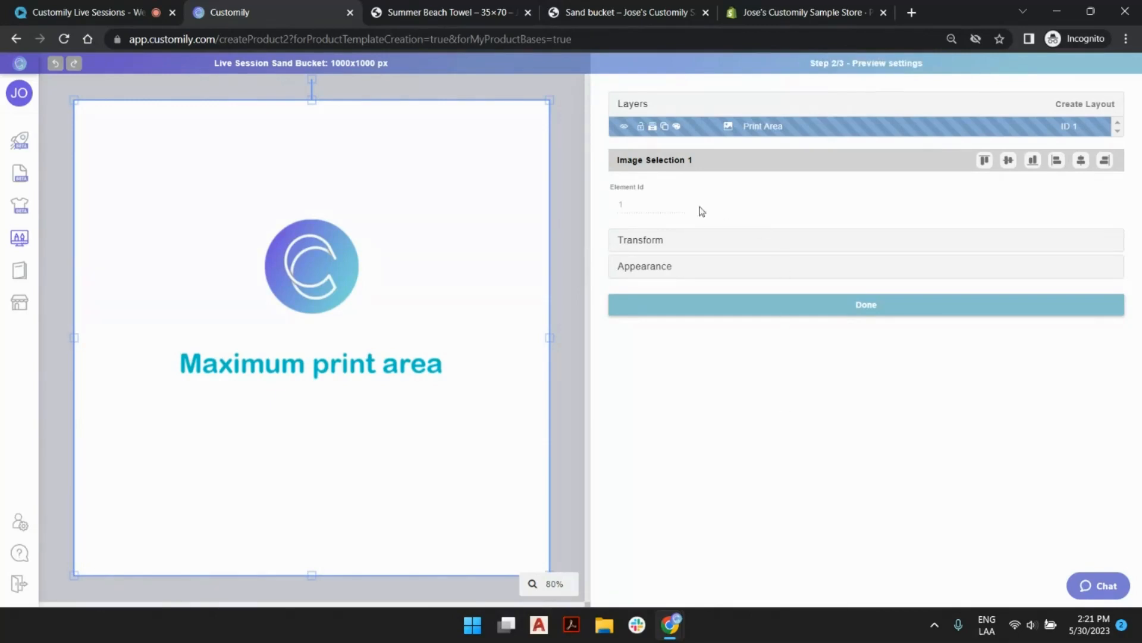
left_click(564, 240)
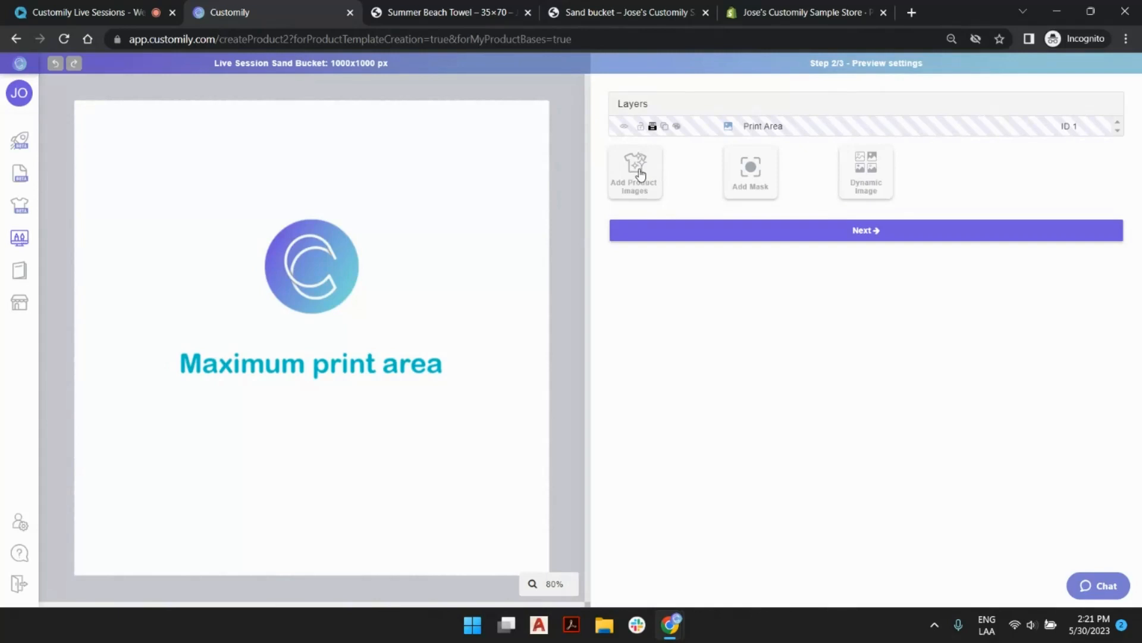
Add a product images layer to the preview and upload bucket2.png into it.
left_click(641, 174)
left_click(870, 218)
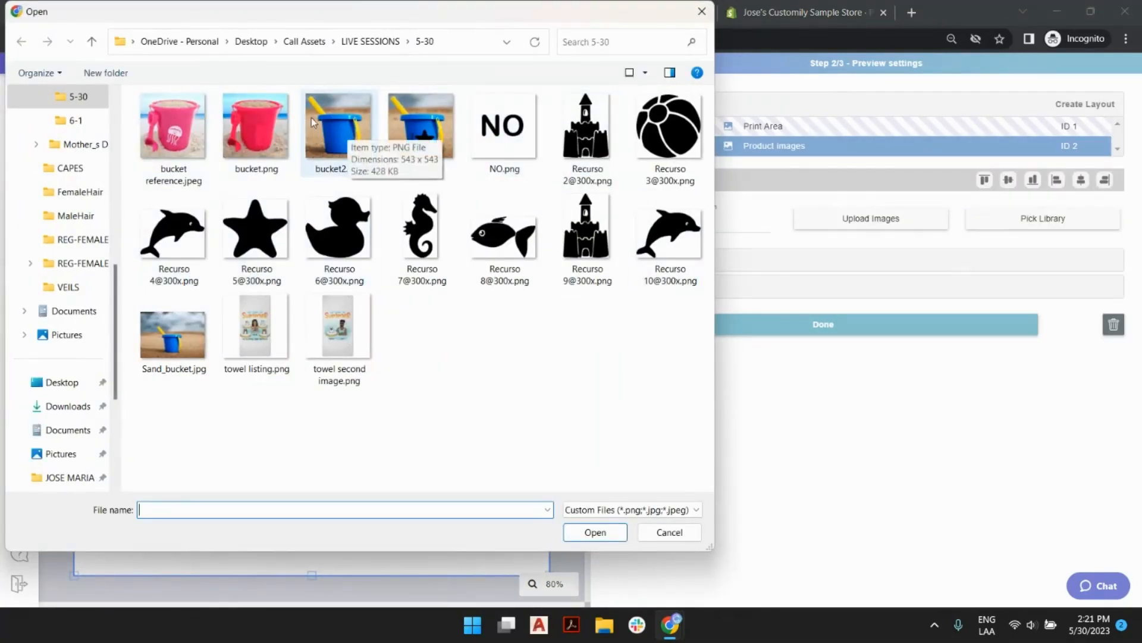
left_click(352, 122)
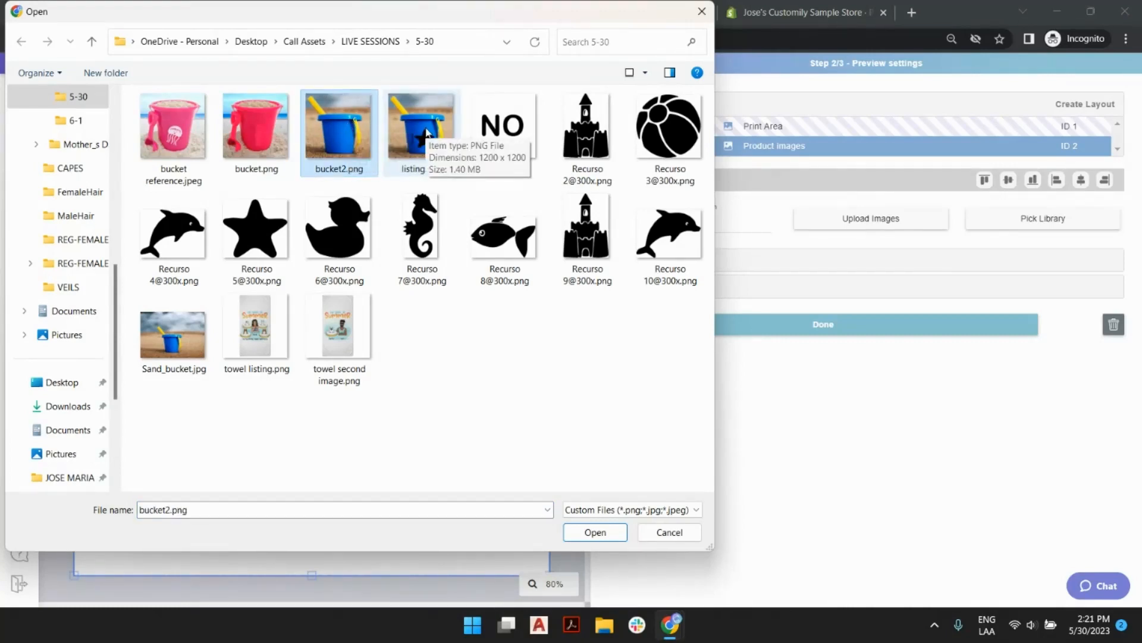
double_click(349, 133)
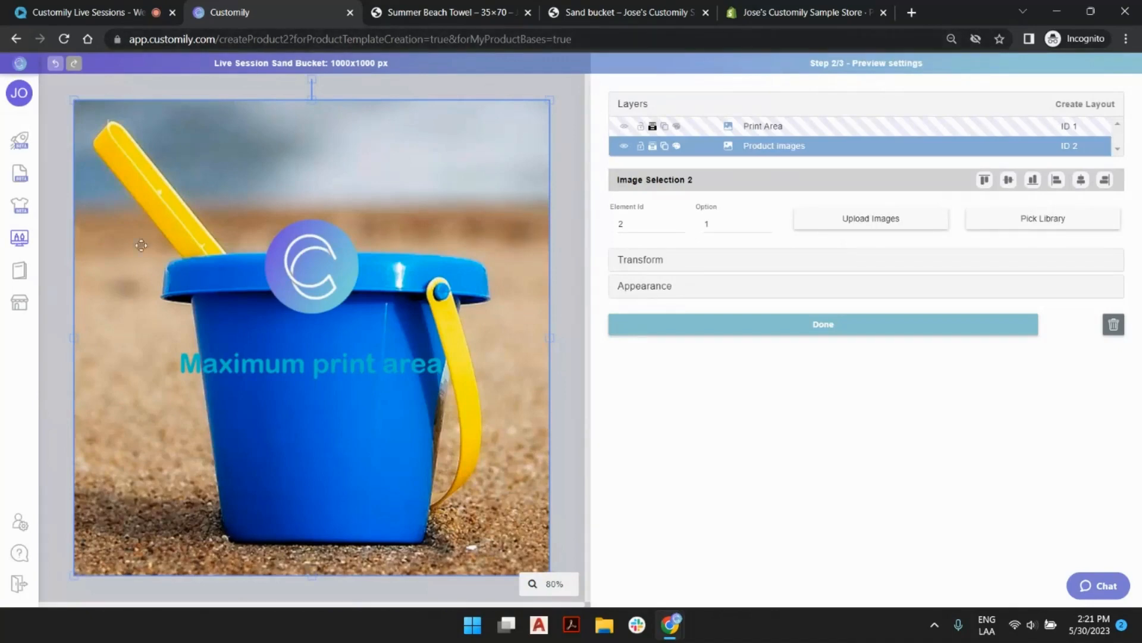
Shrink the Print Area layer to about 354 px square and place it on the lower front of the blue bucket.
left_click(776, 126)
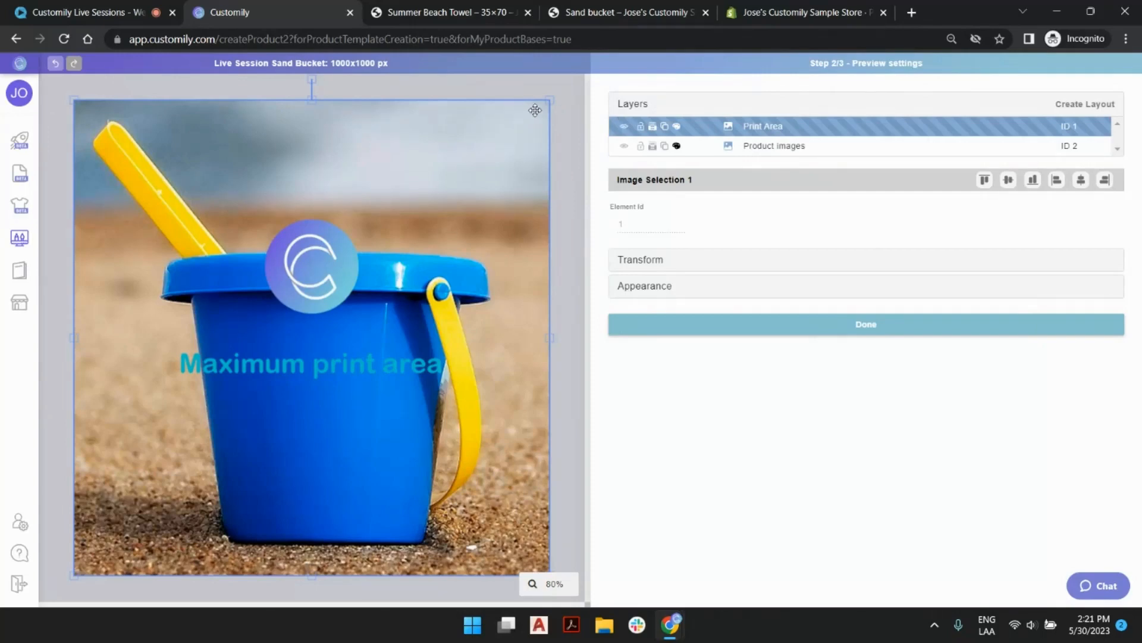
left_click_drag(550, 103, 411, 240)
left_click_drag(298, 347, 308, 428)
left_click_drag(221, 323, 252, 351)
left_click_drag(329, 418, 315, 415)
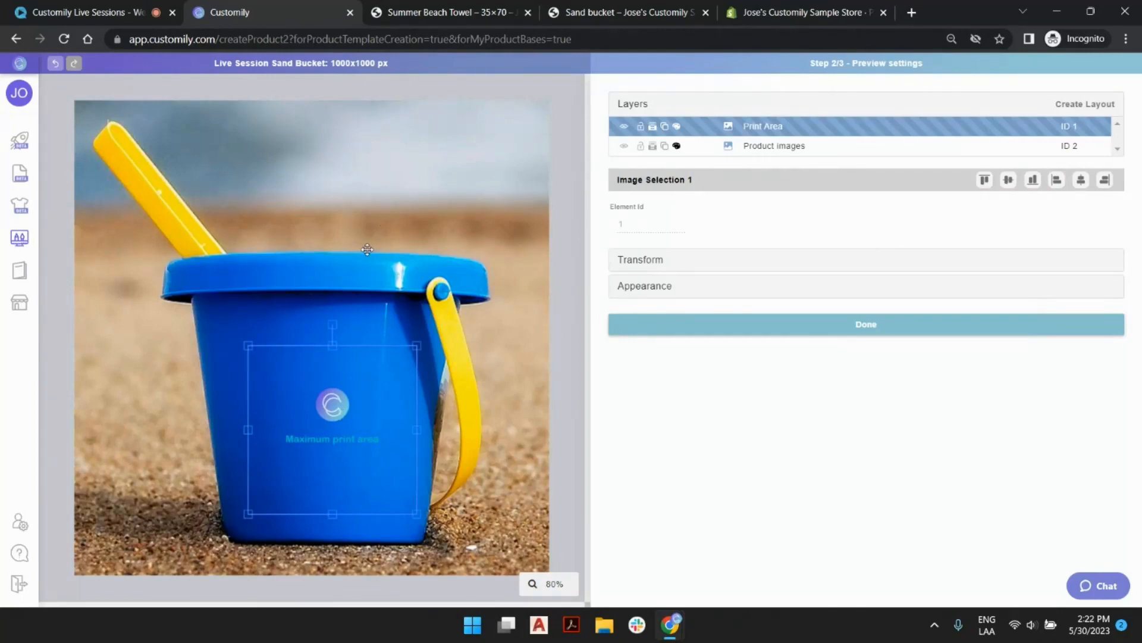
left_click_drag(341, 378, 334, 391)
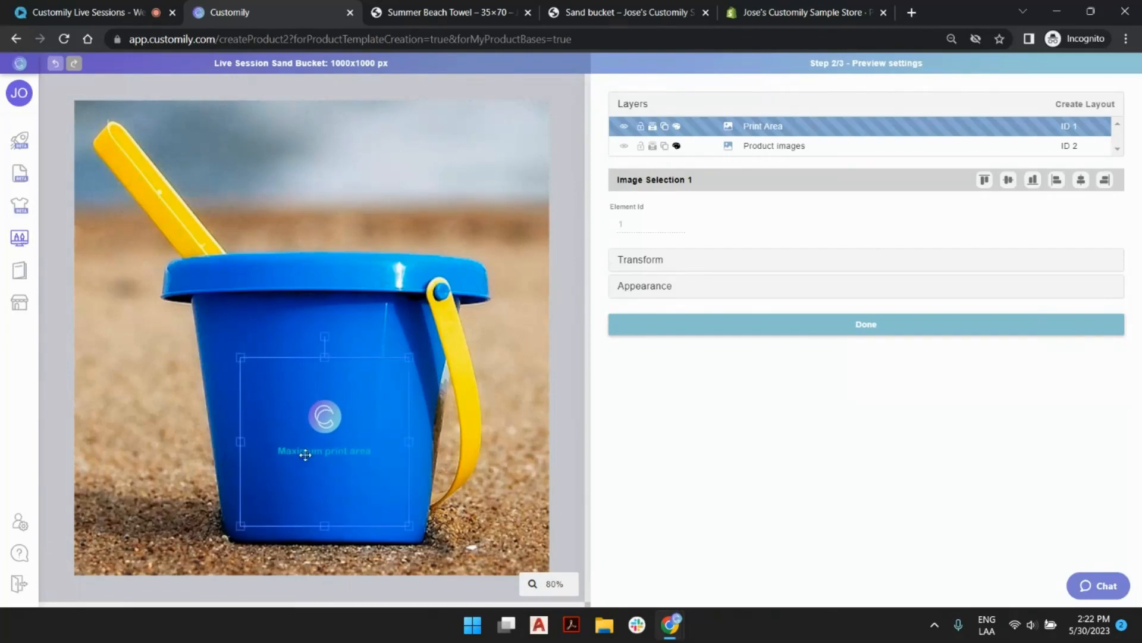
left_click_drag(314, 449, 317, 450)
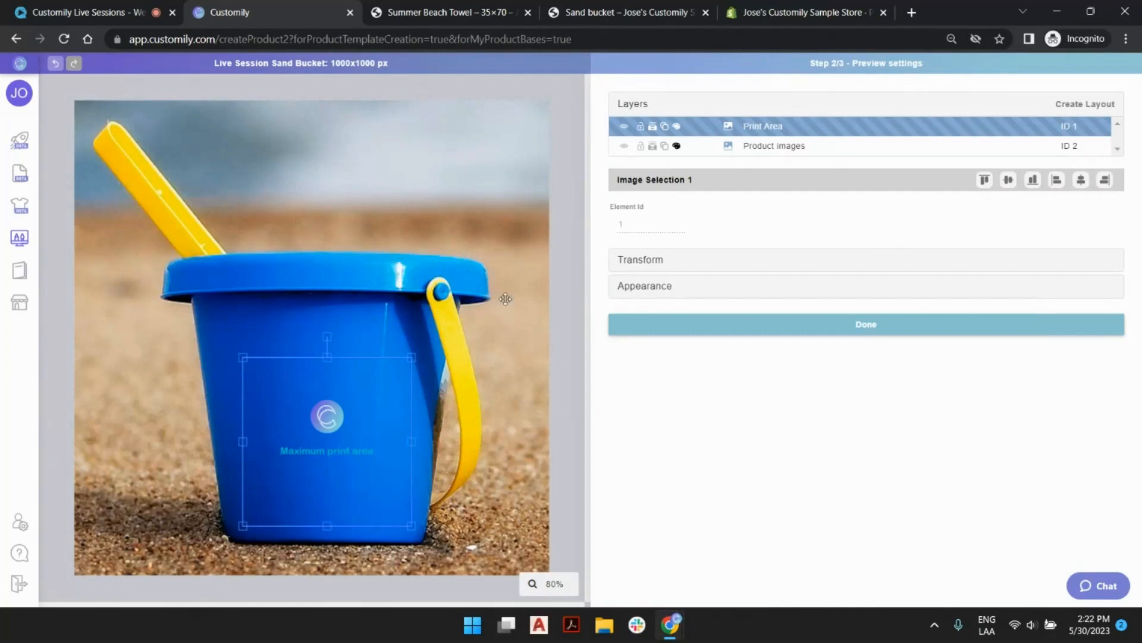
left_click(565, 238)
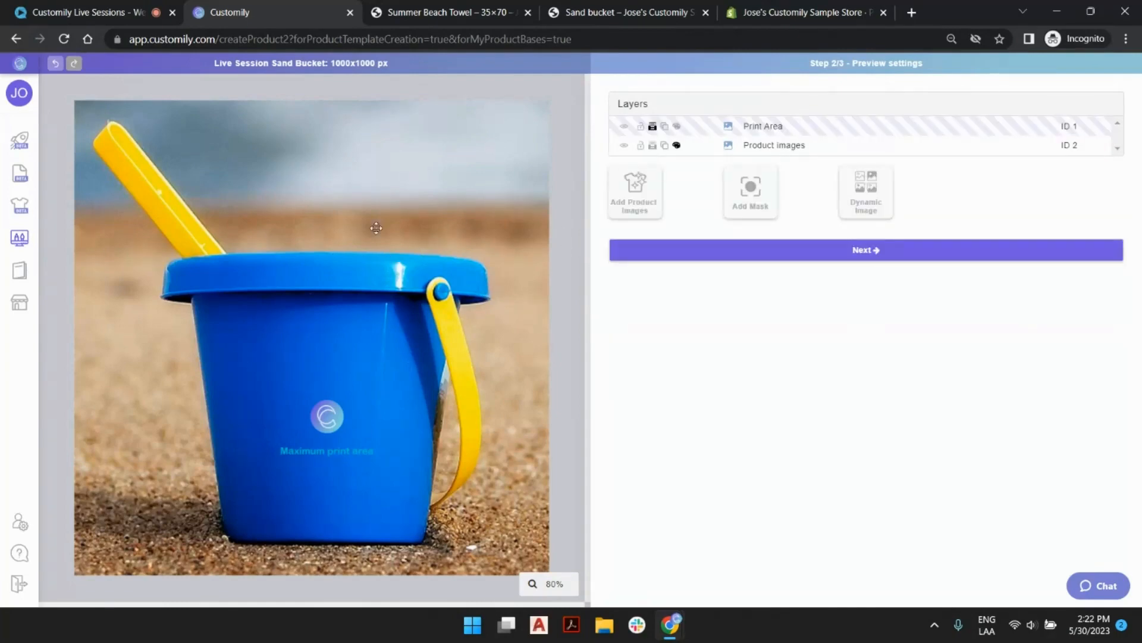
Set the Print Area layer's width and height to 380 px and nudge it to about X 530, Y 711 px.
left_click(339, 396)
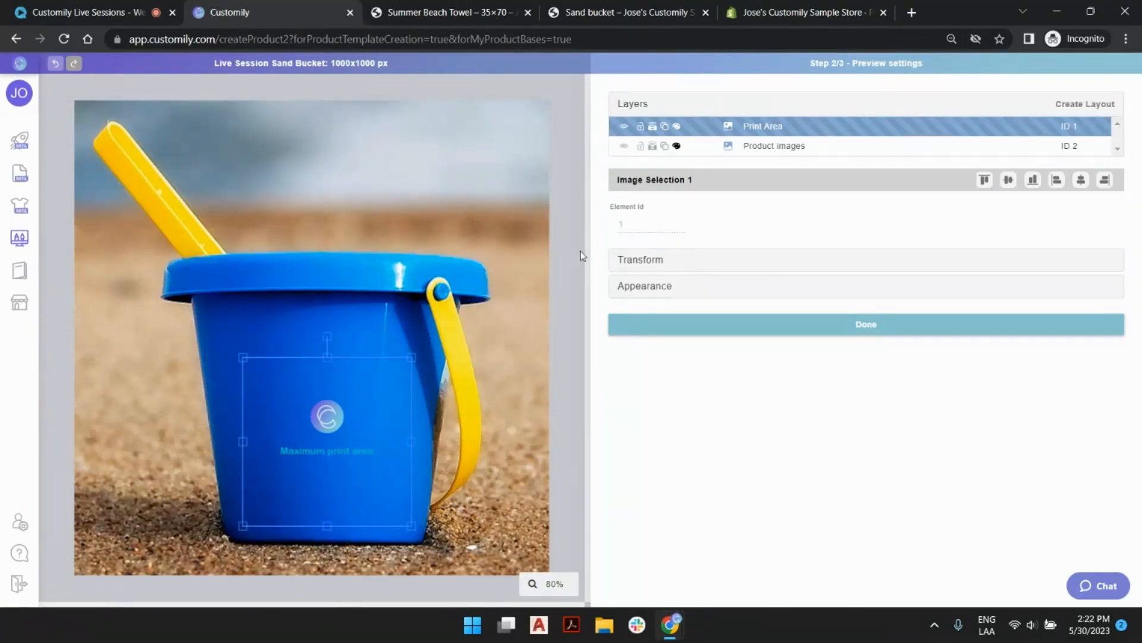
left_click(723, 264)
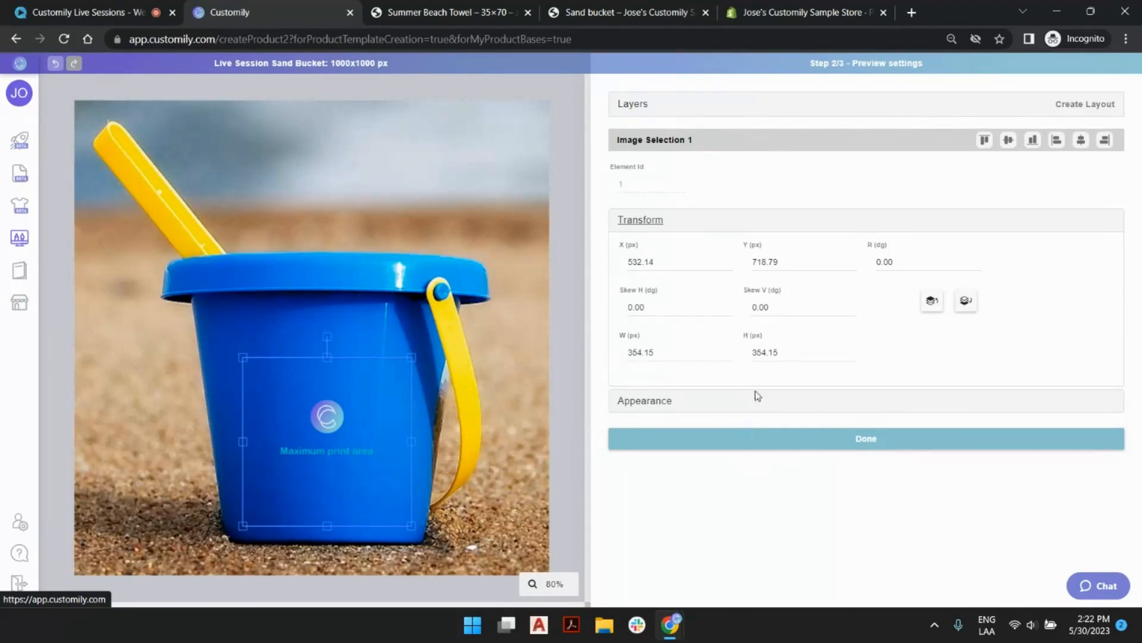
left_click_drag(632, 351, 852, 357)
type("8080")
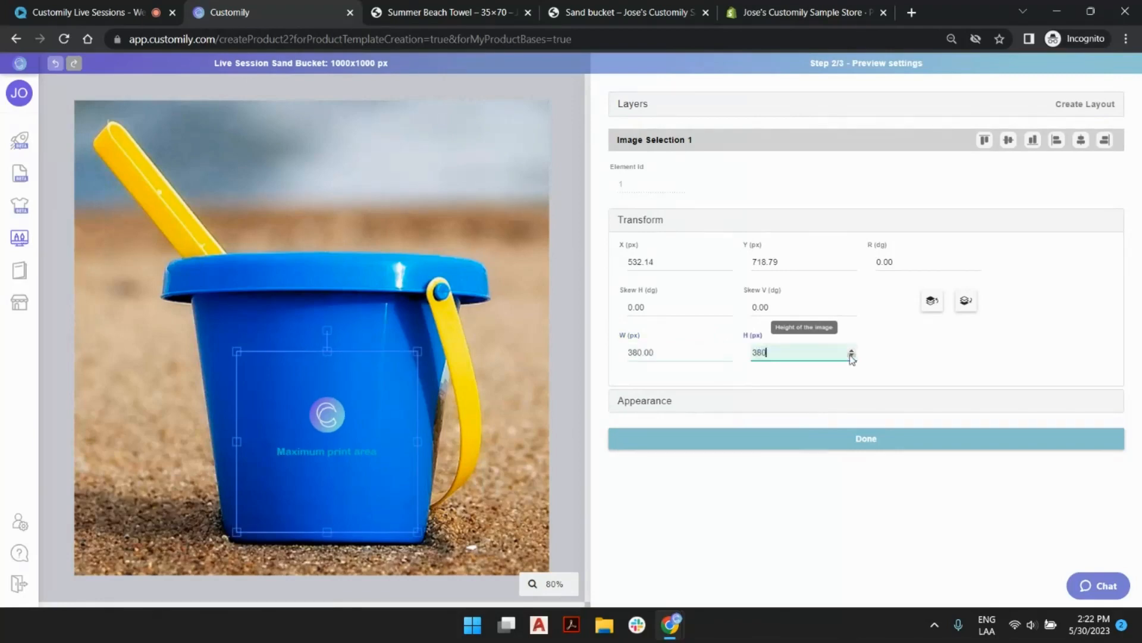
left_click(331, 407)
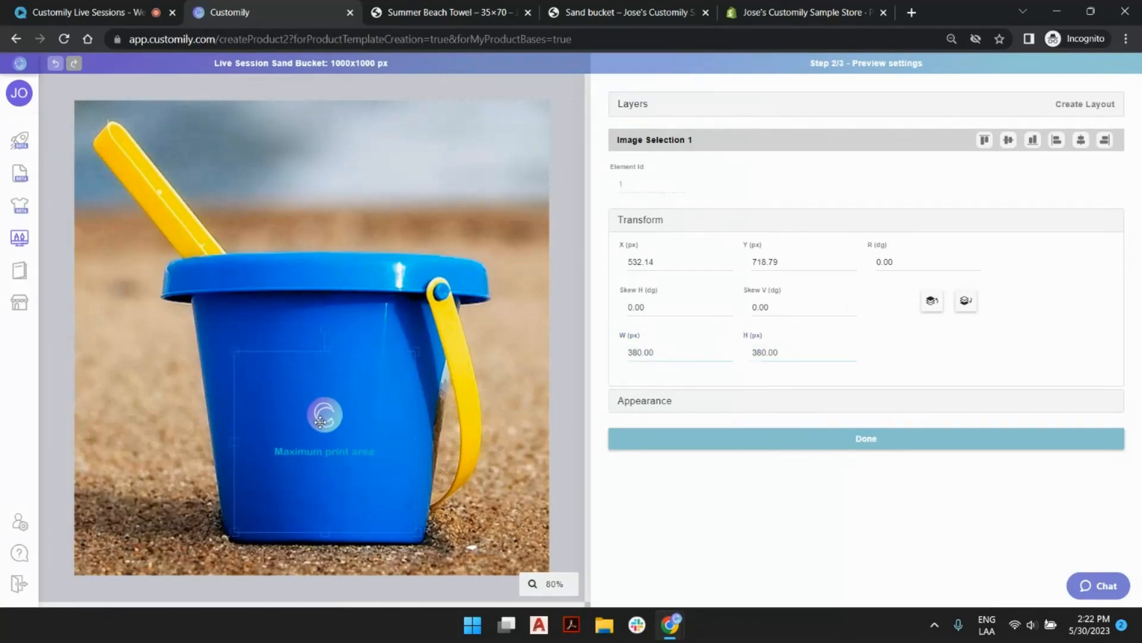
left_click_drag(326, 410, 325, 406)
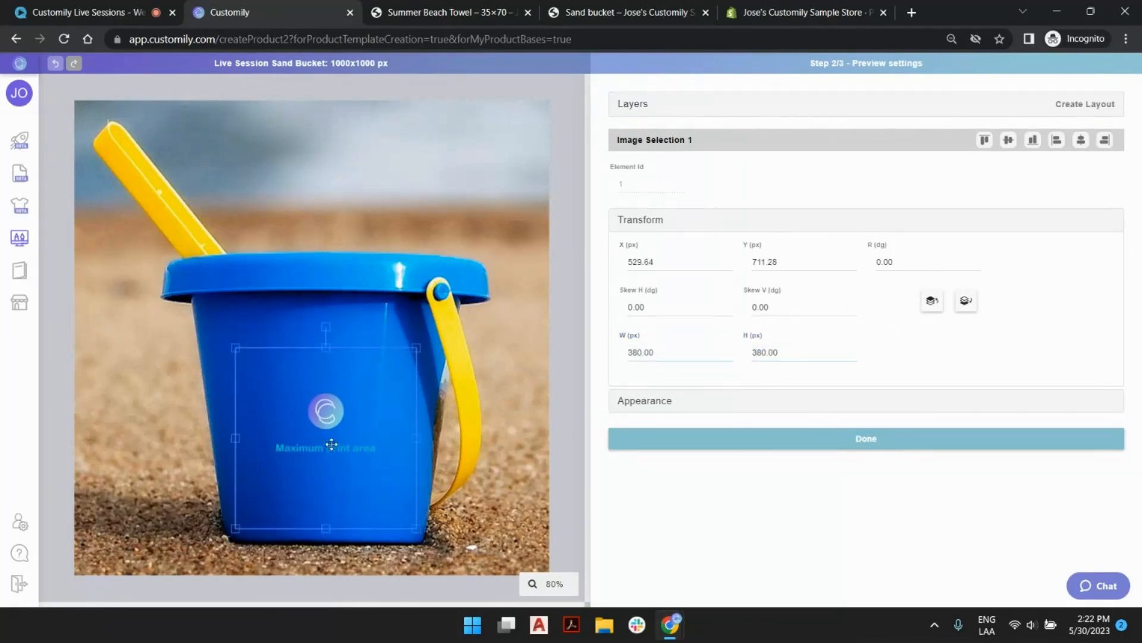
Rotate the Print Area layer by 1 degree and continue to the template review.
left_click(977, 261)
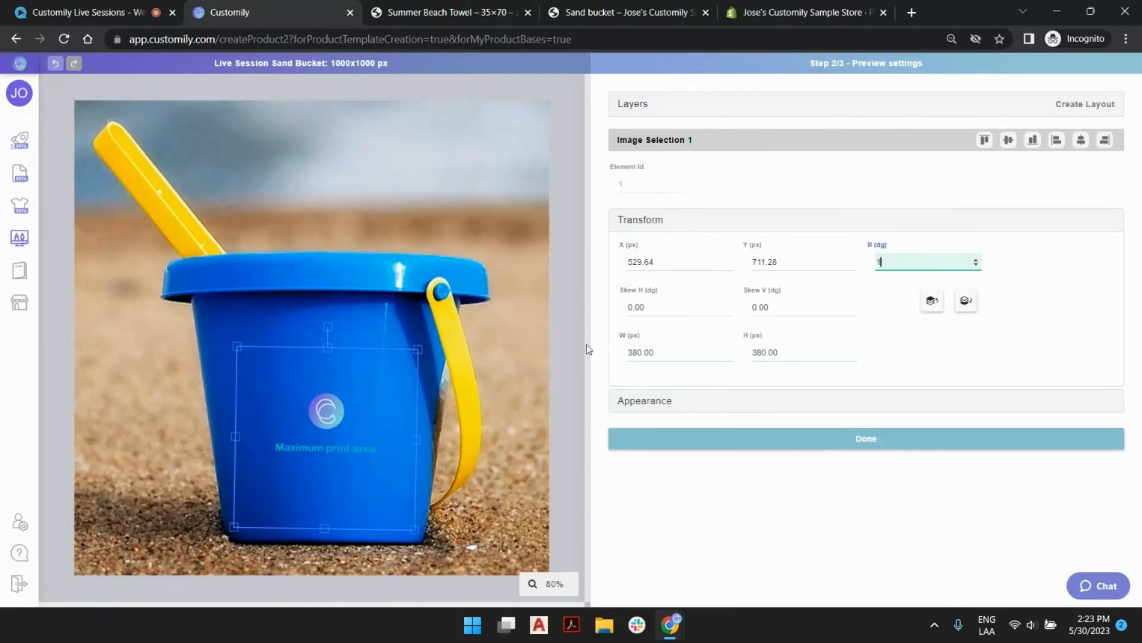
left_click(562, 159)
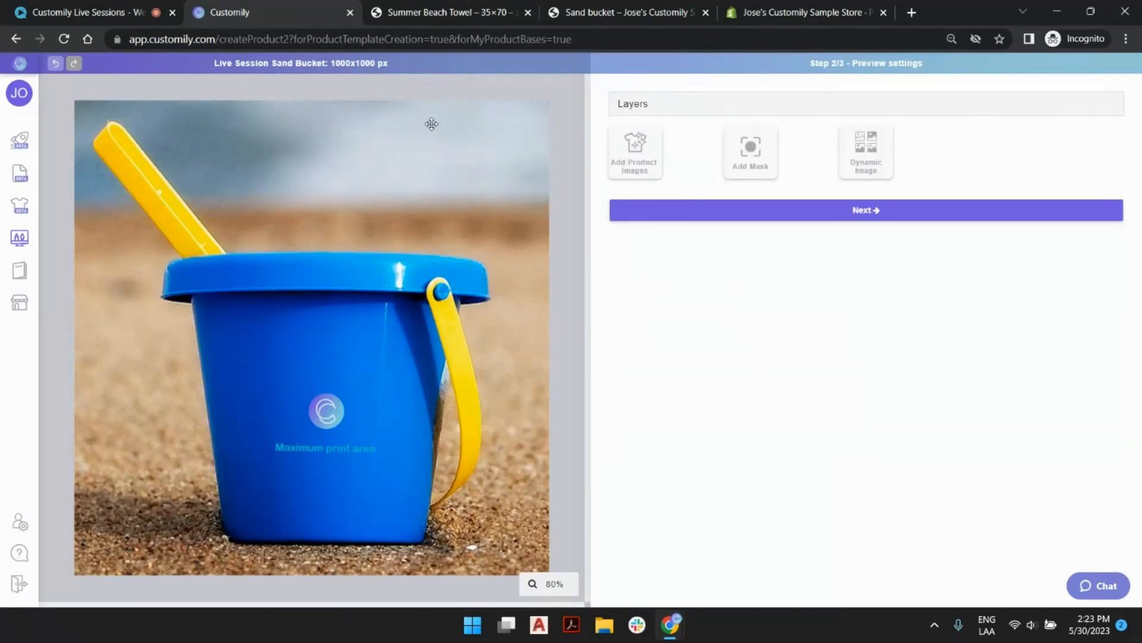
left_click(891, 209)
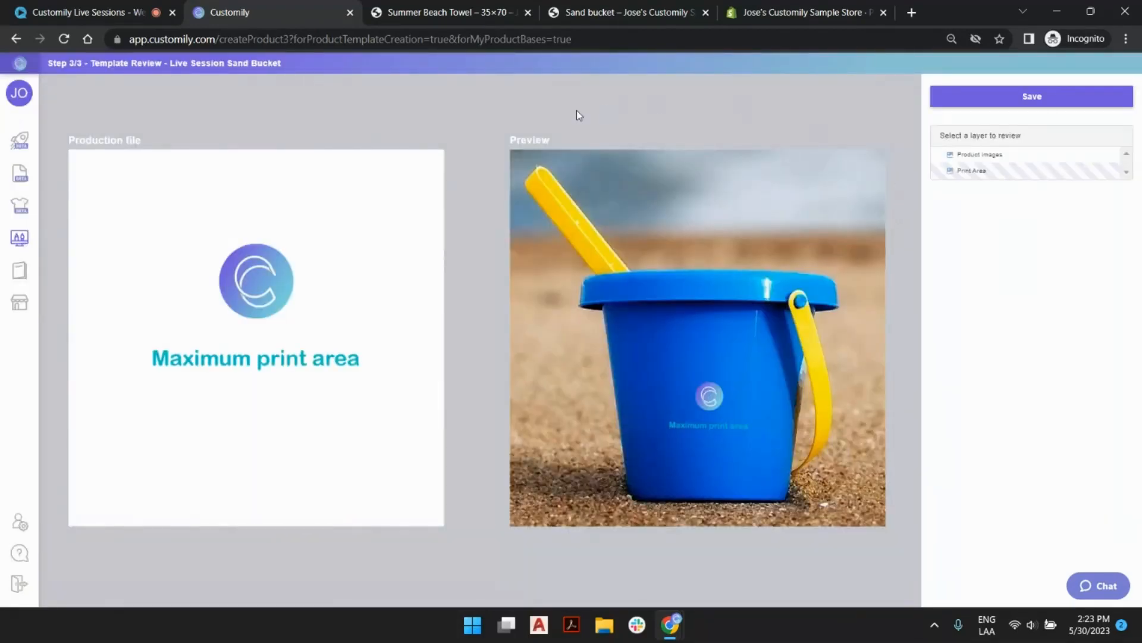
Compare the Print Area layer's placement in the production file with its placement in the bucket preview.
left_click(390, 182)
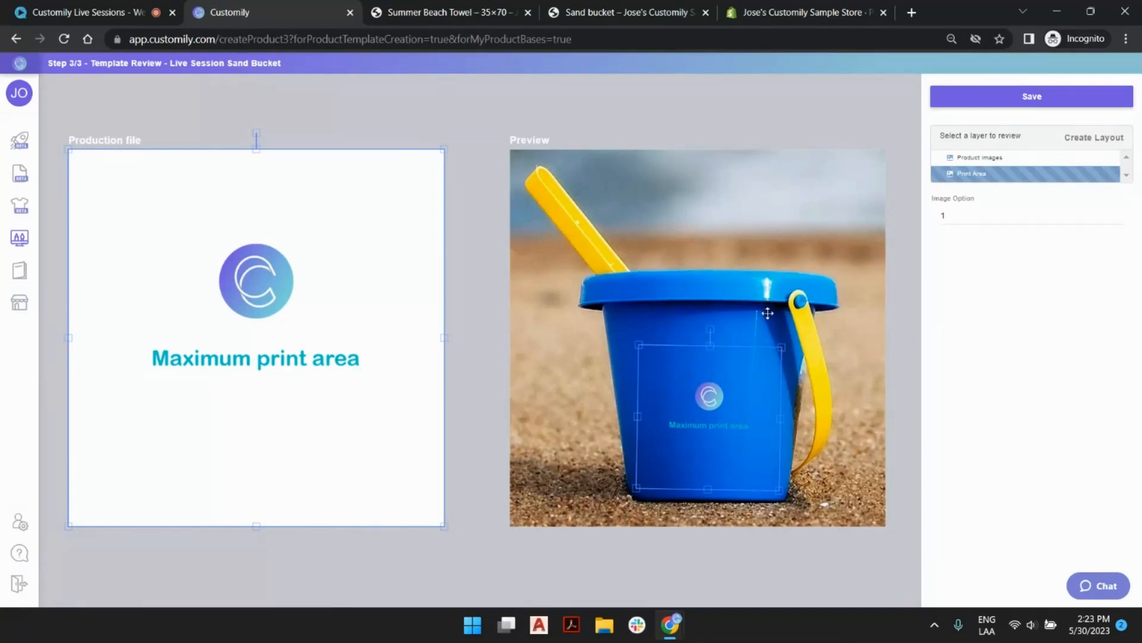
left_click(737, 206)
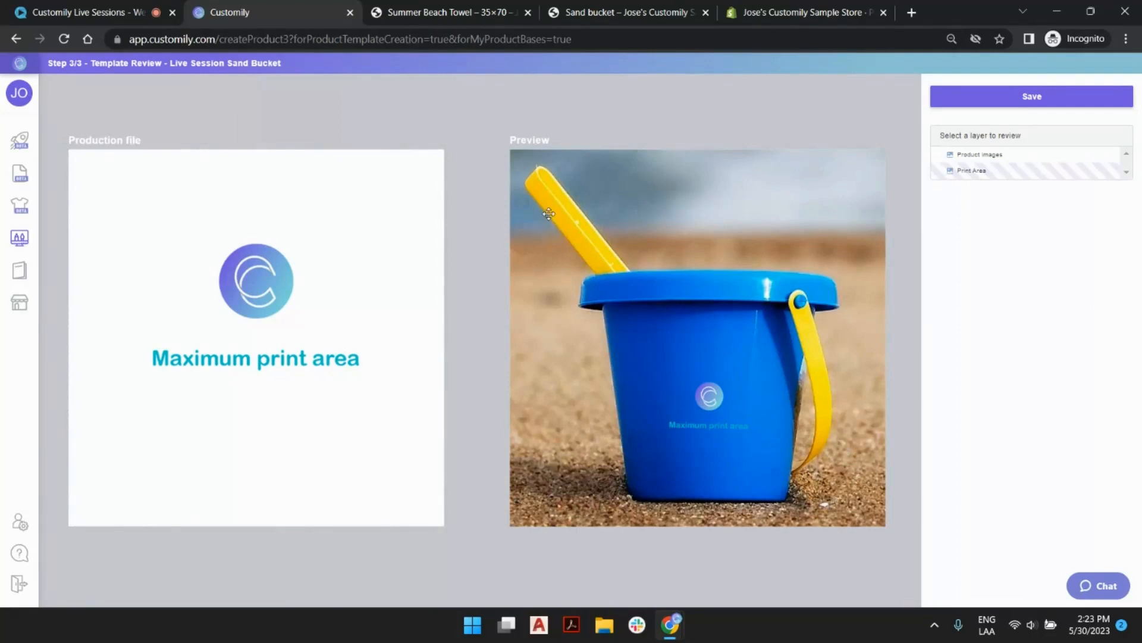
left_click(145, 157)
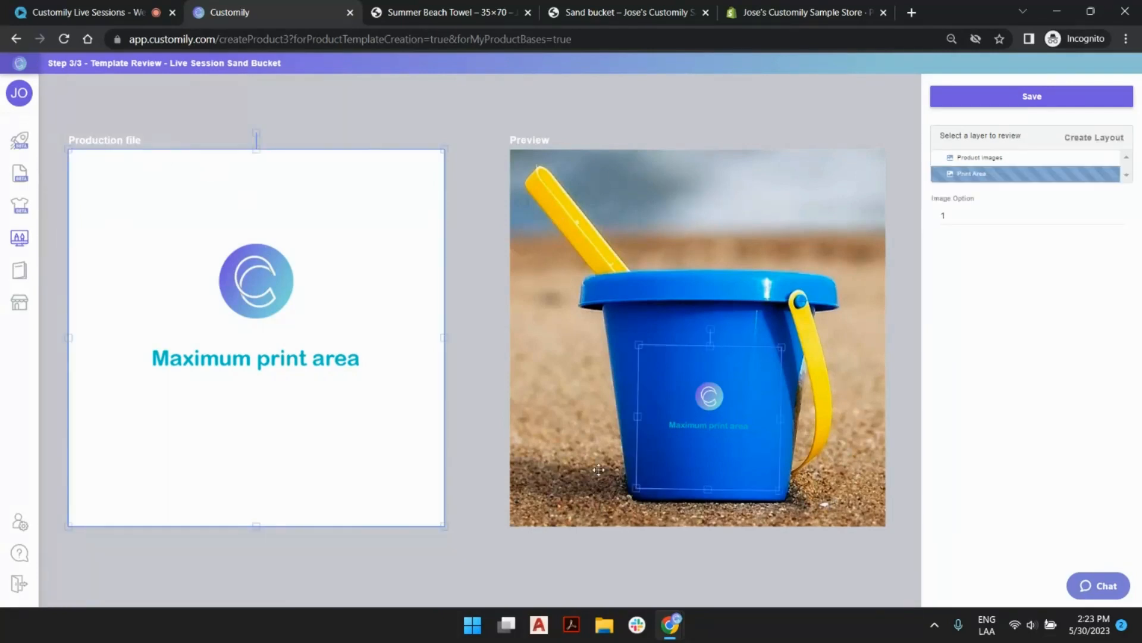
left_click(491, 123)
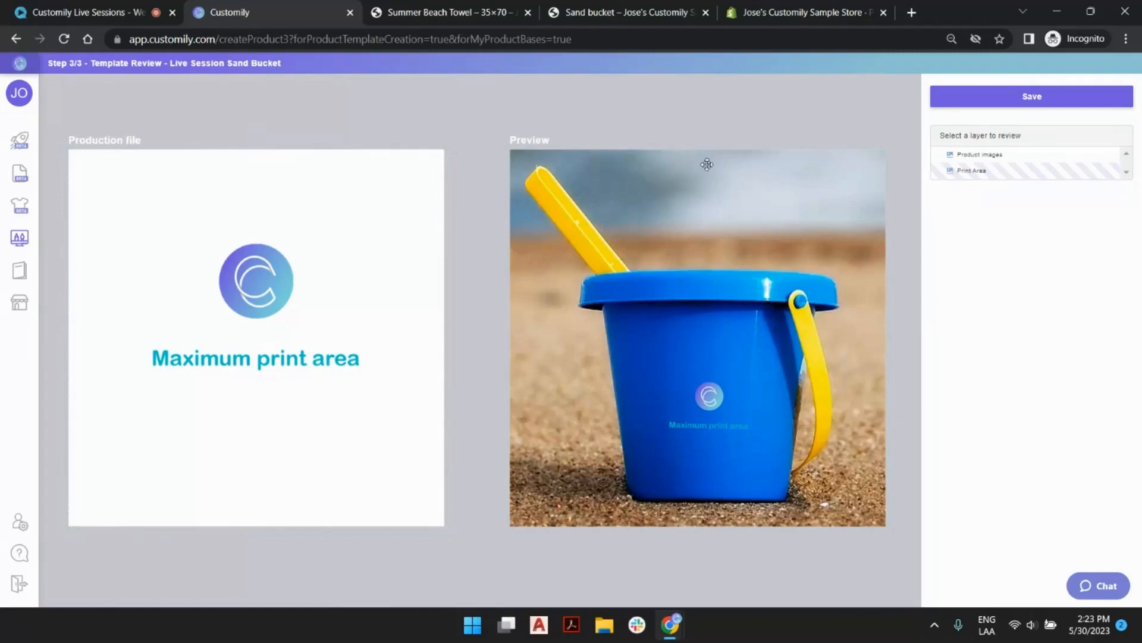
Save the product base without variants, clearing the prefilled variant name and value.
left_click(1008, 102)
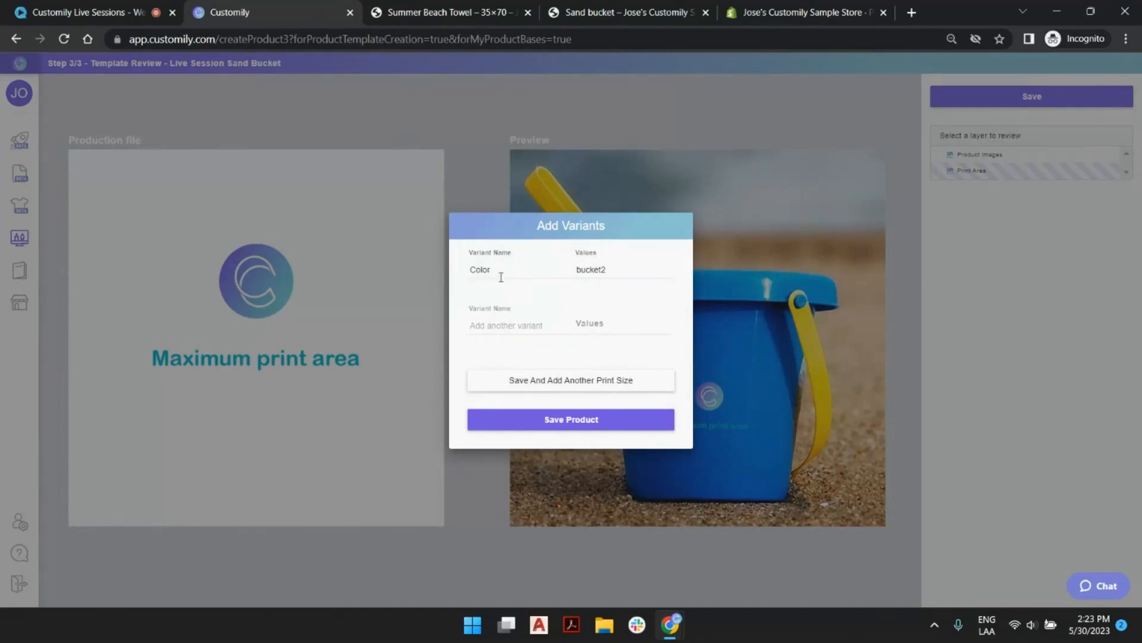
double_click(510, 266)
left_click(597, 270)
double_click(598, 271)
key("BackSpace")
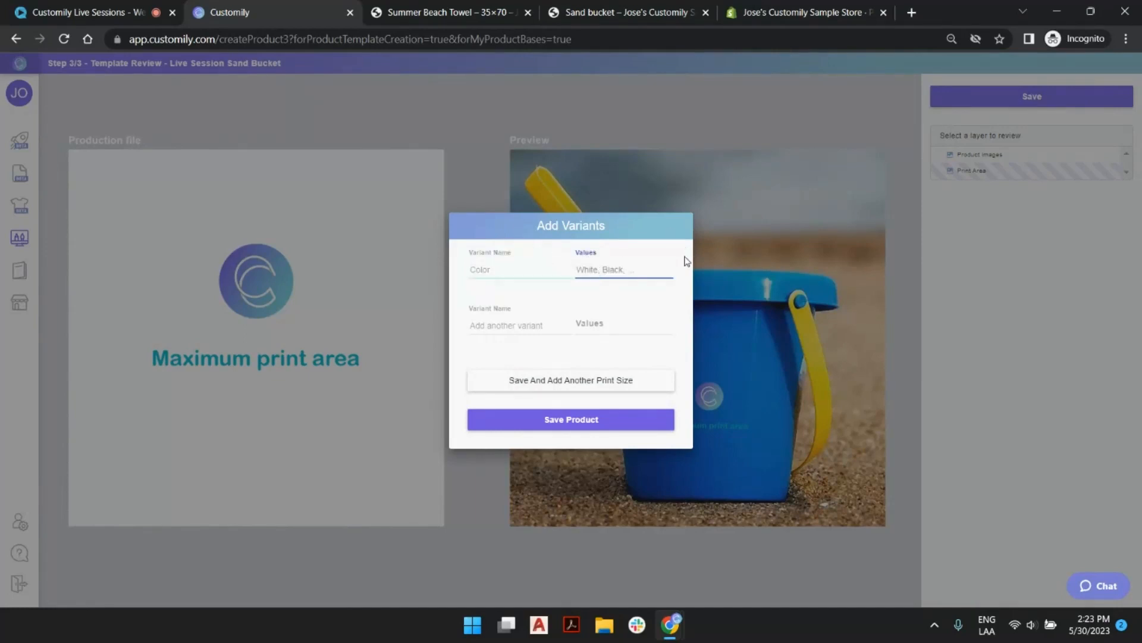
left_click(593, 420)
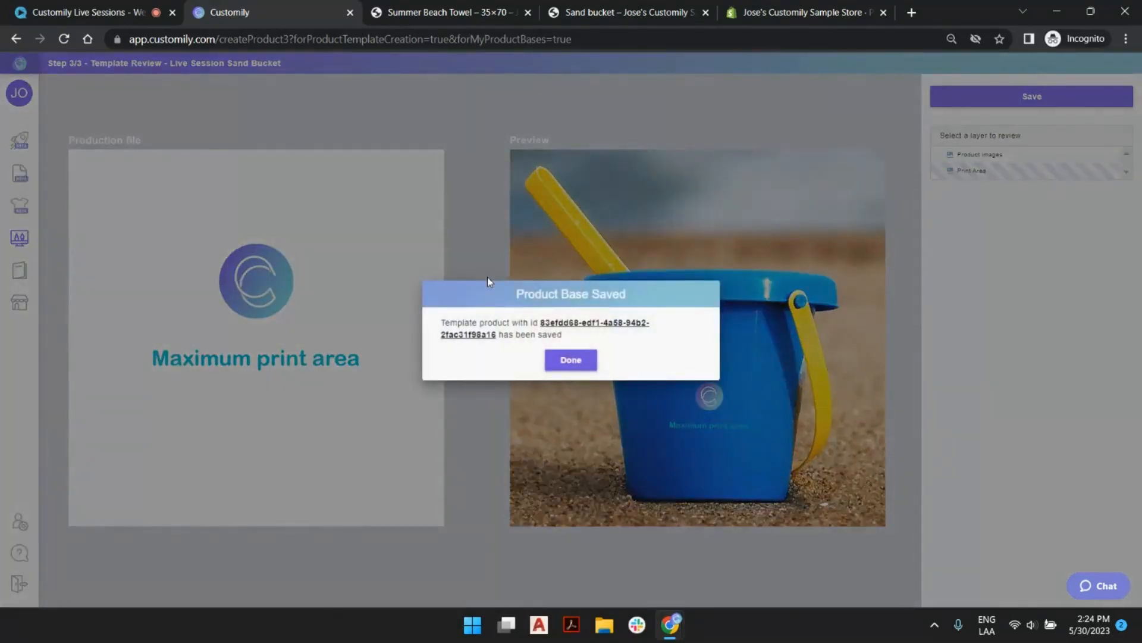
left_click(570, 361)
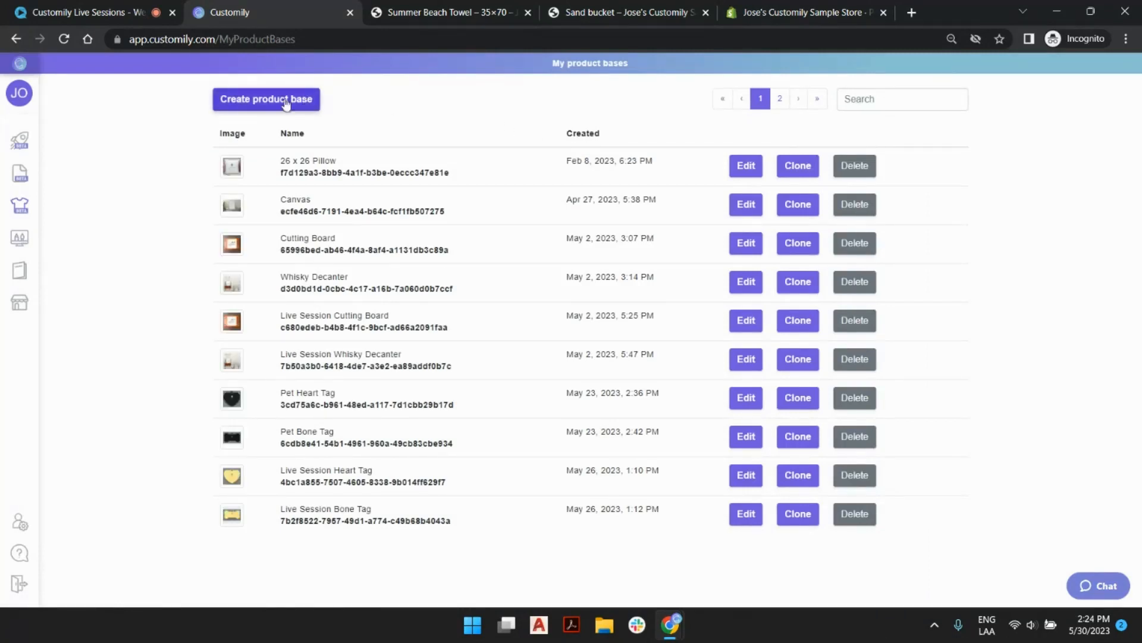
Create a new design named Live Session Beach Icons from the start page.
mouse_move(36, 206)
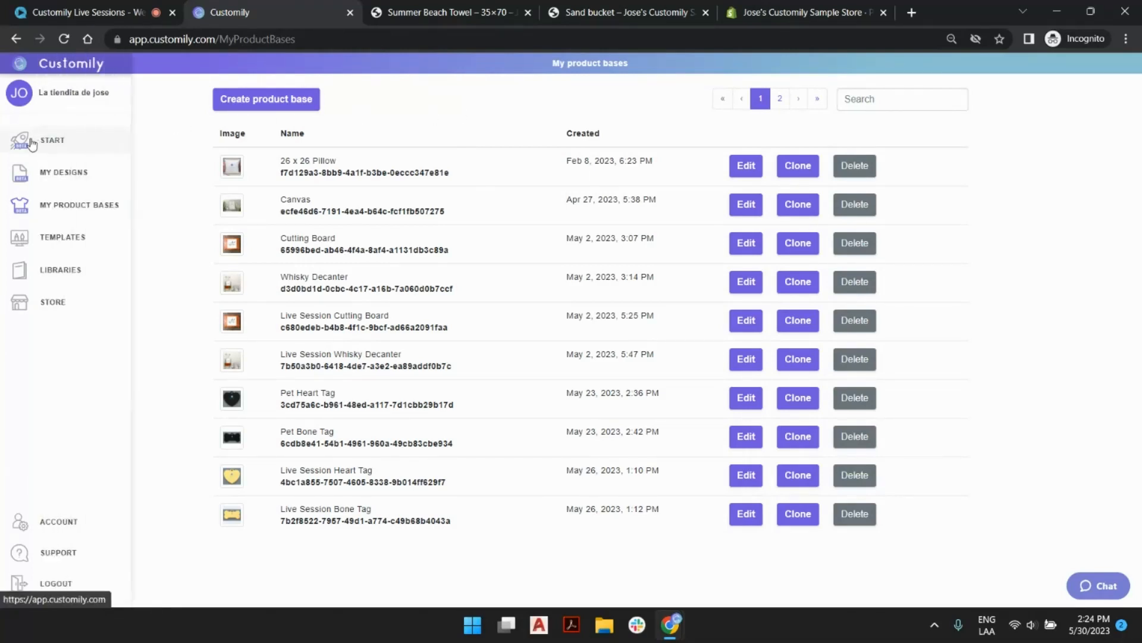
left_click(24, 141)
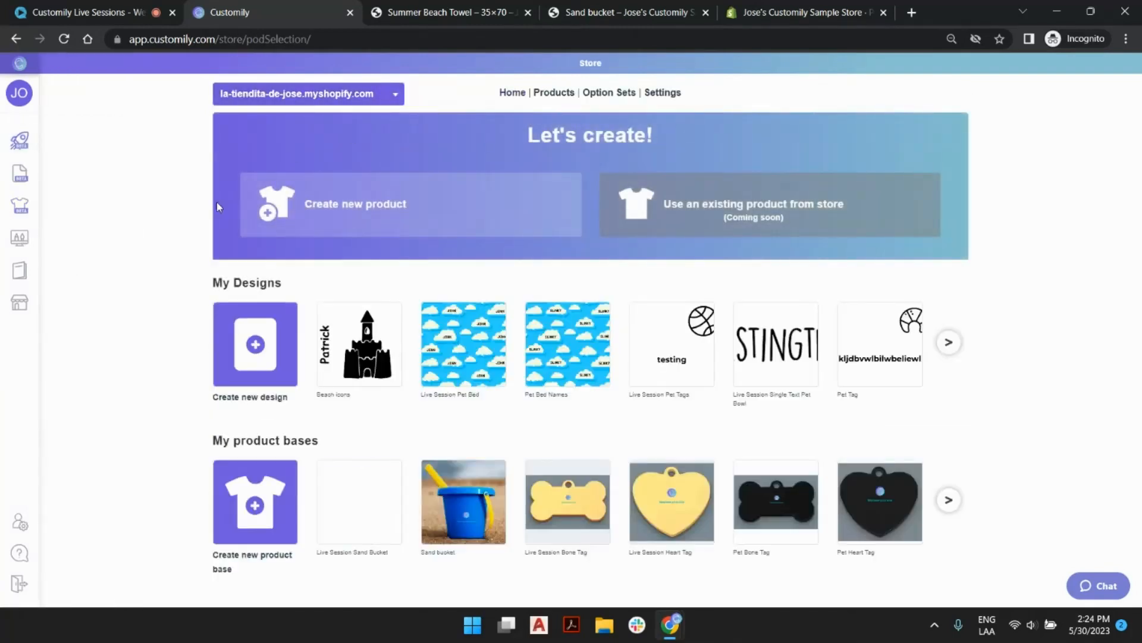
left_click(264, 354)
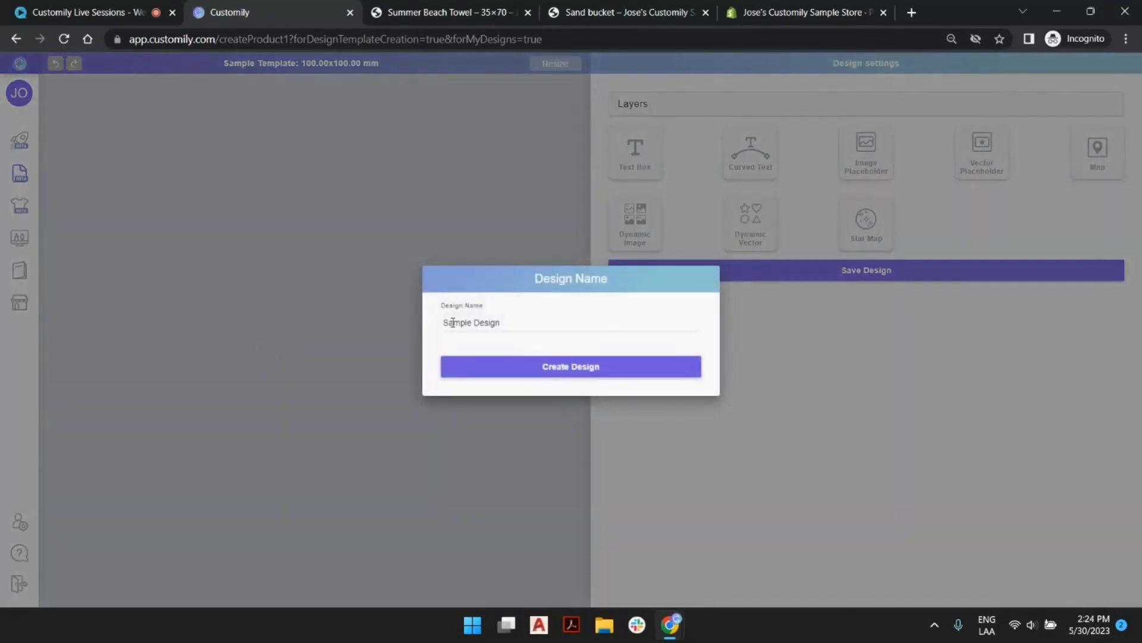
triple_click(453, 322)
type("Live Session Be")
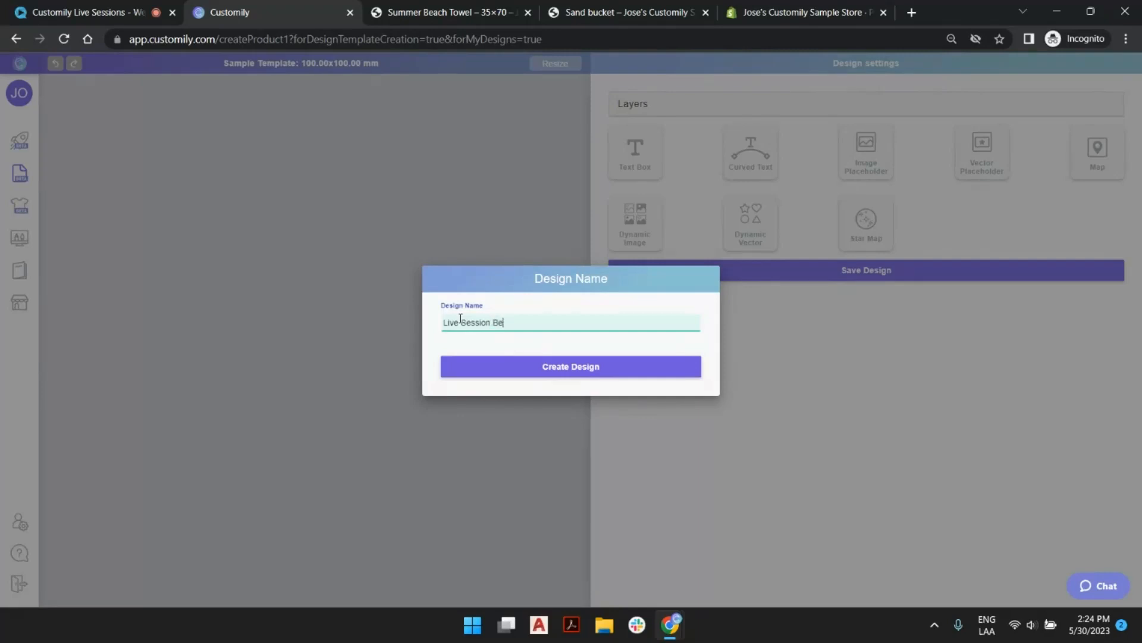
type("ach Icons")
left_click(628, 372)
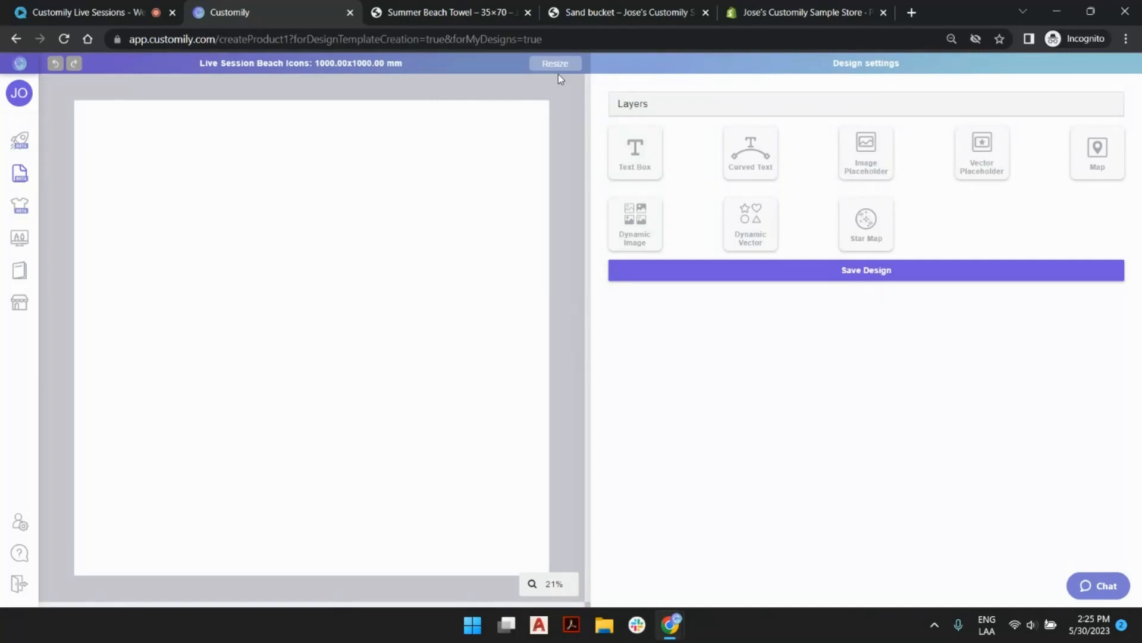
Look at the Summer Beach Towel preview in the store, return to the Live Session Beach Icons design and check its resize option.
left_click(461, 12)
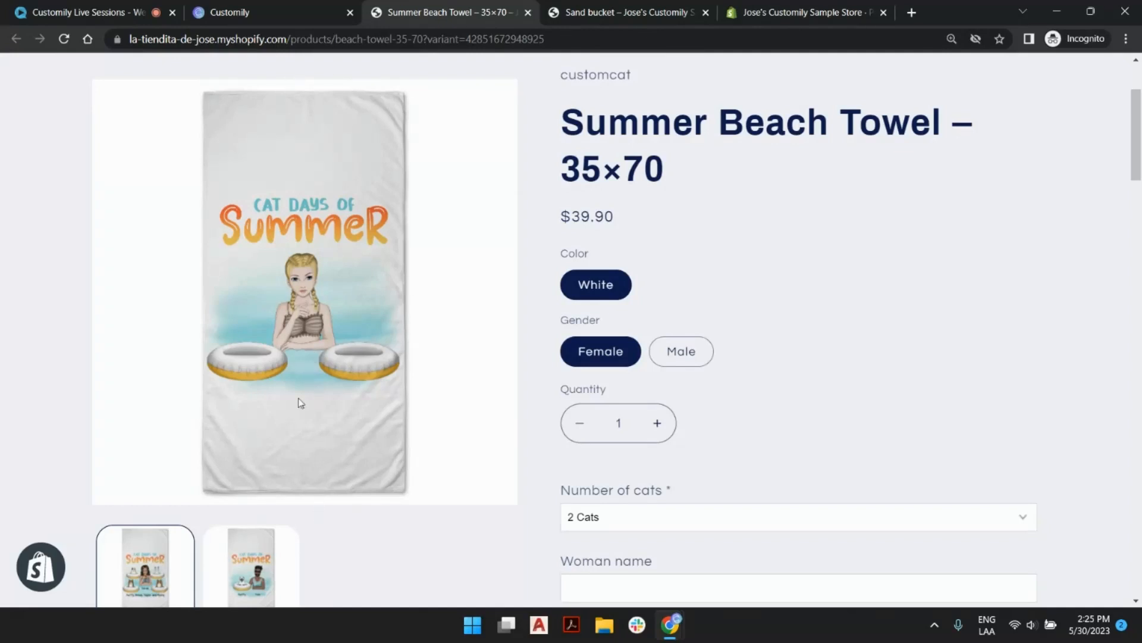
left_click(265, 12)
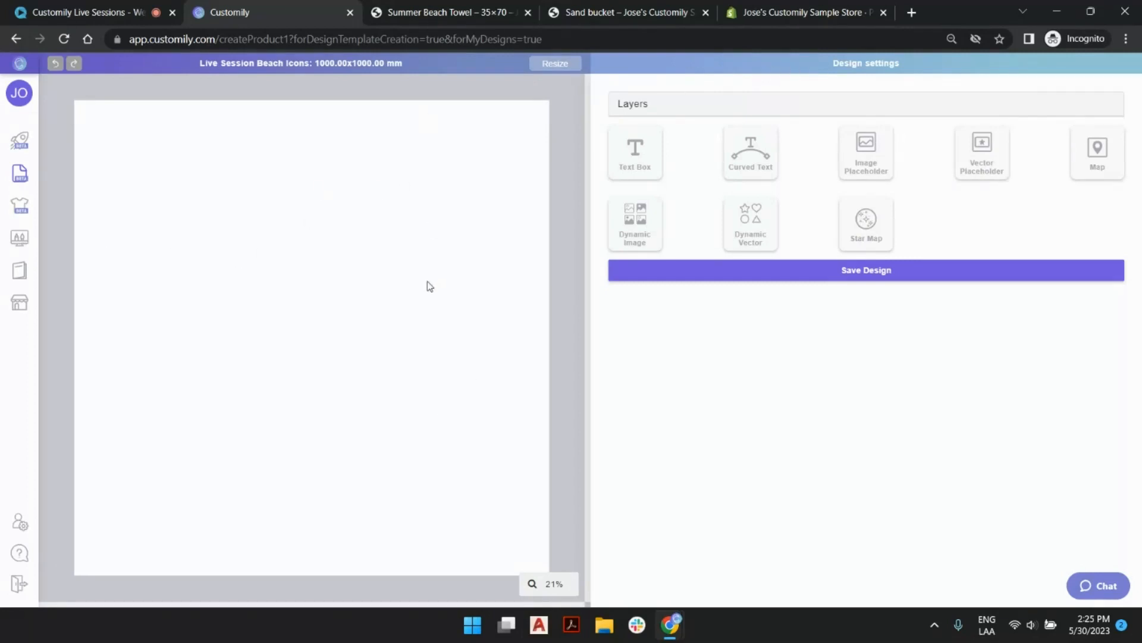
left_click(554, 63)
Add a text box in the upper-left part of the canvas and set its sample text to Testing.
left_click(648, 158)
left_click_drag(306, 357, 295, 263)
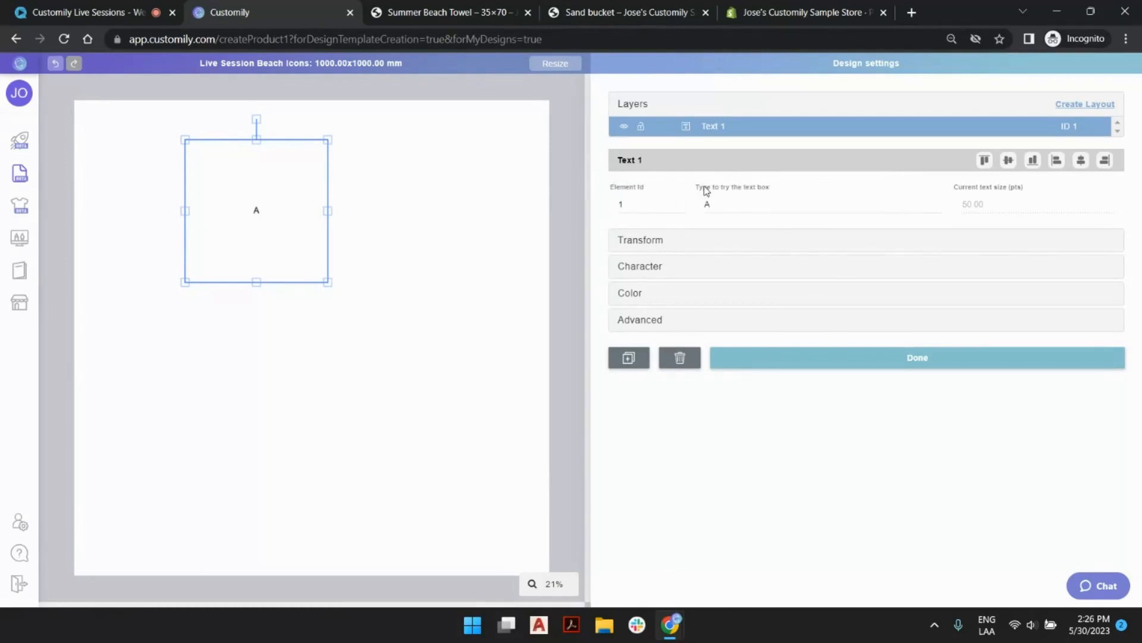
left_click(740, 209)
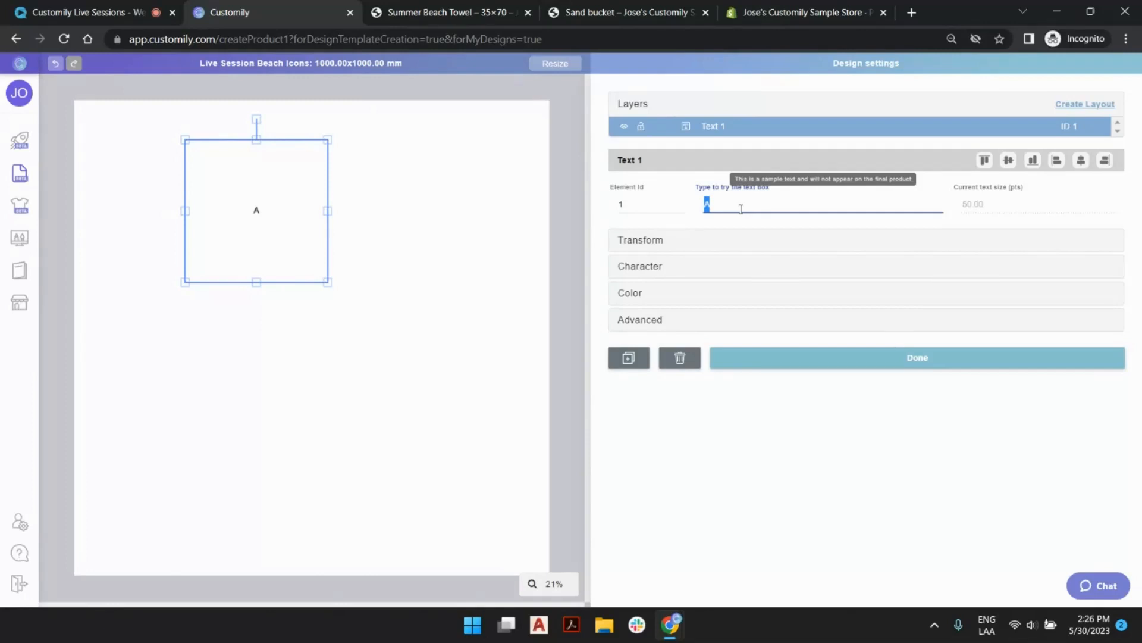
type("tES")
key("BackSpace")
key("BackSpace")
key("BackSpace")
type("Tesi")
type("ting")
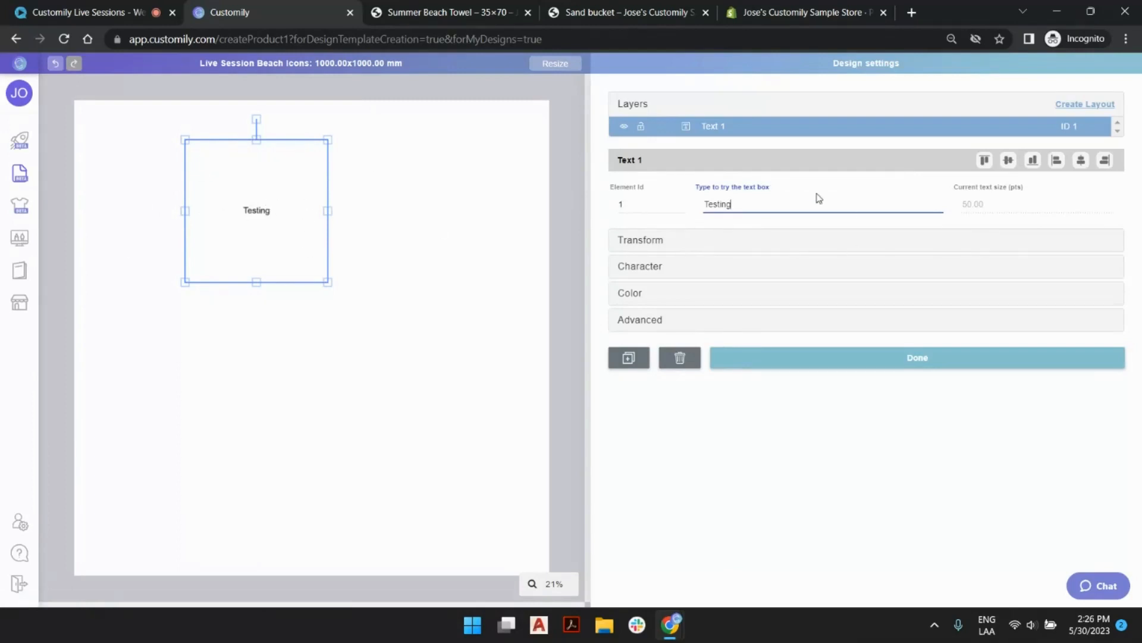
Review the position and size values in the text box's Transform settings.
left_click(734, 238)
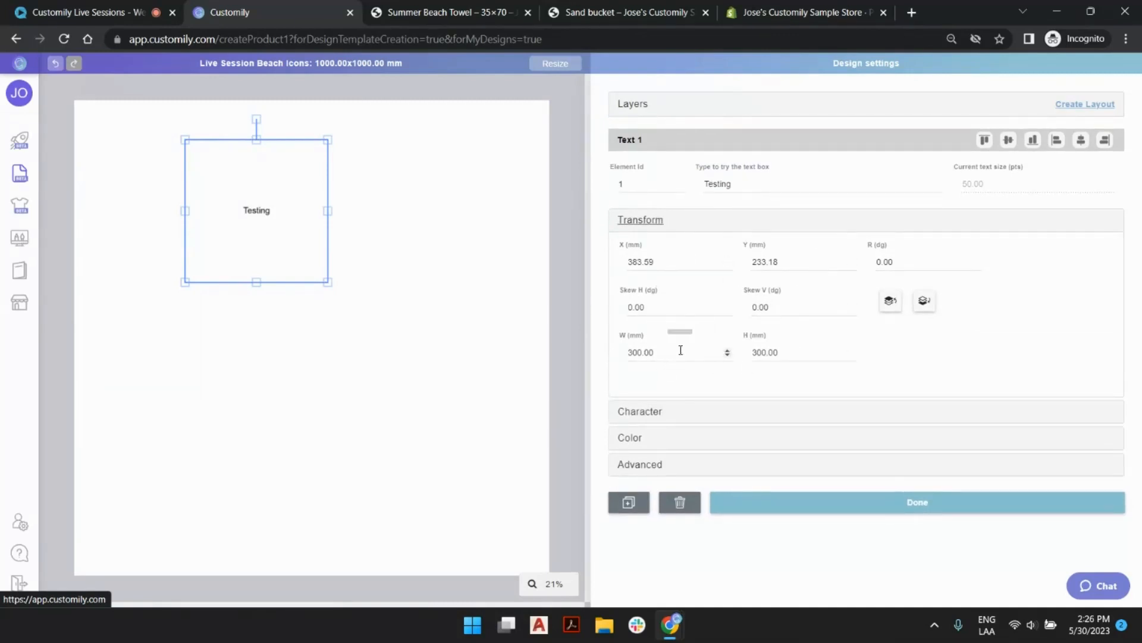
left_click_drag(634, 263, 748, 270)
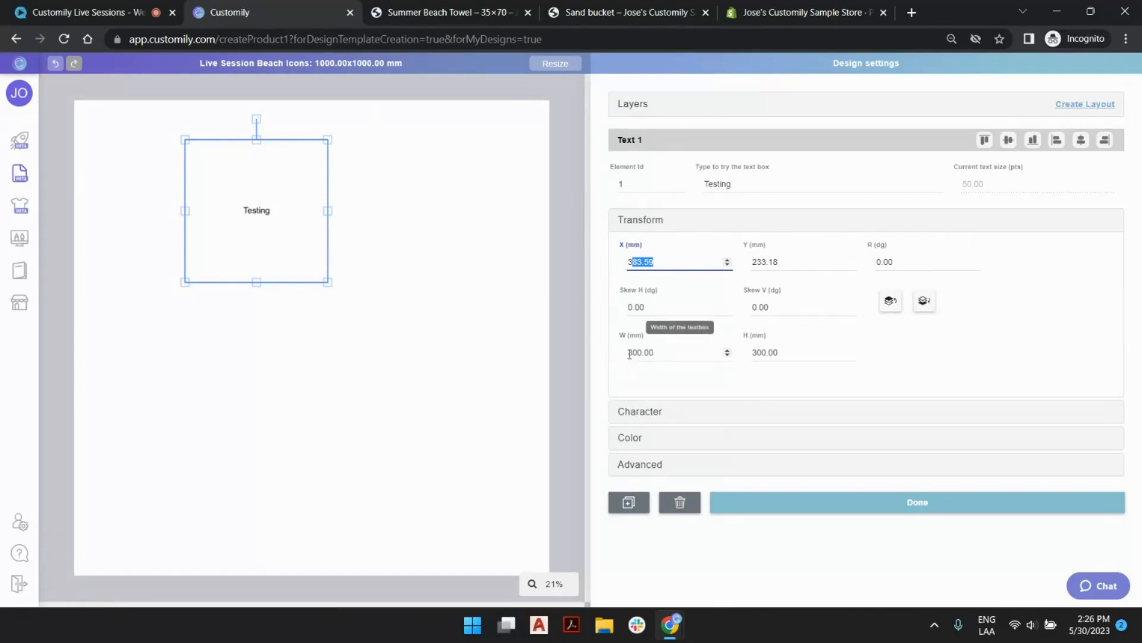
left_click_drag(630, 352, 798, 349)
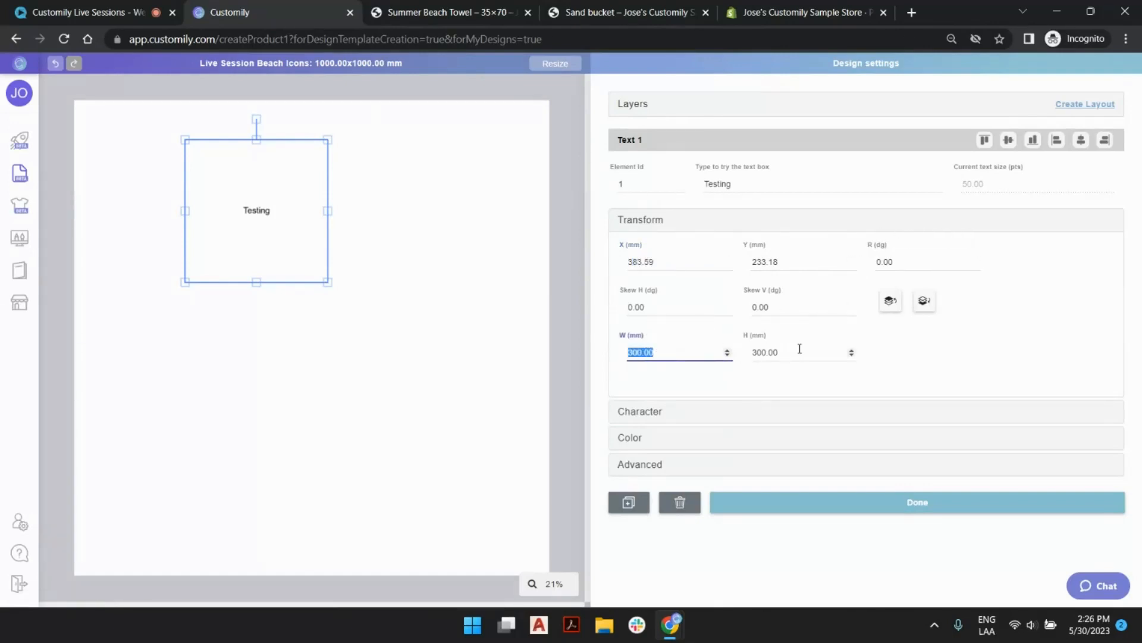
Review the text box's font list and font upload option, setting the font option number to 3.
left_click(777, 415)
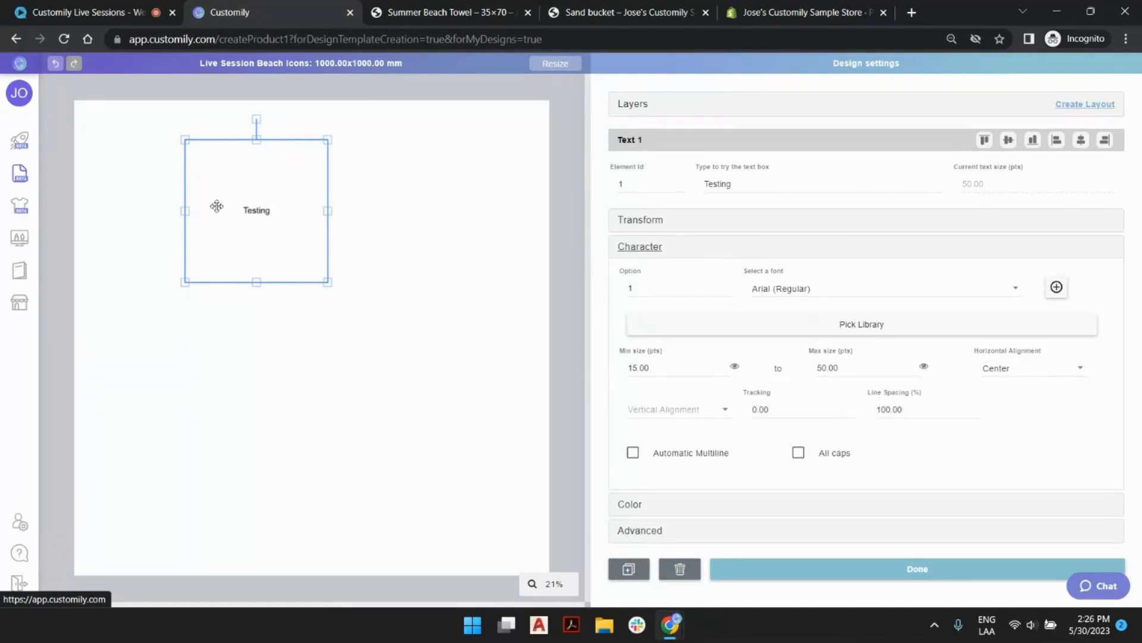
left_click(853, 291)
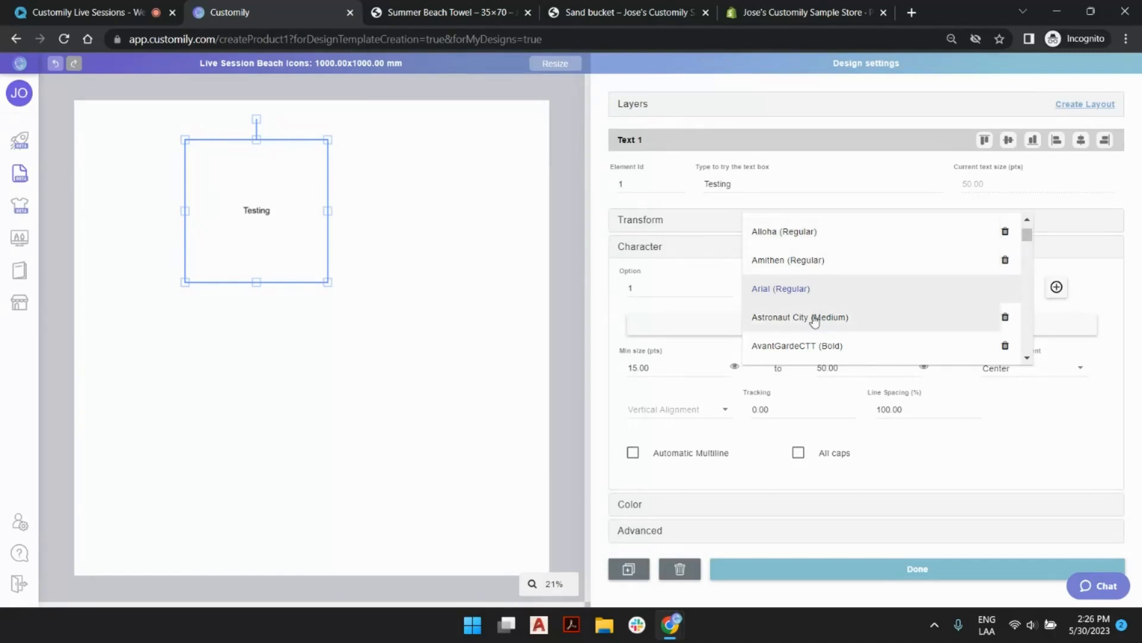
left_click(684, 282)
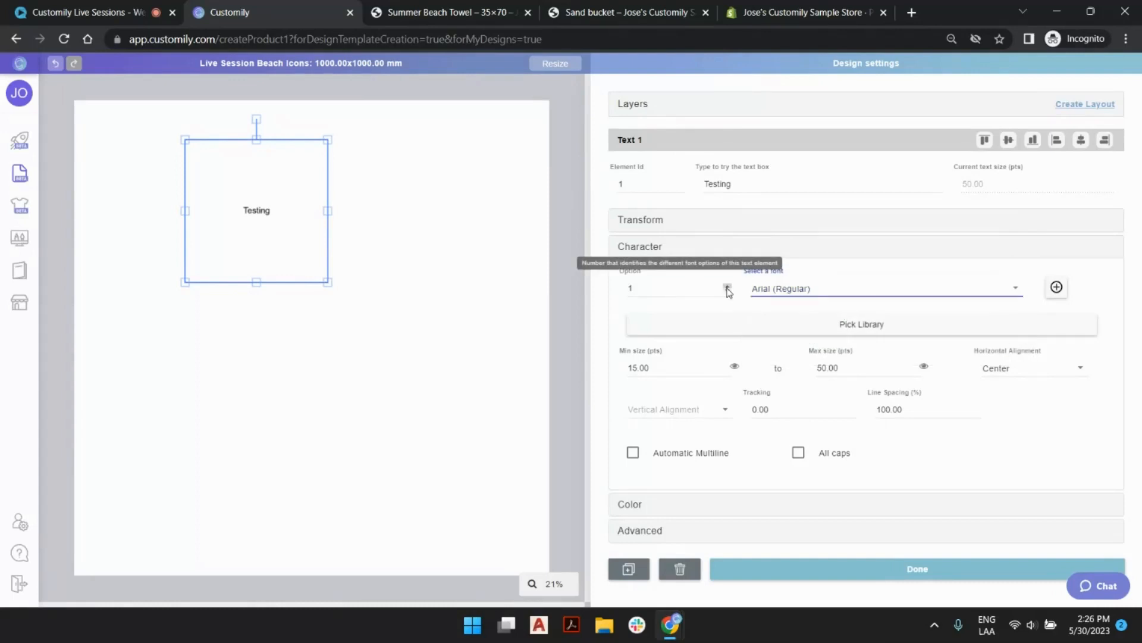
left_click(727, 287)
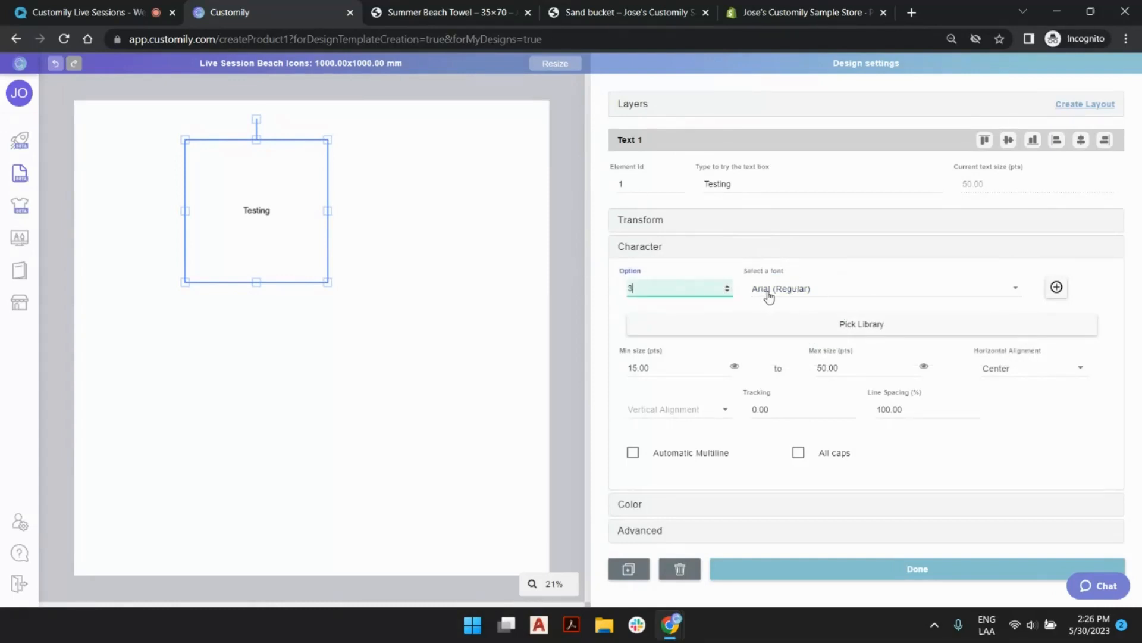
left_click(1062, 293)
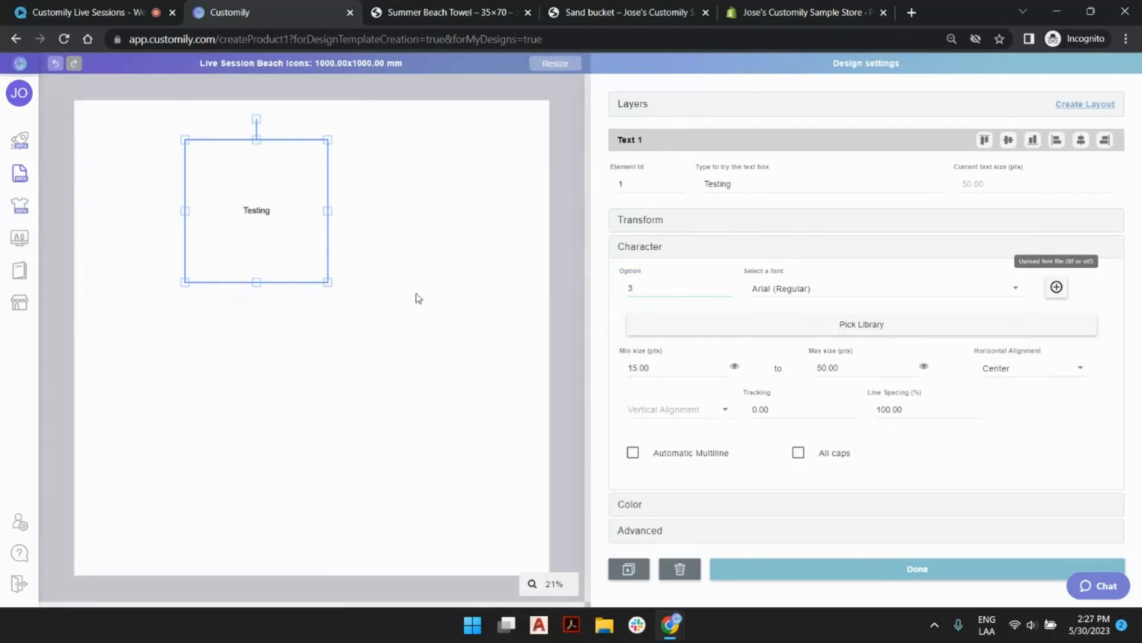
Assign the Wallet Fonts library to the text box.
mouse_move(89, 271)
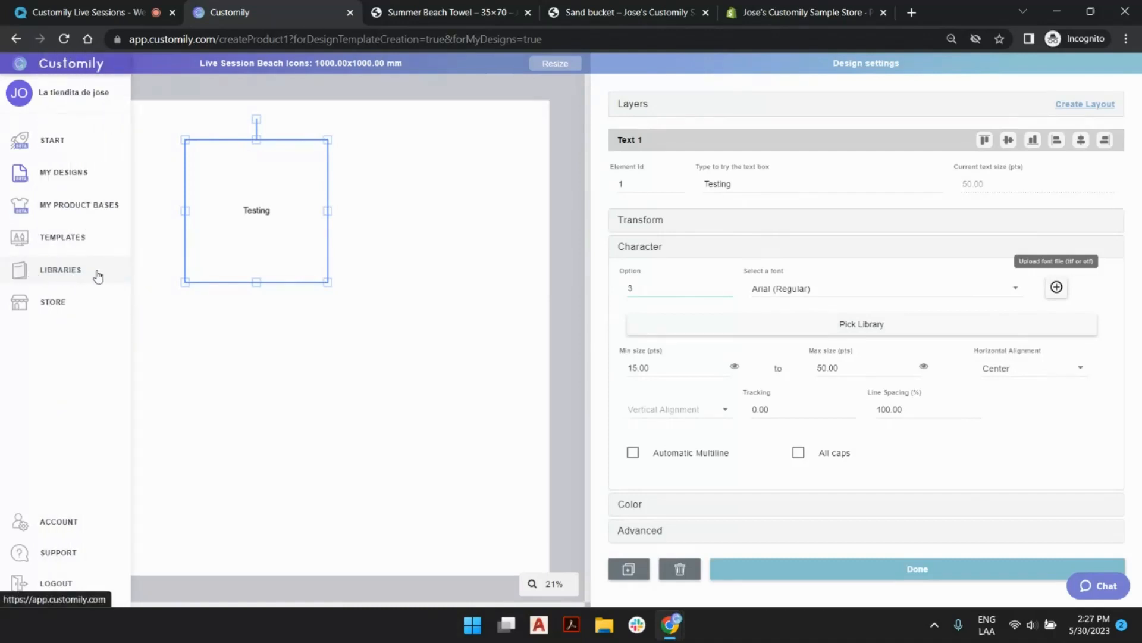
left_click(841, 322)
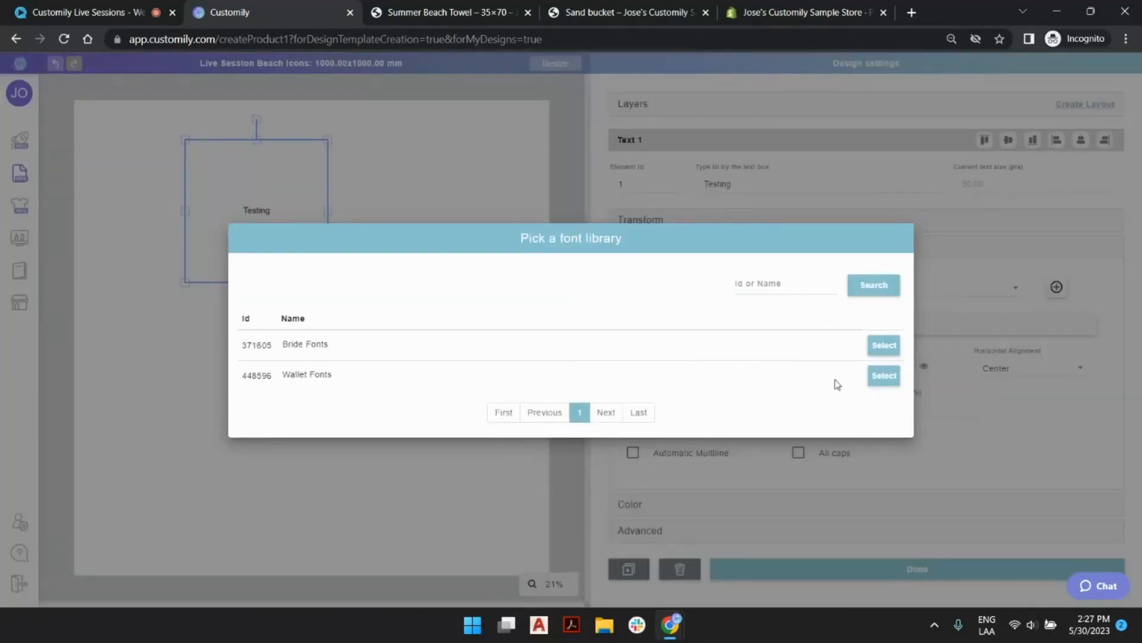
left_click(883, 377)
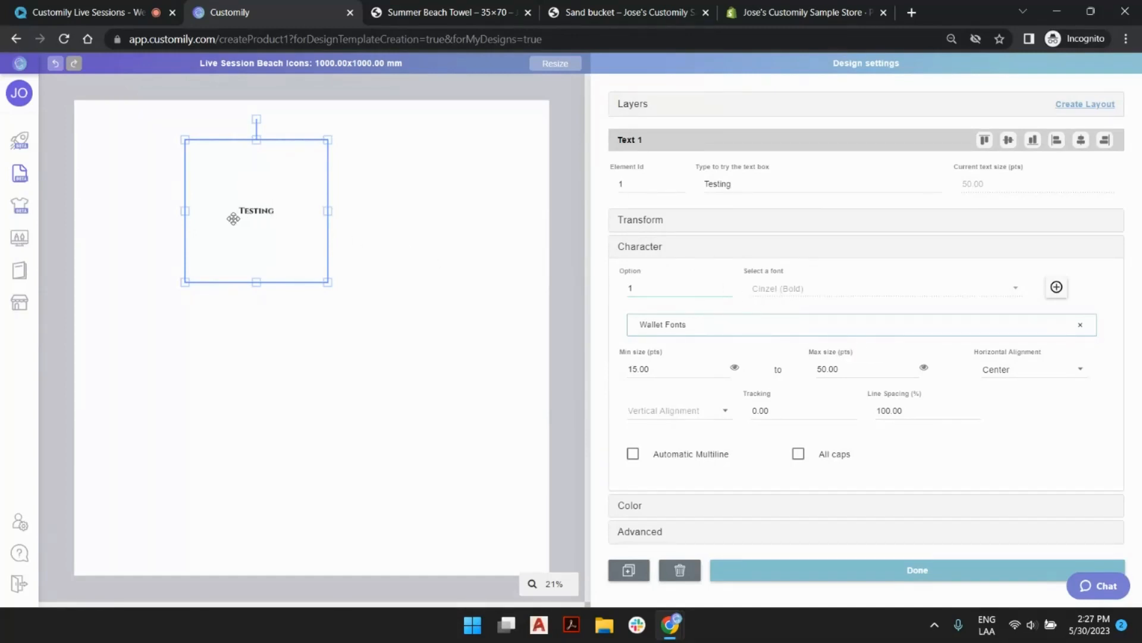
Preview the Testing text in the different font options of the Wallet Fonts library, ending on option 1.
scroll(232, 219, "up", 3)
scroll(227, 207, "up", 1)
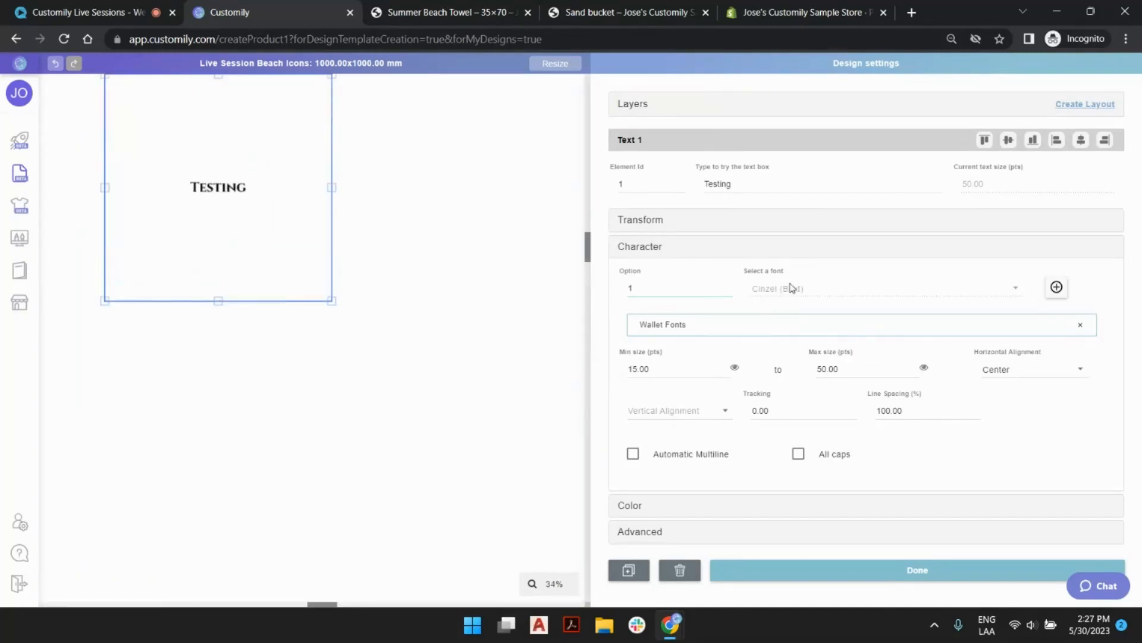
left_click(728, 285)
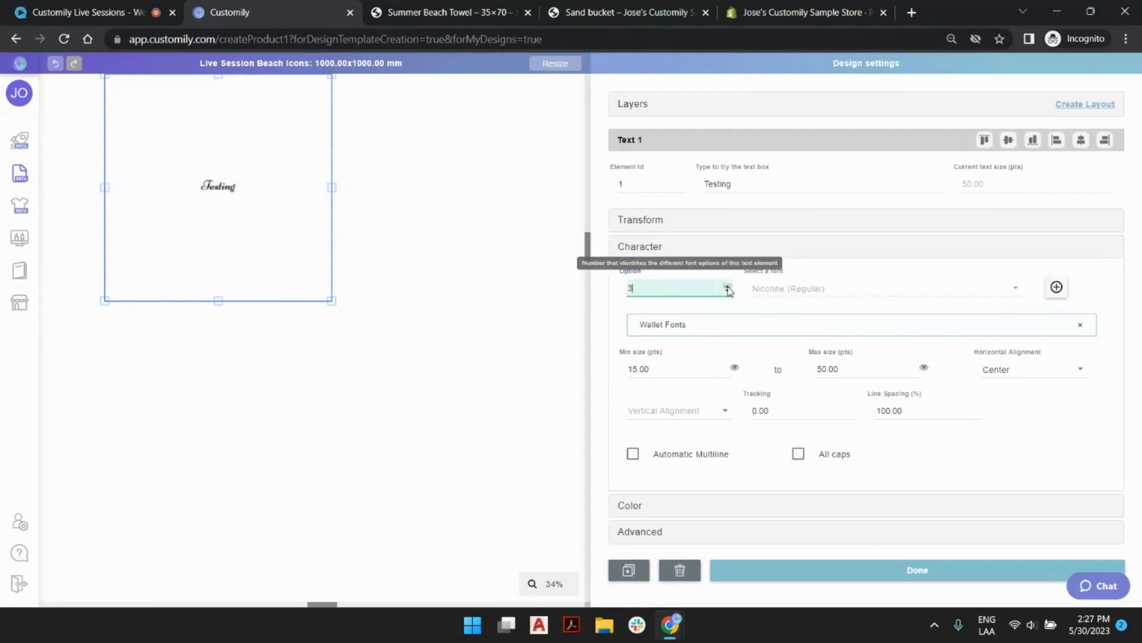
scroll(196, 173, "up", 5)
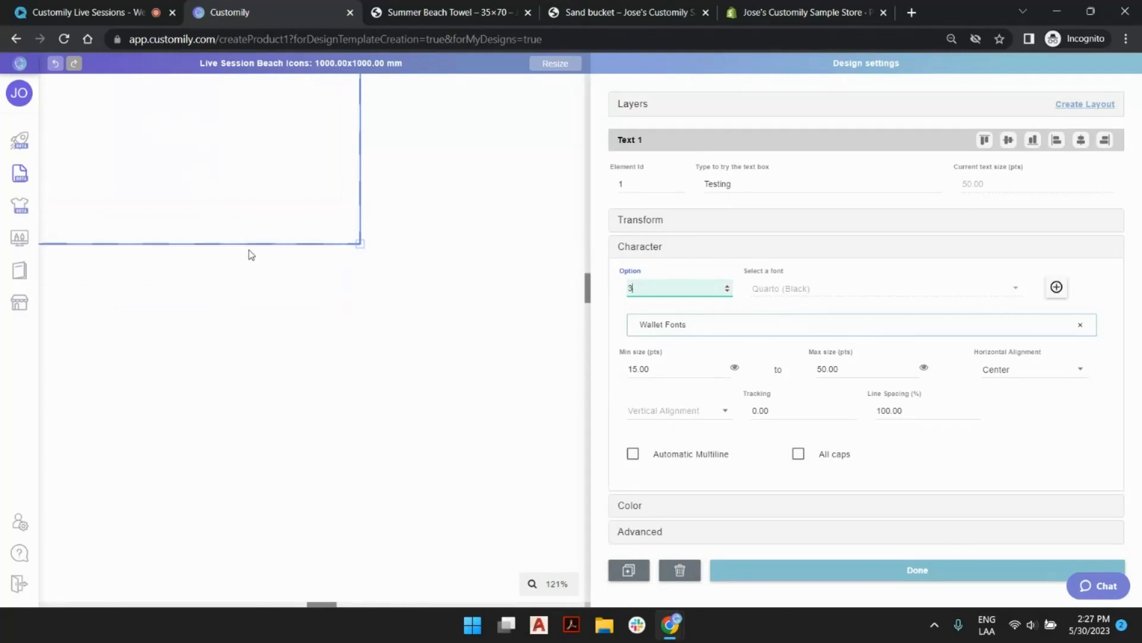
scroll(231, 254, "up", 3)
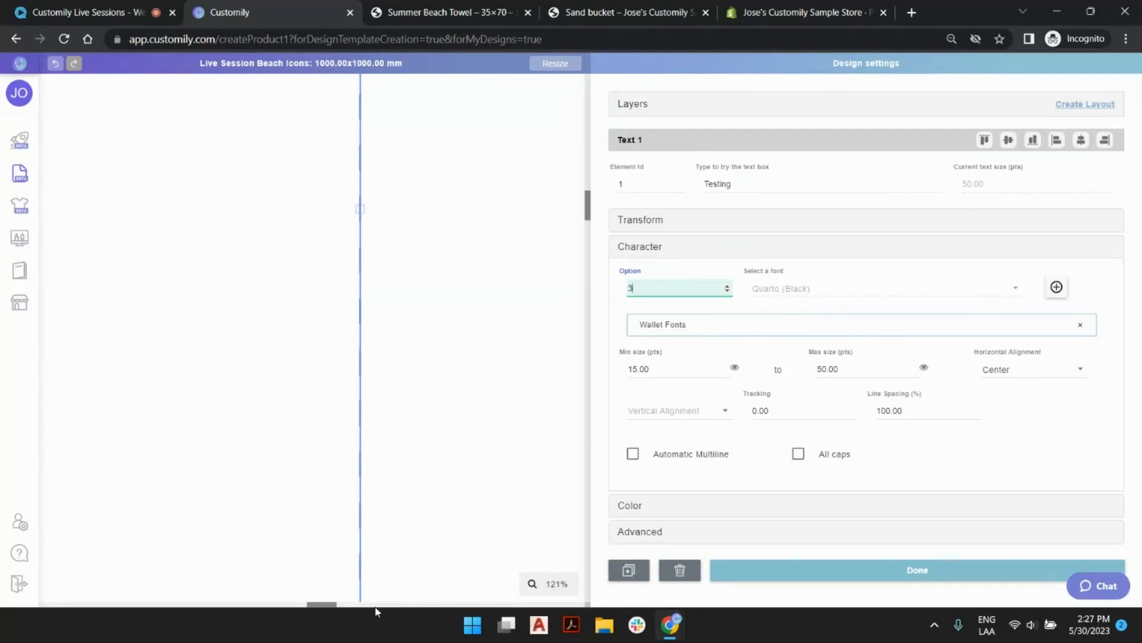
left_click_drag(329, 608, 255, 607)
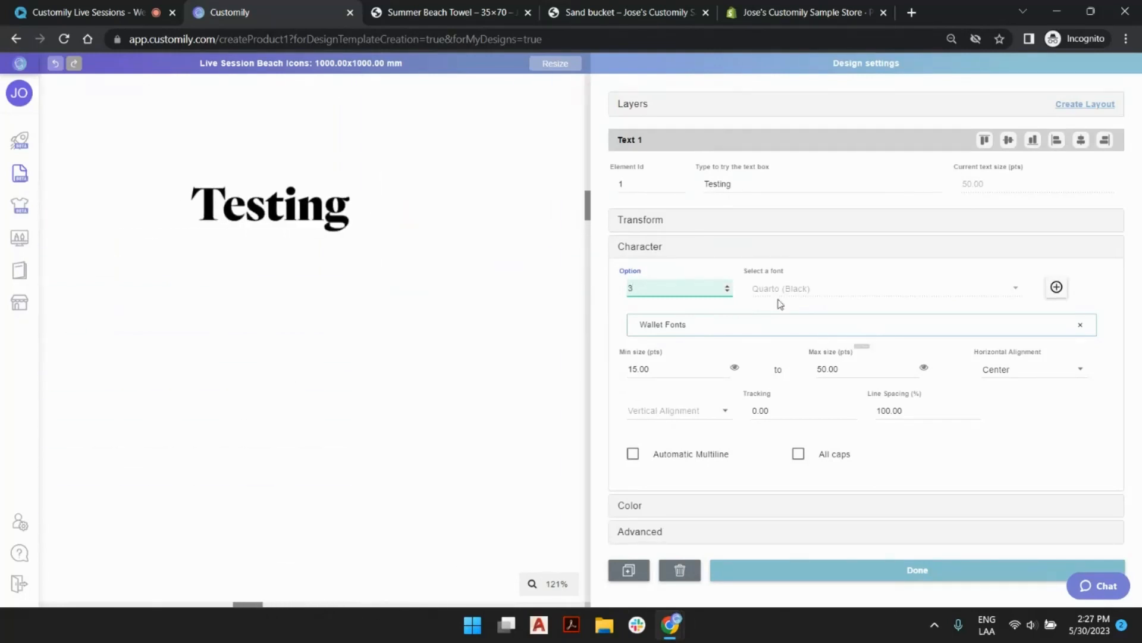
left_click(728, 286)
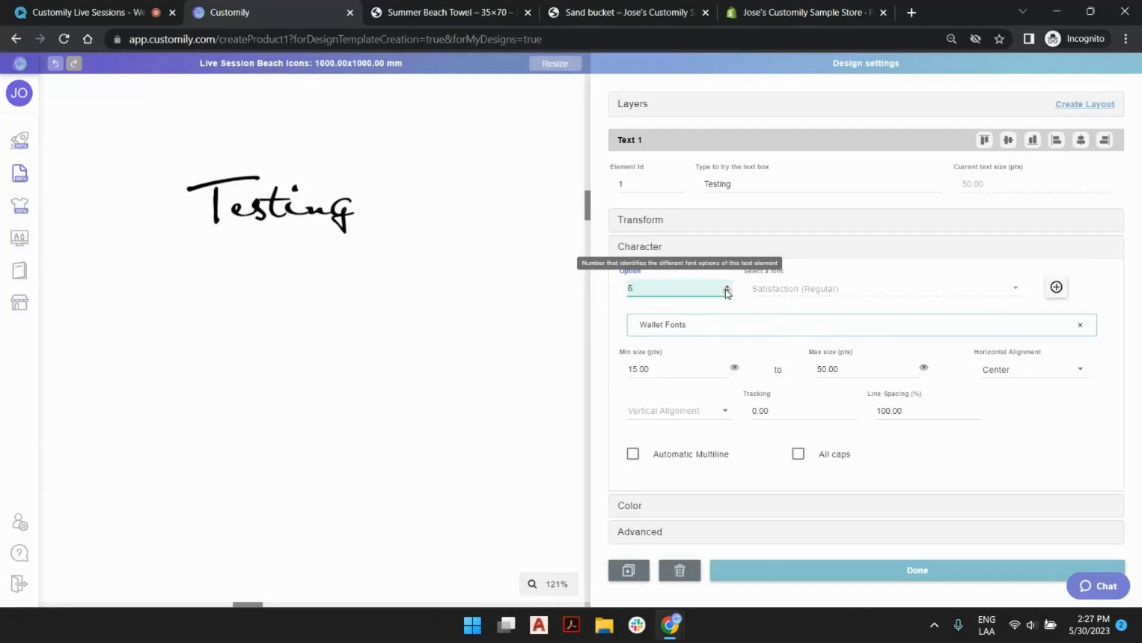
left_click(726, 291)
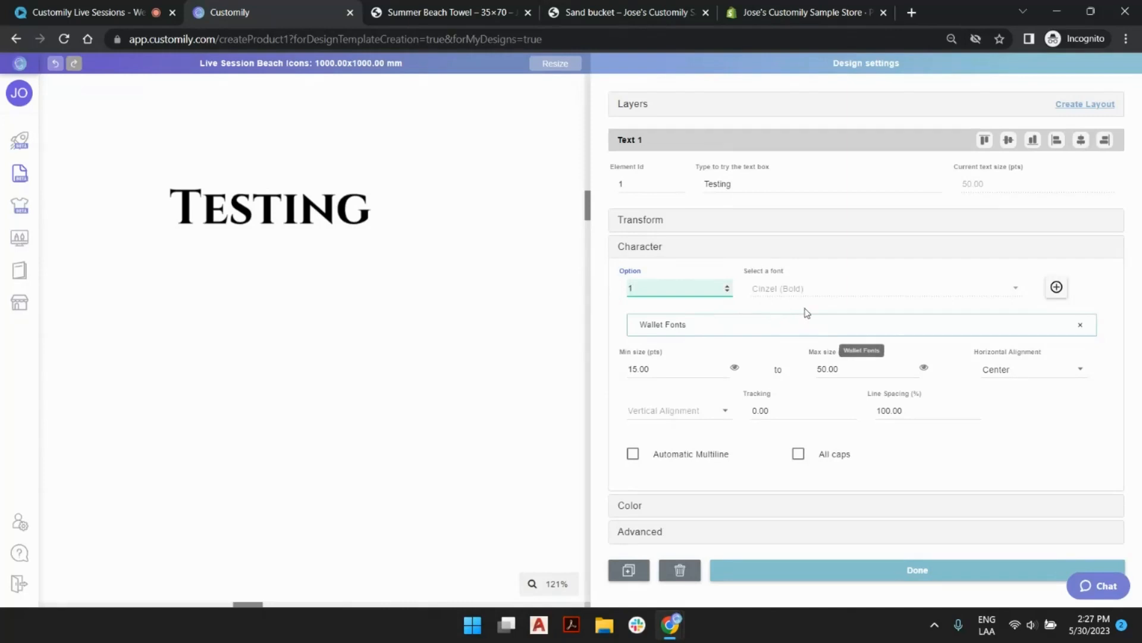
Remove the Wallet Fonts library from the text box and set its font to Comic Sans MS (Bold).
left_click(1080, 324)
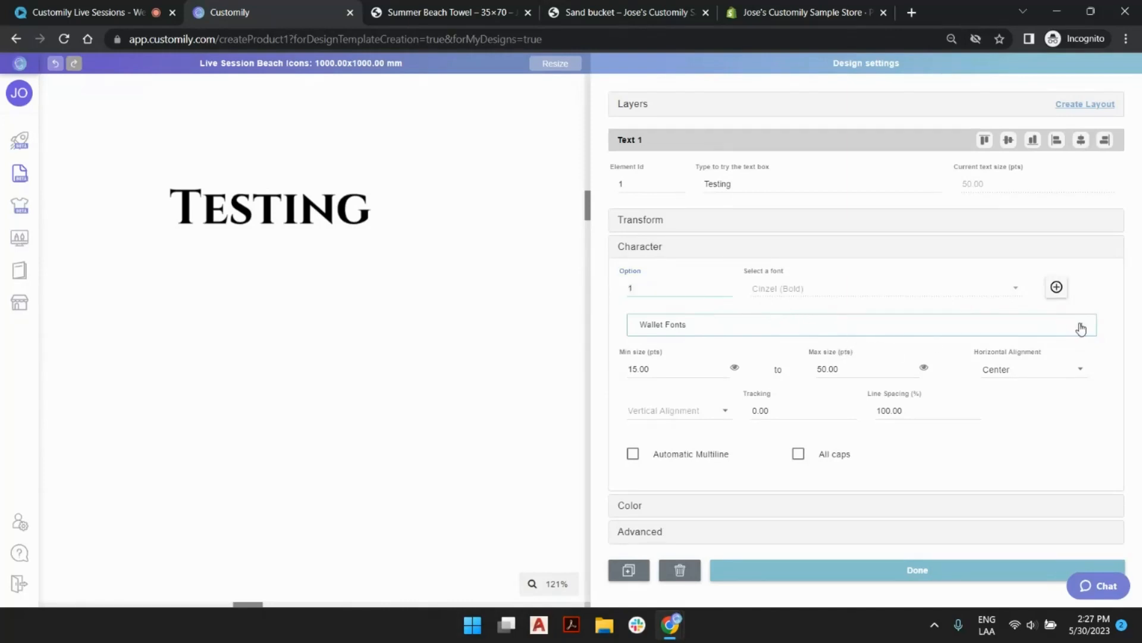
left_click(852, 294)
scroll(851, 298, "down", 5)
scroll(833, 300, "up", 4)
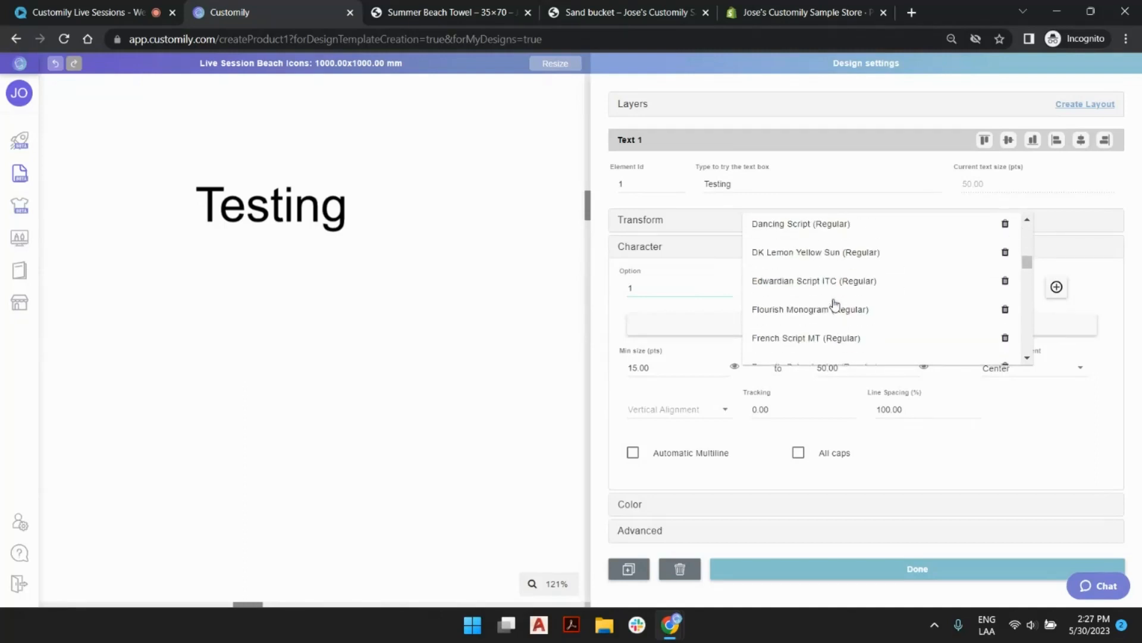
scroll(839, 267, "down", 2)
scroll(836, 250, "up", 3)
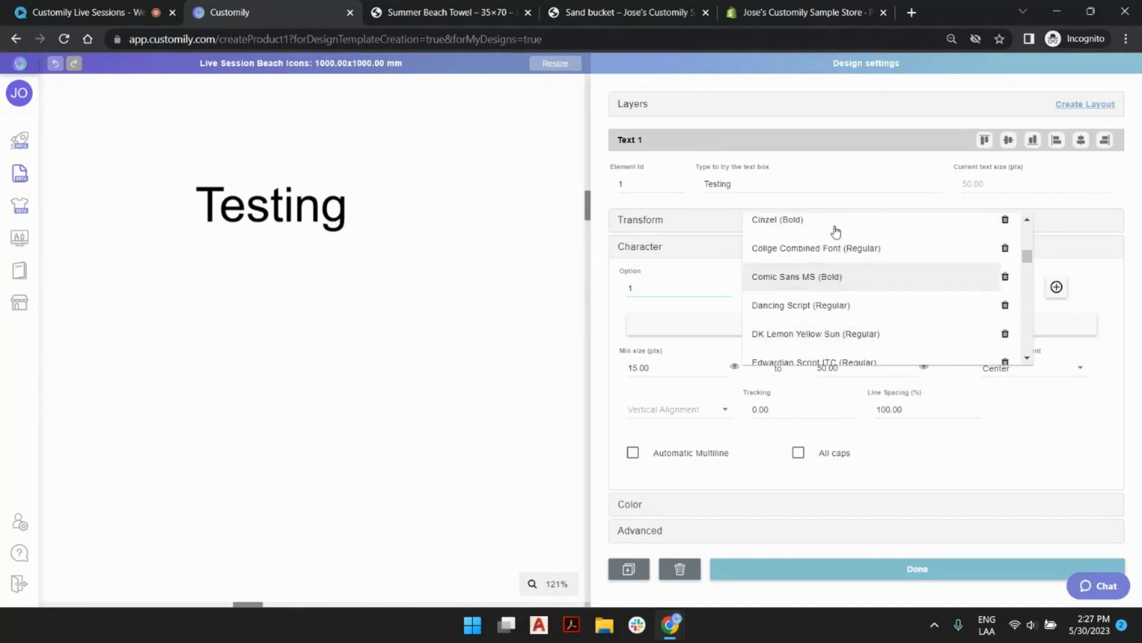
left_click(806, 281)
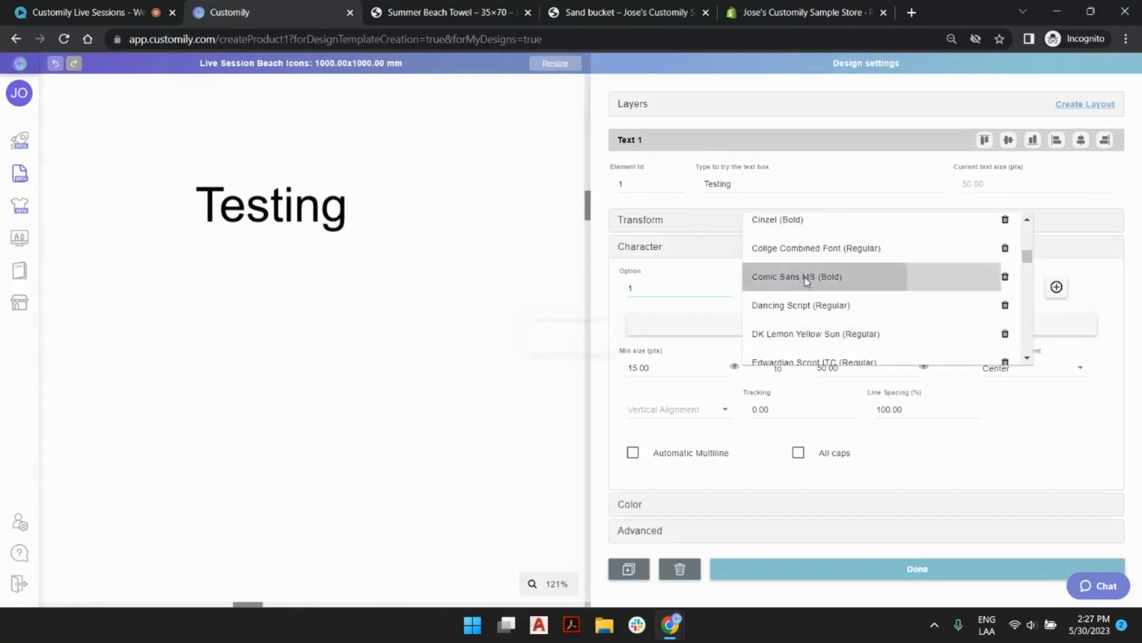
left_click(626, 356)
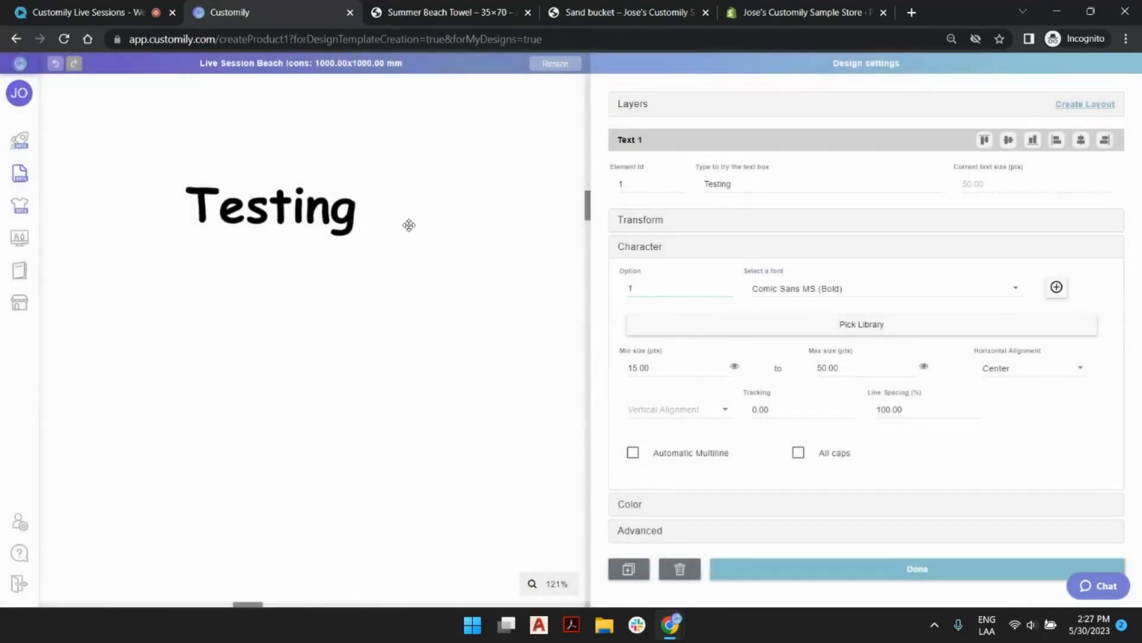
Move the Testing text box closer to the canvas's left edge, to about X 267 mm and Y 232 mm.
scroll(380, 247, "down", 2)
scroll(385, 248, "down", 8)
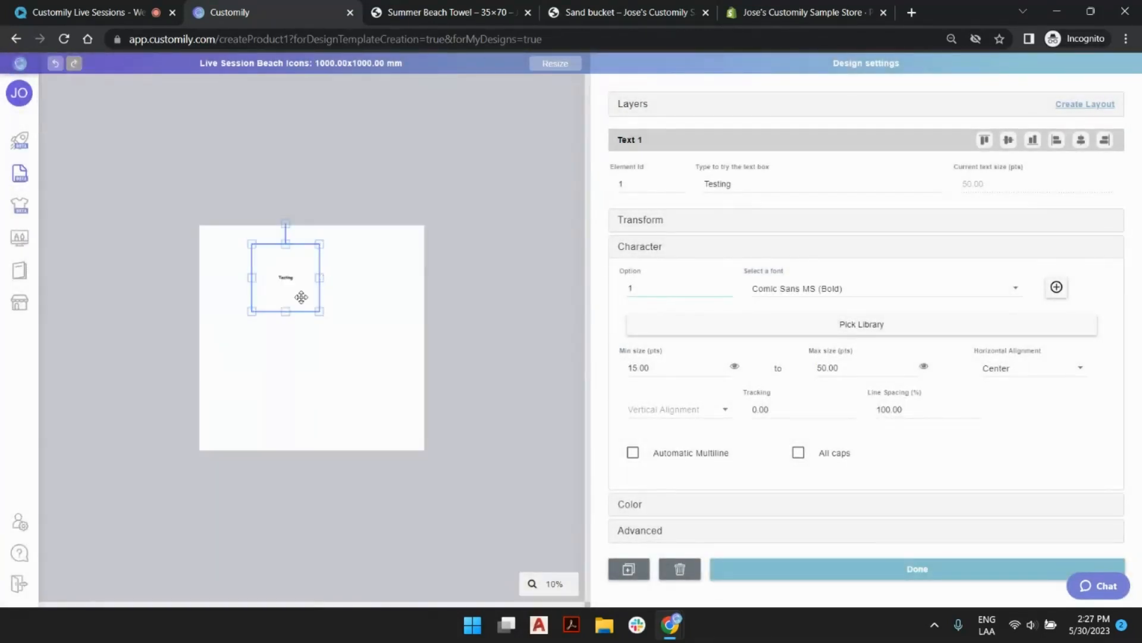
scroll(255, 214, "up", 4)
scroll(255, 230, "down", 4)
scroll(279, 256, "up", 3)
left_click_drag(279, 256, 204, 183)
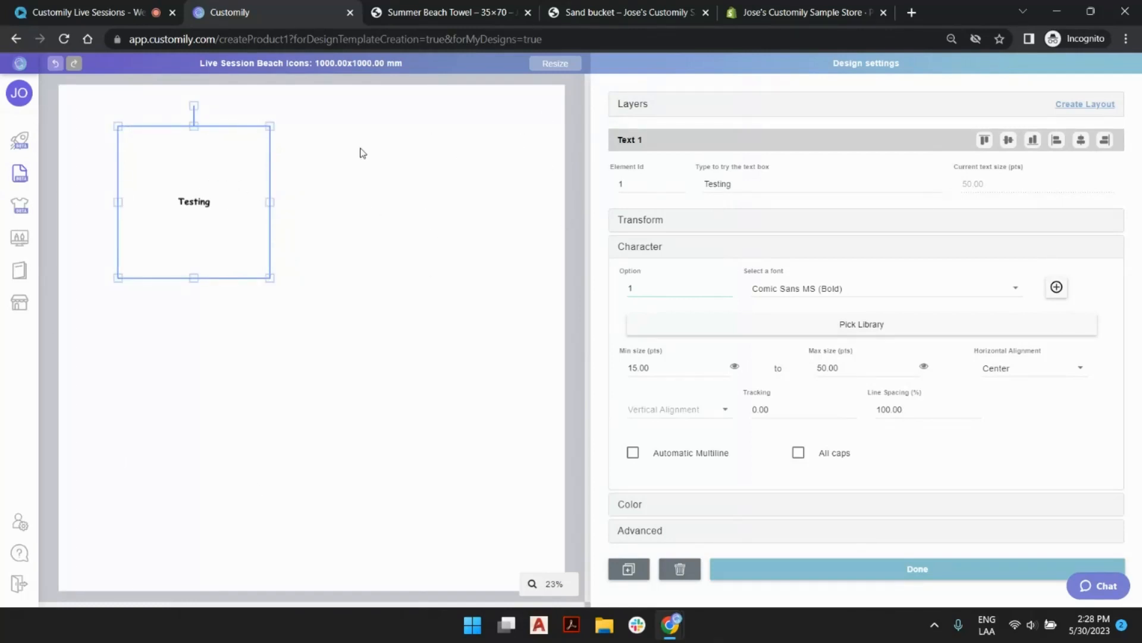
Rotate the Testing text box to -90 degrees.
left_click_drag(193, 106, 127, 160)
left_click(827, 225)
left_click_drag(909, 263, 869, 271)
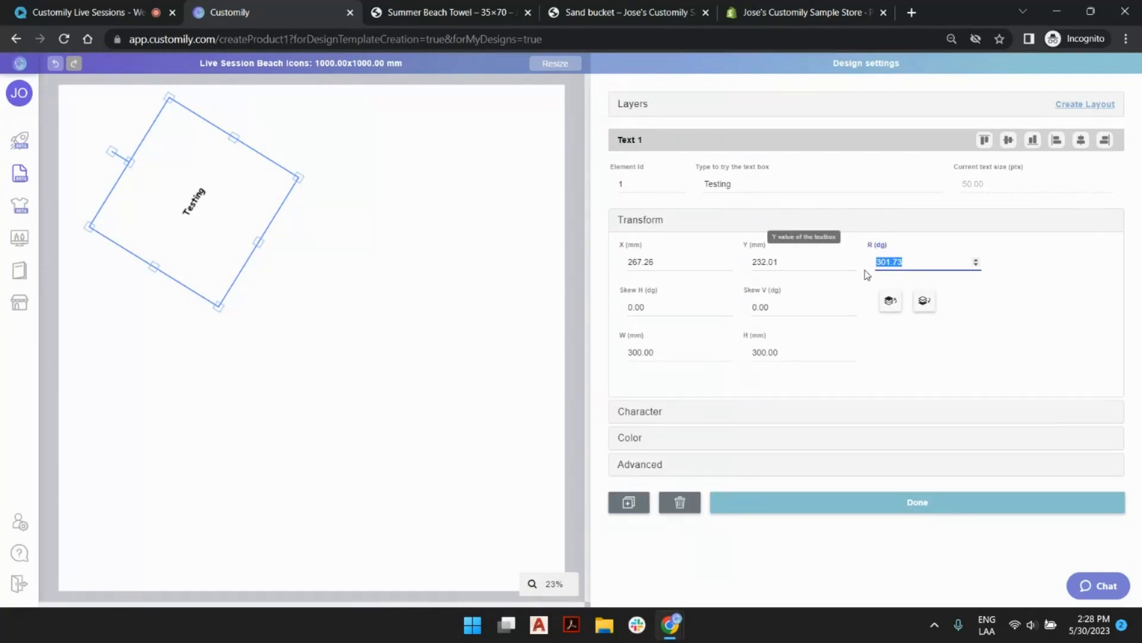
type("-90")
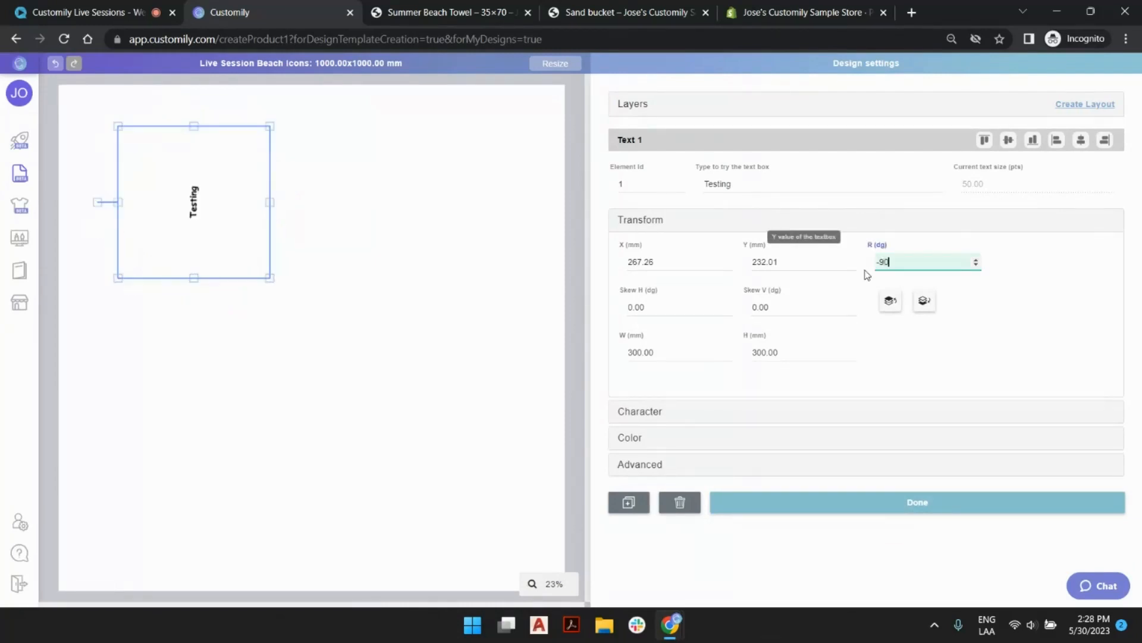
Reduce the text box's height to about 177 mm and place it along the canvas's left edge at about X 119 mm, Y 770 mm.
left_click_drag(139, 202, 94, 227)
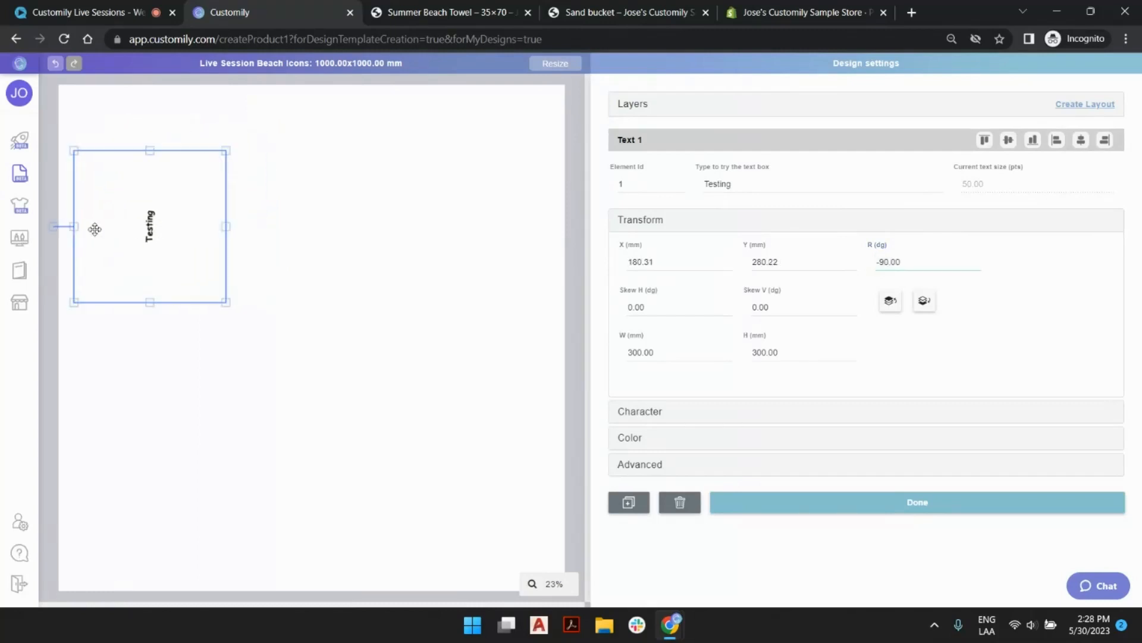
left_click_drag(173, 226, 164, 227)
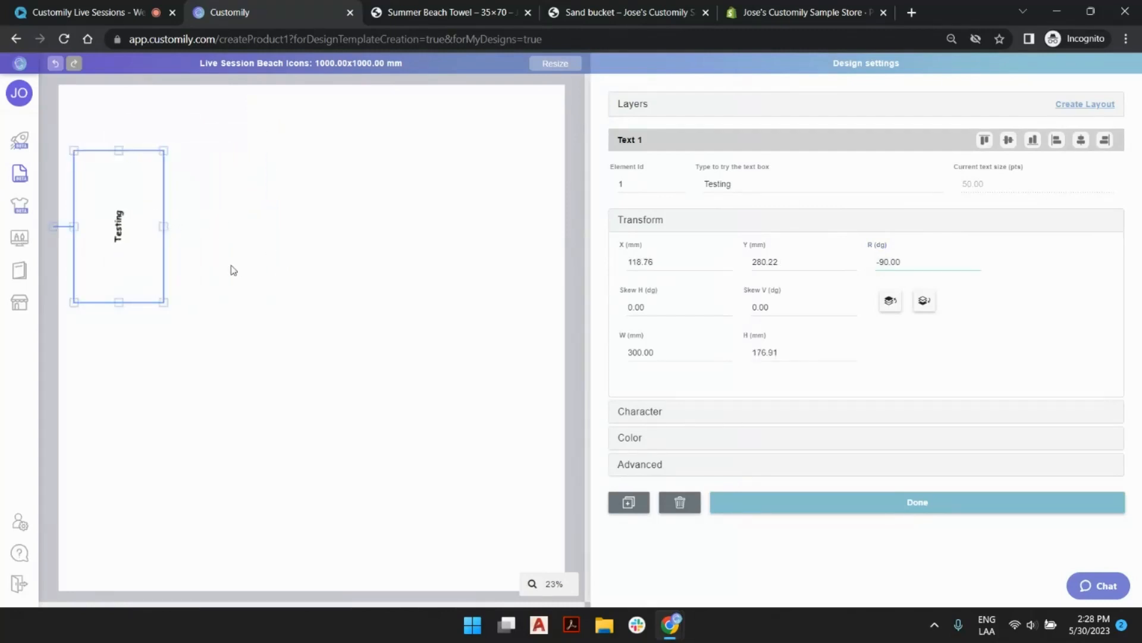
scroll(233, 270, "down", 3)
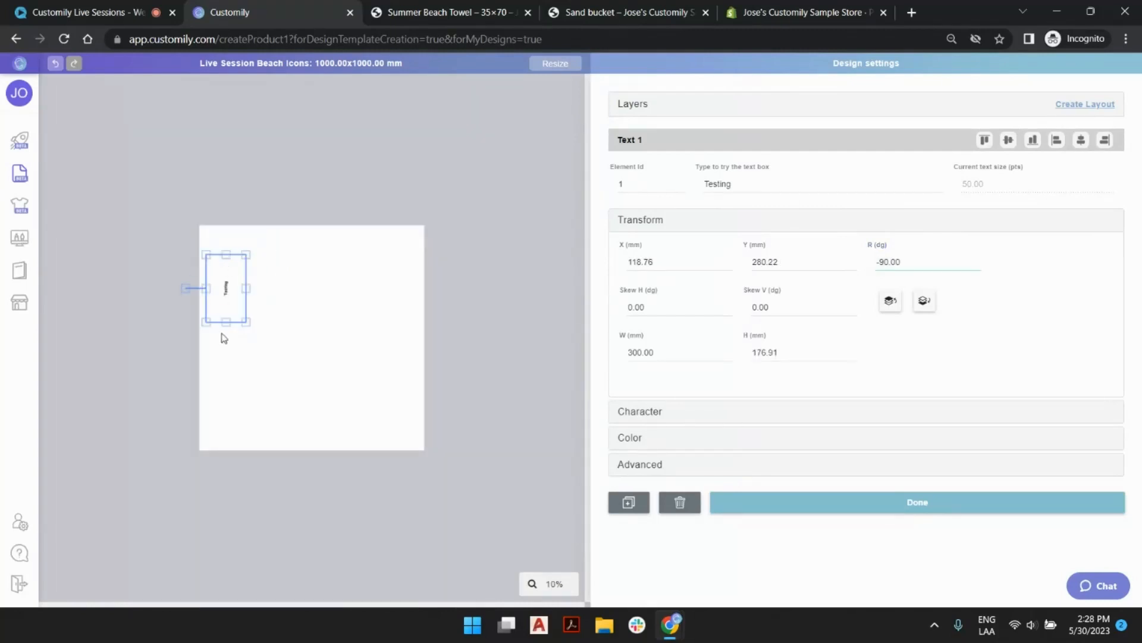
left_click_drag(225, 322, 226, 432)
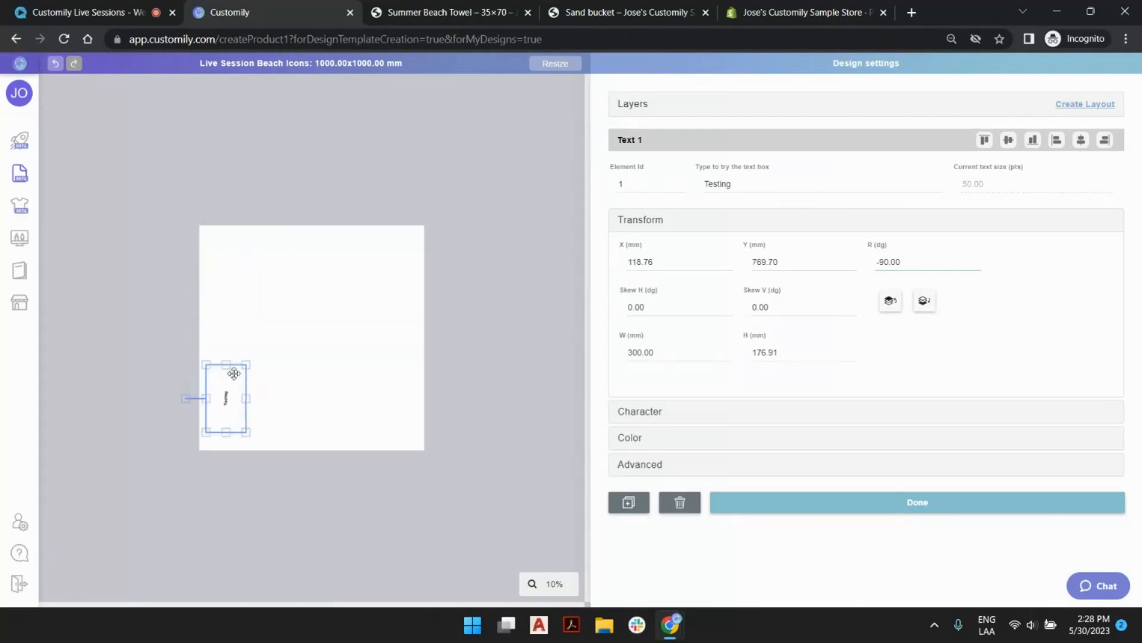
Stretch the rotated Testing text box to about 810 mm wide and place it at about X 95 mm, Y 504 mm.
left_click_drag(227, 363, 230, 250)
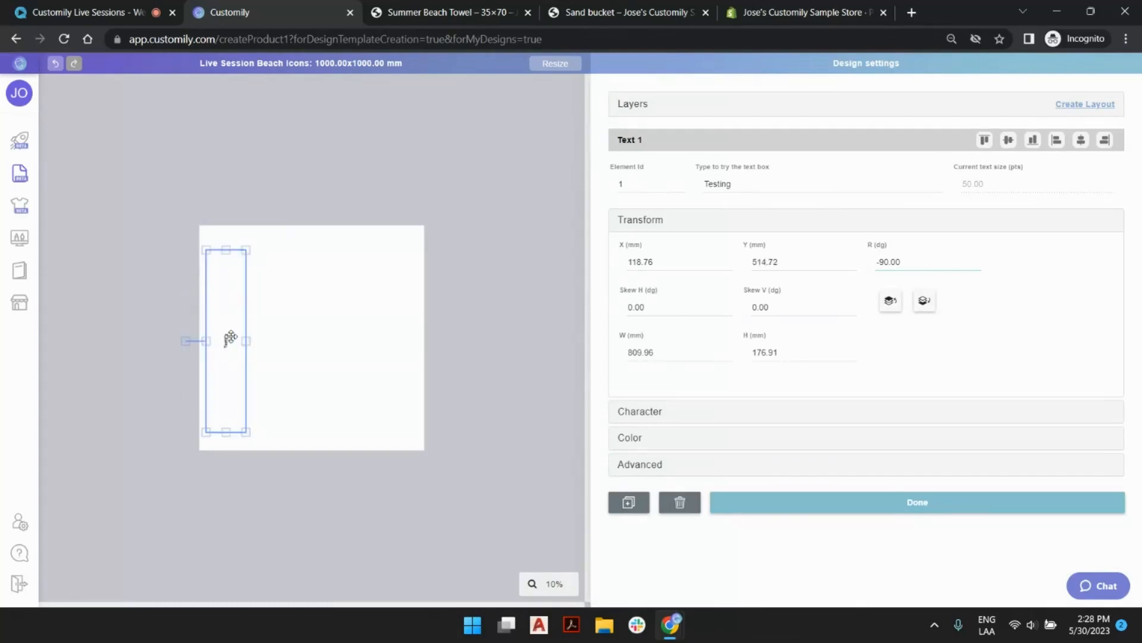
left_click_drag(225, 334, 220, 332)
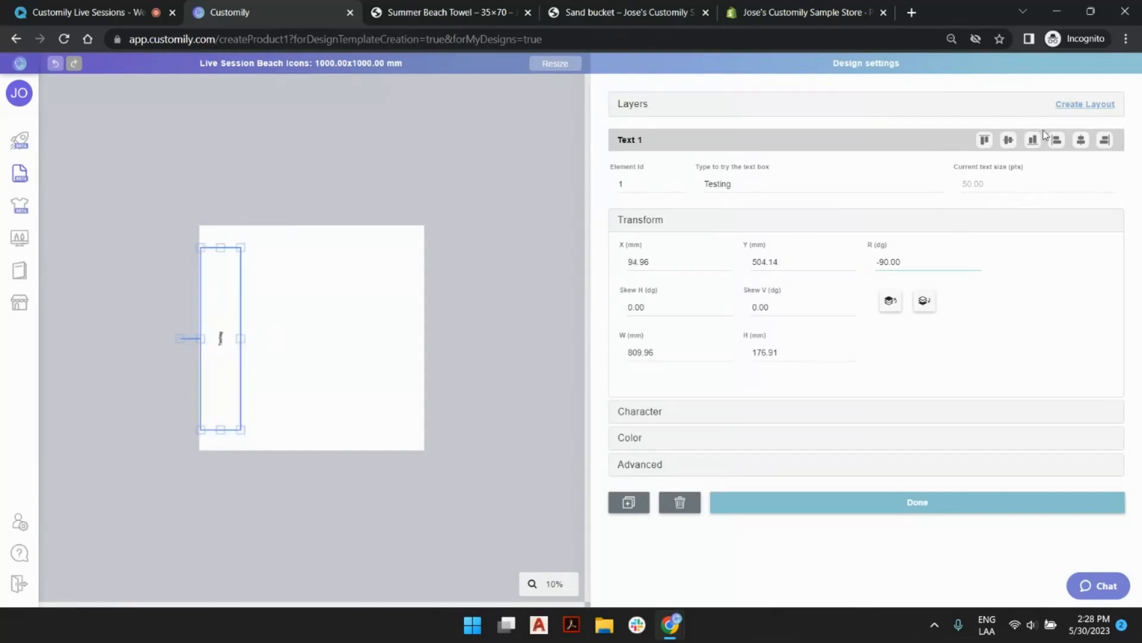
scroll(284, 364, "up", 3)
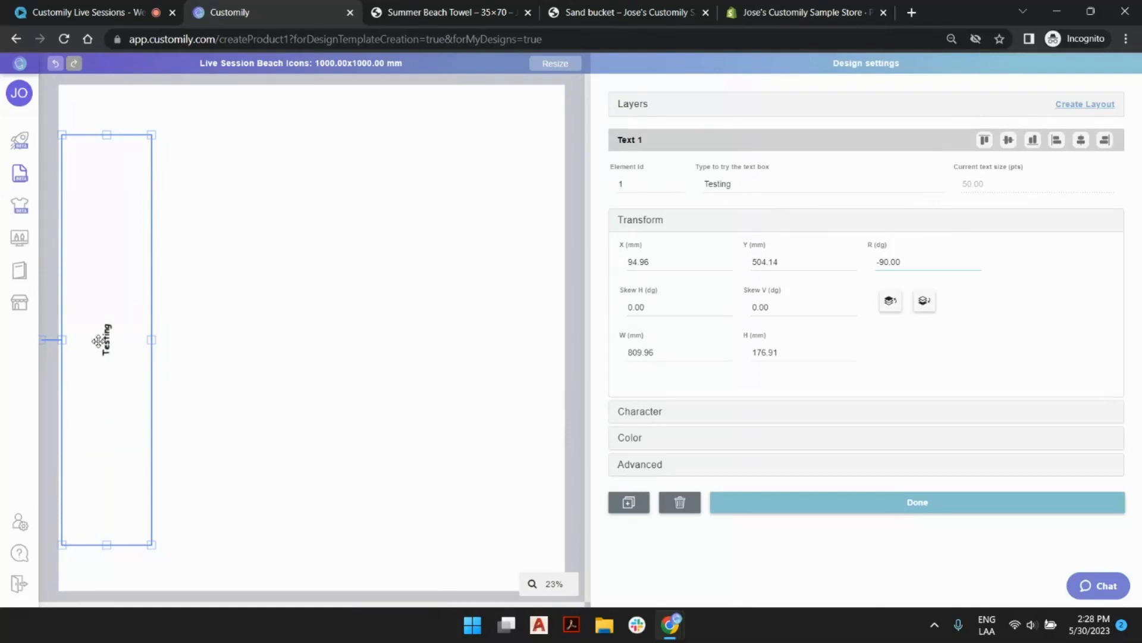
Open the text box's character settings to examine its minimum and maximum text sizes.
left_click(866, 415)
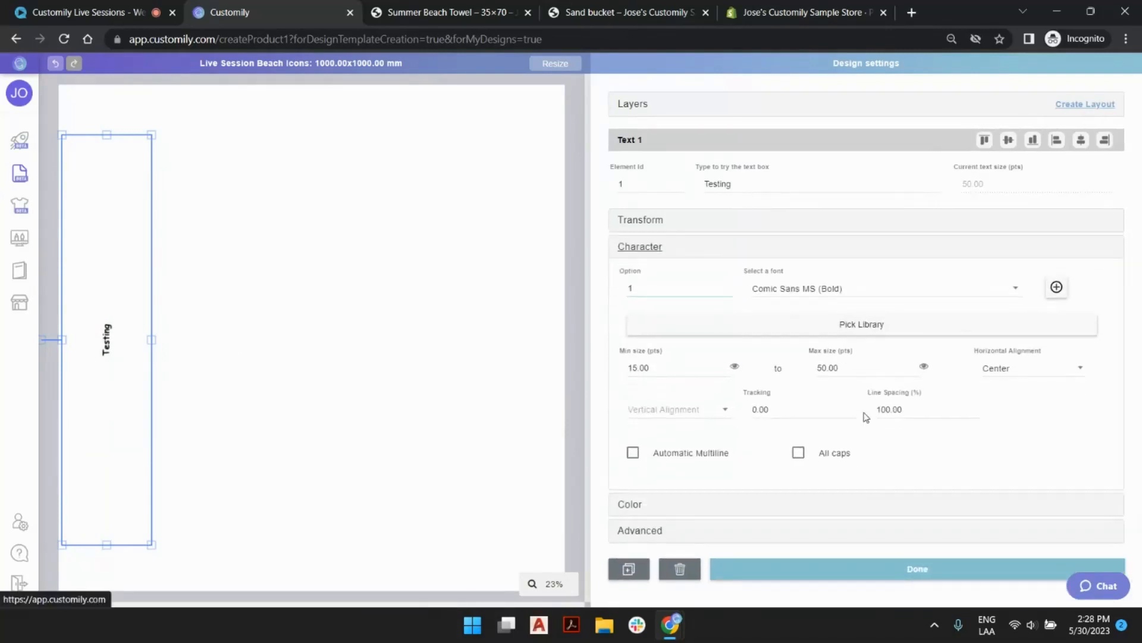
double_click(639, 367)
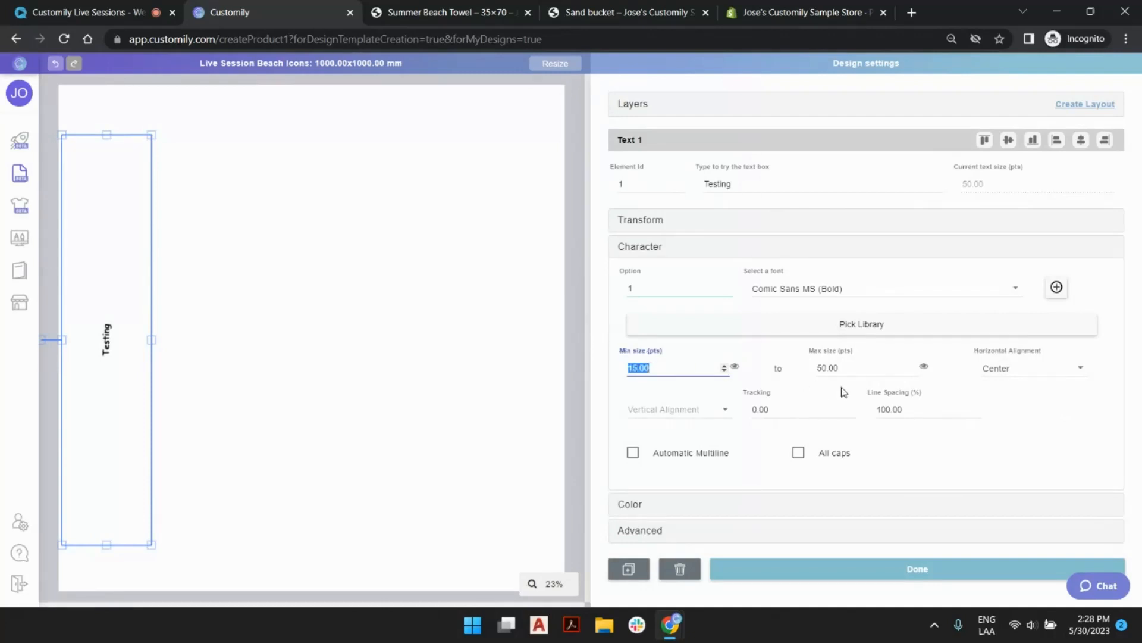
double_click(830, 367)
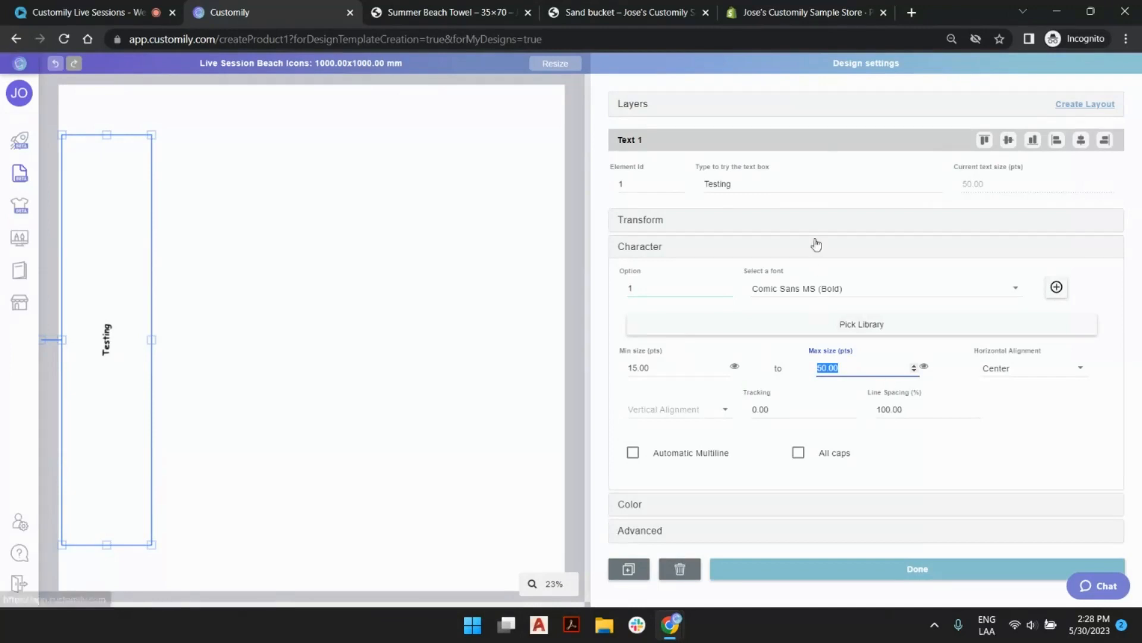
Lengthen the text box's sample text to fifteen repetitions of "Testing" to try how the text scales.
left_click(760, 186)
key("ctrl+c")
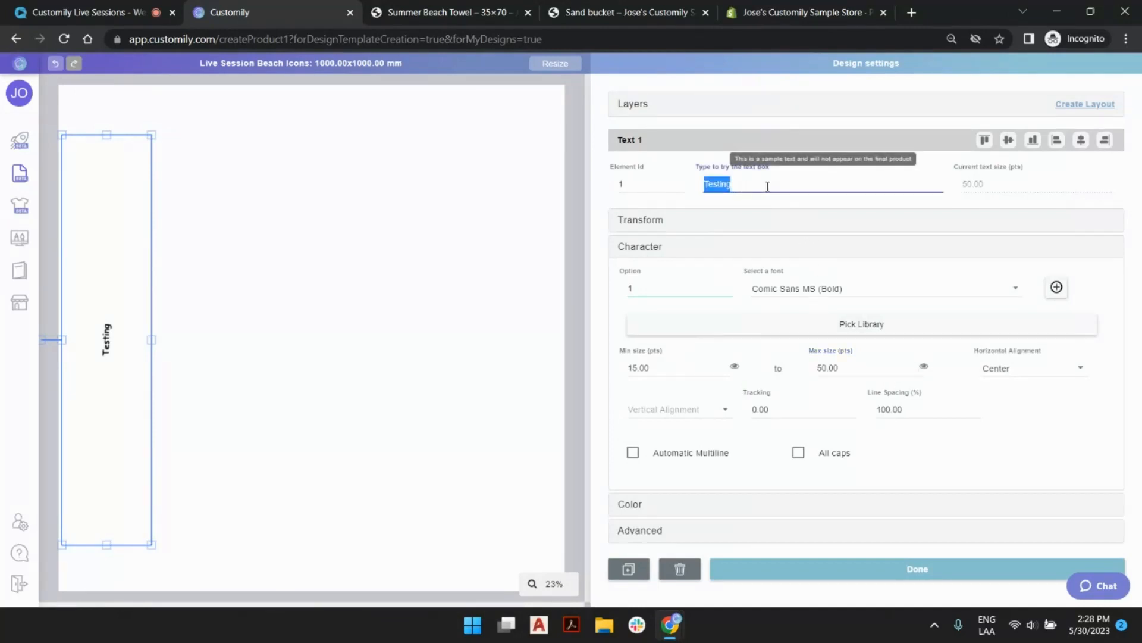
left_click(789, 182)
type("Testing Testing")
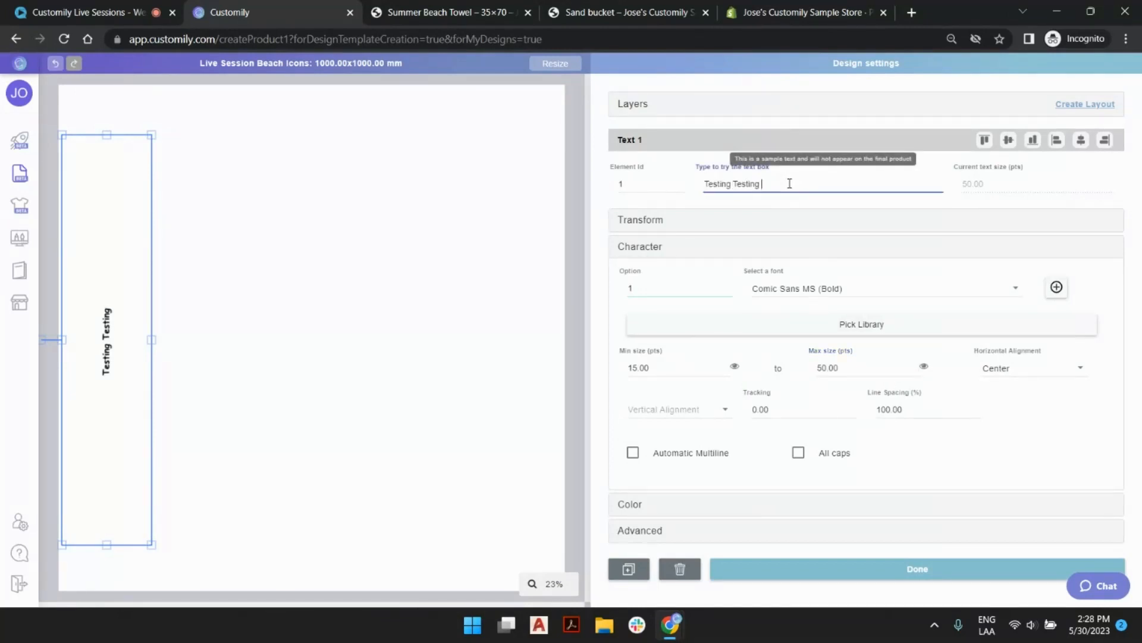
key("ctrl+v")
key("space")
key("ctrl+v")
key("space")
key("ctrl+v")
key("space")
key("ctrl+v")
key("space")
key("ctrl+v")
key("space")
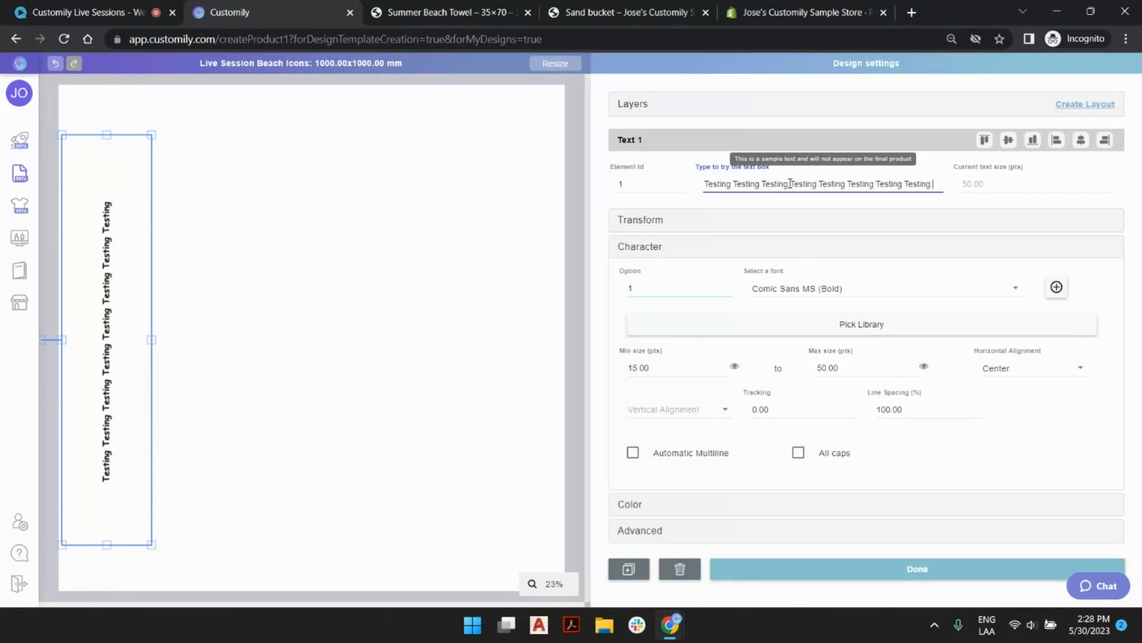
key("ctrl+v")
key("ctrl+v")
key("ctrl+v")
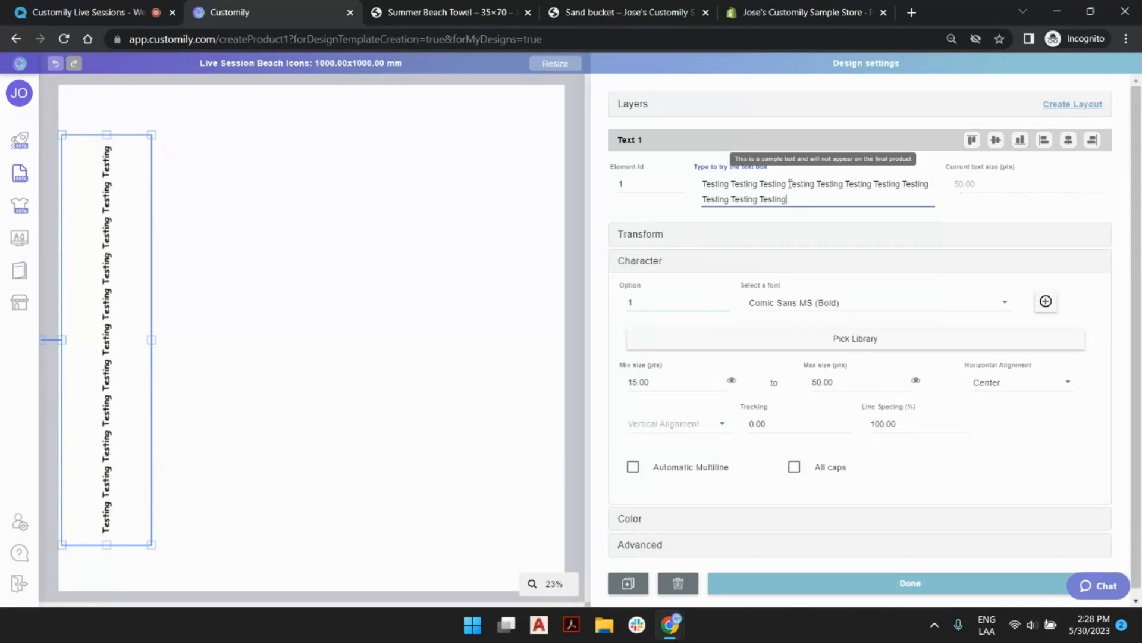
key("ctrl+v")
key("ctrl+v")
key("ctrl+v")
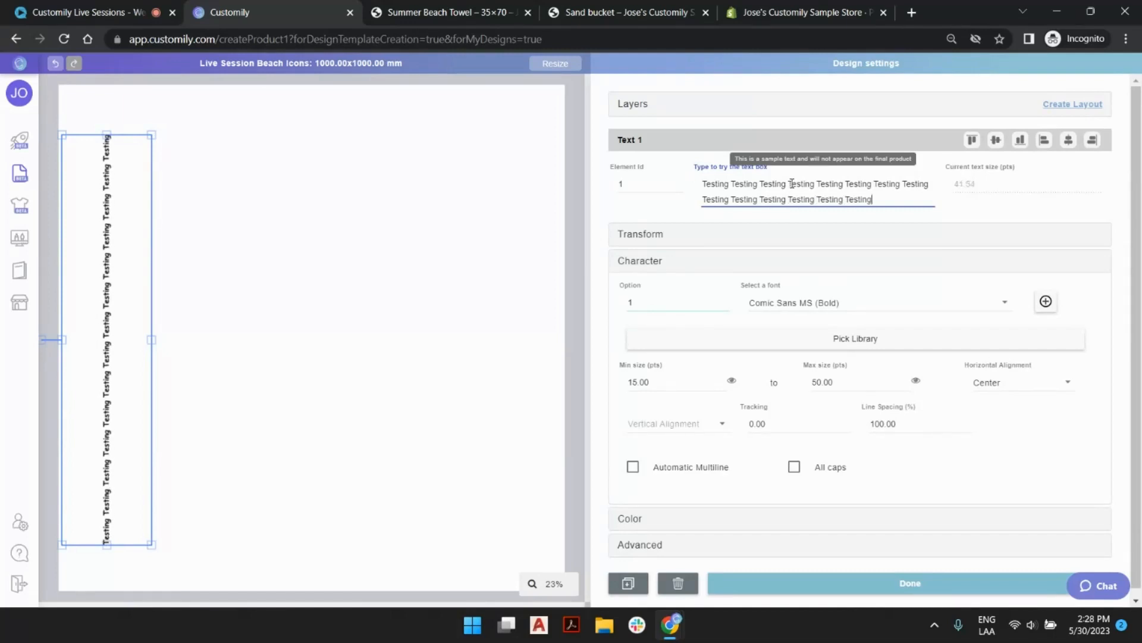
key("ctrl+v")
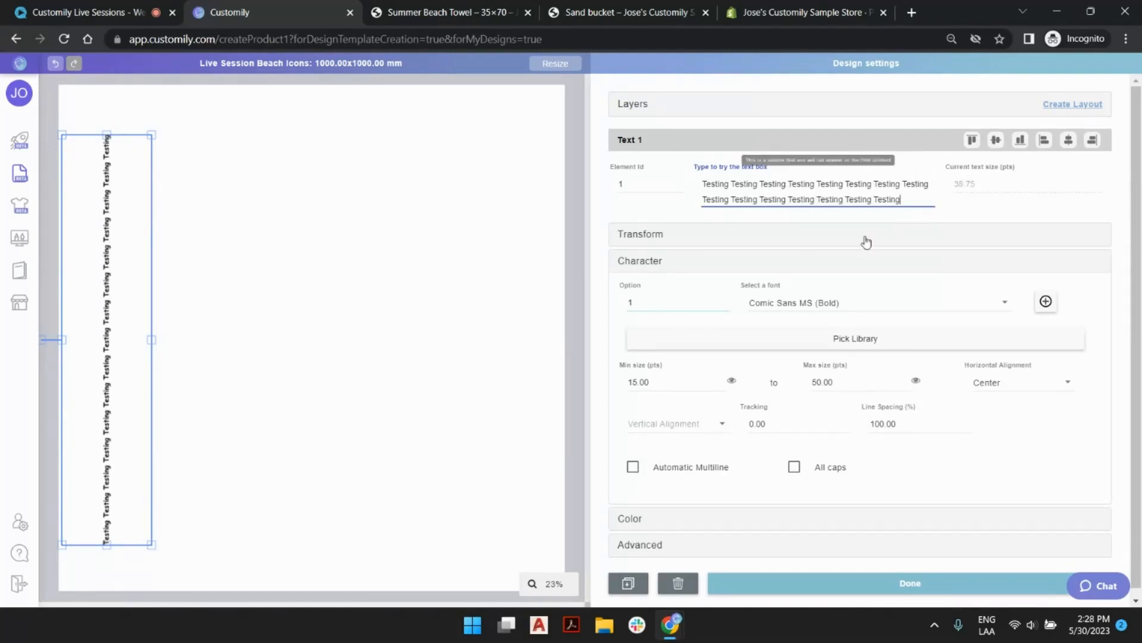
Preview the text at its minimum size and set the size range to a 50 pt minimum and a 400 pt maximum.
left_click(732, 382)
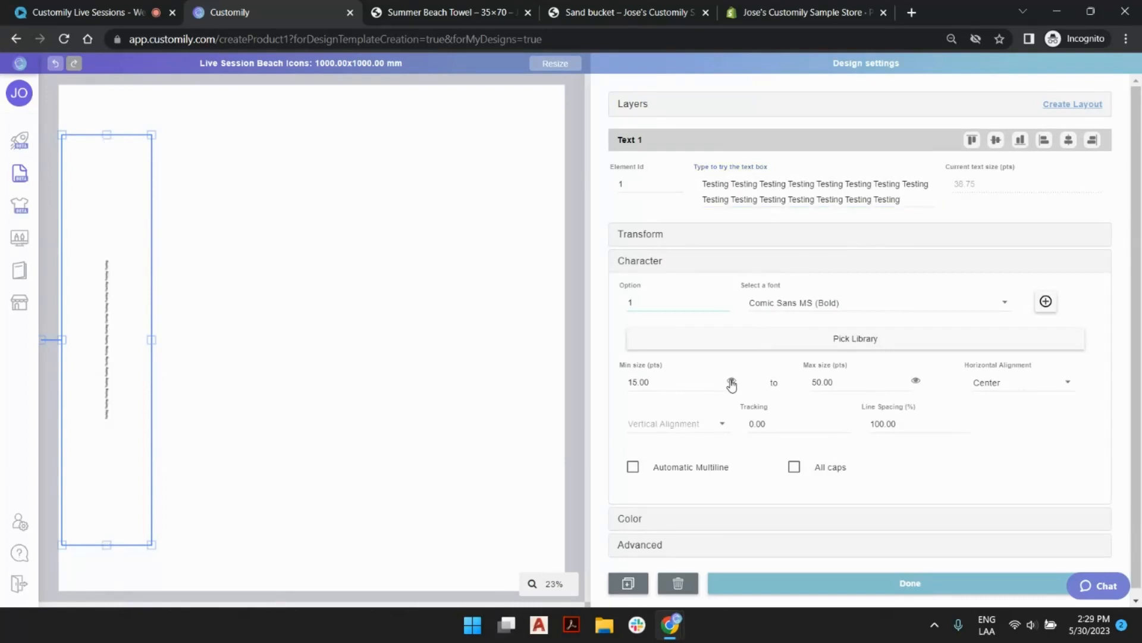
left_click(731, 381)
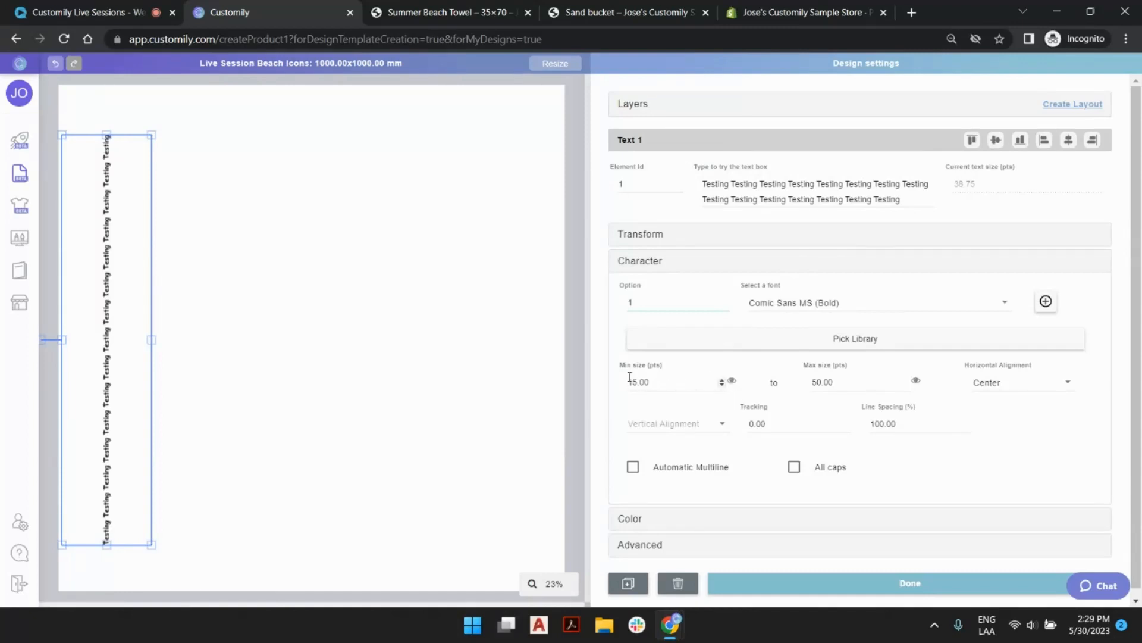
left_click_drag(651, 381, 603, 385)
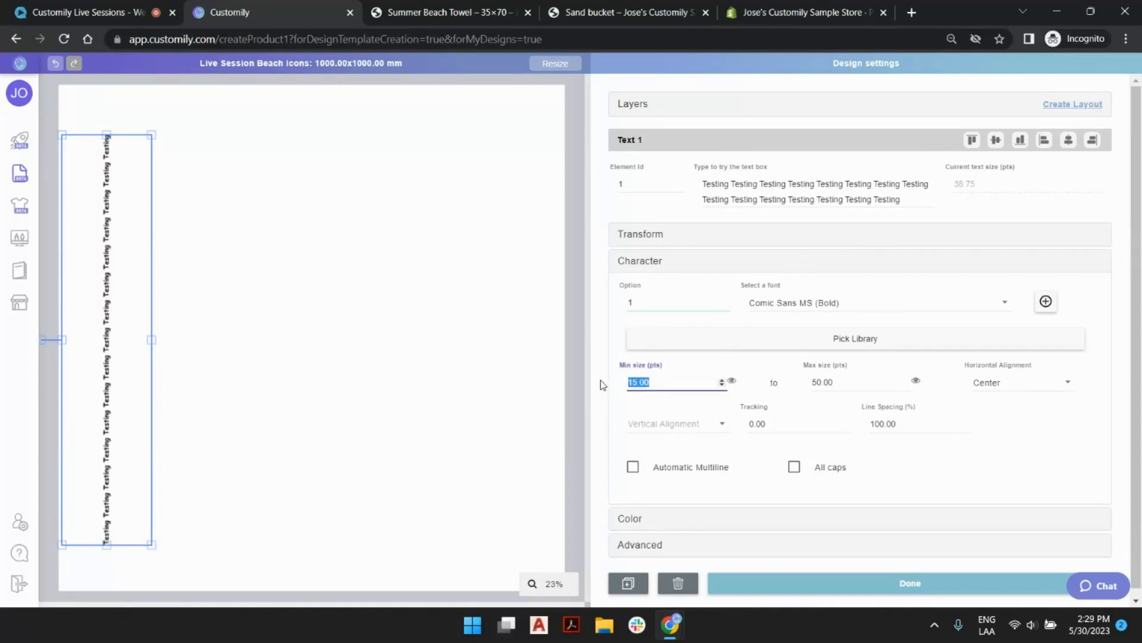
type("50")
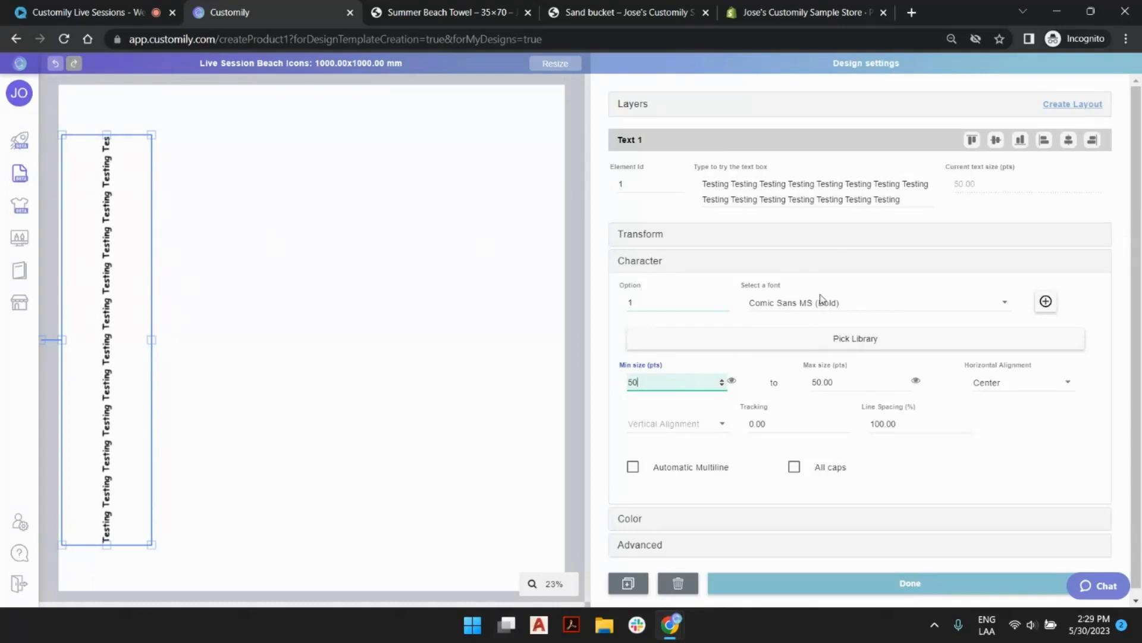
key("Tab")
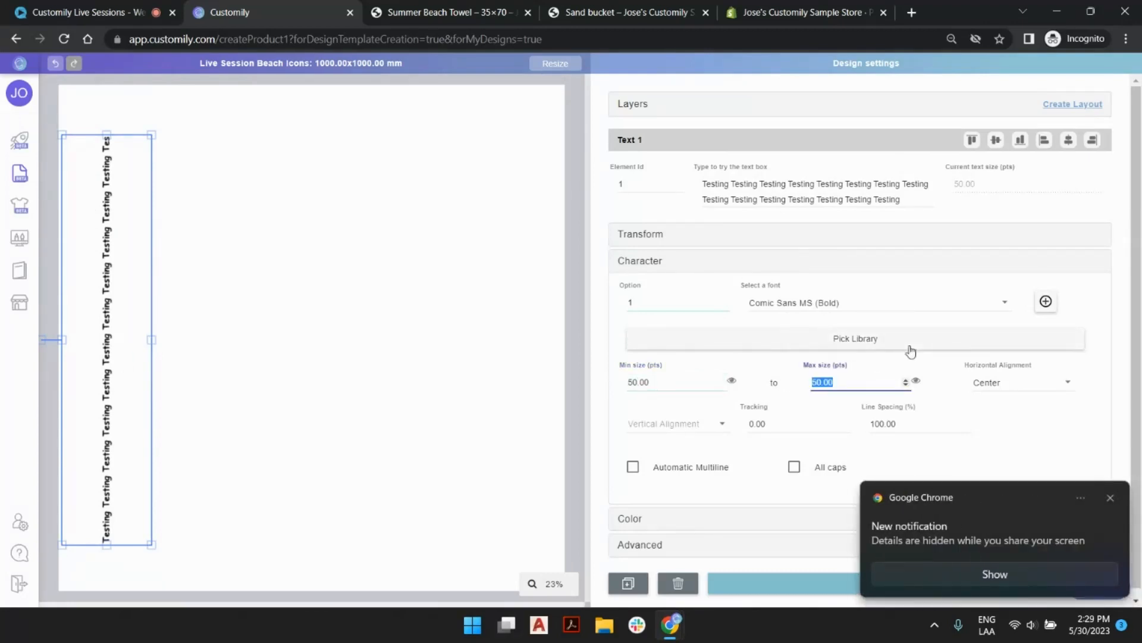
type("400")
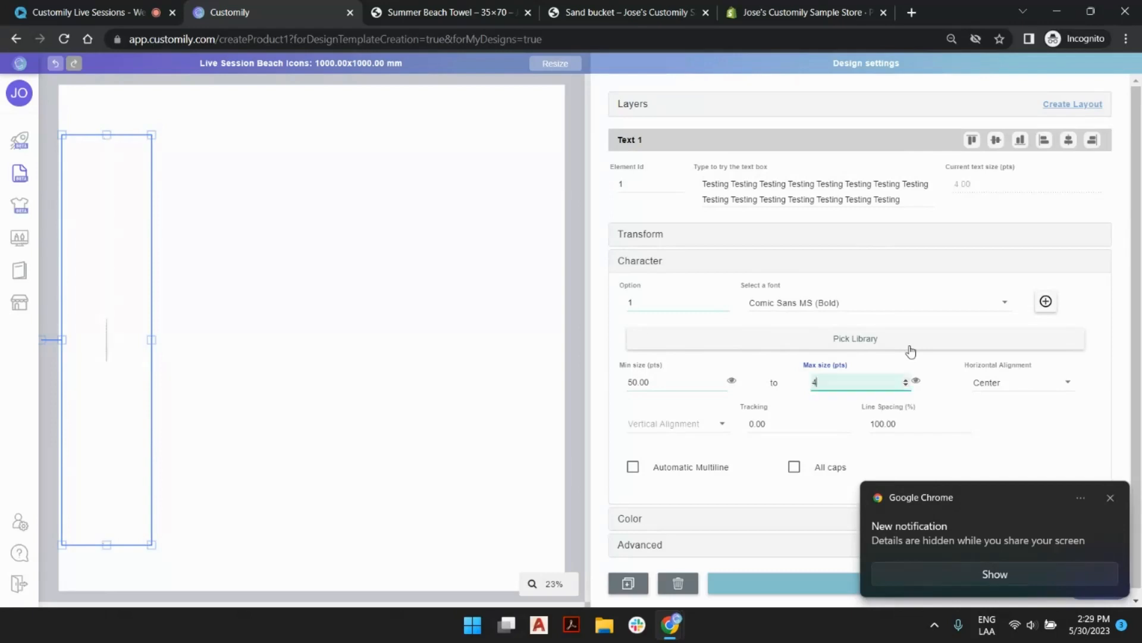
Dismiss the browser notification and turn on Do not disturb in Windows.
left_click(1110, 497)
left_click(1132, 635)
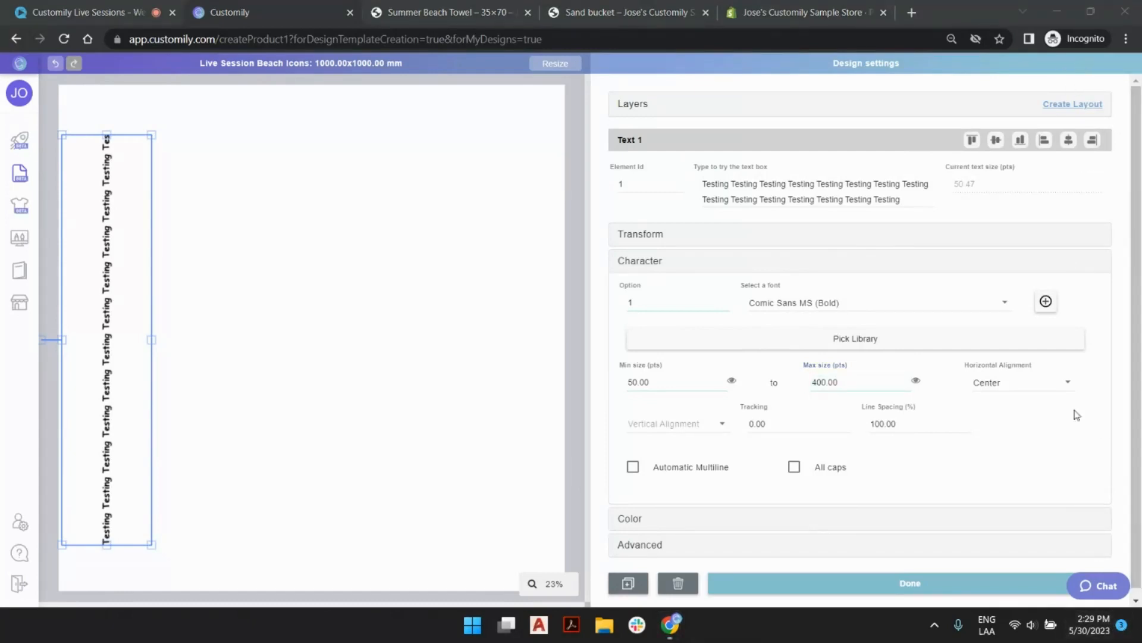
left_click(1118, 626)
left_click(1062, 24)
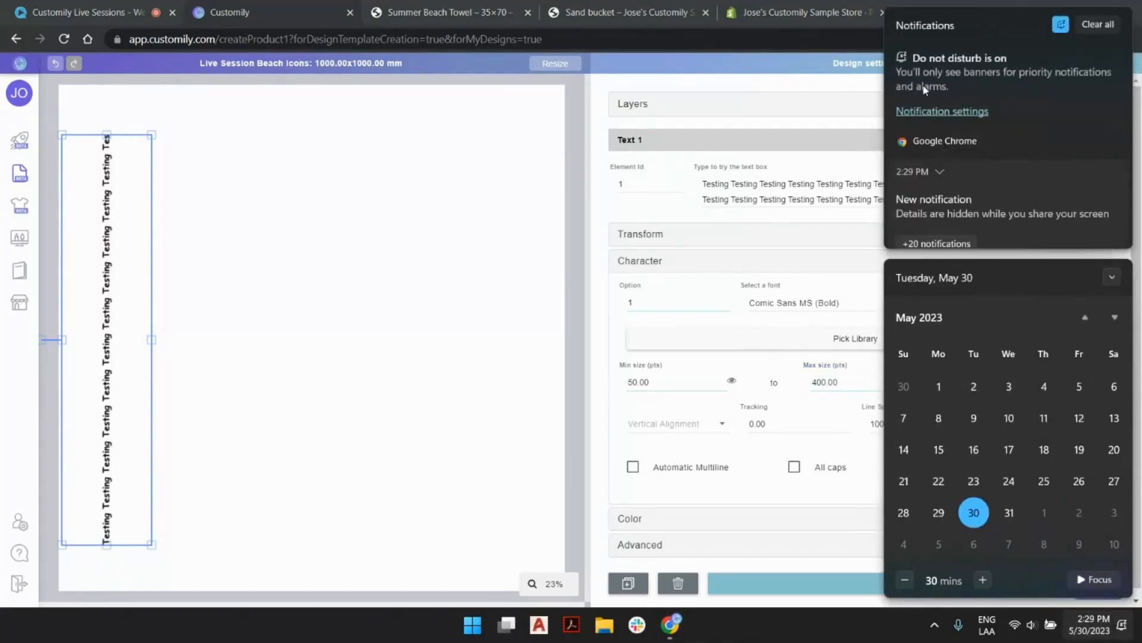
left_click(1121, 621)
Delete the repeated words from the sample text so that only a single "Testing" is left.
left_click(842, 385)
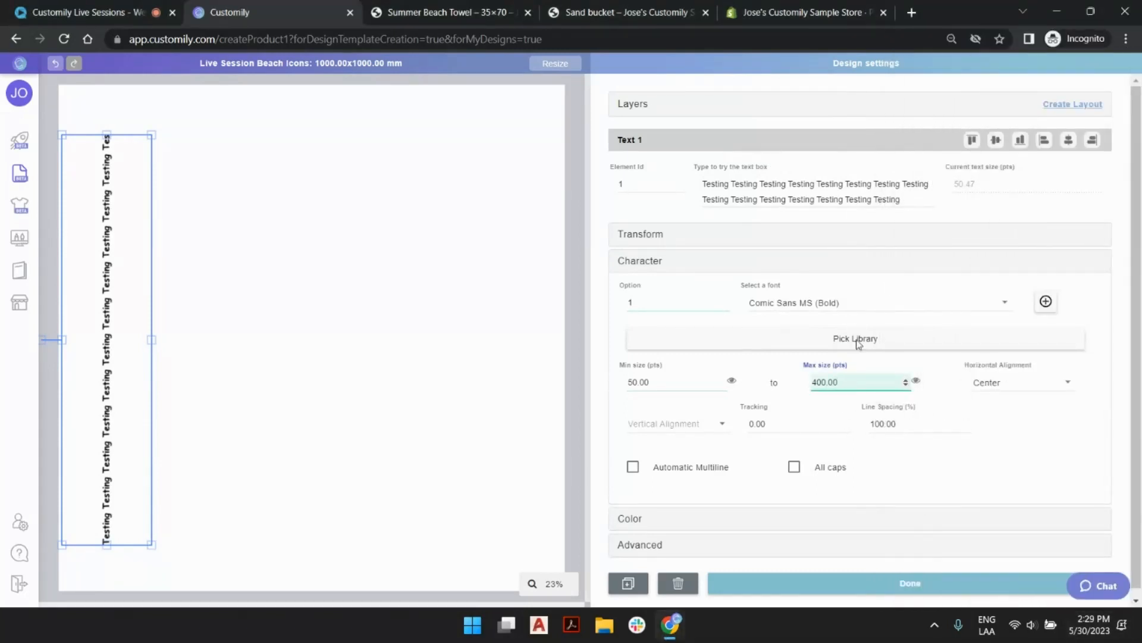
triple_click(802, 194)
left_click_drag(923, 197, 732, 174)
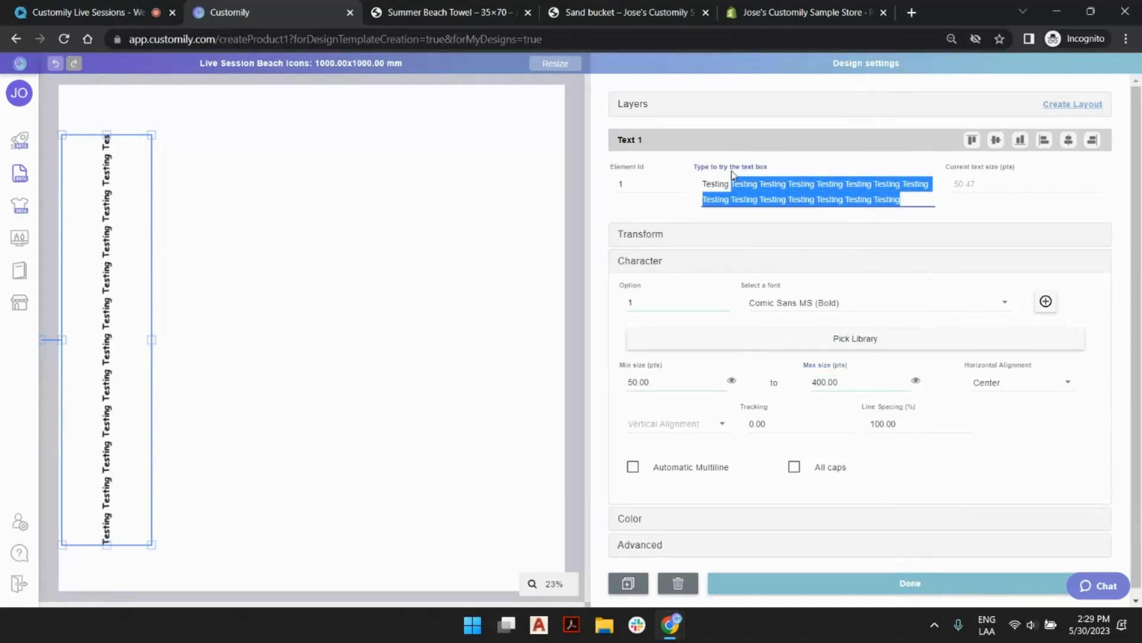
key("BackSpace")
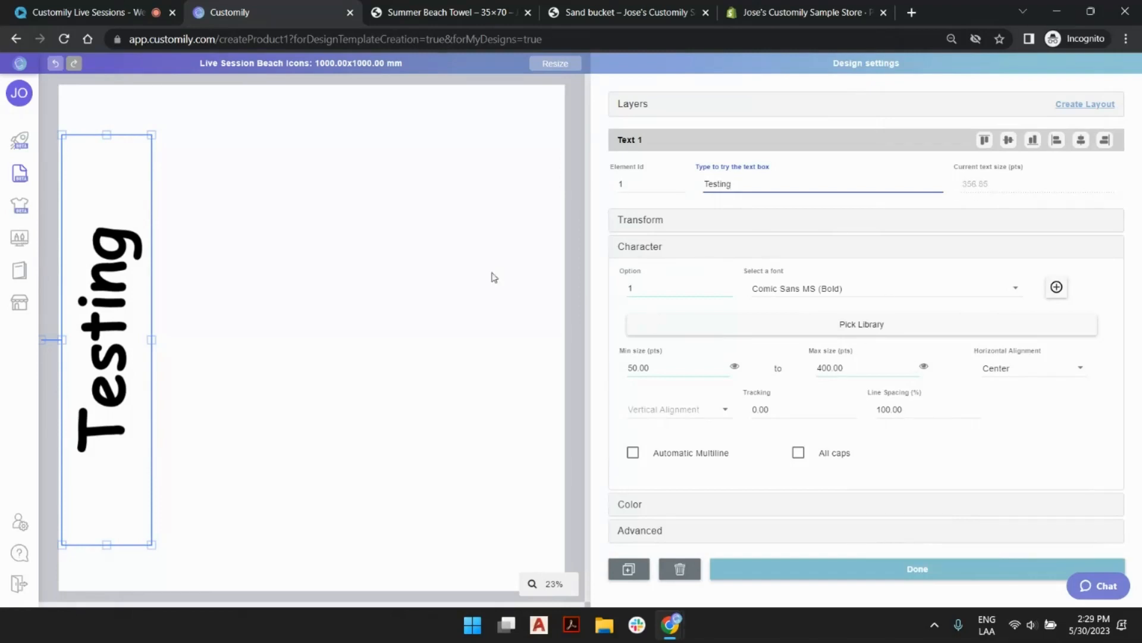
Enlarge the text box's height slightly toward the canvas's centre and set its minimum text size to 300 pts, previewing that size.
left_click_drag(152, 340, 163, 340)
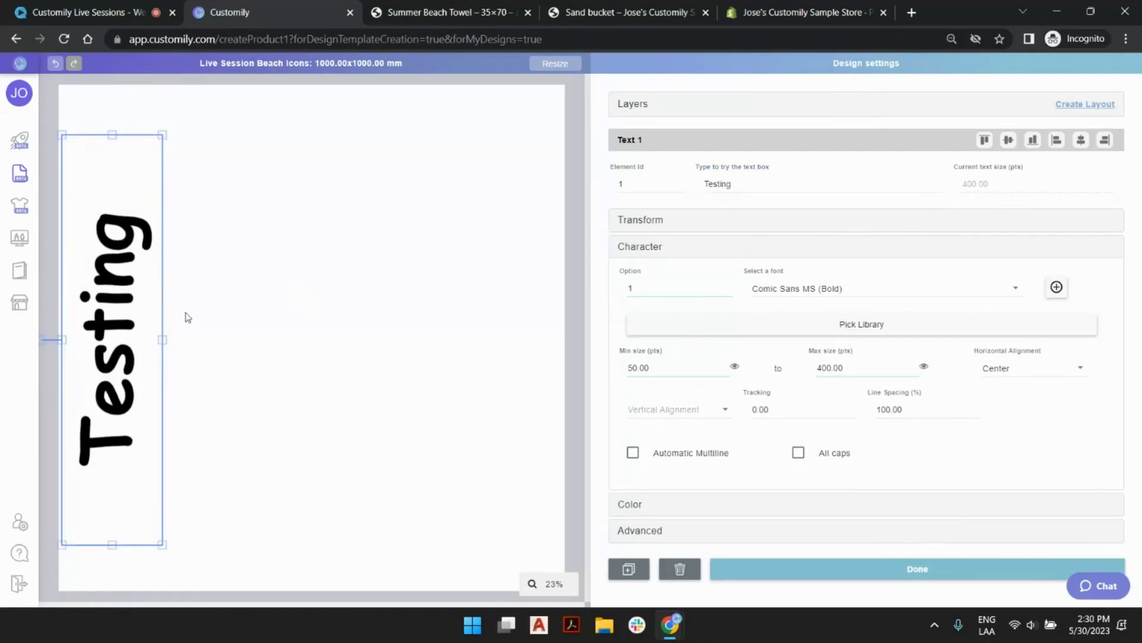
left_click(734, 366)
left_click_drag(706, 367, 607, 366)
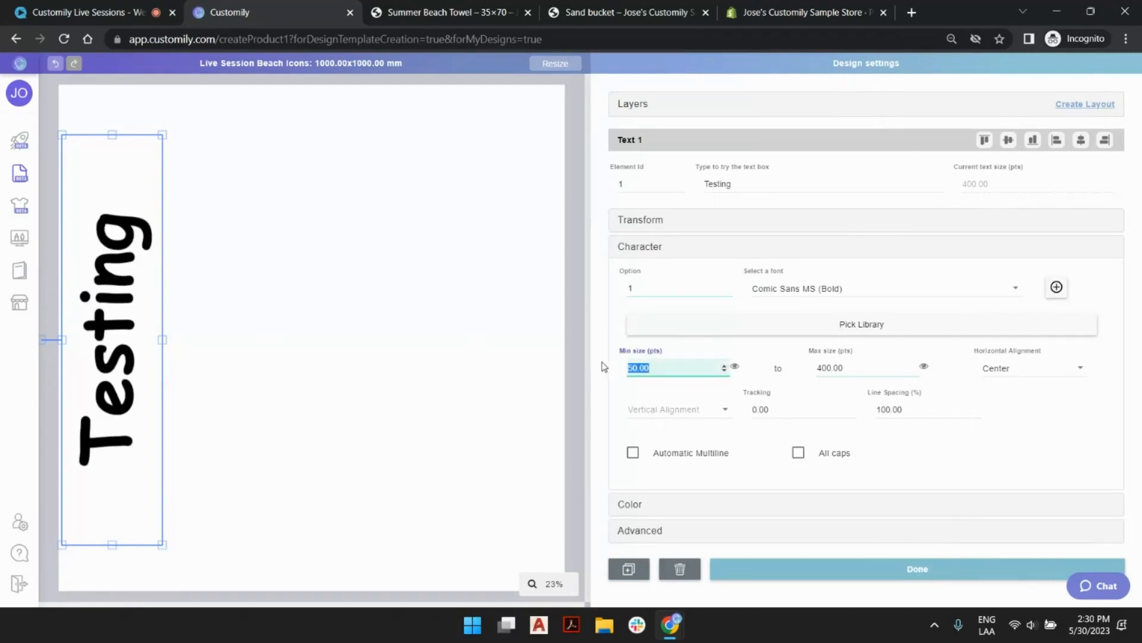
type("300")
left_click(736, 368)
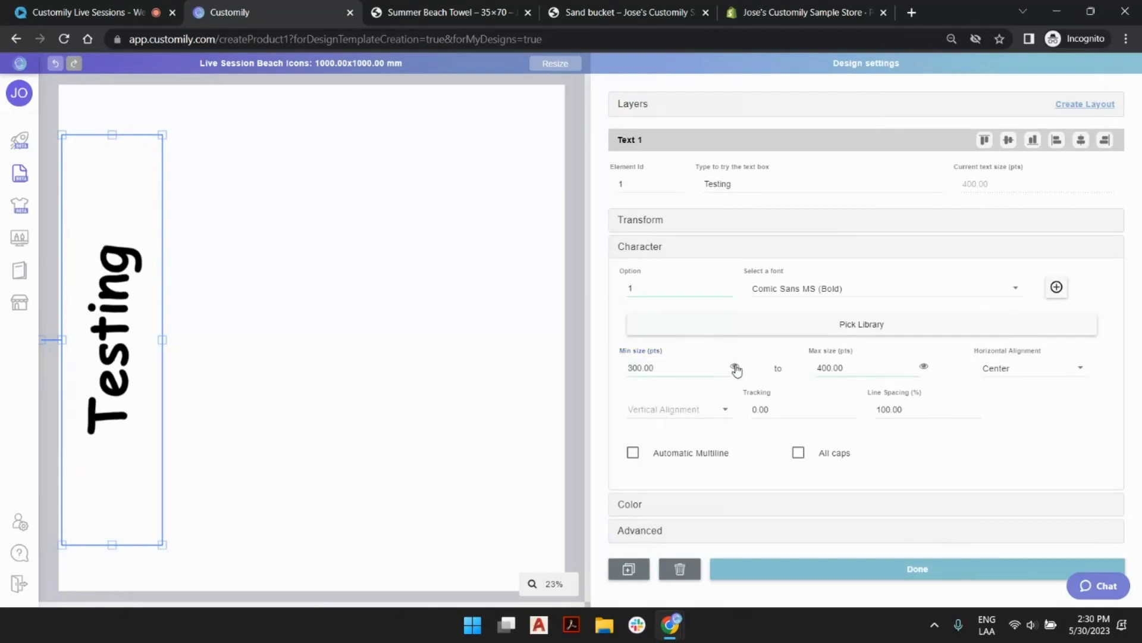
Try the size limits with repeated "Testing" words in the sample text and shorten it back to a single "Testing".
double_click(757, 184)
key("BackSpace")
type("Testing Testing Testing")
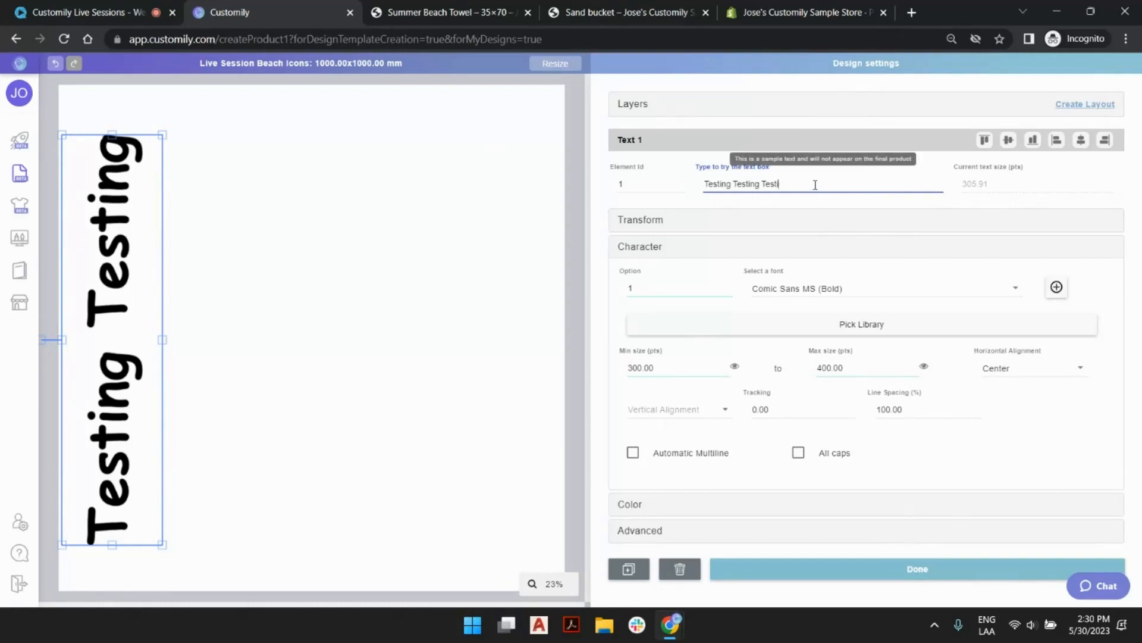
key("BackSpace")
key("BackSpace")
key("BackSpace")
key("BackSpace")
key("BackSpace")
key("BackSpace")
key("BackSpace")
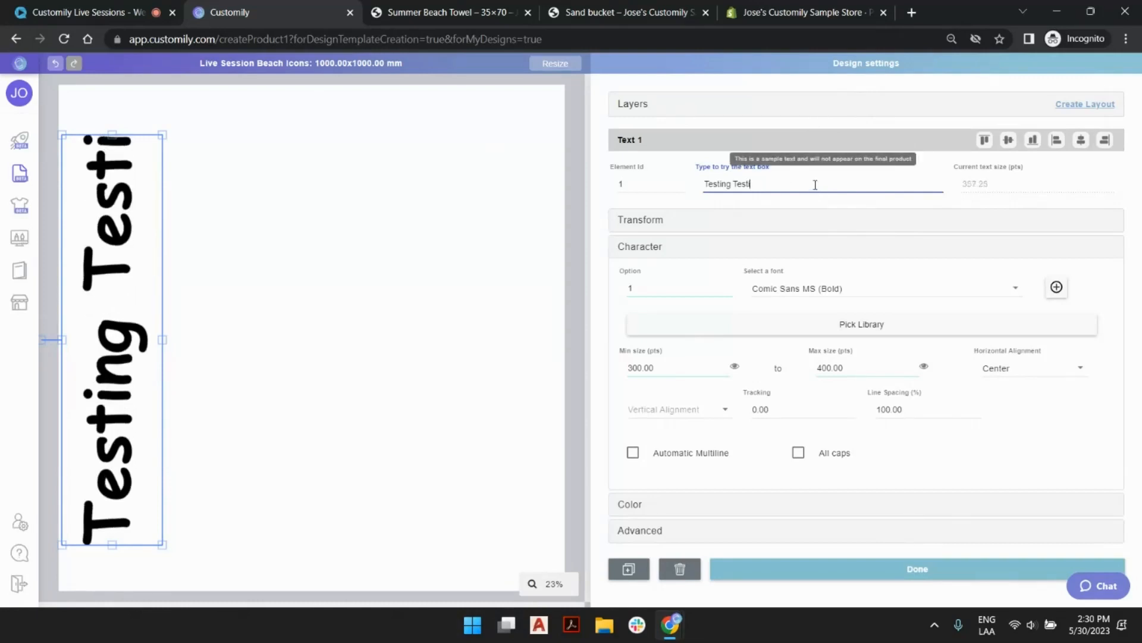
key("BackSpace")
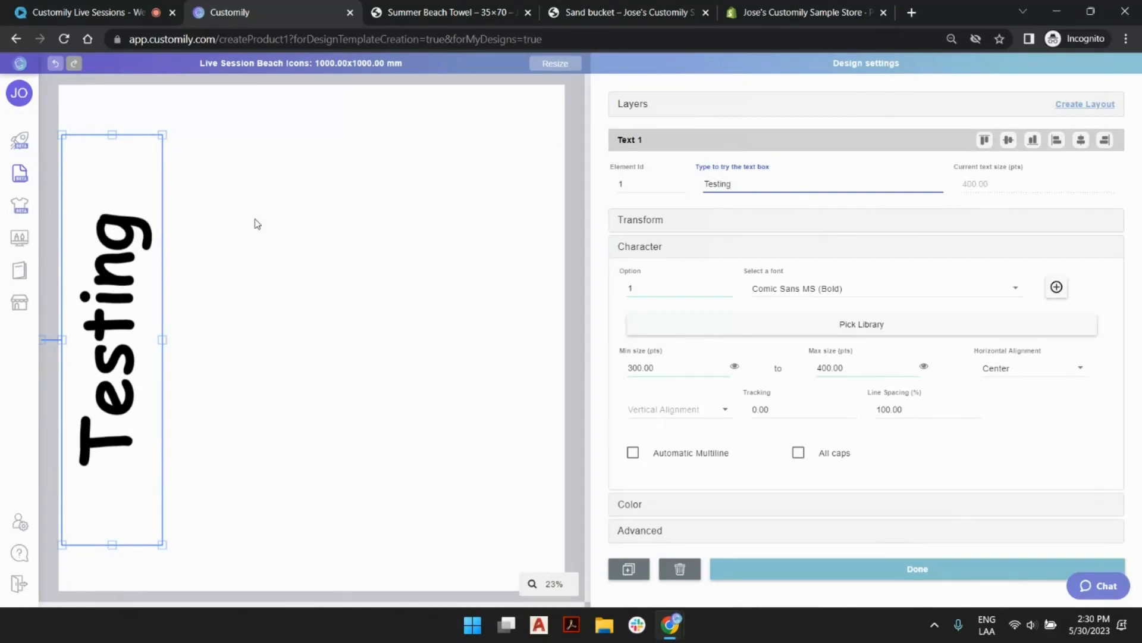
Close the text box's settings, check the icon options on the Sand bucket store page, and return to the Customily design.
left_click(190, 204)
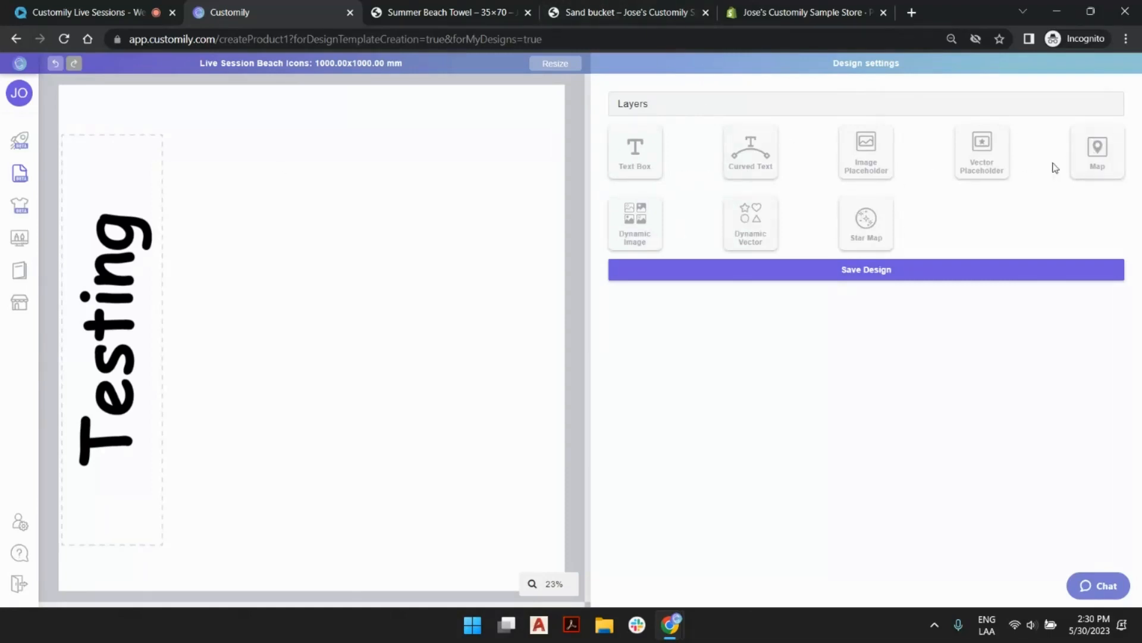
left_click(891, 171)
left_click(583, 13)
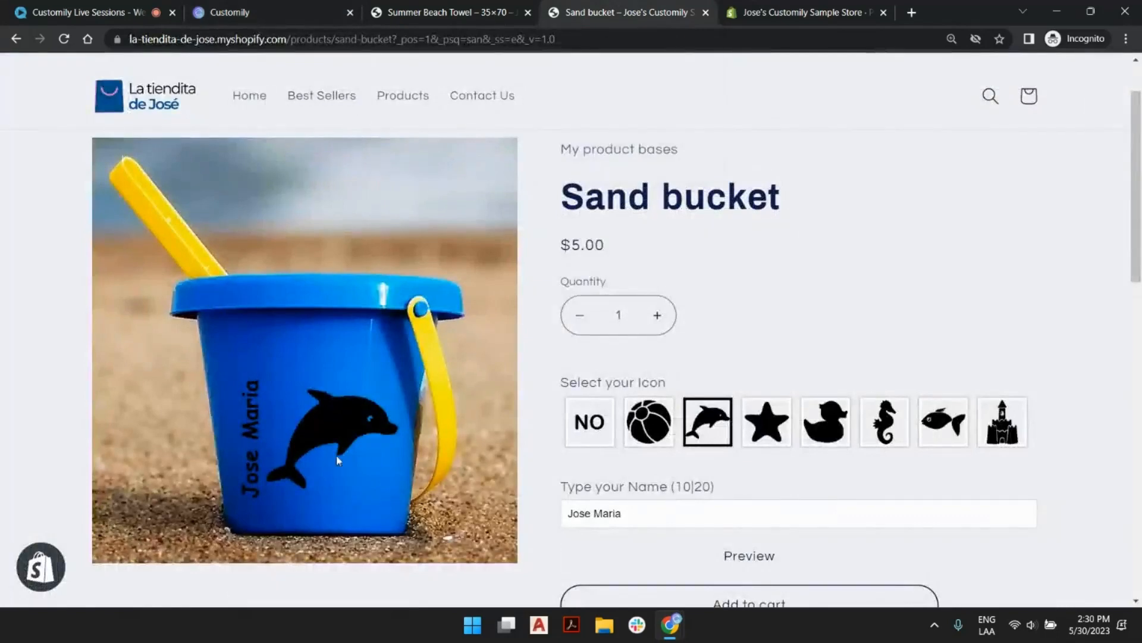
left_click(247, 9)
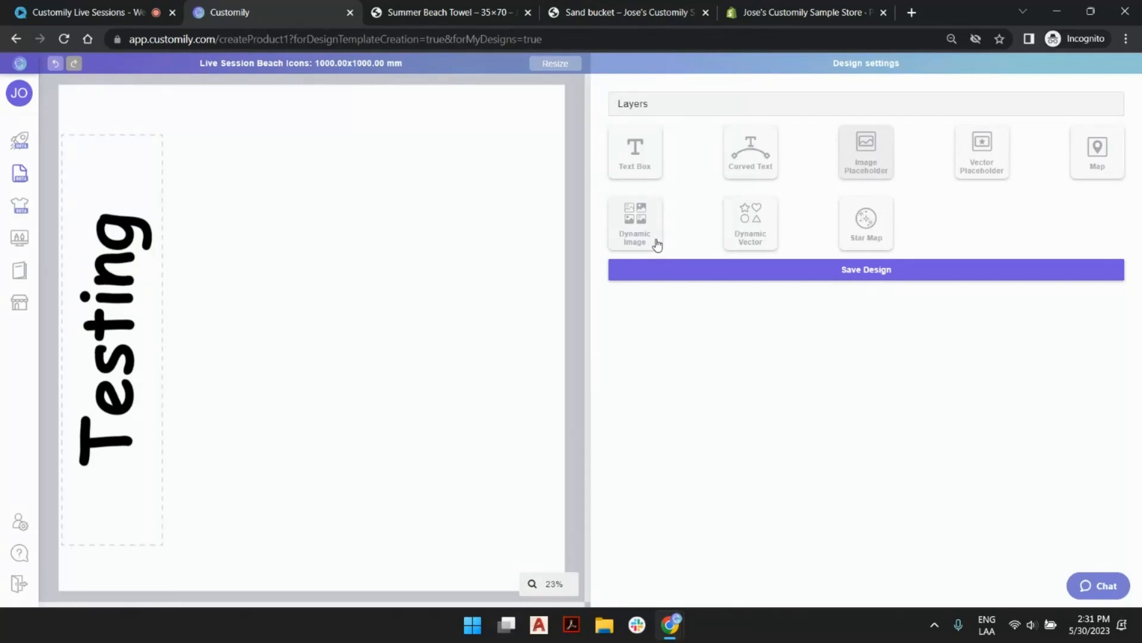
Add a dynamic image element and place it in the upper part of the canvas, to the right of the Testing text.
left_click(651, 213)
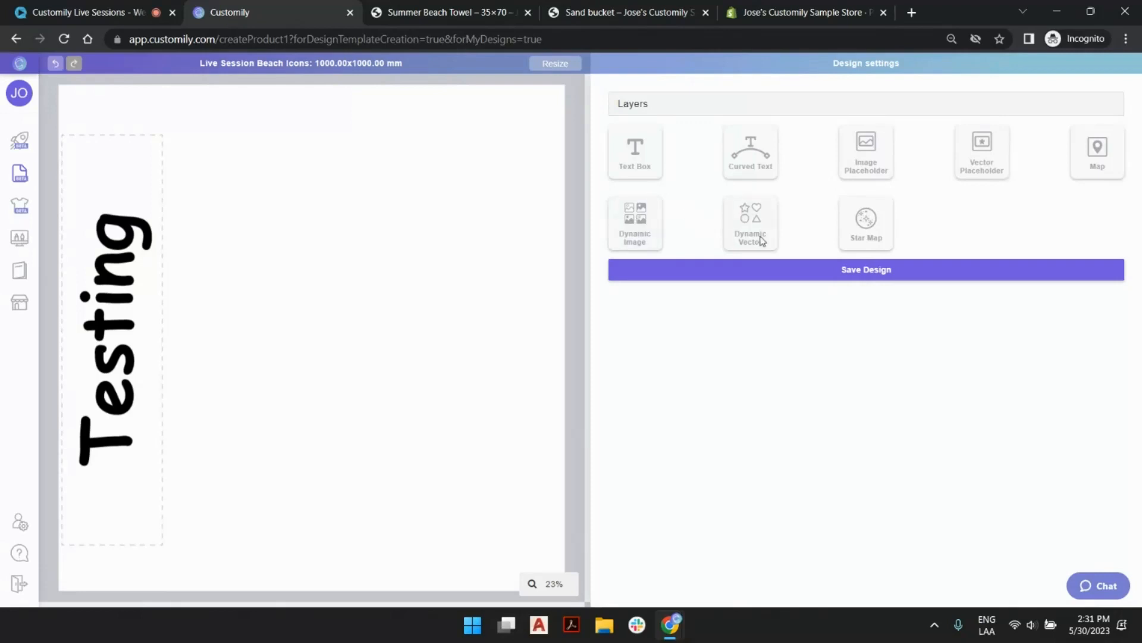
left_click(648, 228)
left_click_drag(306, 313, 398, 232)
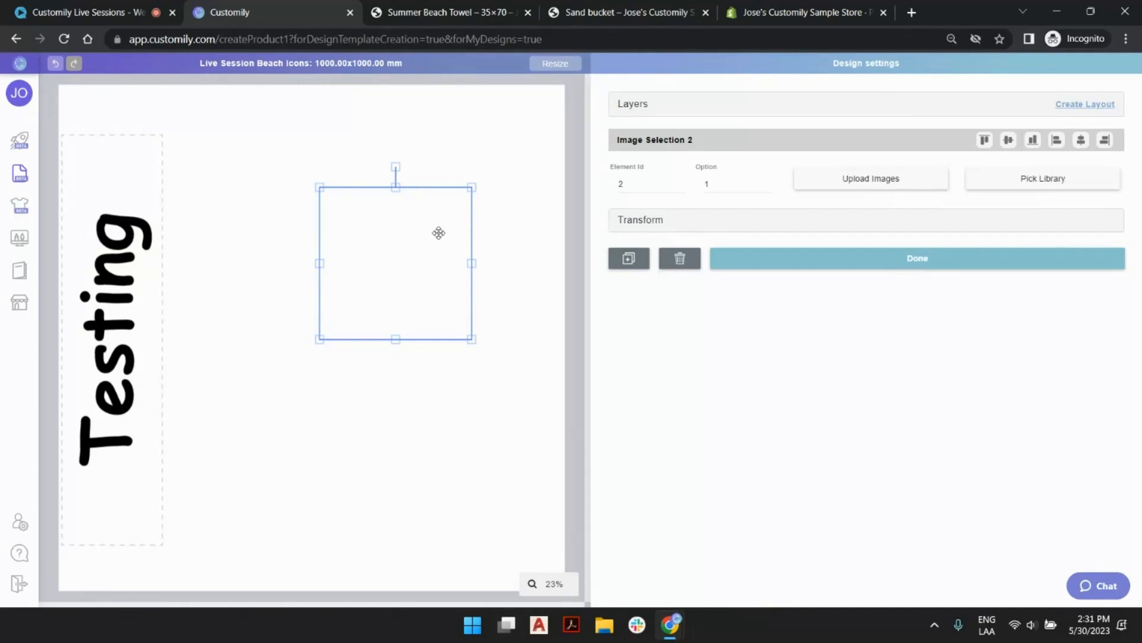
Review the icon options on the Sand bucket store page, return to Customily, and open its image libraries.
left_click(609, 17)
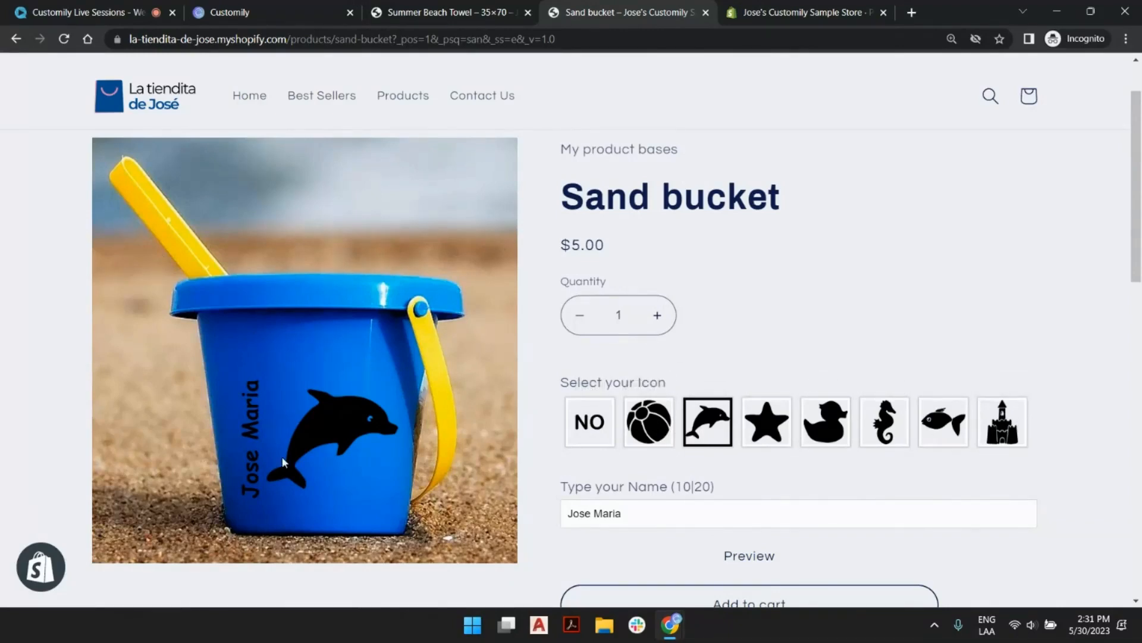
left_click(246, 10)
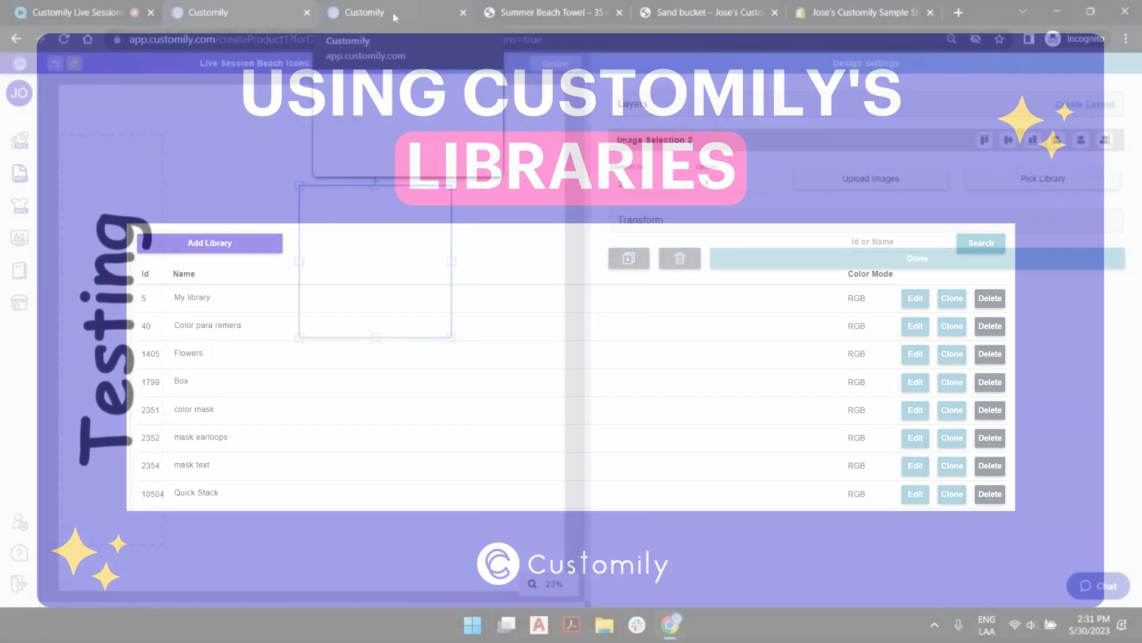
left_click(392, 12)
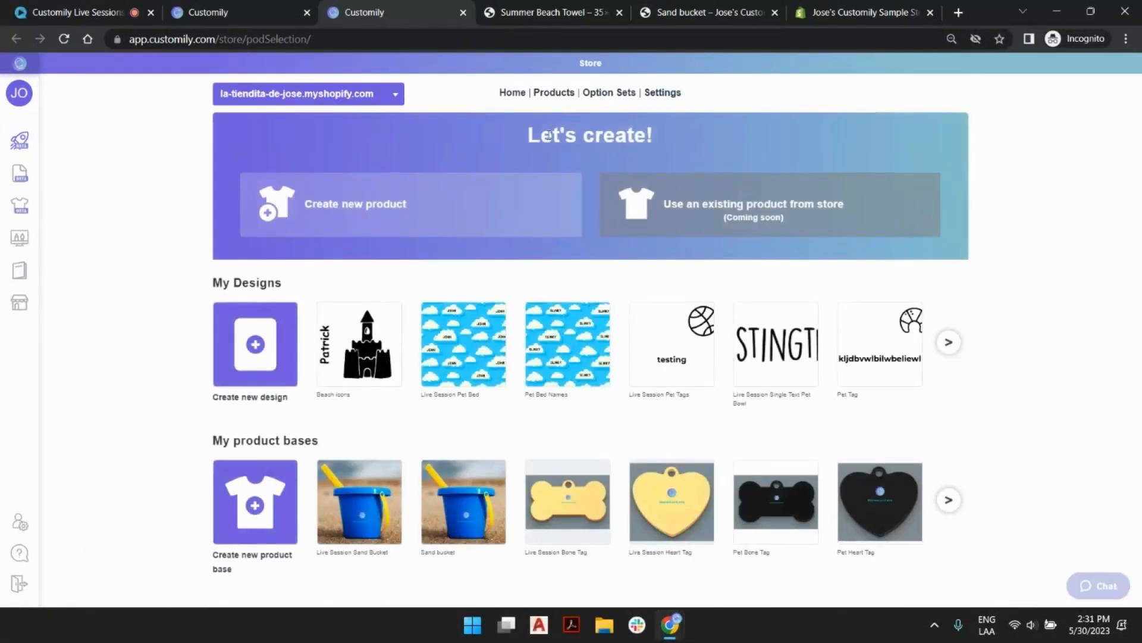
left_click(27, 271)
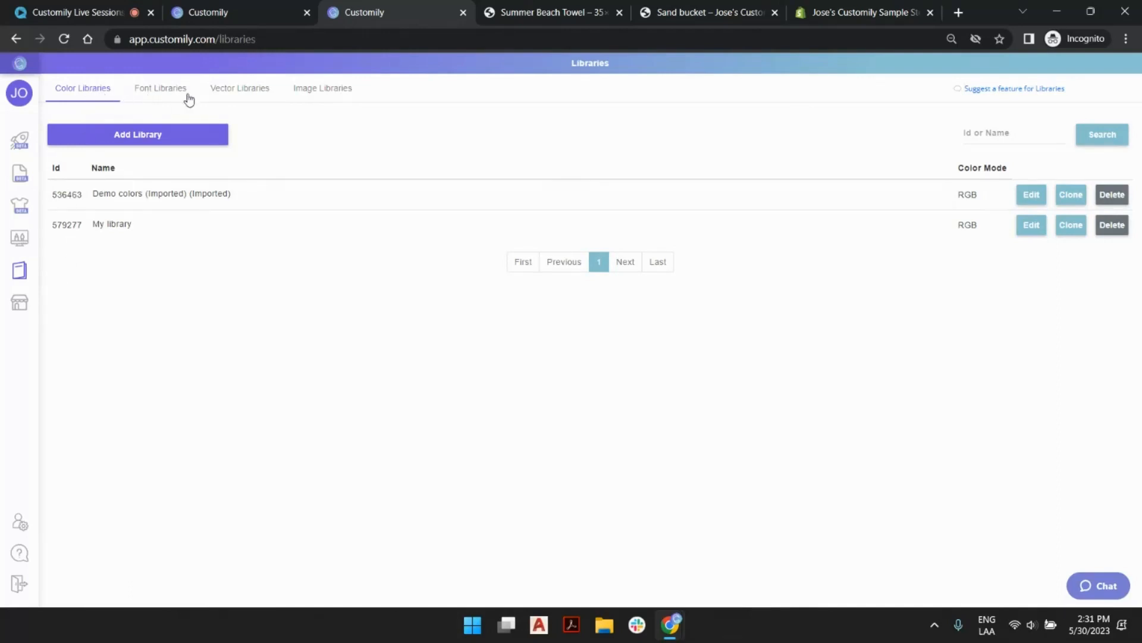
left_click(334, 89)
Create a new image library named Beach Icons.
left_click(167, 144)
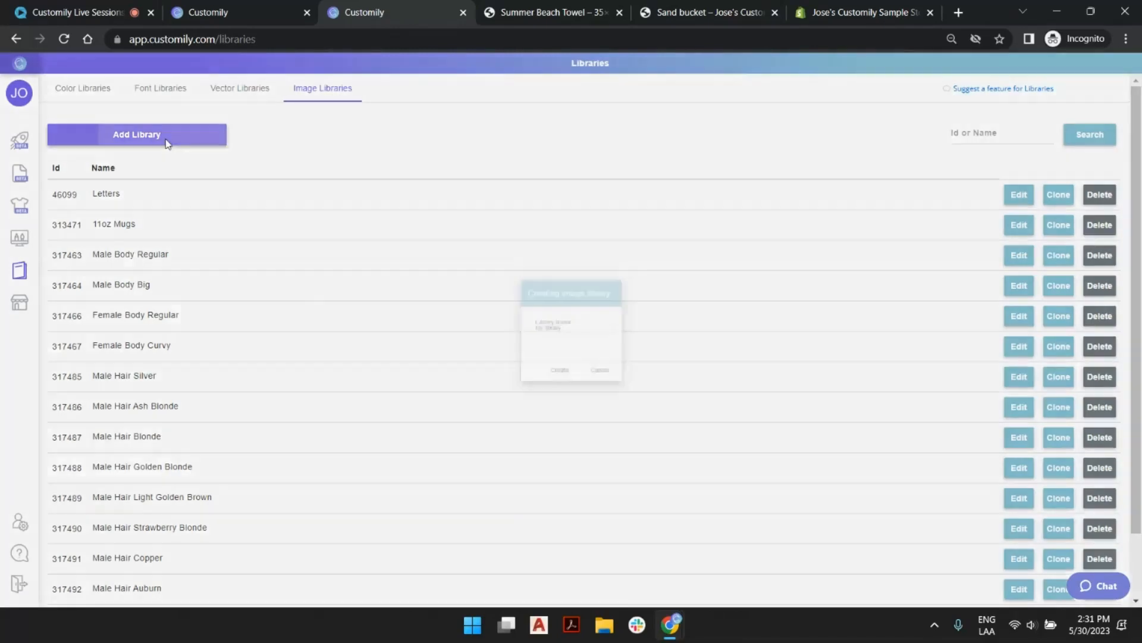
double_click(570, 330)
key("BackSpace")
key("BackSpace")
key("BackSpace")
key("BackSpace")
type("Beach Icons")
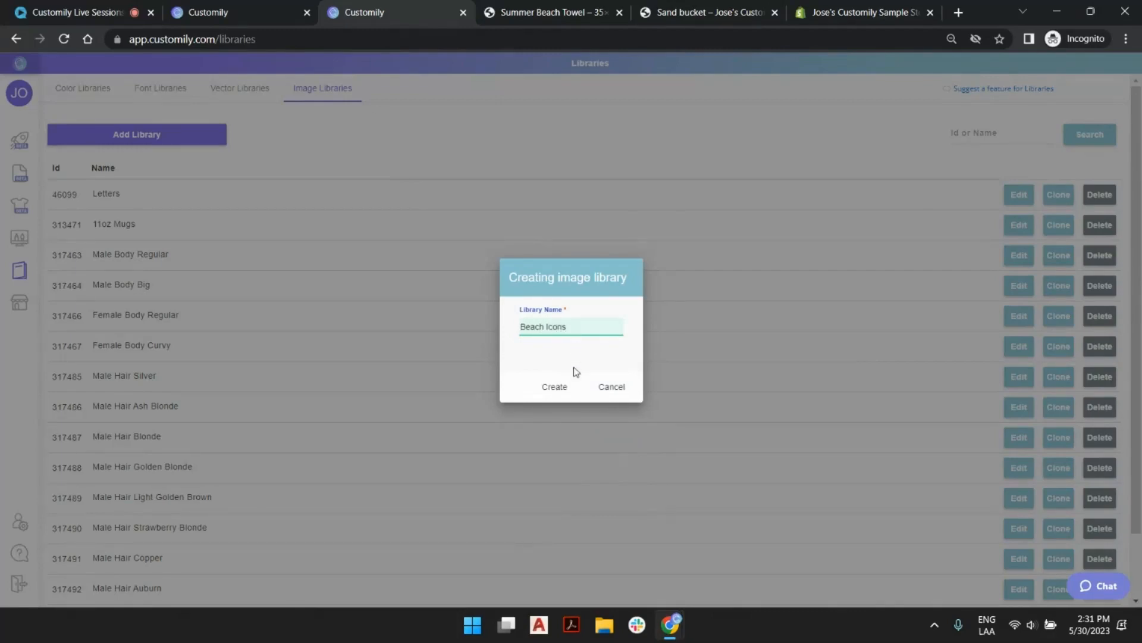
left_click(568, 387)
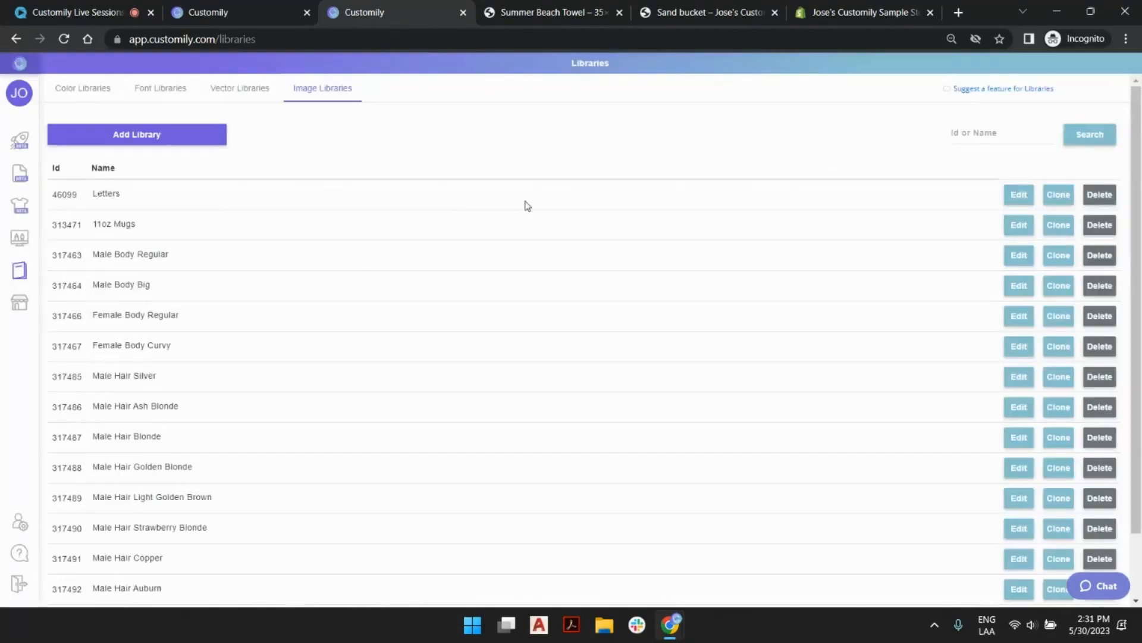
Find the Beach Icons library on the last page of the image library list and open it for editing.
scroll(426, 234, "down", 2)
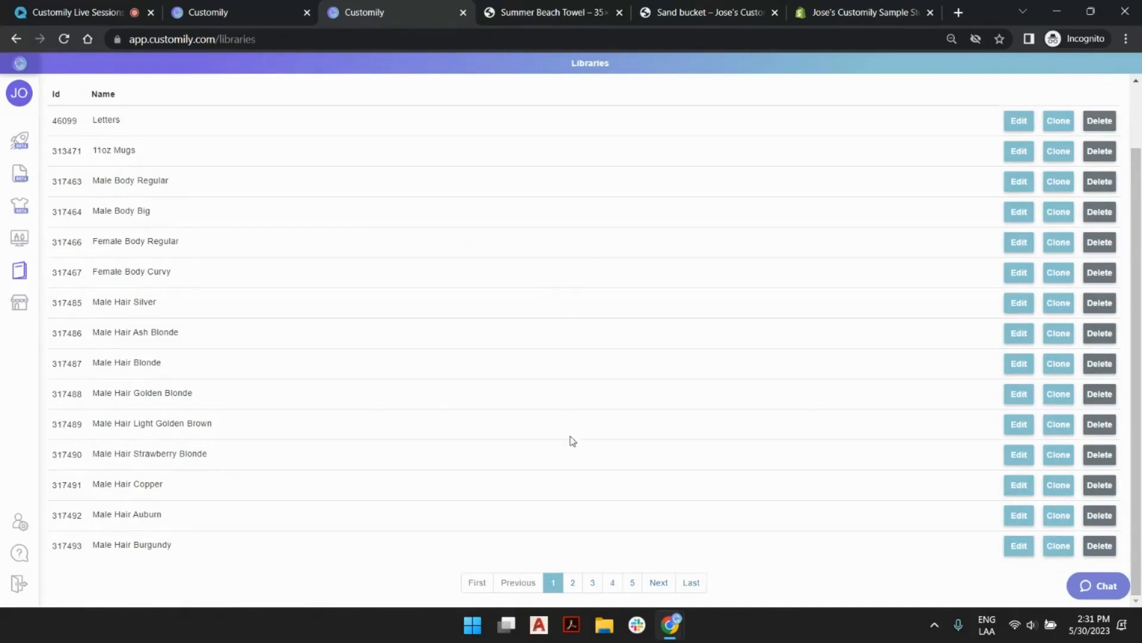
left_click(691, 582)
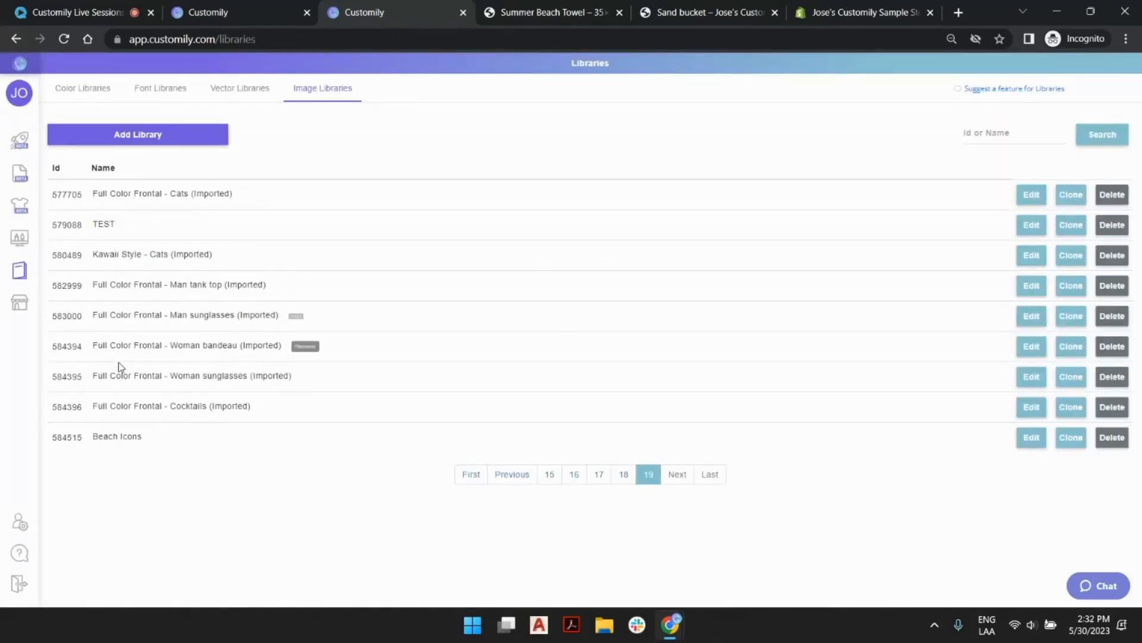
mouse_move(107, 444)
left_click(1034, 446)
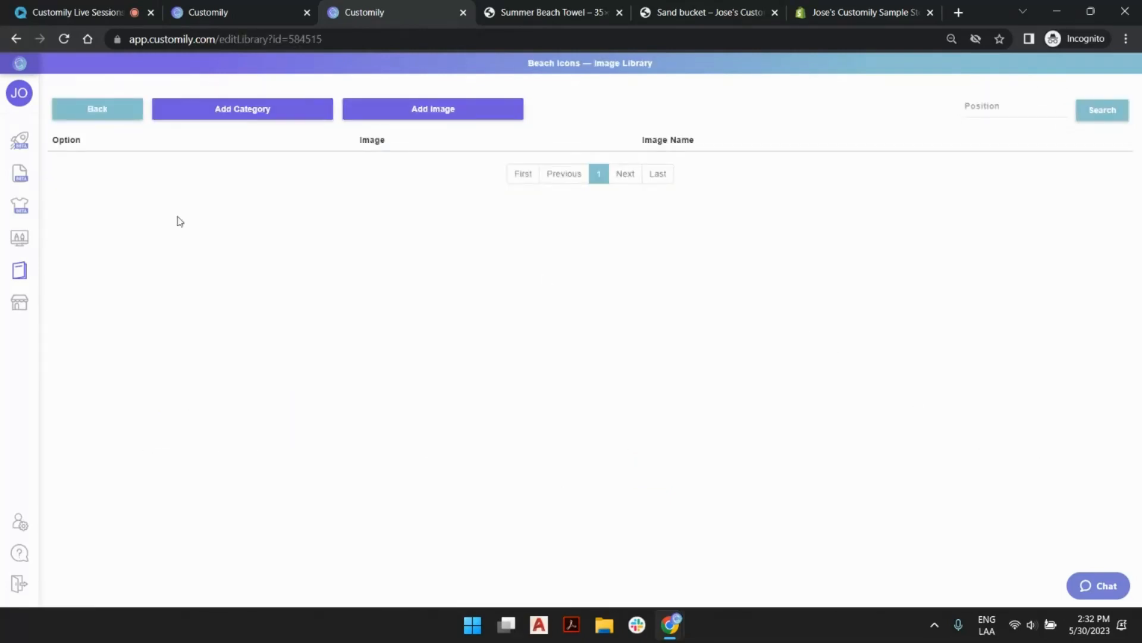
left_click(437, 118)
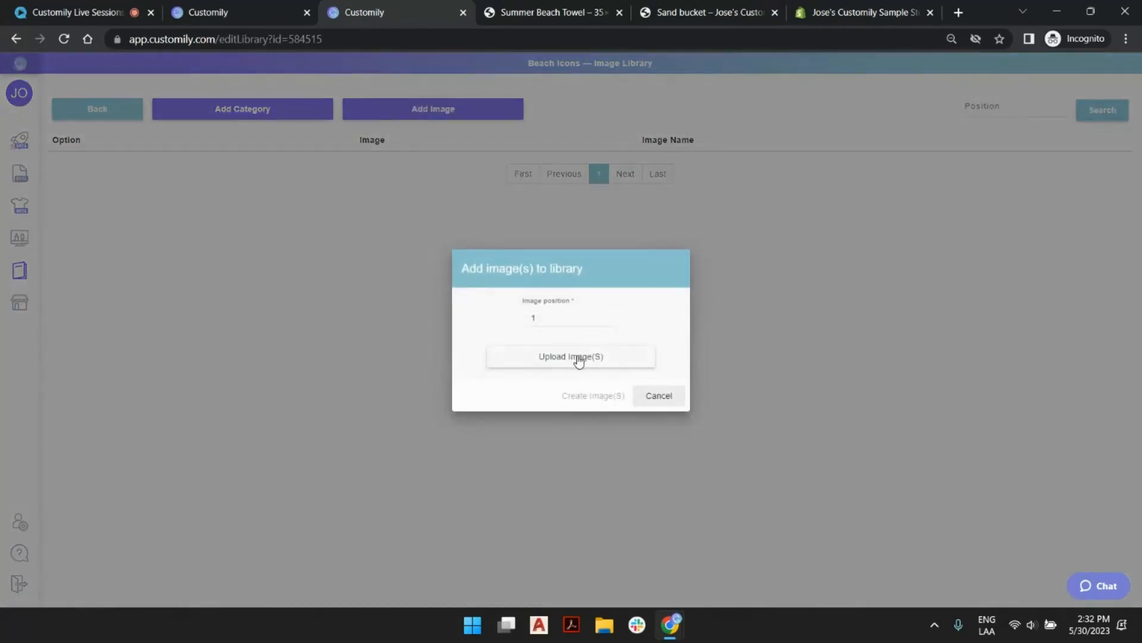
left_click(578, 359)
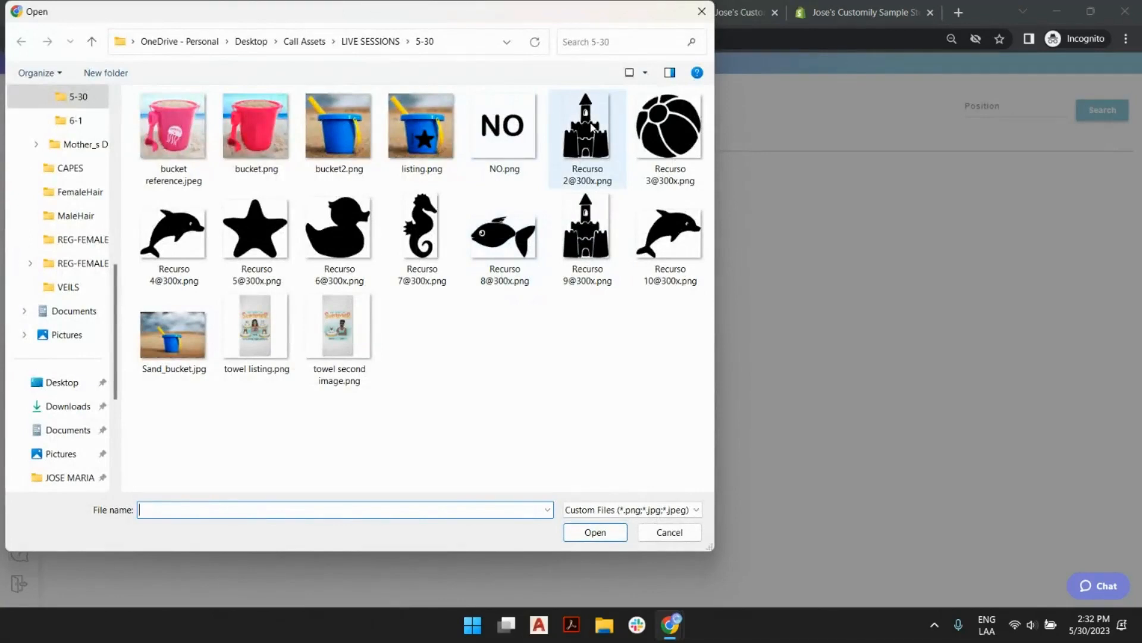
left_click(621, 166)
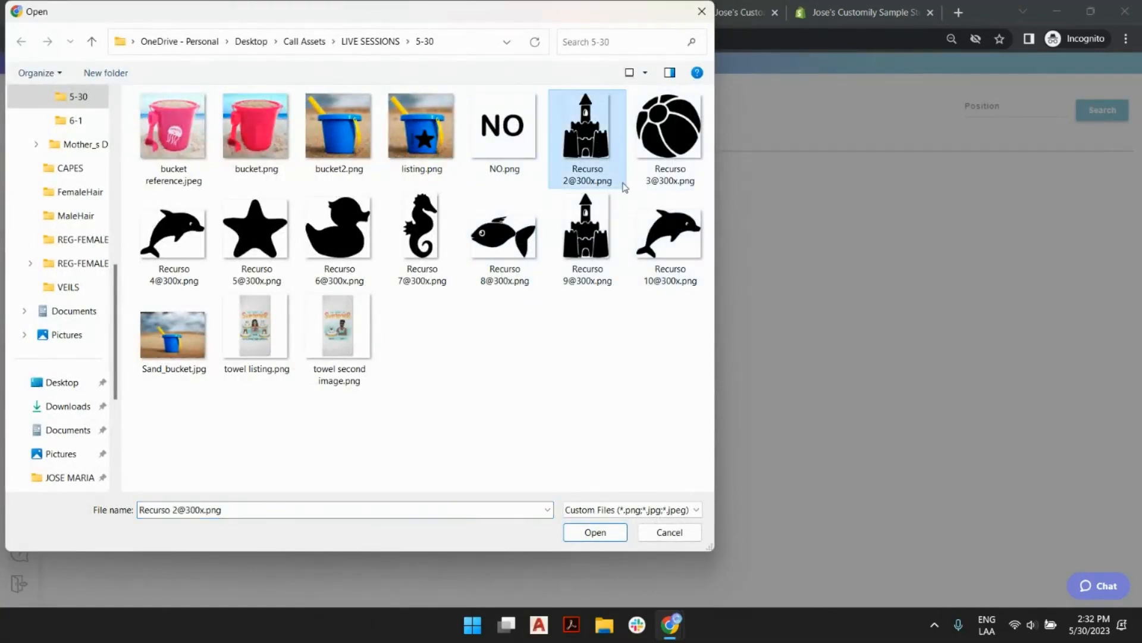
key("Delete")
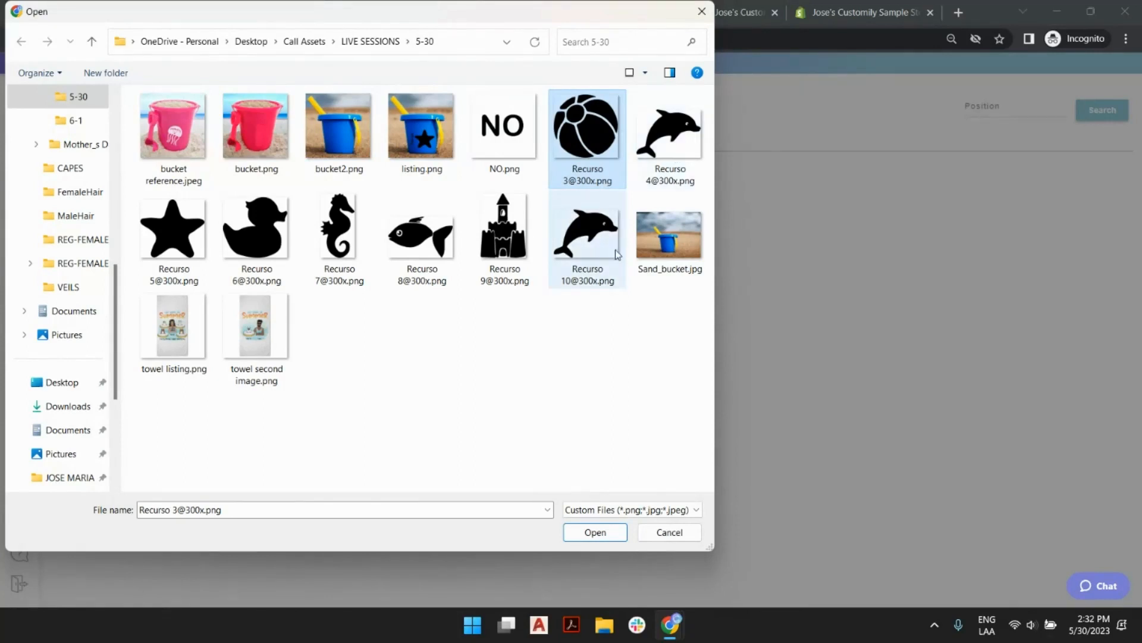
left_click(654, 156)
key("Delete")
left_click(593, 137)
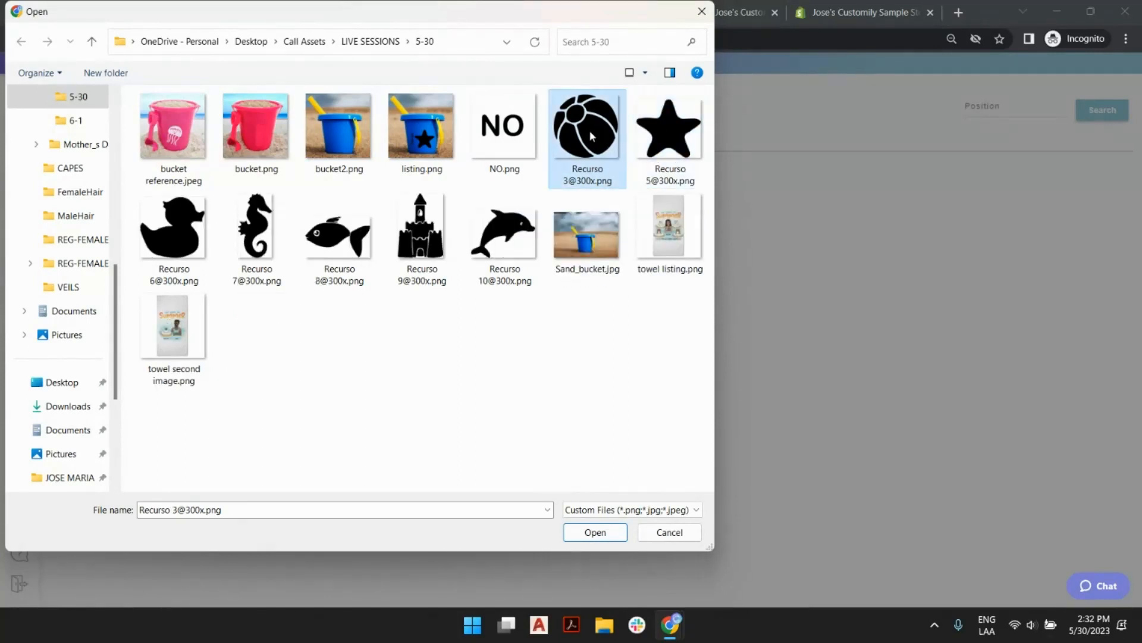
left_click(504, 241, "shift")
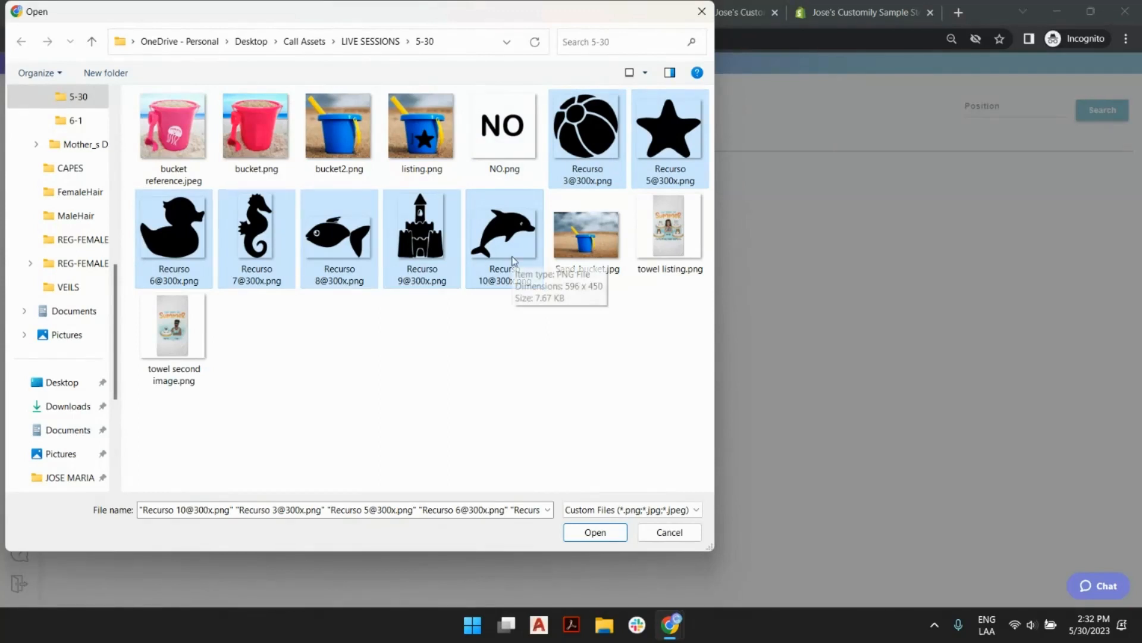
left_click(595, 532)
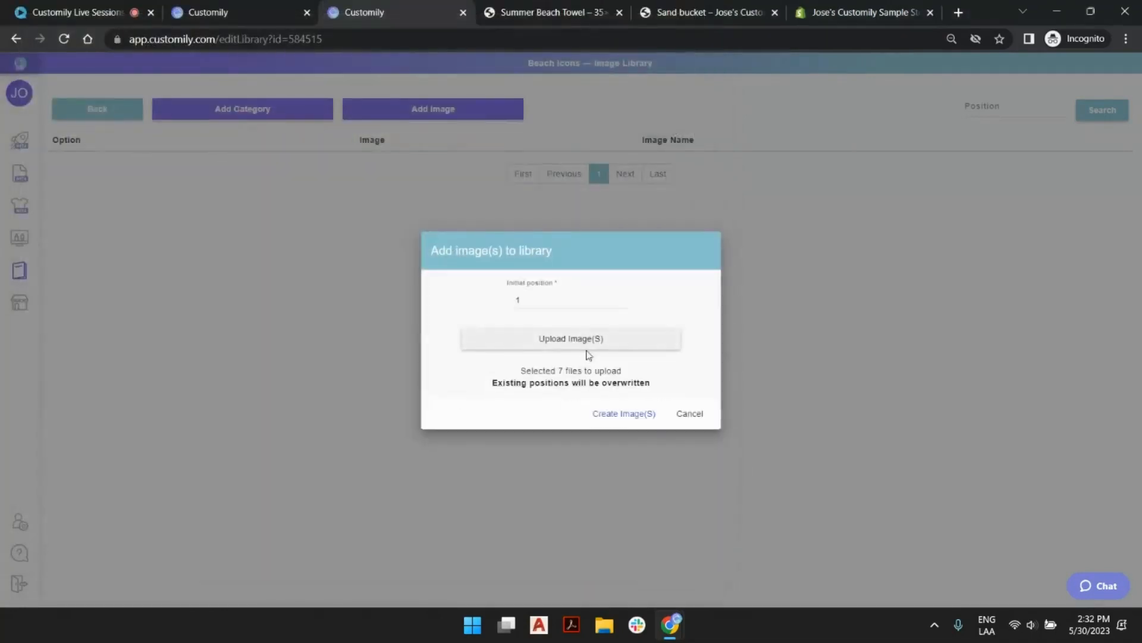
Preview the bucket with the NO icon option on the Sand bucket store page and return to the Beach Icons upload.
left_click(677, 16)
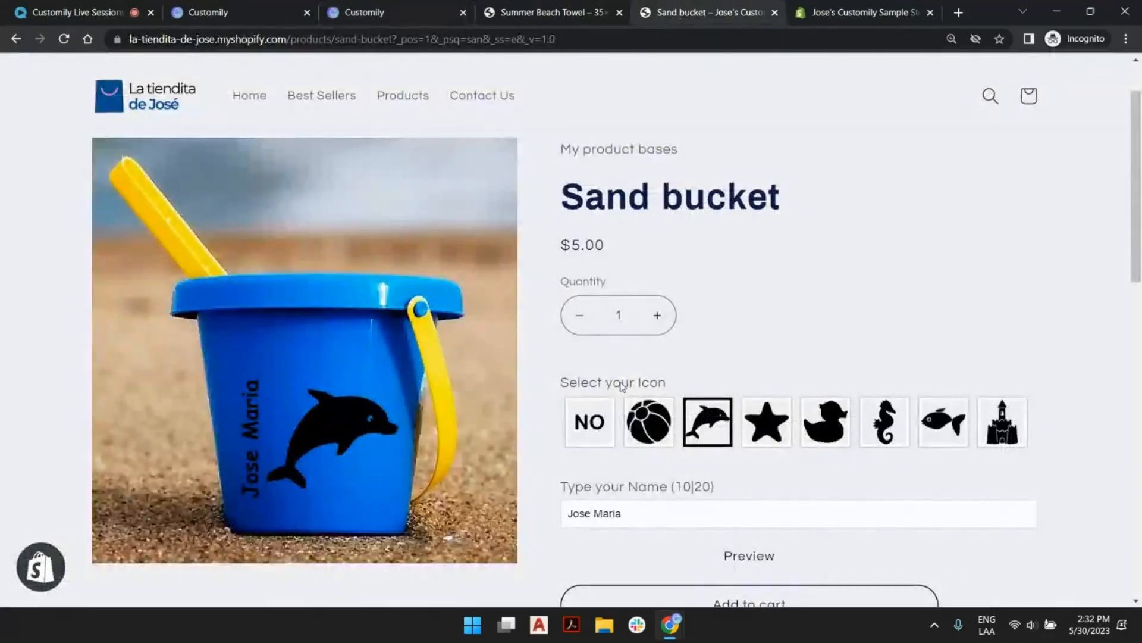
left_click(600, 431)
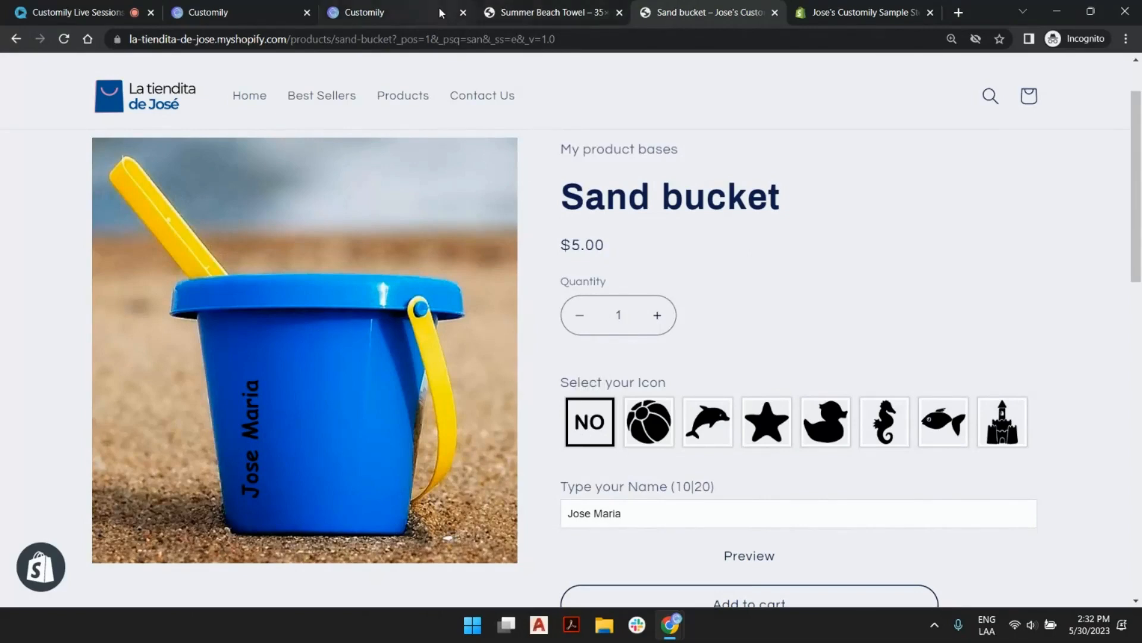
left_click(411, 12)
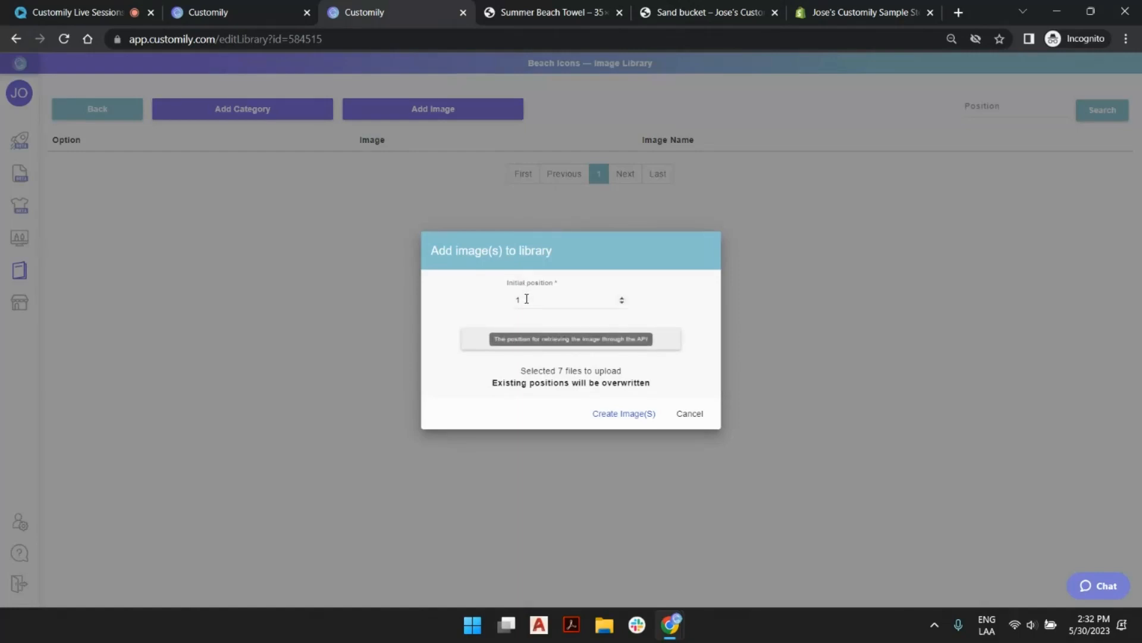
Set the initial position to 2 and create the selected images in the Beach Icons library.
left_click(622, 297)
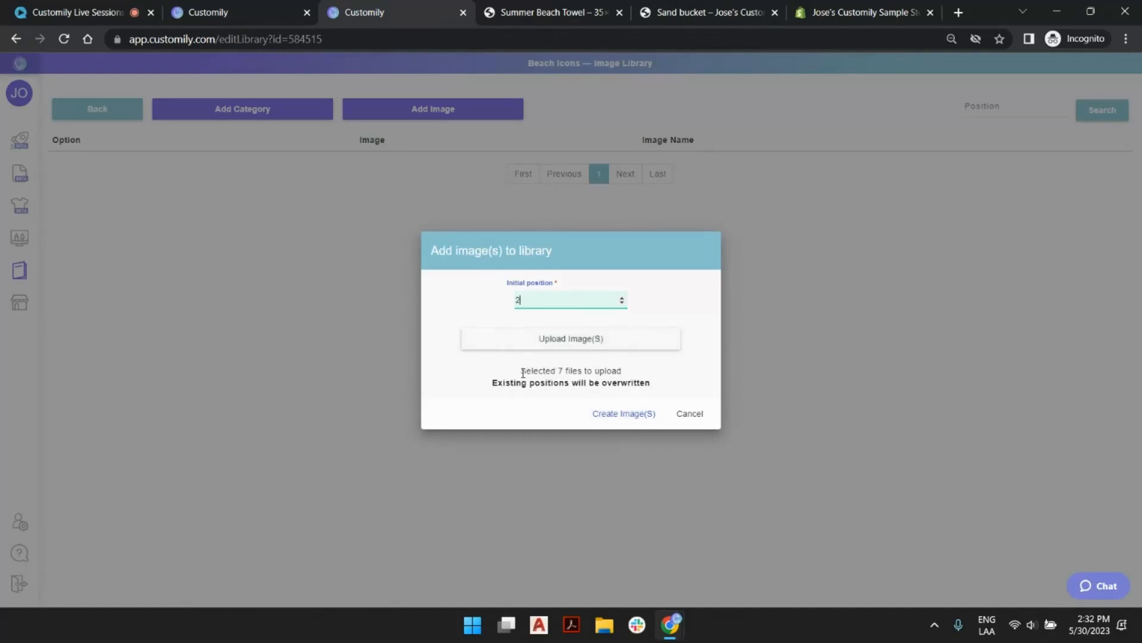
left_click_drag(521, 371, 624, 376)
left_click(627, 376)
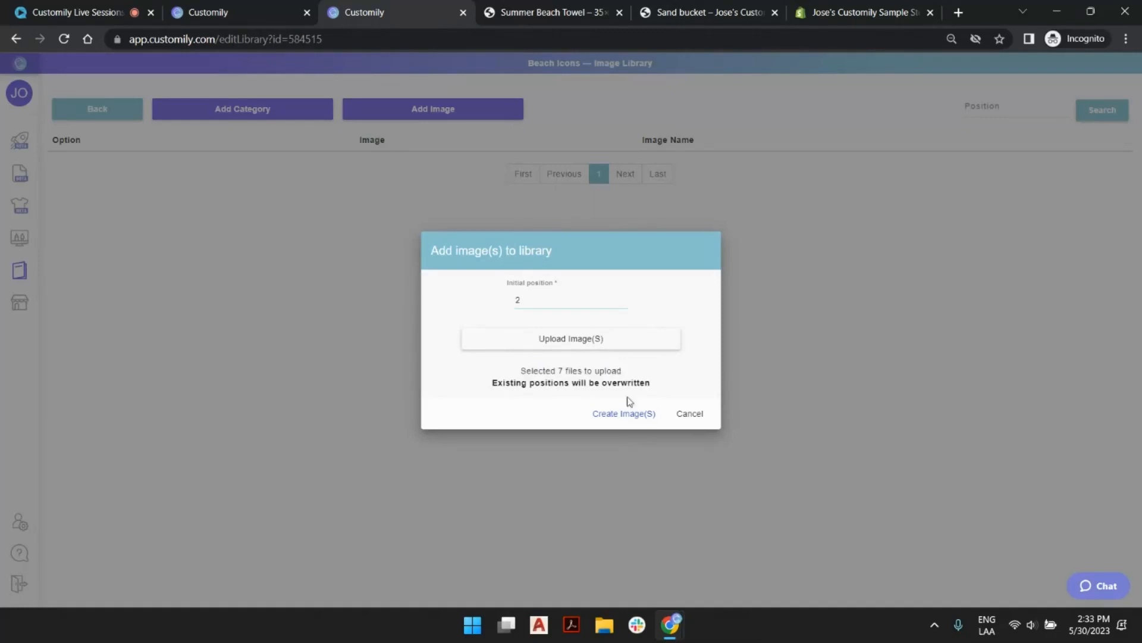
left_click(630, 412)
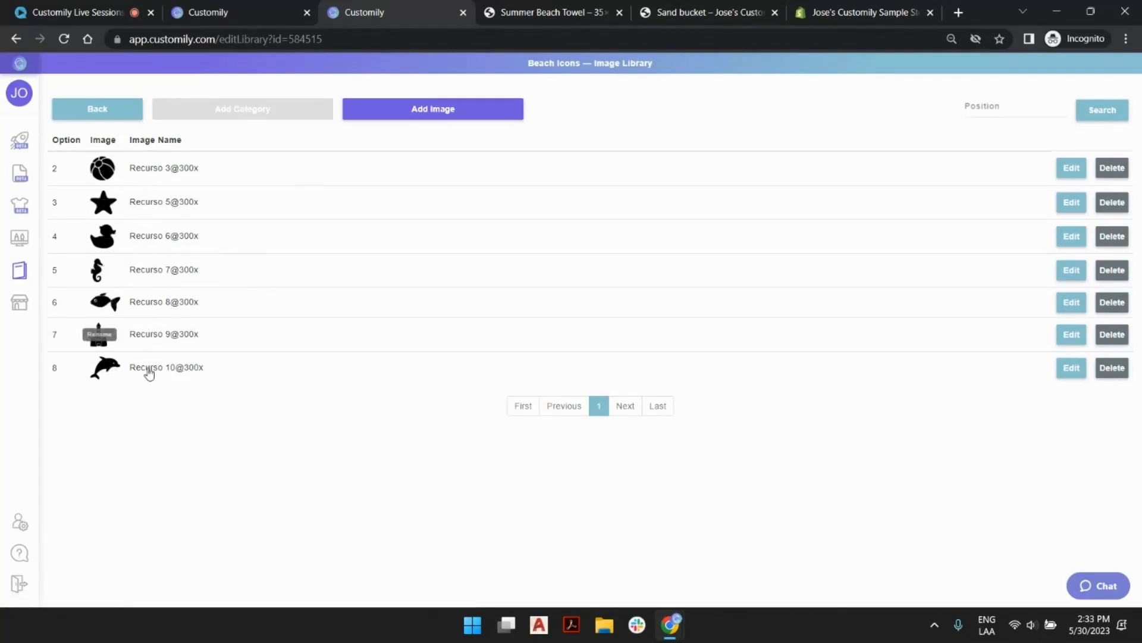
Rename the ball image as Beach Ball and the star image as Starfish.
left_click(153, 169)
left_click(153, 169)
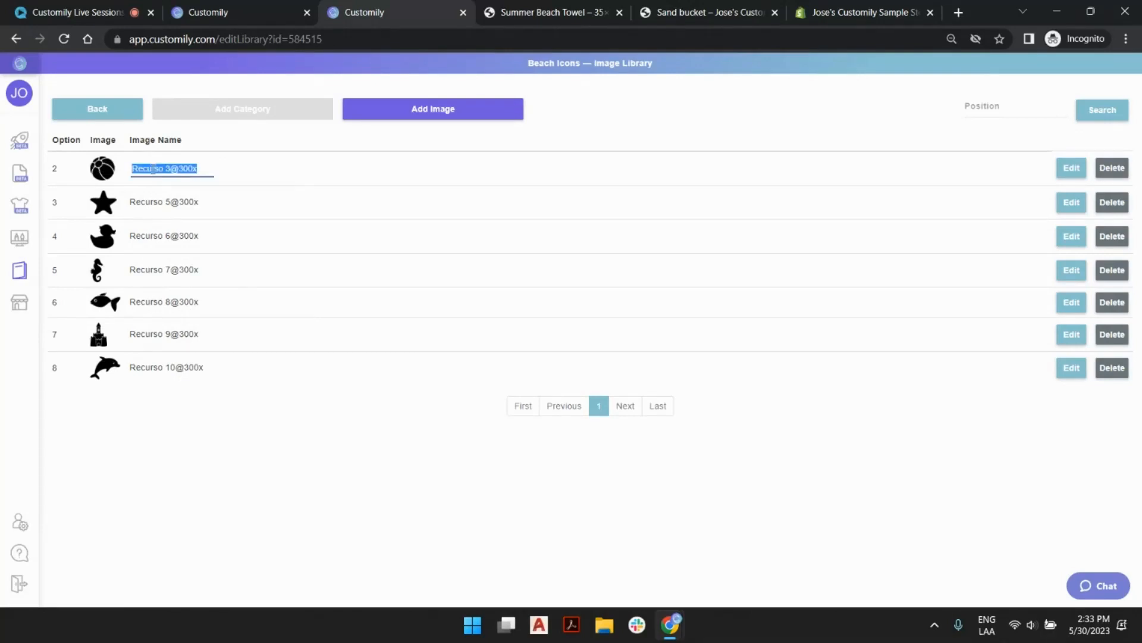
type("Beach Ball")
key("Return")
double_click(177, 202)
key("ctrl+a")
type("Sta")
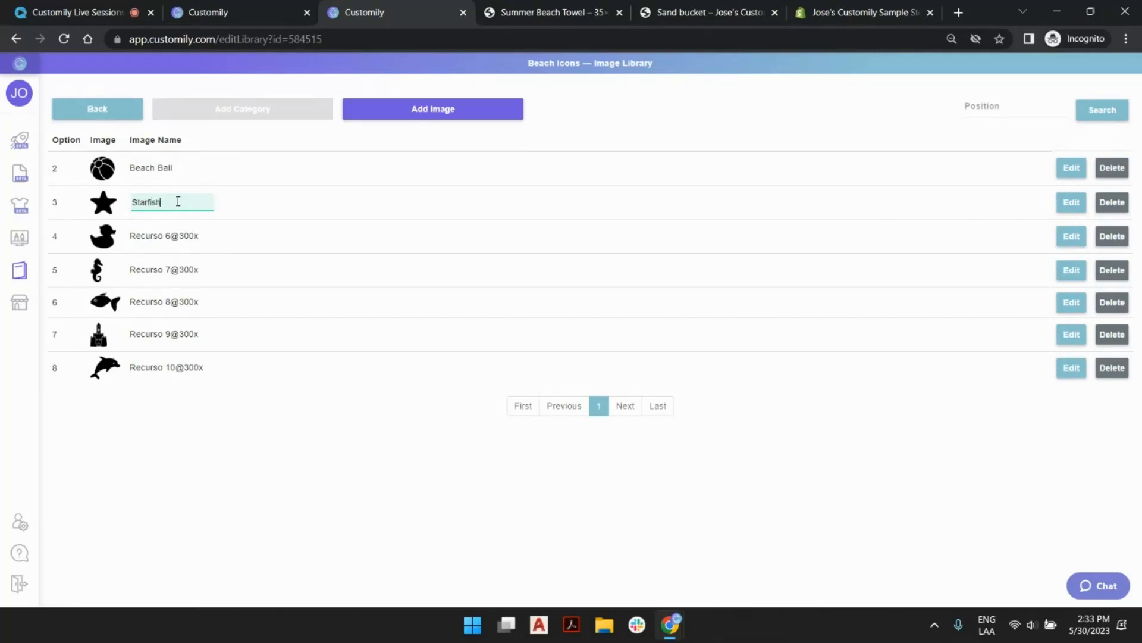
key("Return")
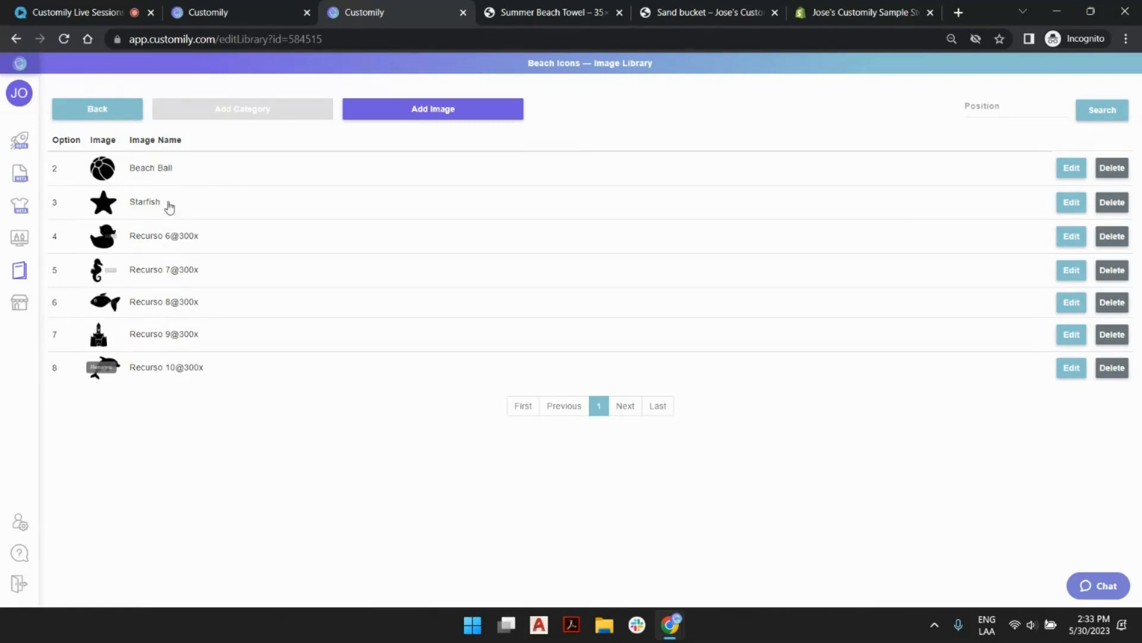
Check the icon names on the Sand bucket store page and rename the duck image in the library as Duck.
left_click(672, 15)
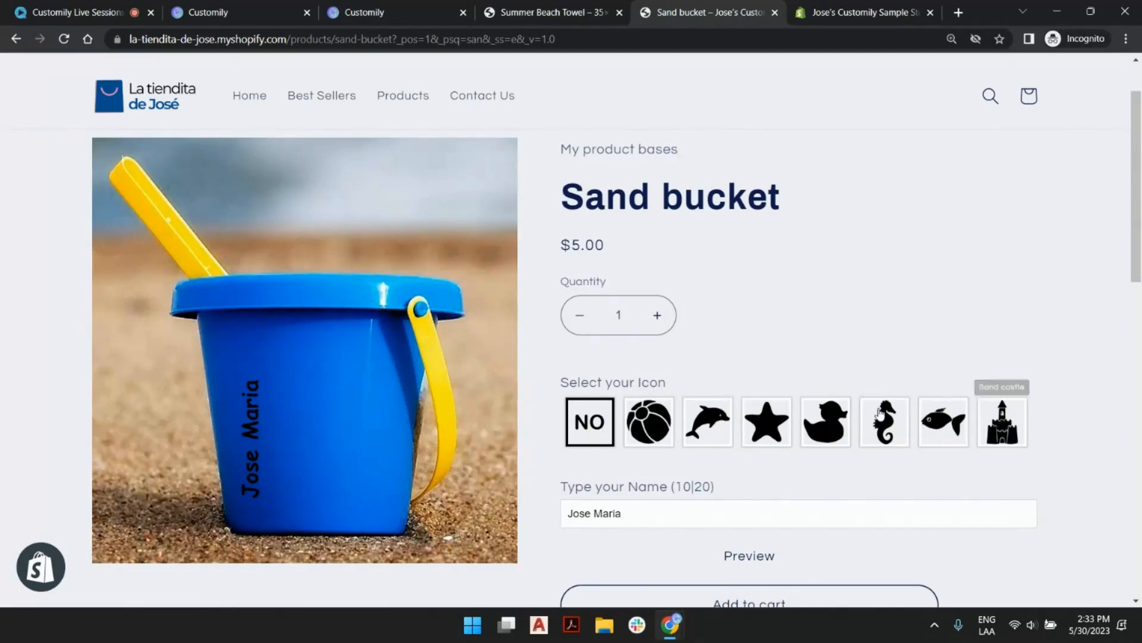
left_click(409, 16)
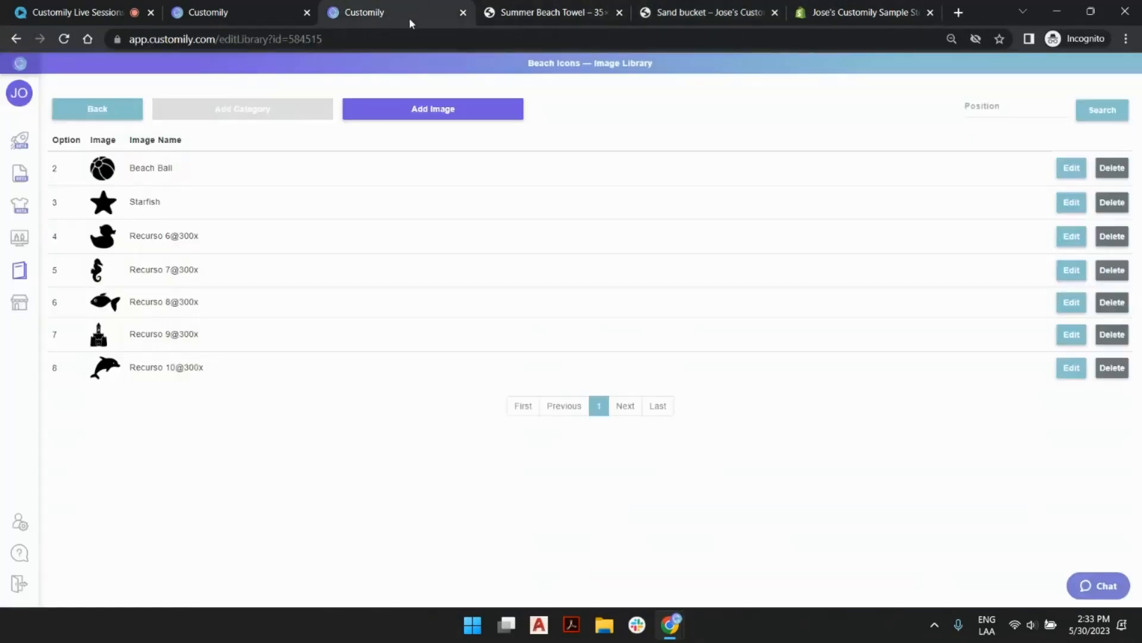
left_click(161, 238)
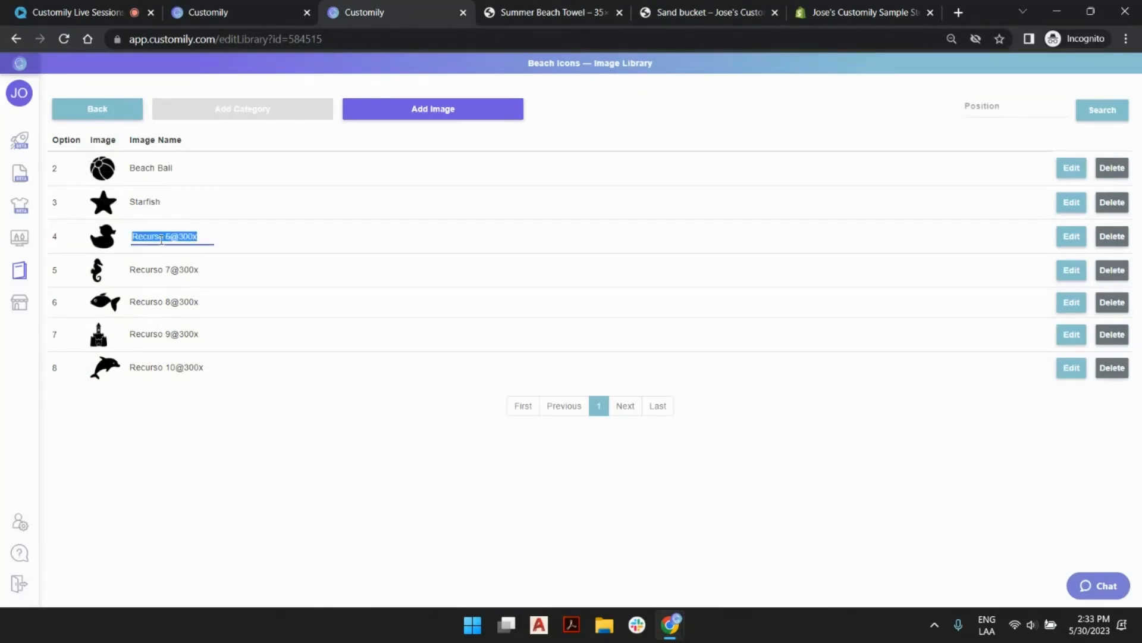
type("duck")
key("Return")
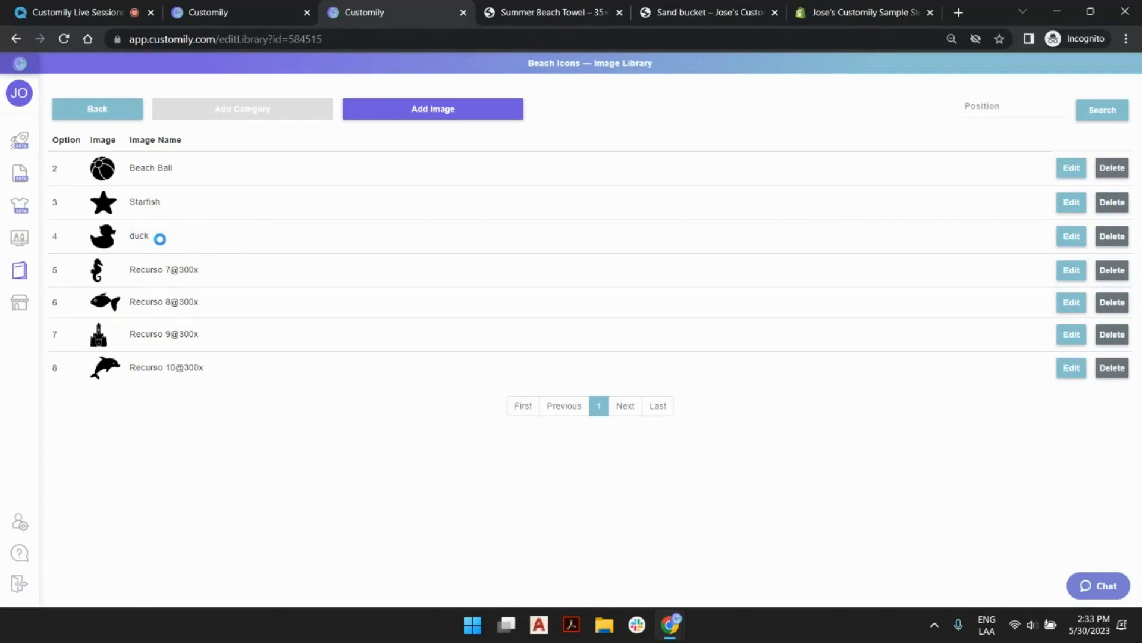
left_click(161, 238)
type("Duck")
key("Return")
Rename the seahorse image as Seahorse and the fish image as fish.
left_click(152, 269)
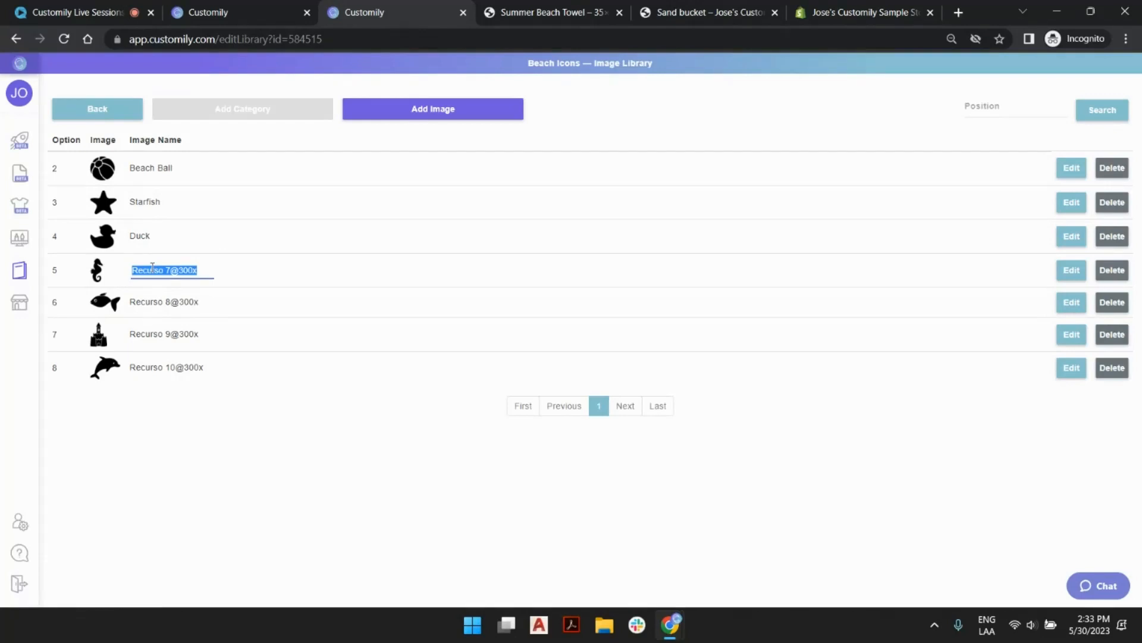
type("Seahor")
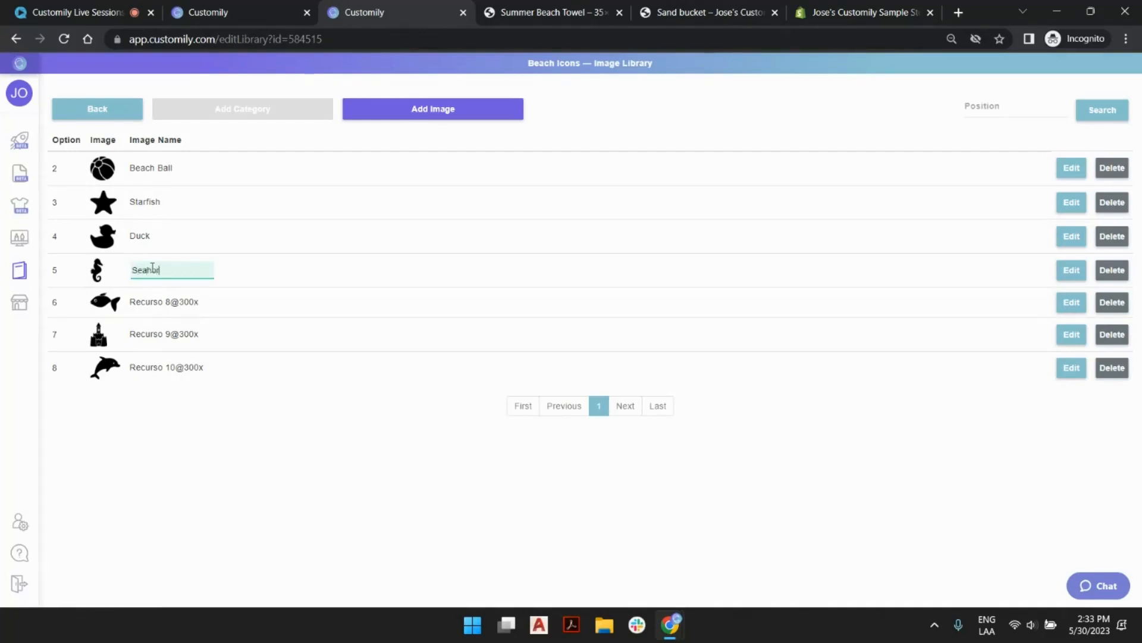
type("se")
key("Return")
left_click(169, 302)
type("fish")
key("Return")
Rename the castle image as Sand Castle.
double_click(152, 329)
key("ctrl+a")
type("Sand Castle")
key("Return")
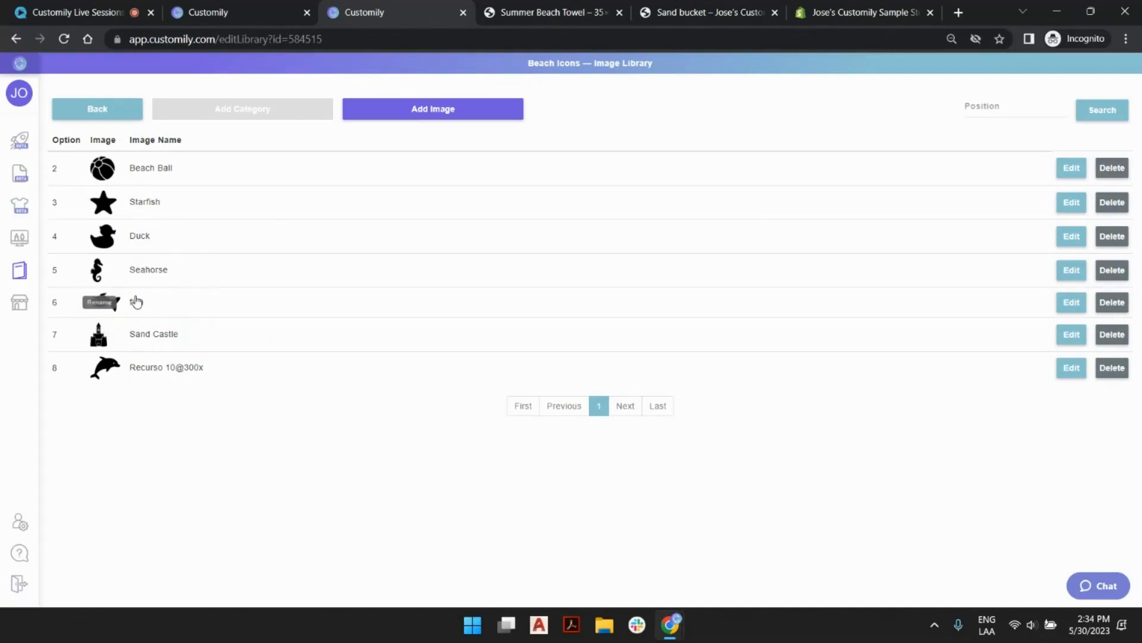
Rename the fish image as Fish and the dolphin image as Dolphin, and return to the list of image libraries.
left_click(137, 302)
type("Fis")
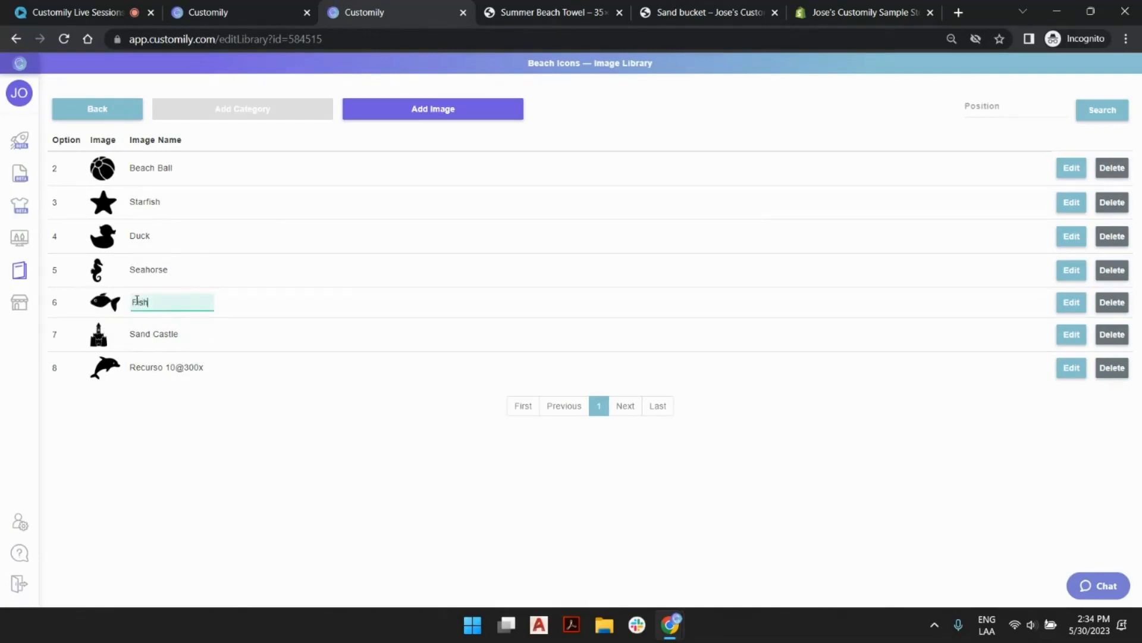
type("h")
key("Return")
left_click(174, 369)
type("D")
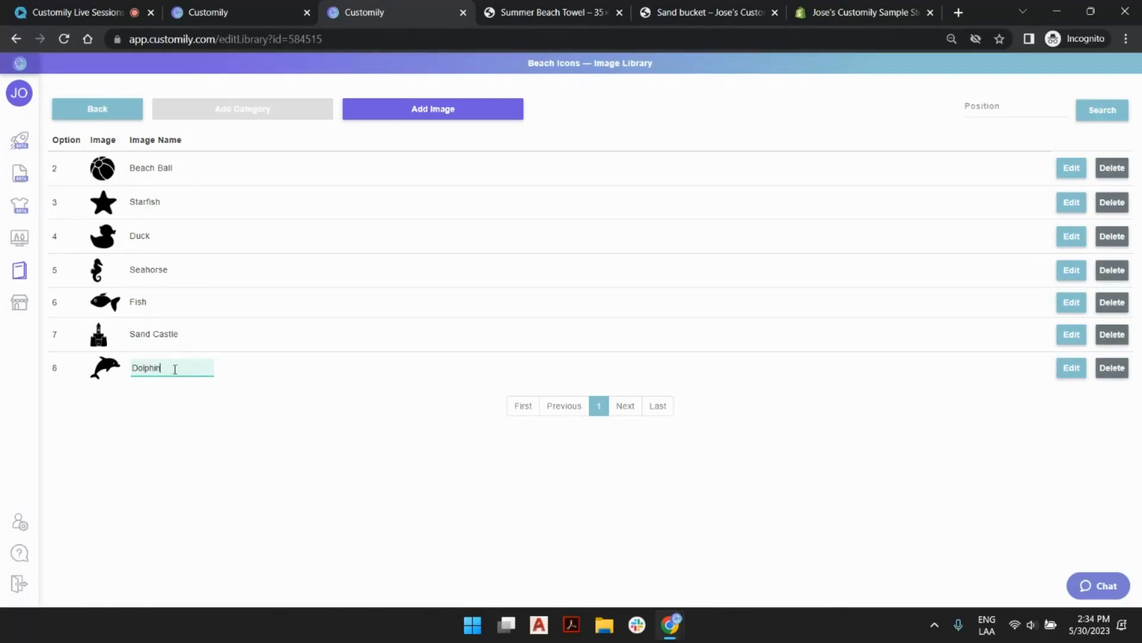
type("olphin")
key("Return")
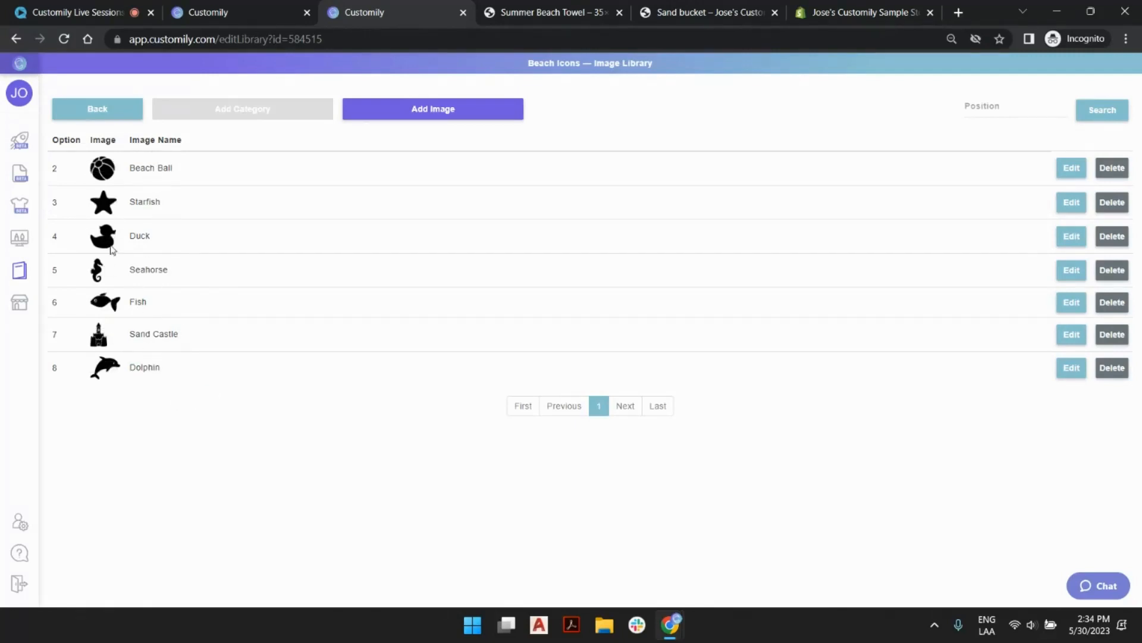
left_click(118, 107)
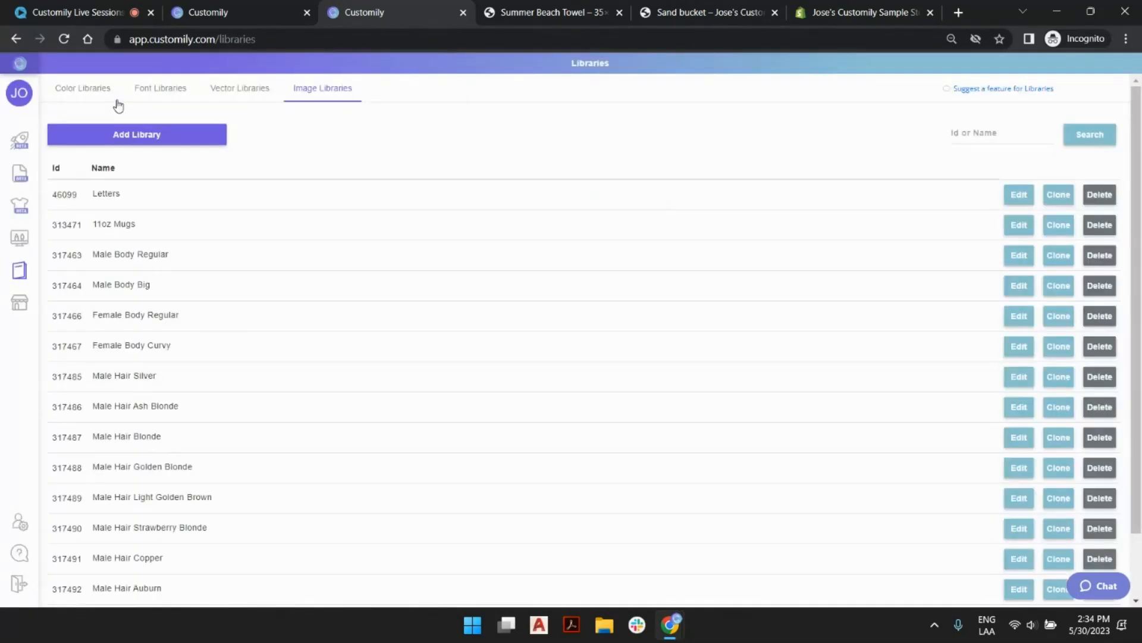
Search the image libraries for beach and assign the Beach Icons library to the design's dynamic image element.
left_click(235, 13)
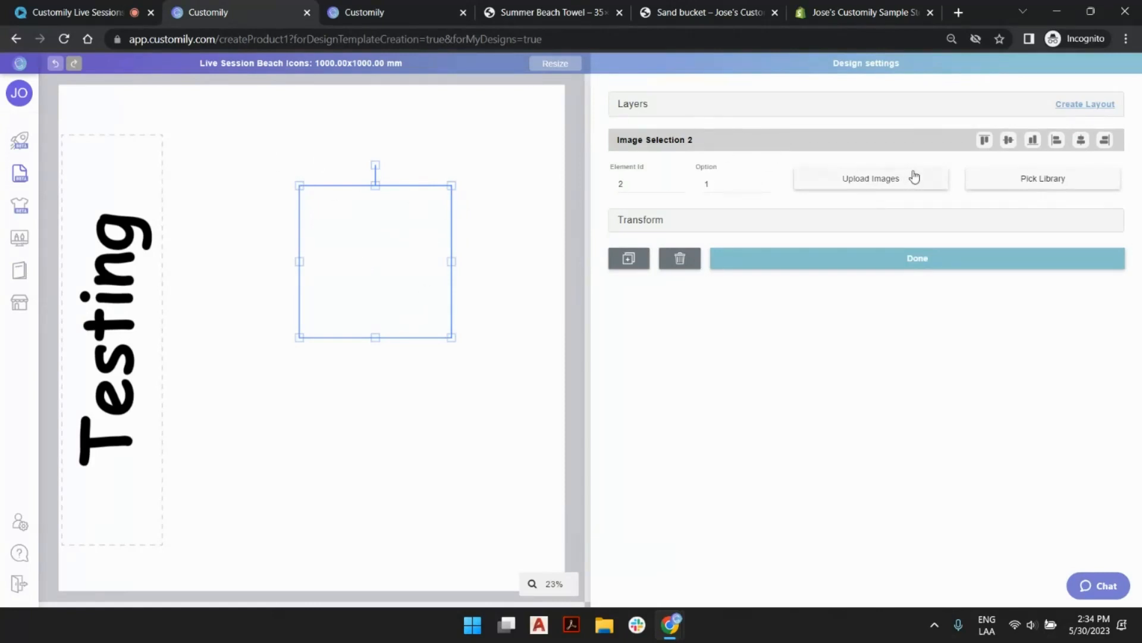
left_click(1060, 189)
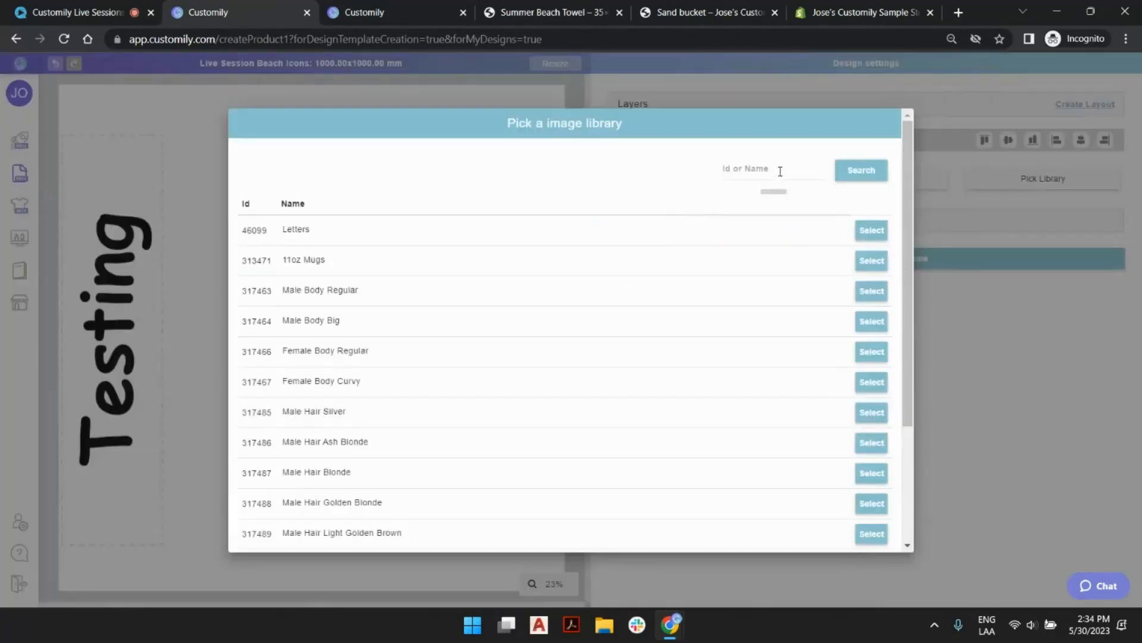
left_click(778, 176)
type("beac")
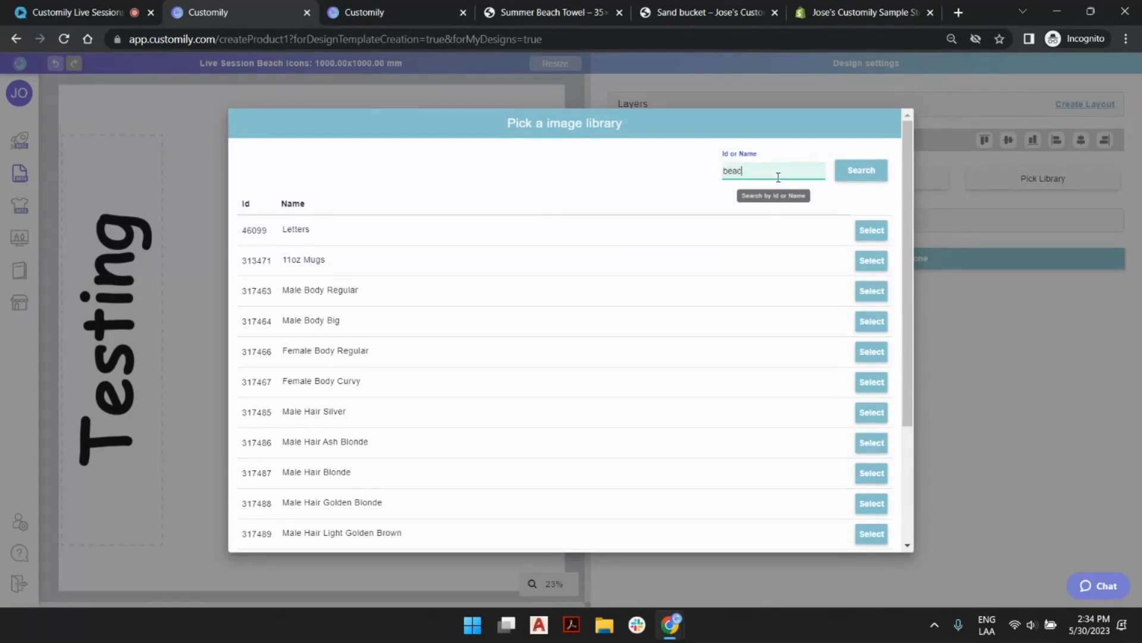
type("h")
left_click(872, 171)
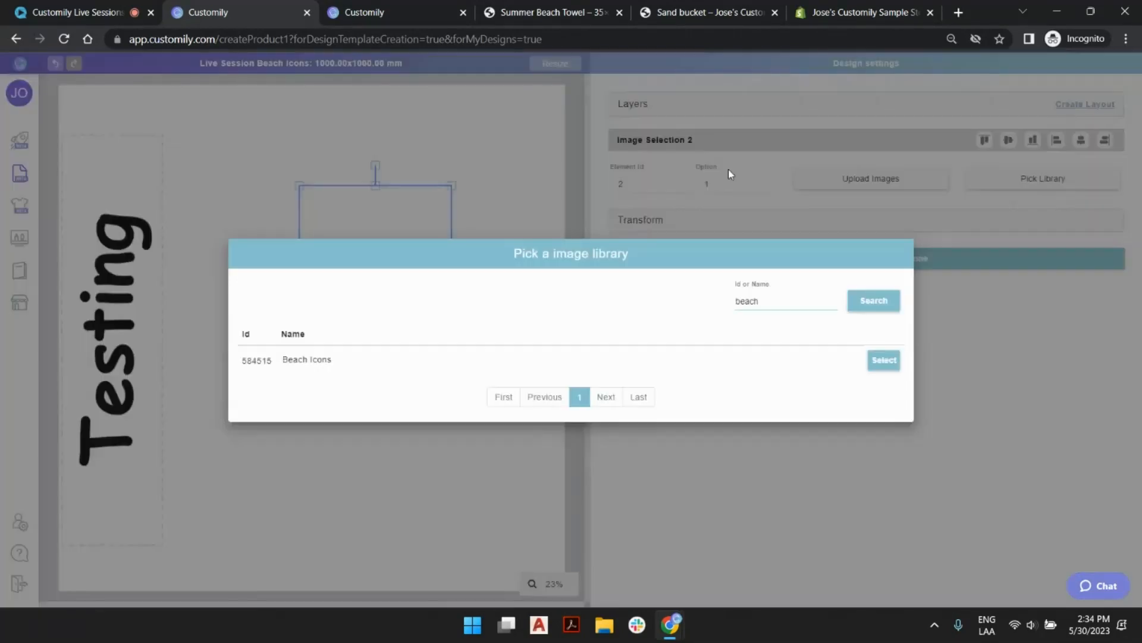
left_click(883, 361)
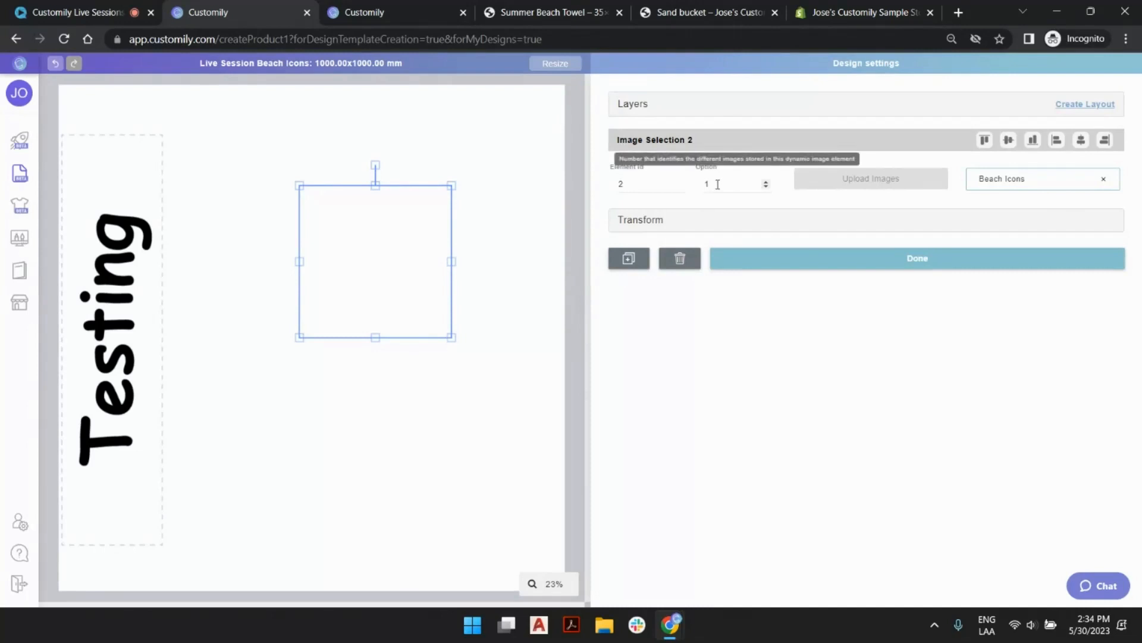
Set the image element's option to 8 and enlarge the element to fill the space beside the Testing text.
left_click(767, 183)
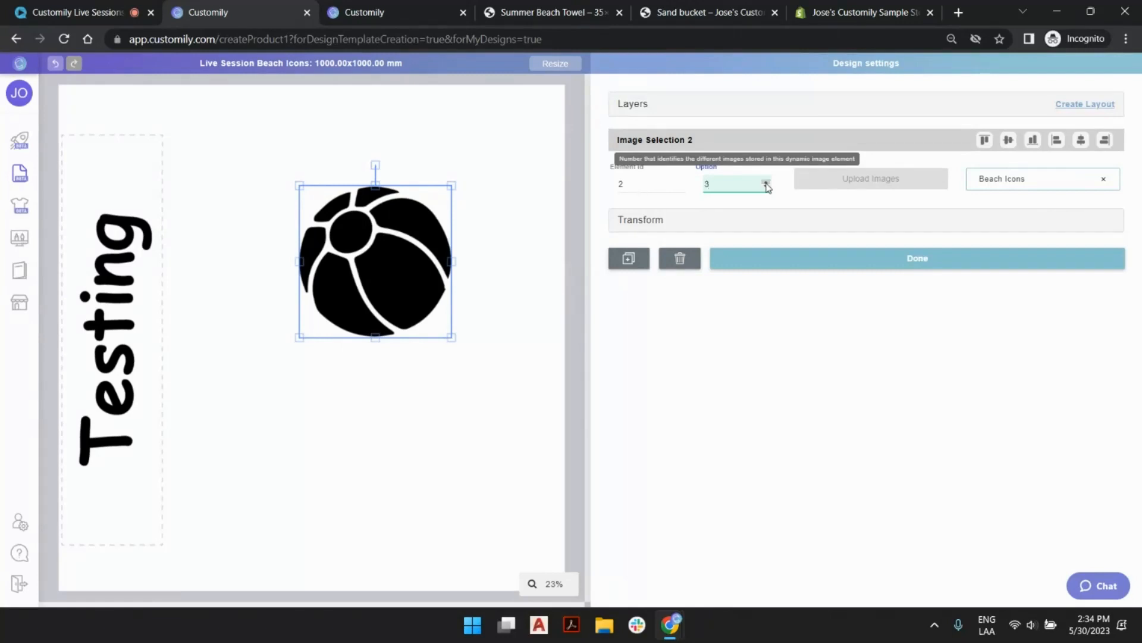
left_click(766, 182)
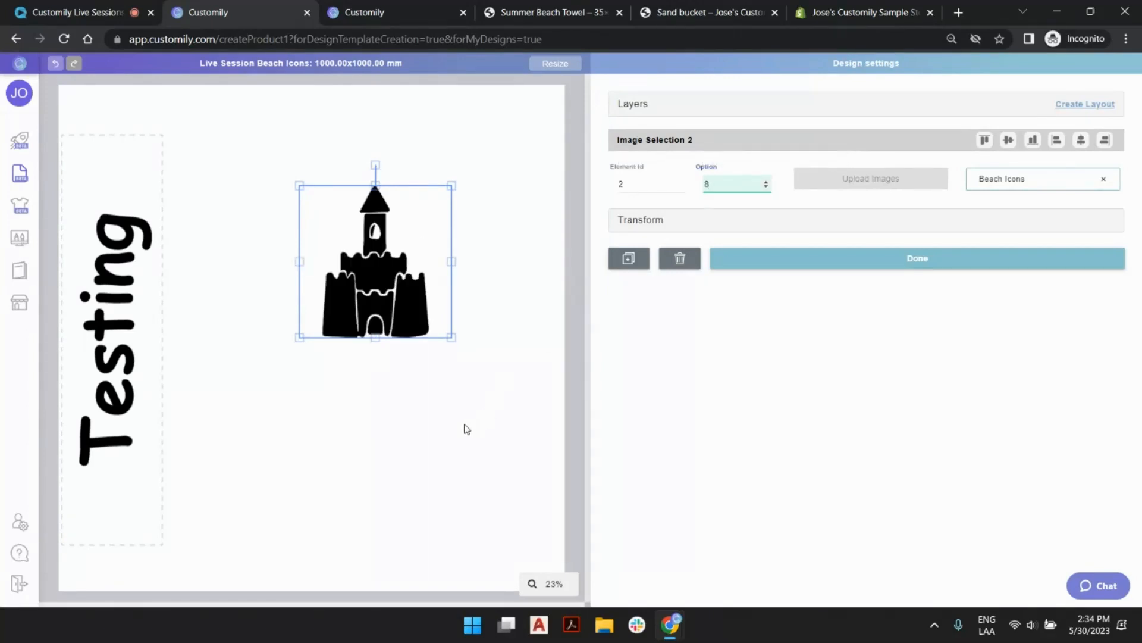
left_click_drag(446, 335, 564, 451)
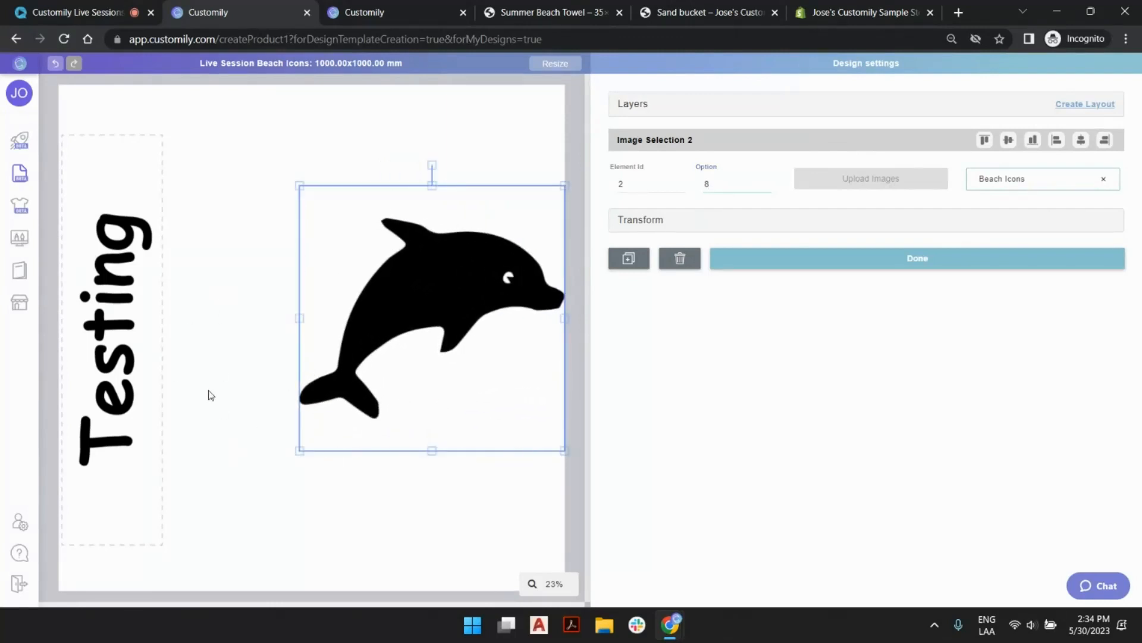
left_click_drag(297, 454, 173, 575)
mouse_move(173, 185)
left_mouse_down()
mouse_move(127, 153)
mouse_move(159, 167)
left_mouse_up()
left_click(130, 153)
left_click(168, 175)
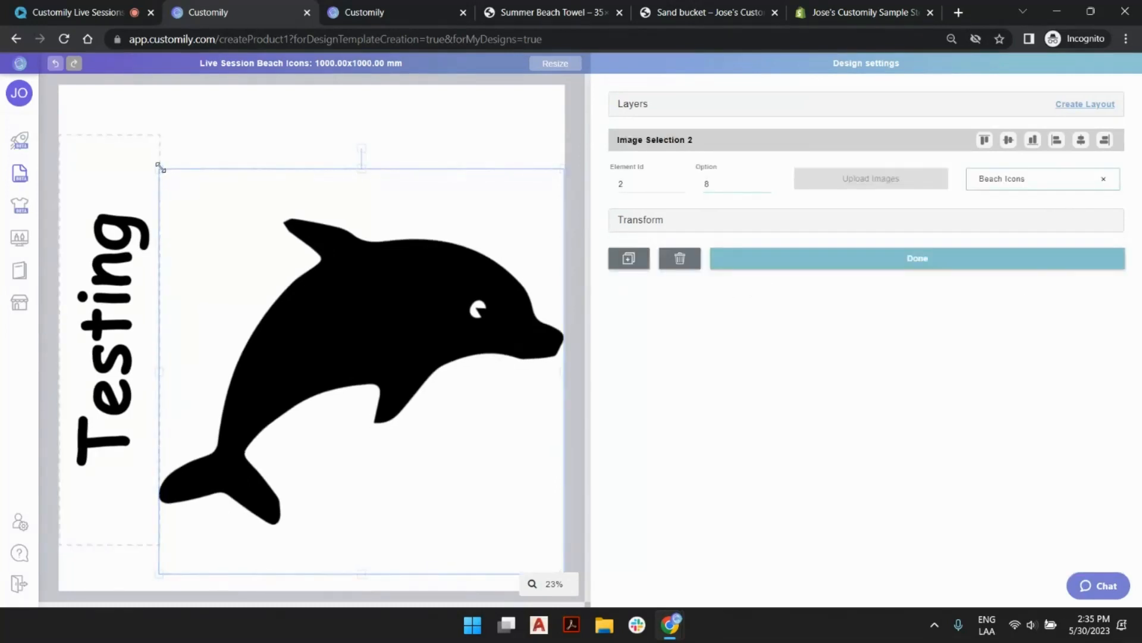
Center the dolphin image and the Testing text box vertically on the canvas.
left_click(1010, 142)
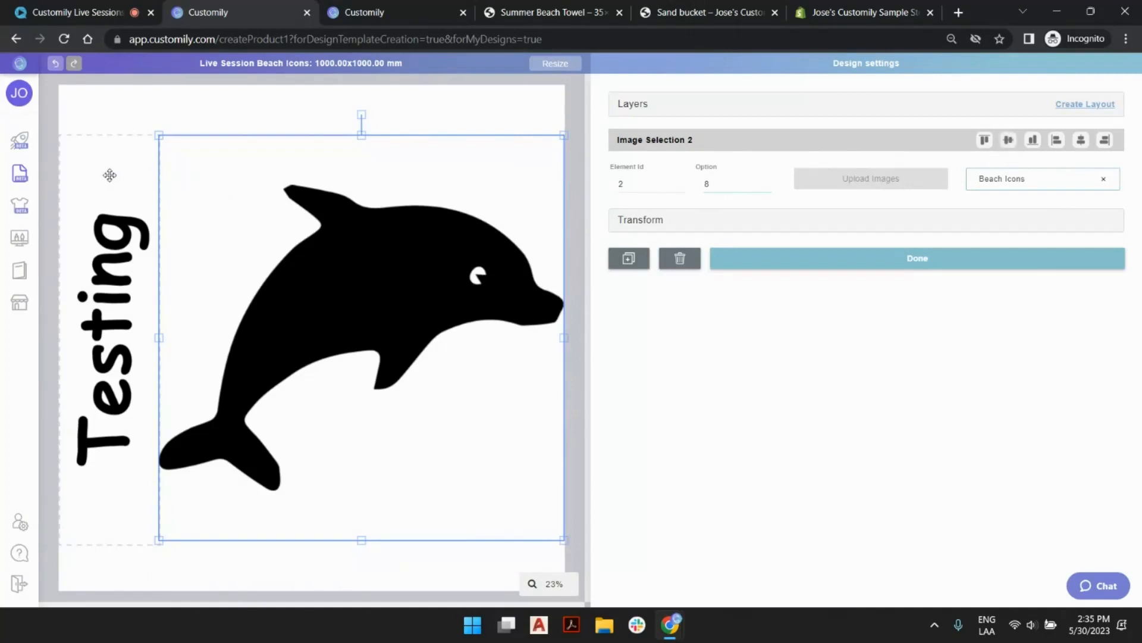
left_click(110, 175)
left_click(1008, 140)
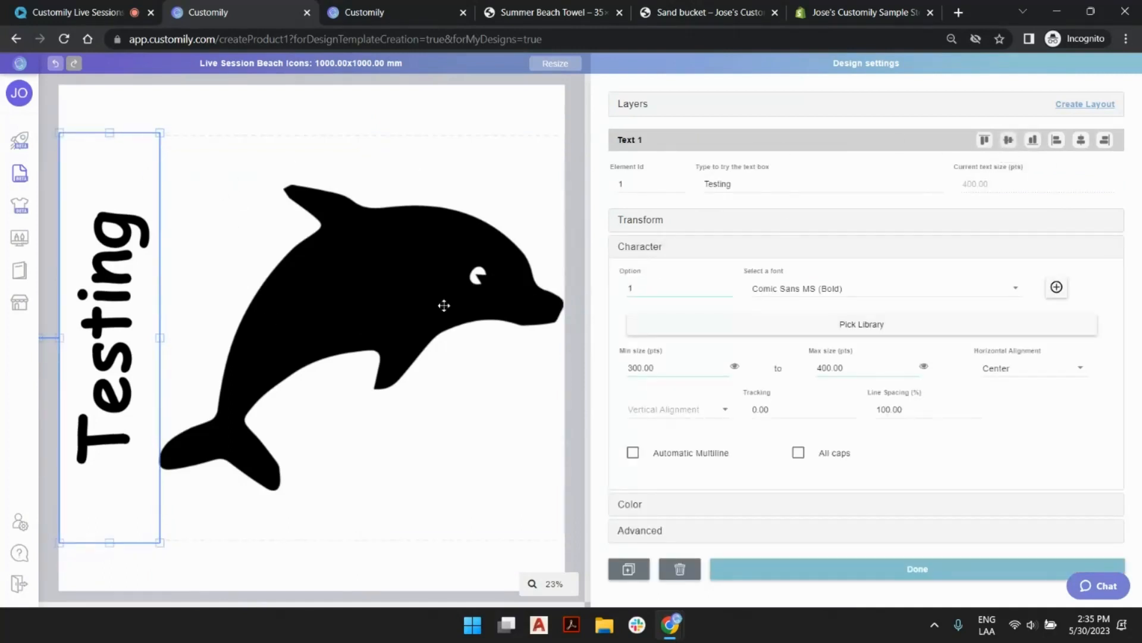
scroll(466, 355, "down", 3)
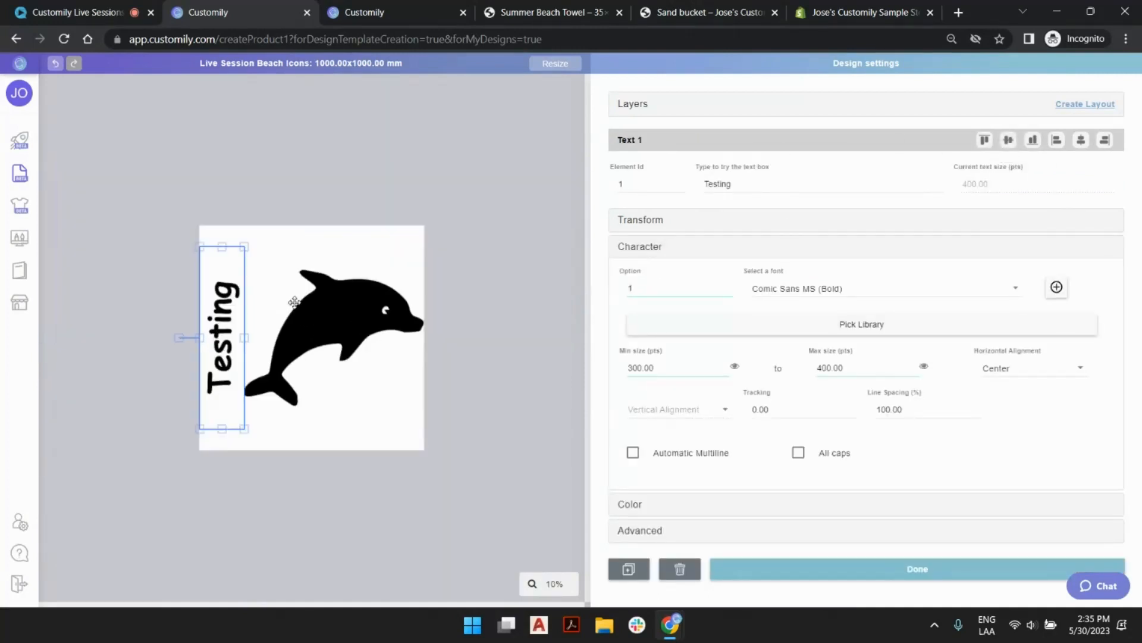
left_click(526, 203)
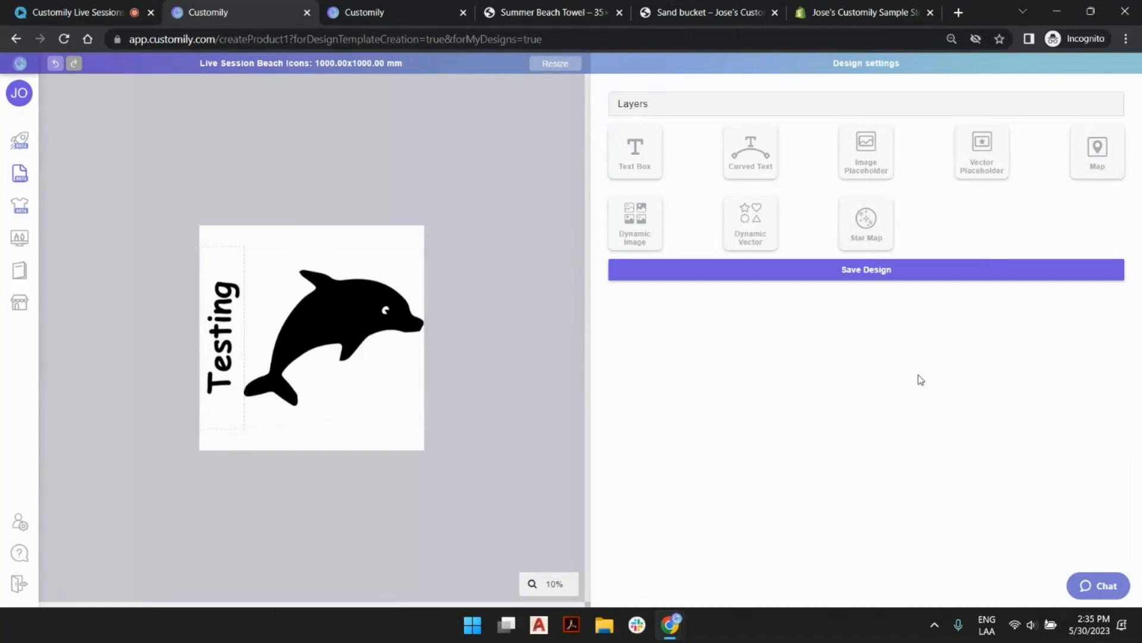
Save the Live Session Beach Icons design and go to page 3 of the designs list.
left_click(809, 280)
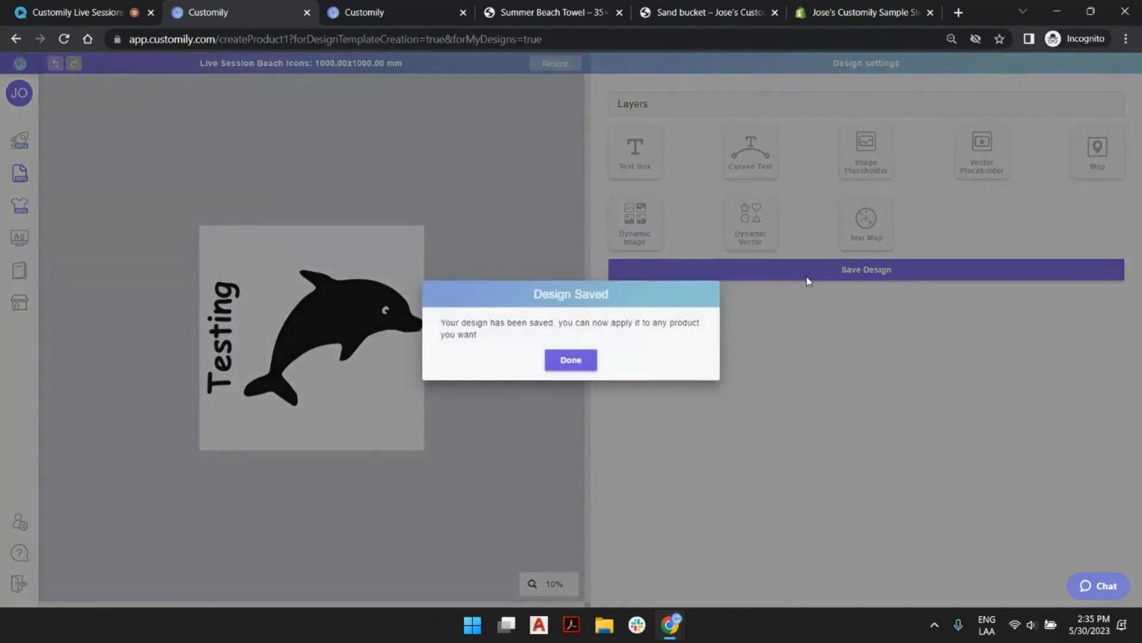
left_click(563, 360)
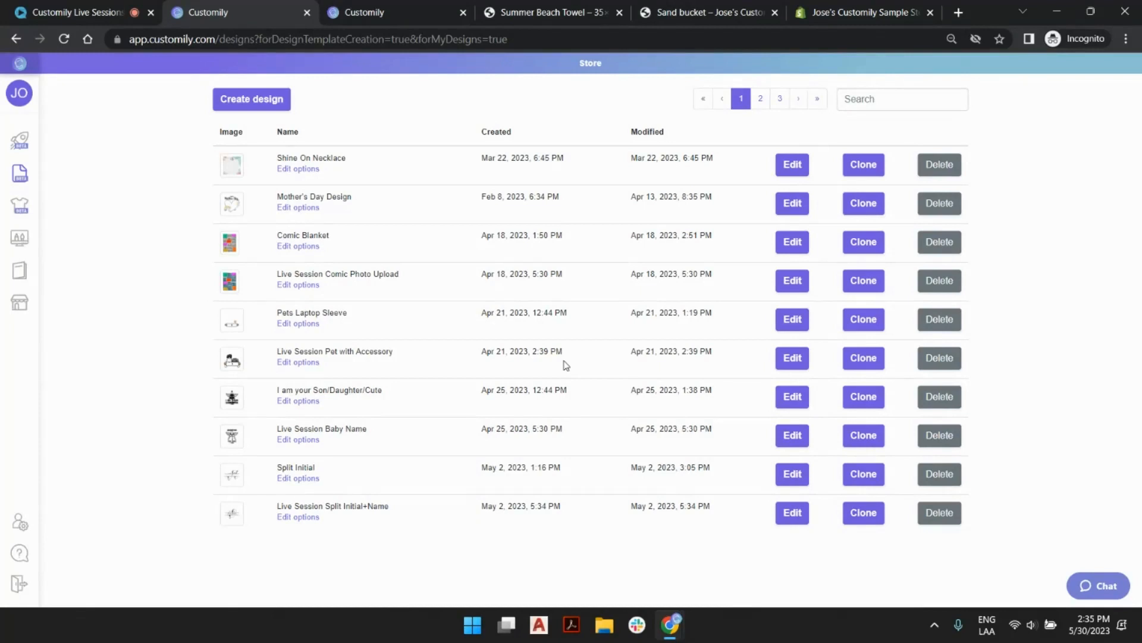
left_click(779, 100)
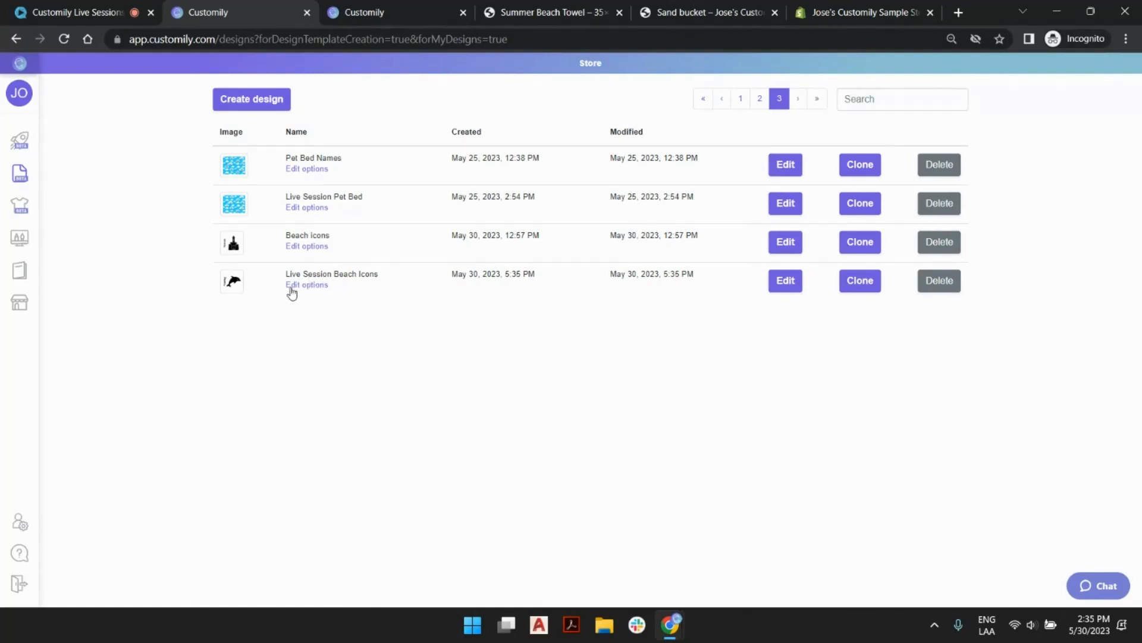
Review the icon and name options on the Sand bucket store page and return to the designs list.
left_click(669, 13)
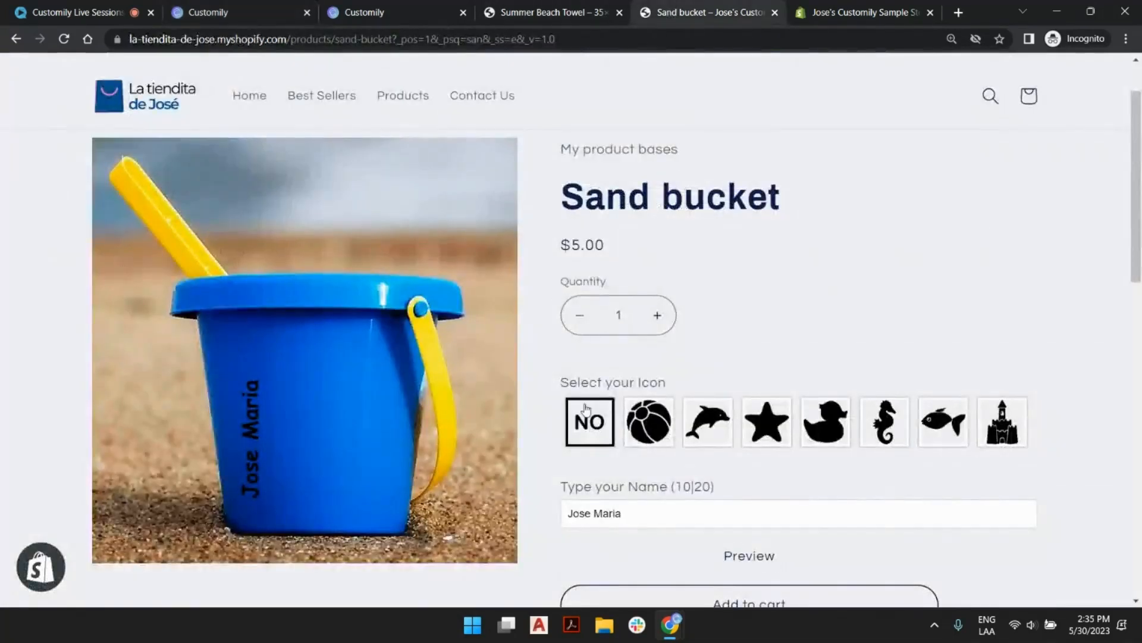
scroll(601, 333, "down", 1)
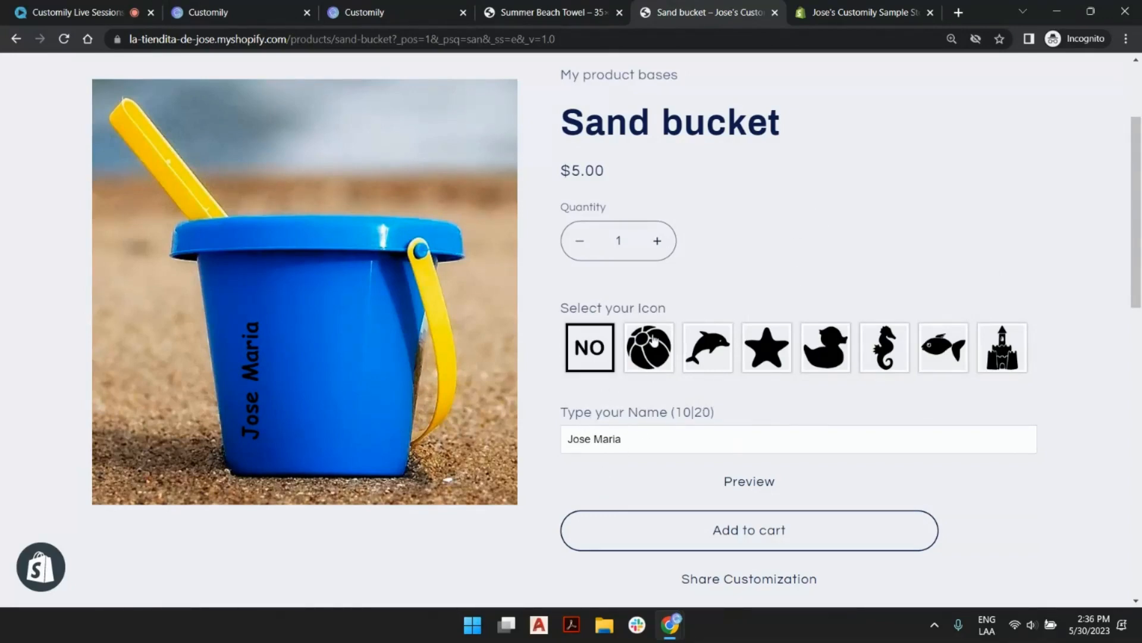
left_click(378, 7)
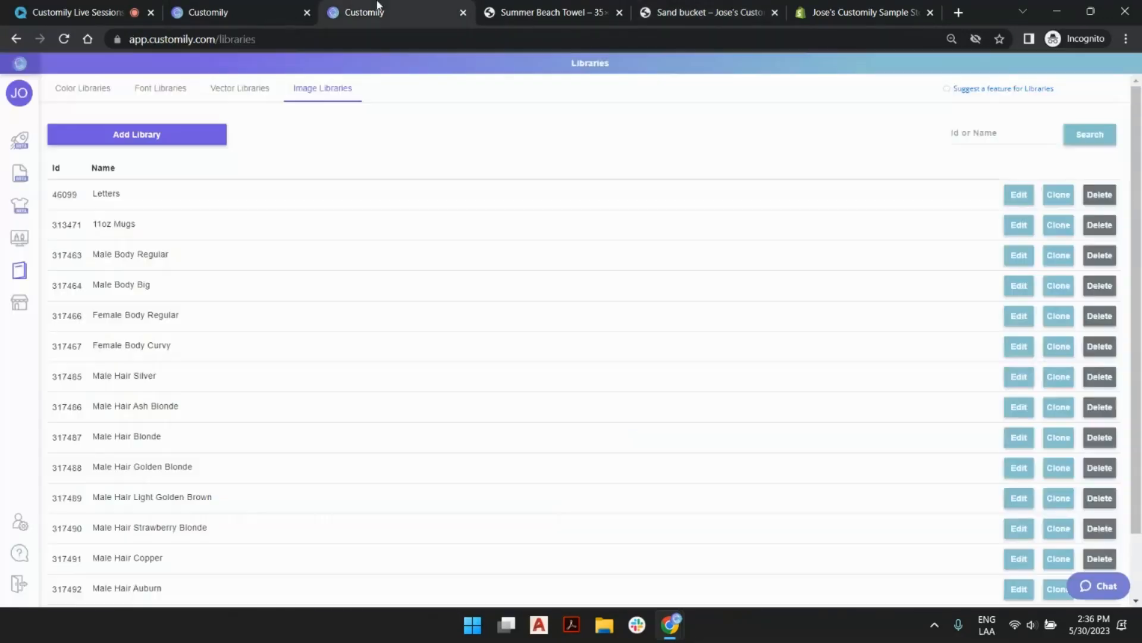
left_click(226, 12)
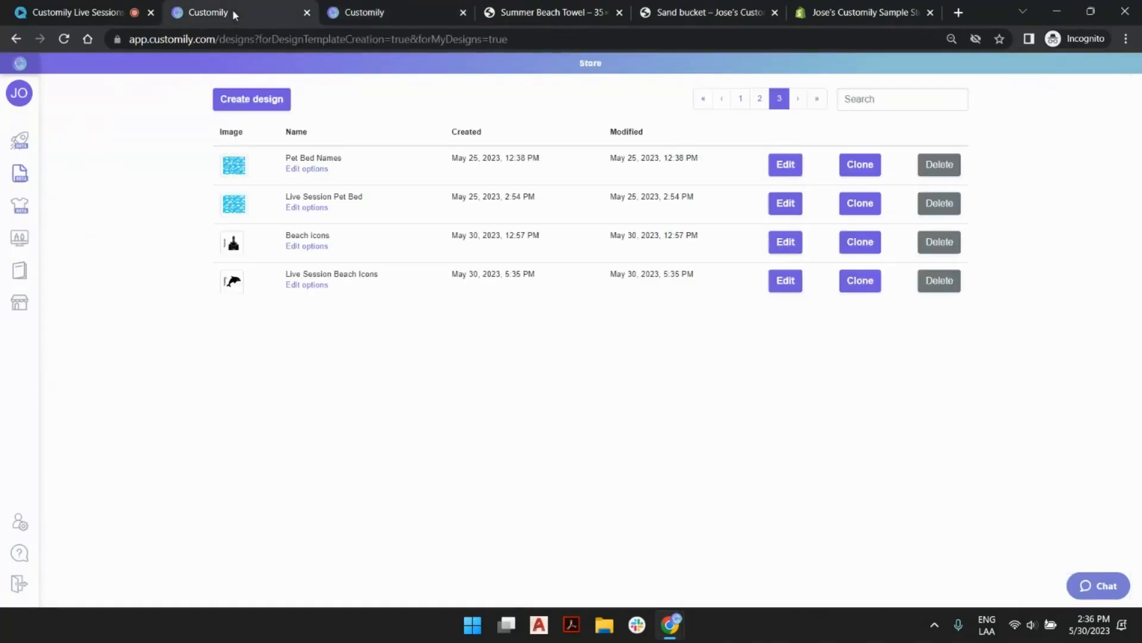
Edit the options of the Live Session Beach Icons design and label the Text 1 option "Type your Name".
left_click(309, 288)
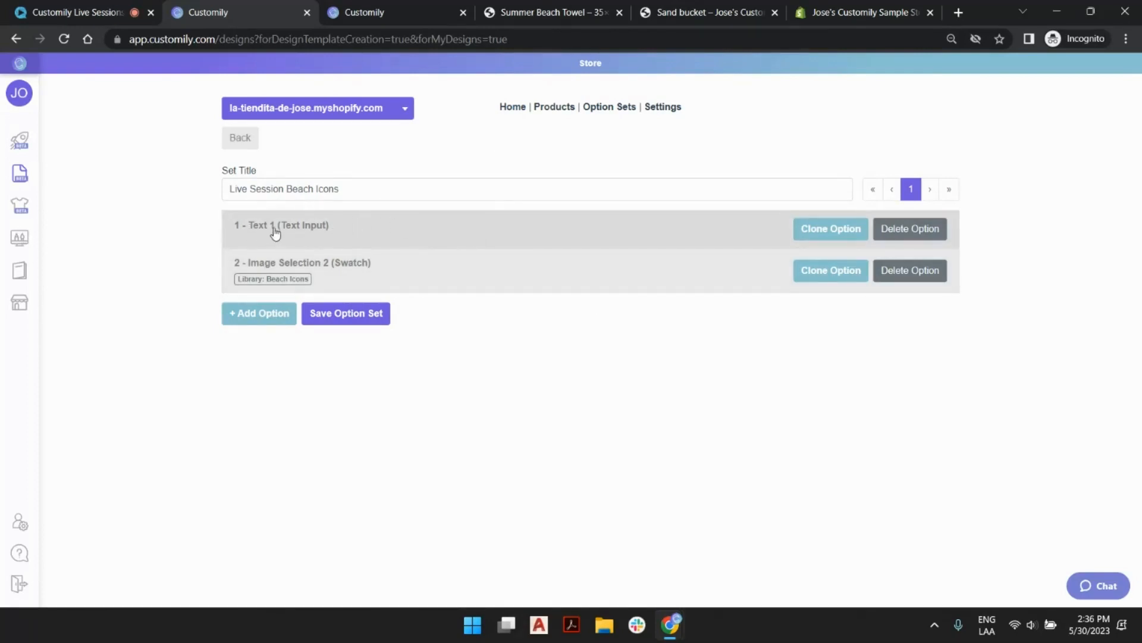
left_click(396, 232)
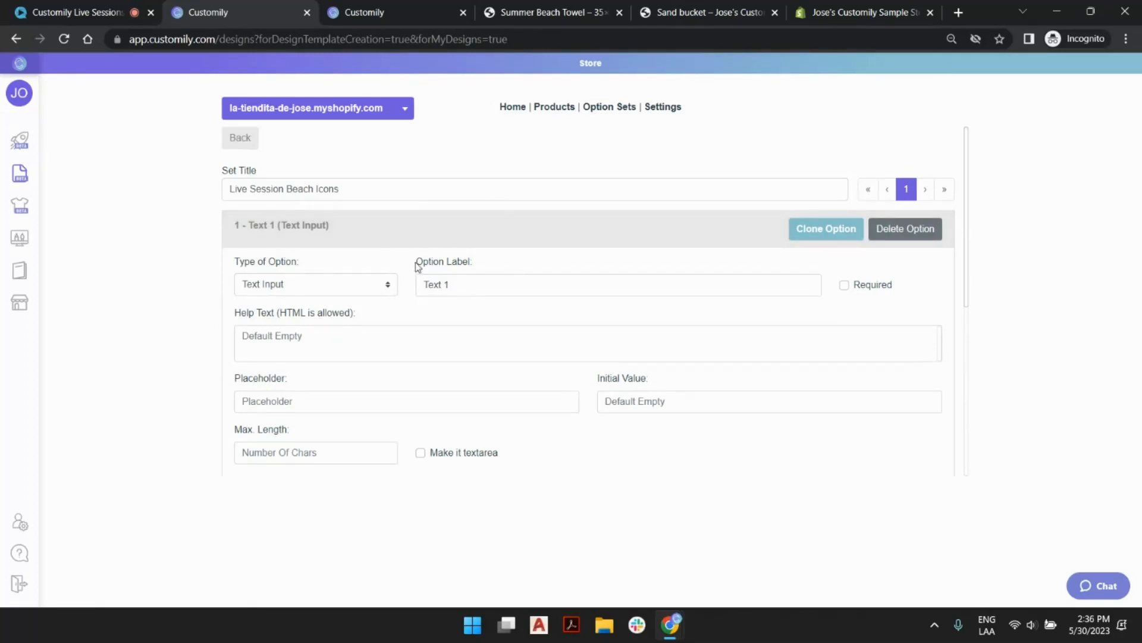
left_click(678, 12)
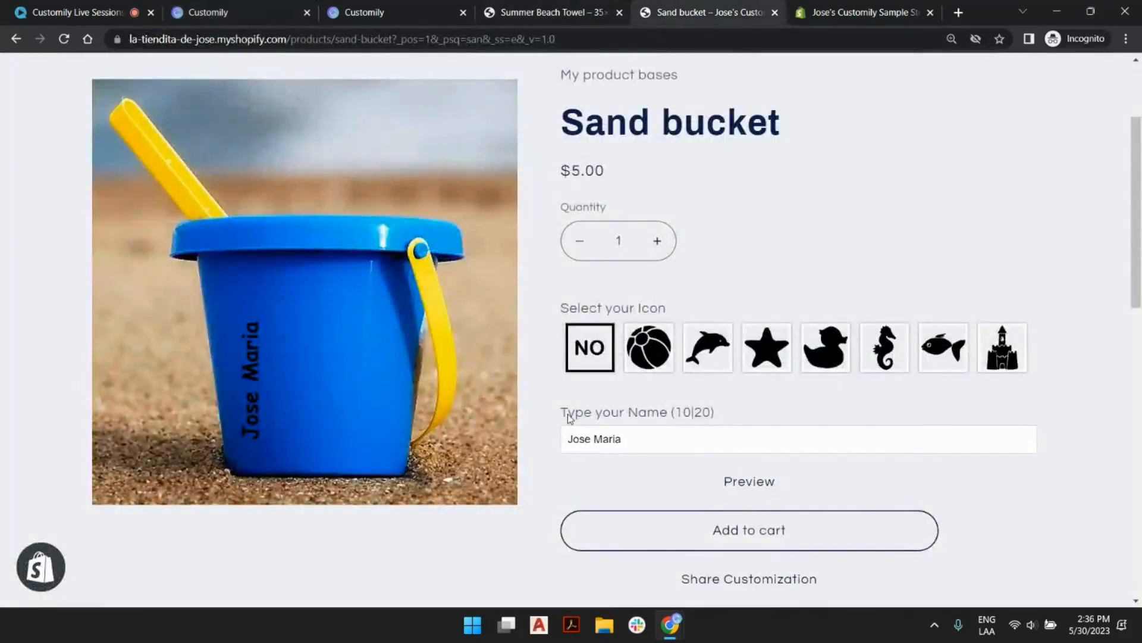
left_click(250, 12)
triple_click(482, 285)
type("Type your name")
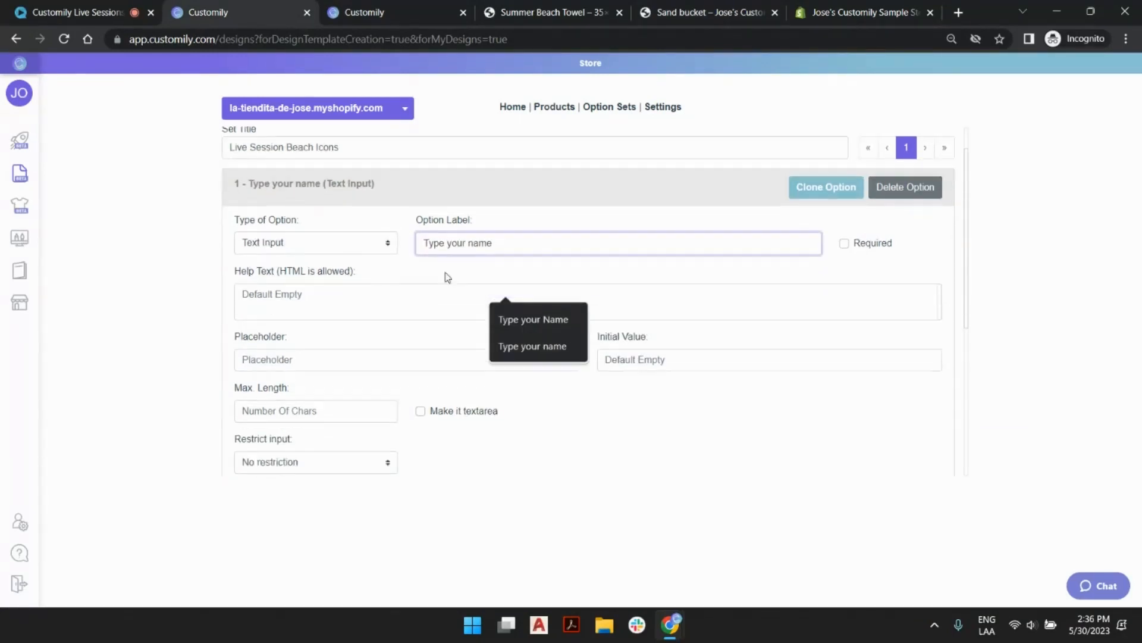
left_click(531, 318)
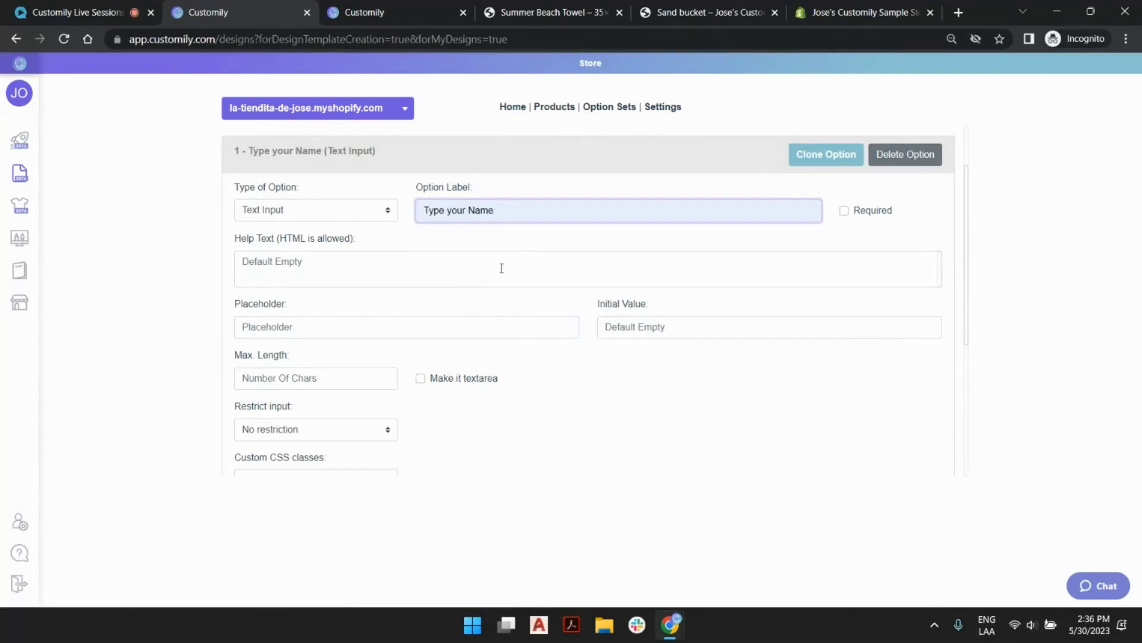
Set the name option's placeholder to a sample first name and its maximum length to 14 characters.
left_click(422, 324)
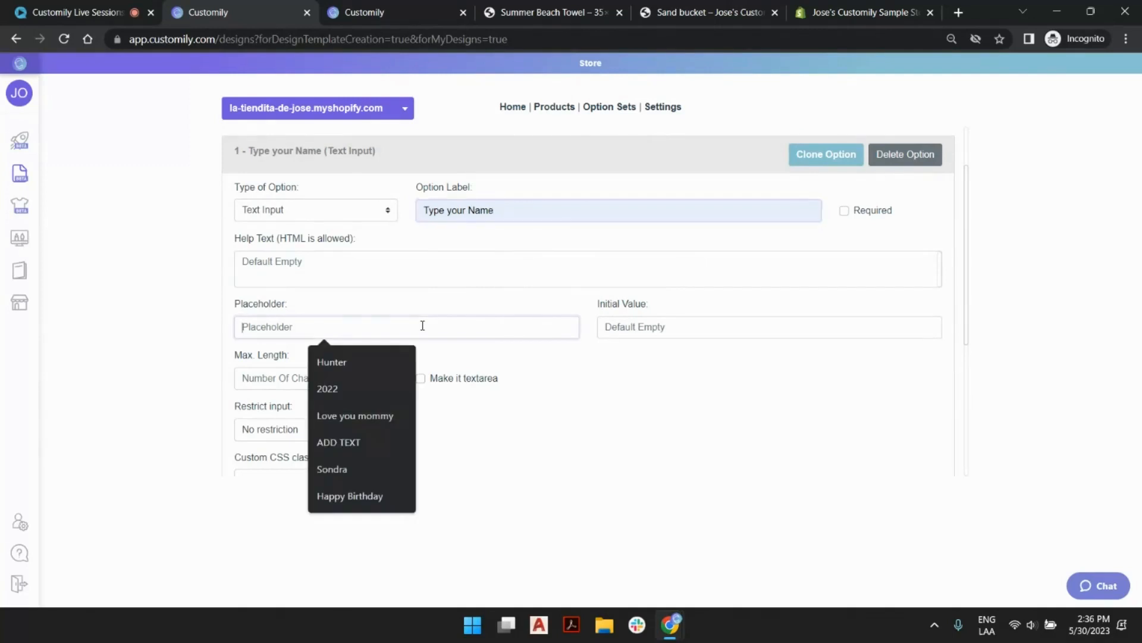
left_click(357, 474)
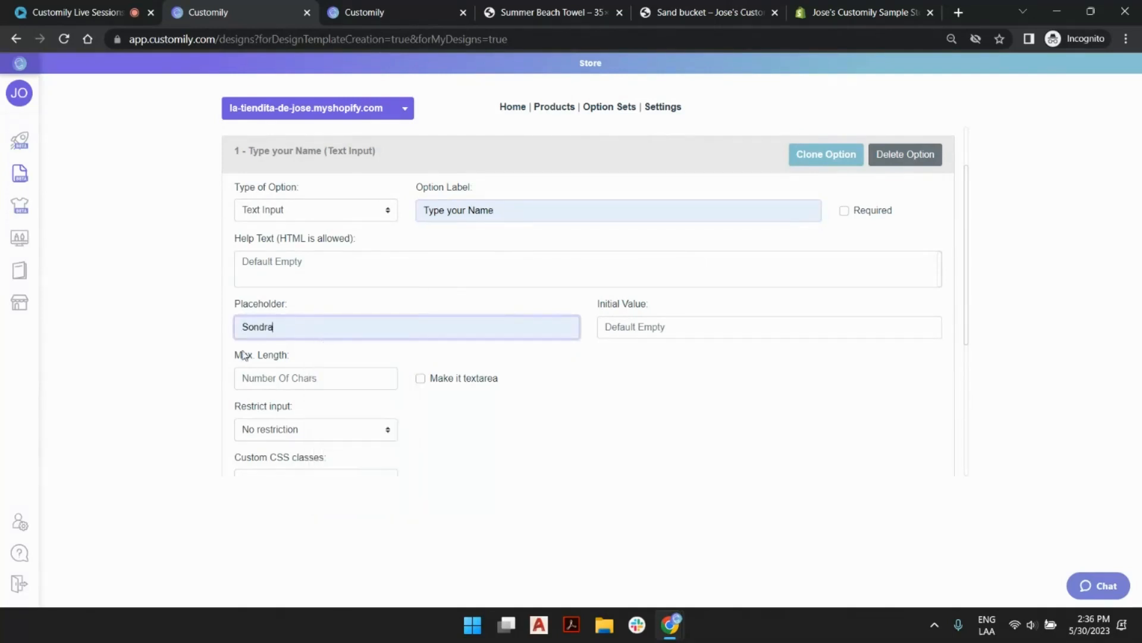
left_click(311, 379)
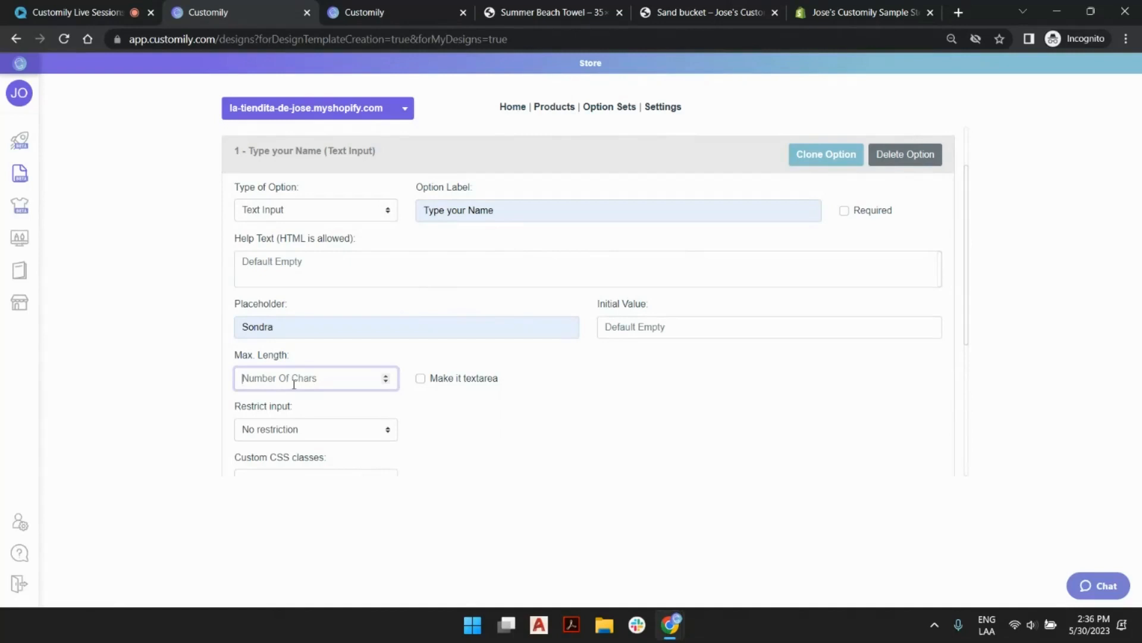
type("141")
left_click(577, 410)
scroll(291, 381, "down", 2)
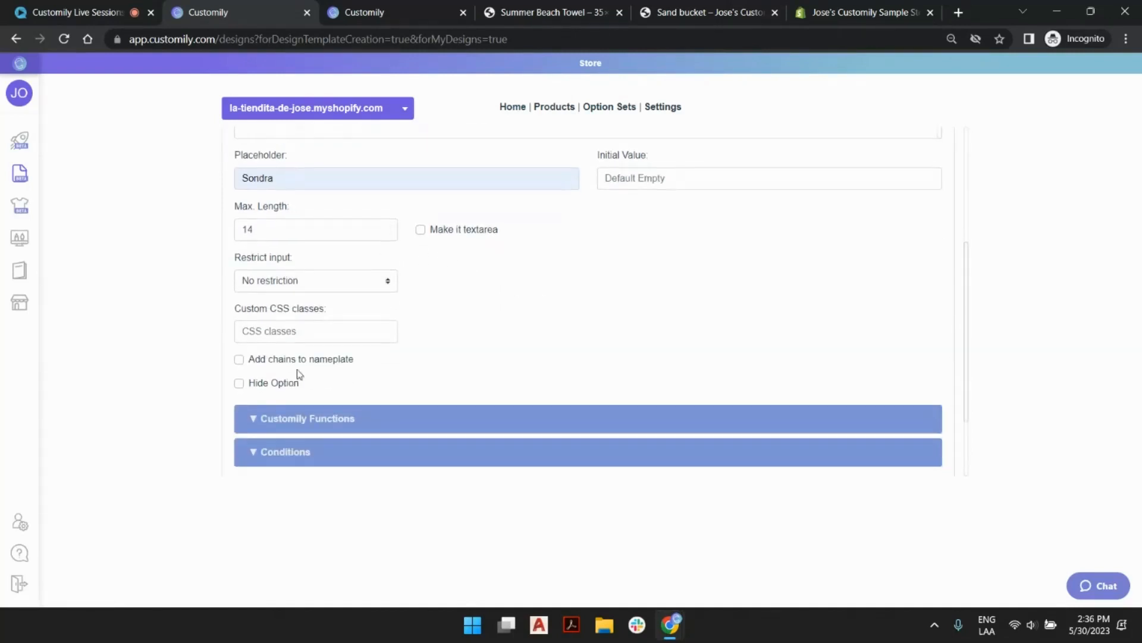
scroll(535, 309, "down", 2)
scroll(518, 298, "up", 5)
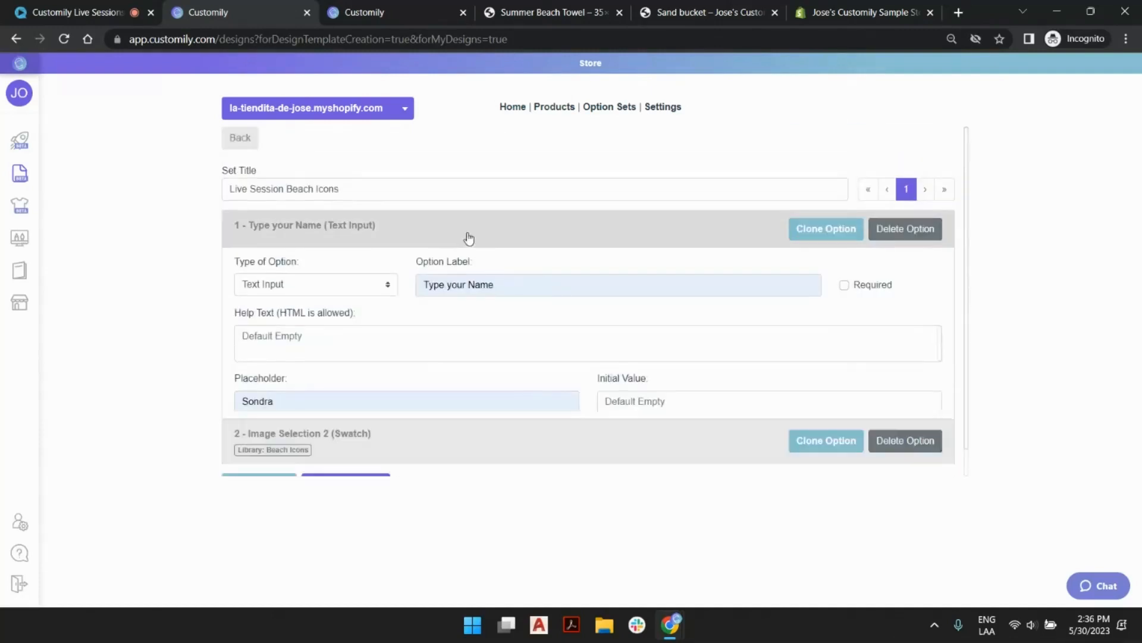
left_click(272, 237)
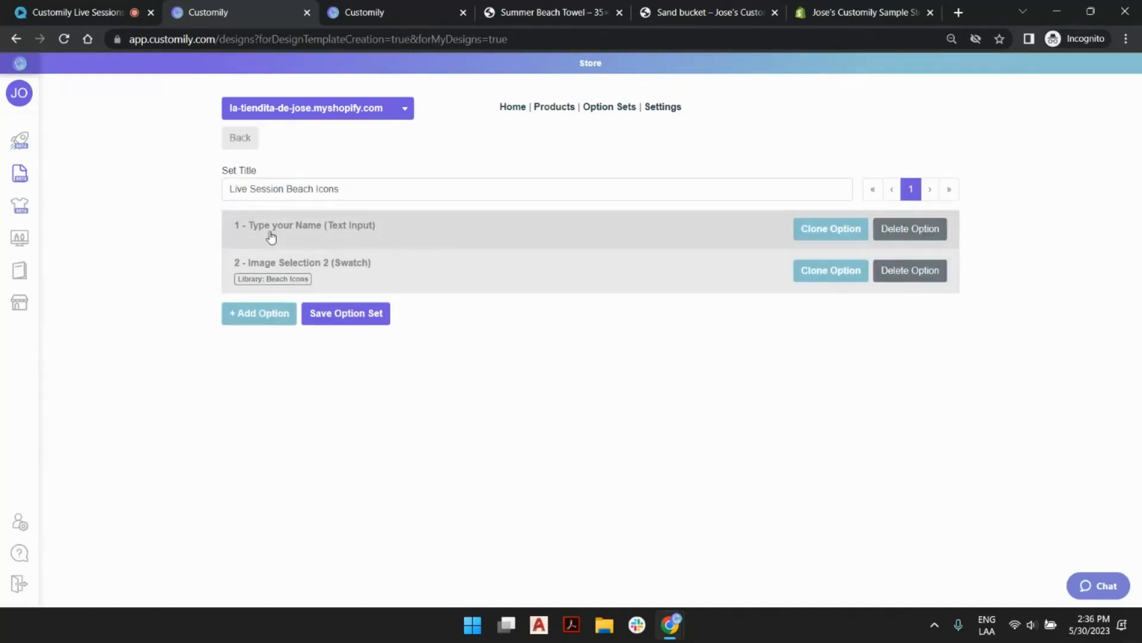
Examine the Beach Ball and Starfish swatch values of the Image Selection 2 option, including their images and image option numbers.
left_click(432, 266)
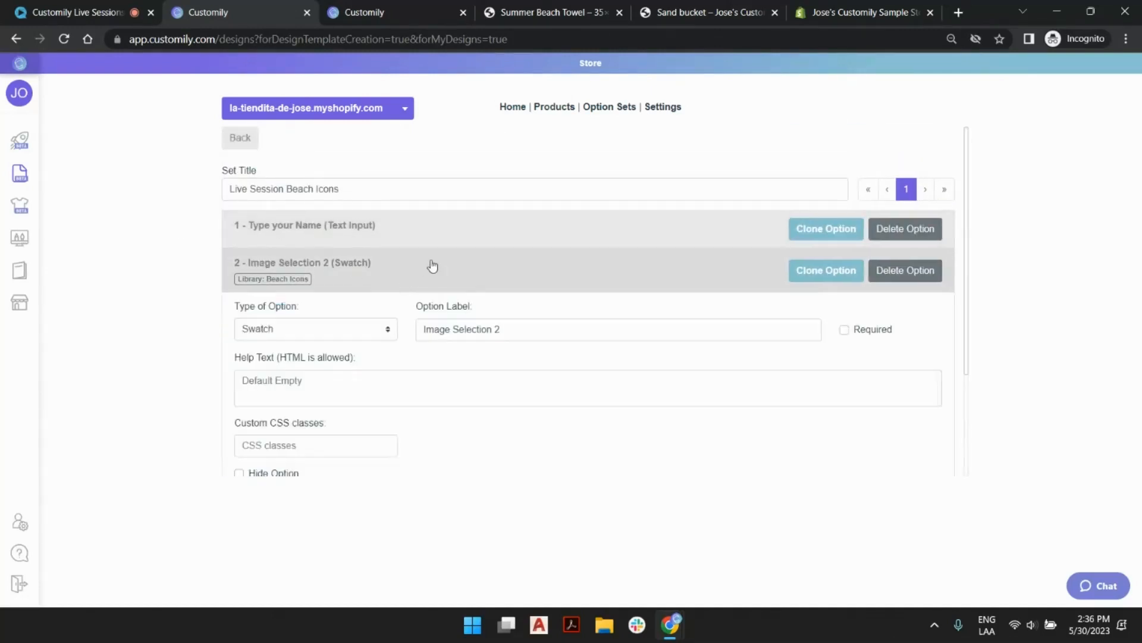
scroll(492, 259, "down", 7)
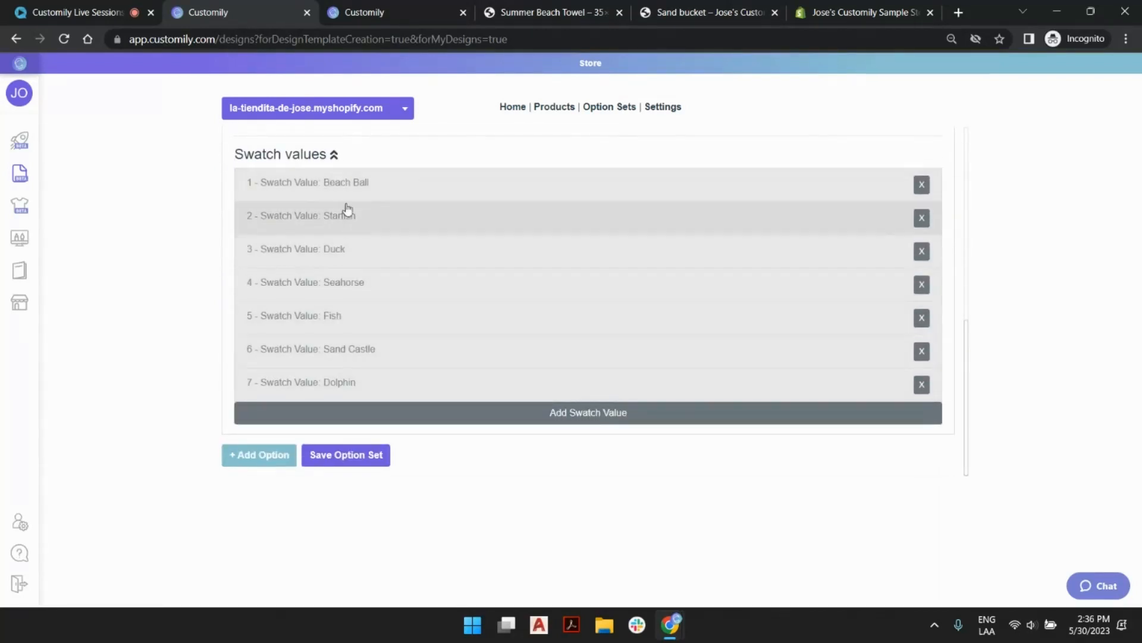
left_click(349, 183)
scroll(373, 327, "down", 4)
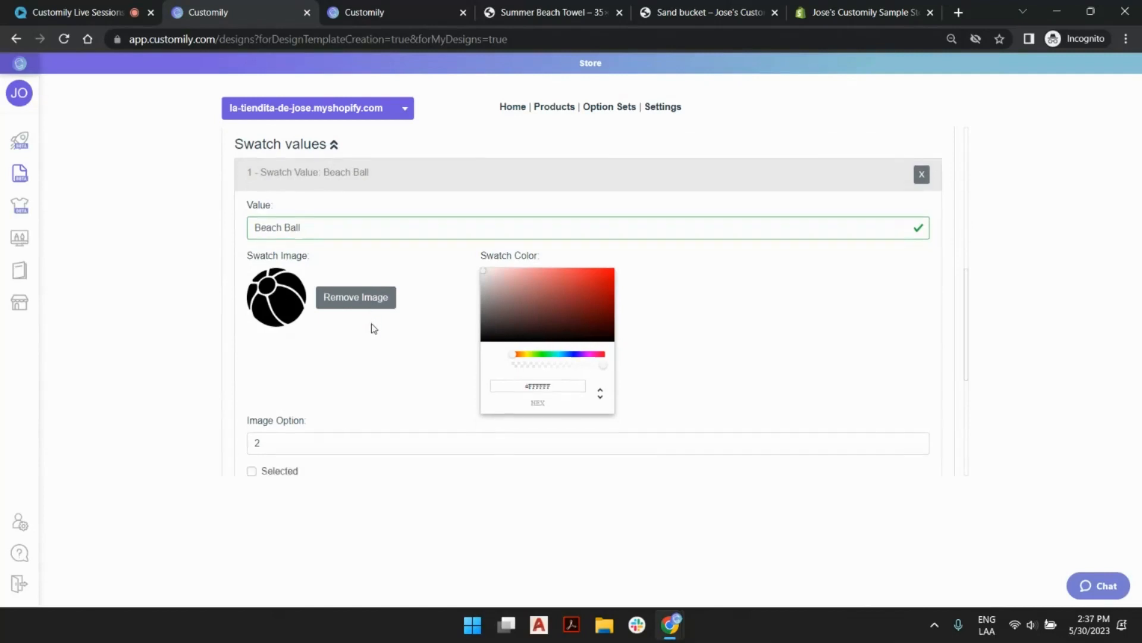
left_click(354, 294)
scroll(315, 333, "down", 4)
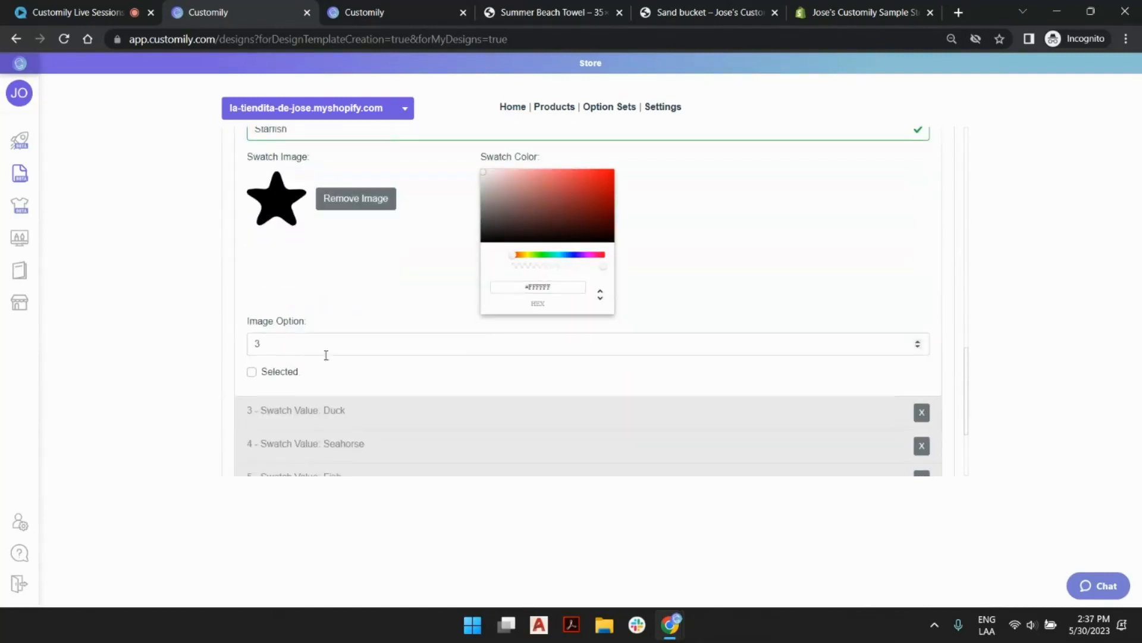
scroll(316, 326, "up", 5)
left_click(366, 360)
scroll(375, 332, "up", 3)
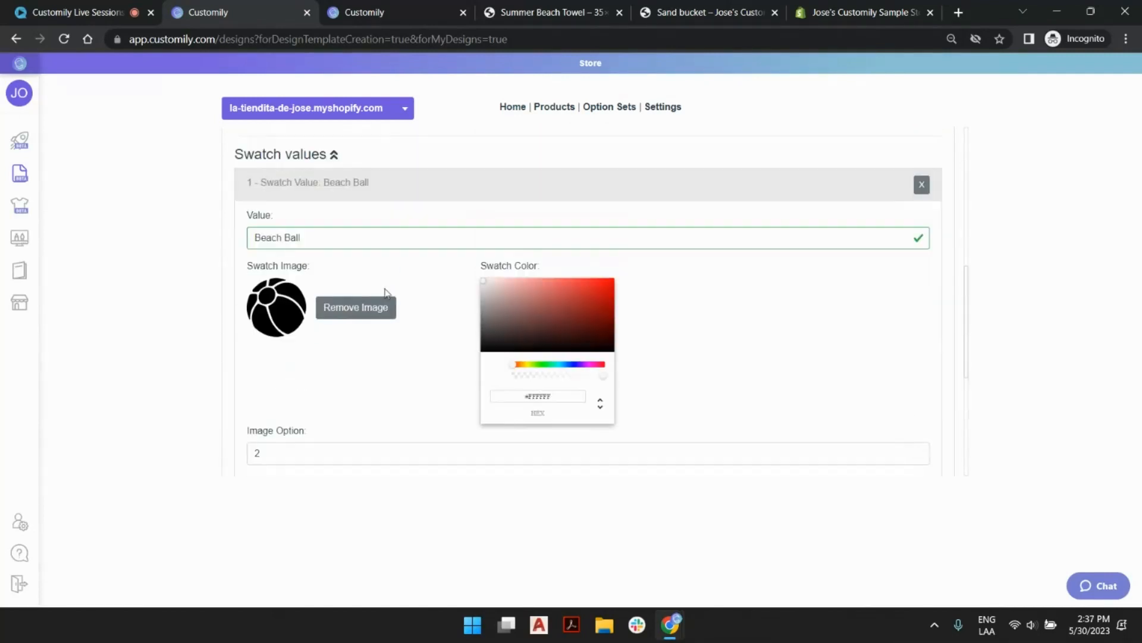
left_click(396, 192)
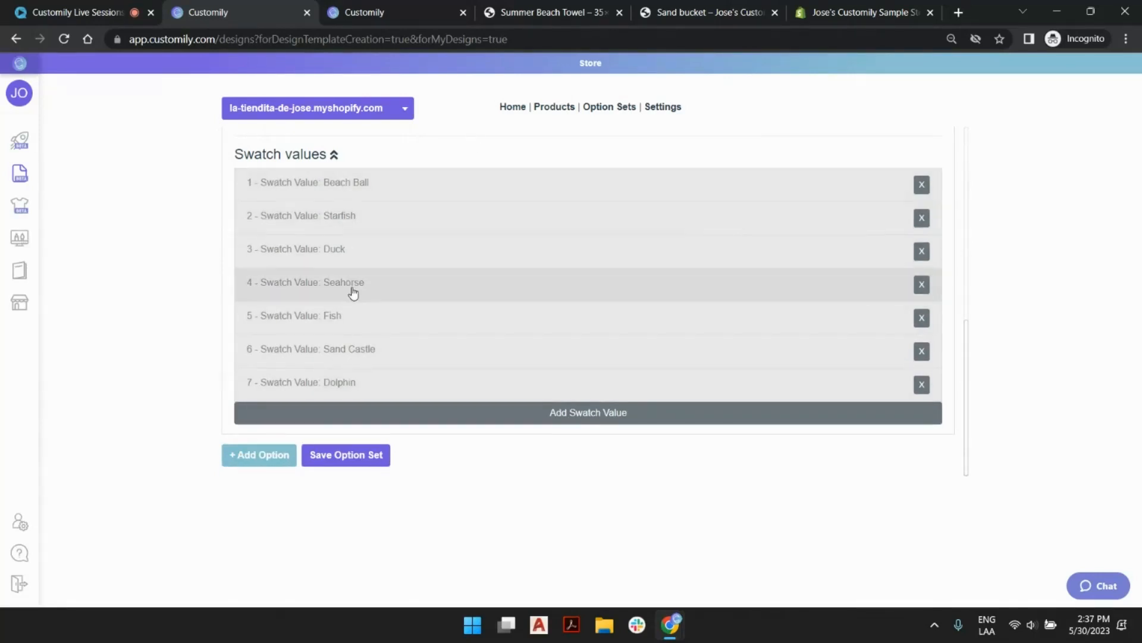
scroll(402, 254, "up", 1)
scroll(415, 253, "down", 1)
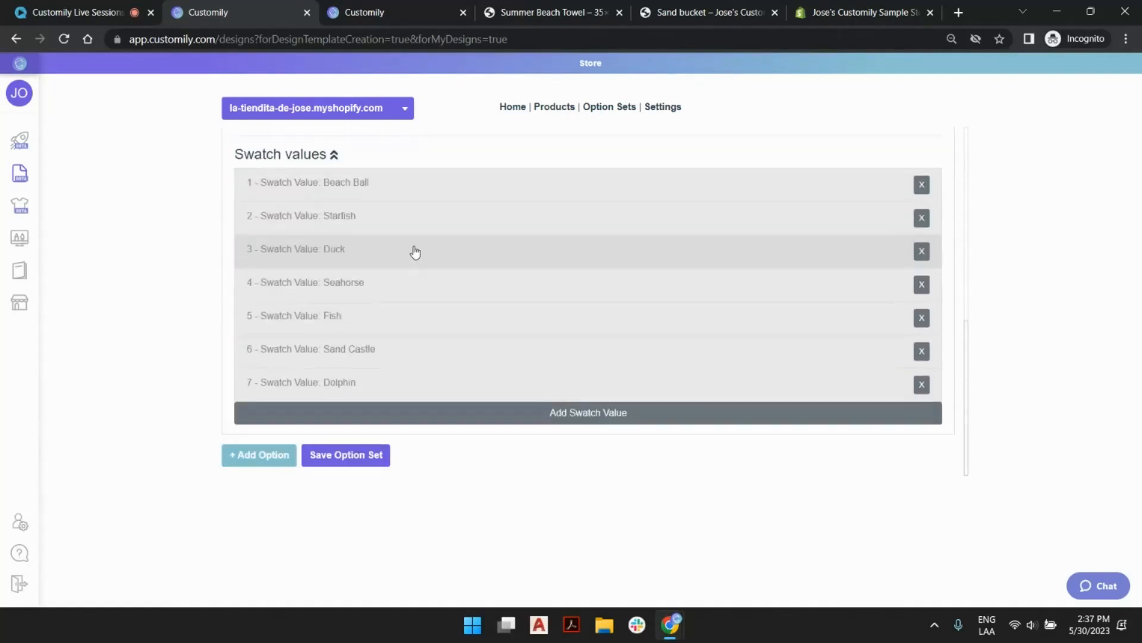
Add a swatch value named "No Icon" to the Image Selection 2 option.
left_click(580, 415)
left_click(366, 421)
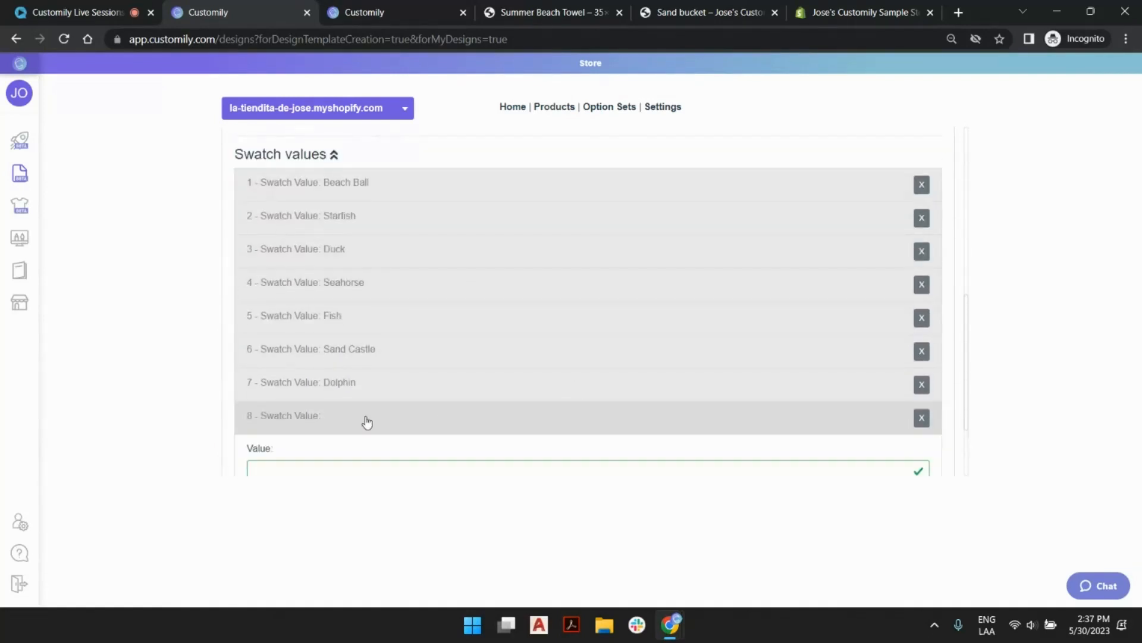
scroll(357, 410, "down", 3)
left_click(317, 320)
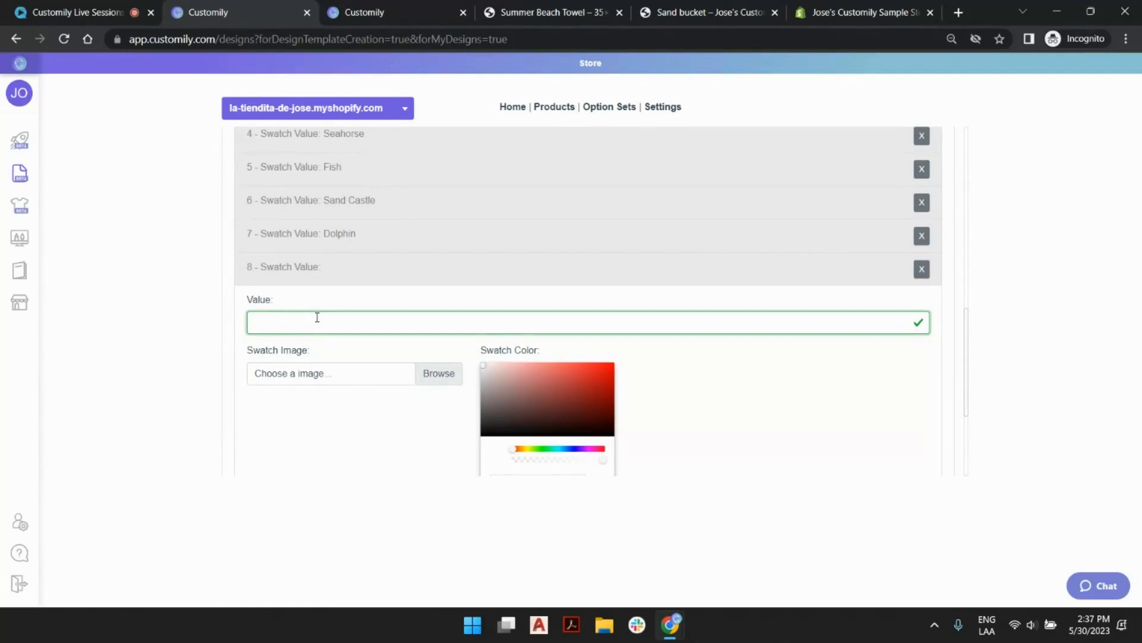
type("no Desi")
key("BackSpace")
key("BackSpace")
type("Ni")
scroll(327, 312, "down", 2)
scroll(326, 315, "up", 1)
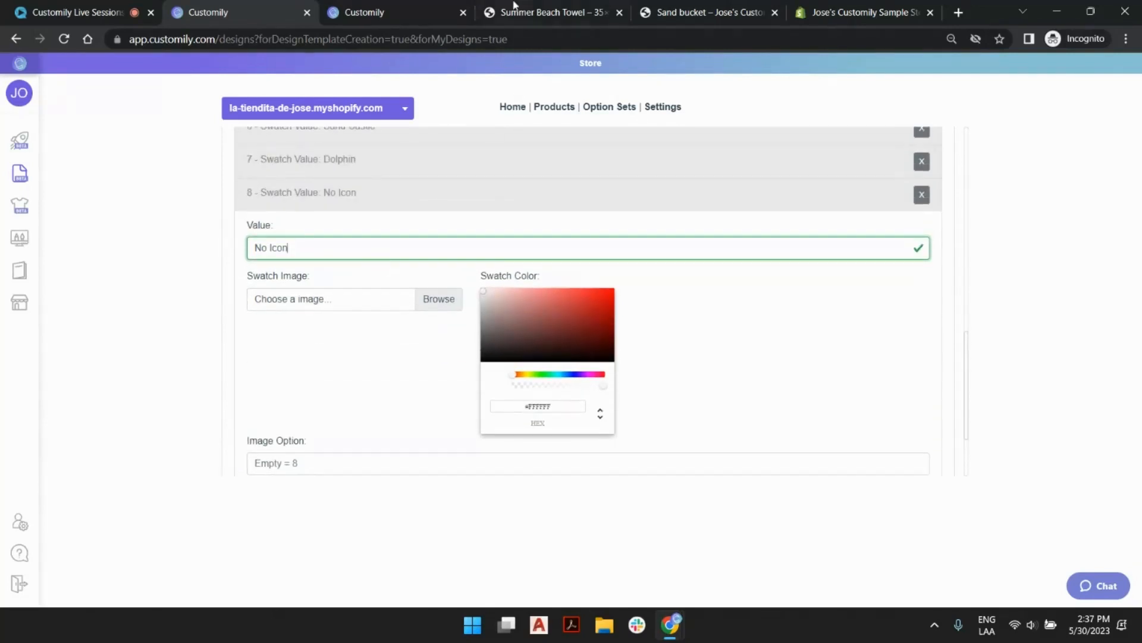
Check the Dolphin swatch for reference and upload NO.png as the No Icon swatch image.
scroll(382, 299, "up", 3)
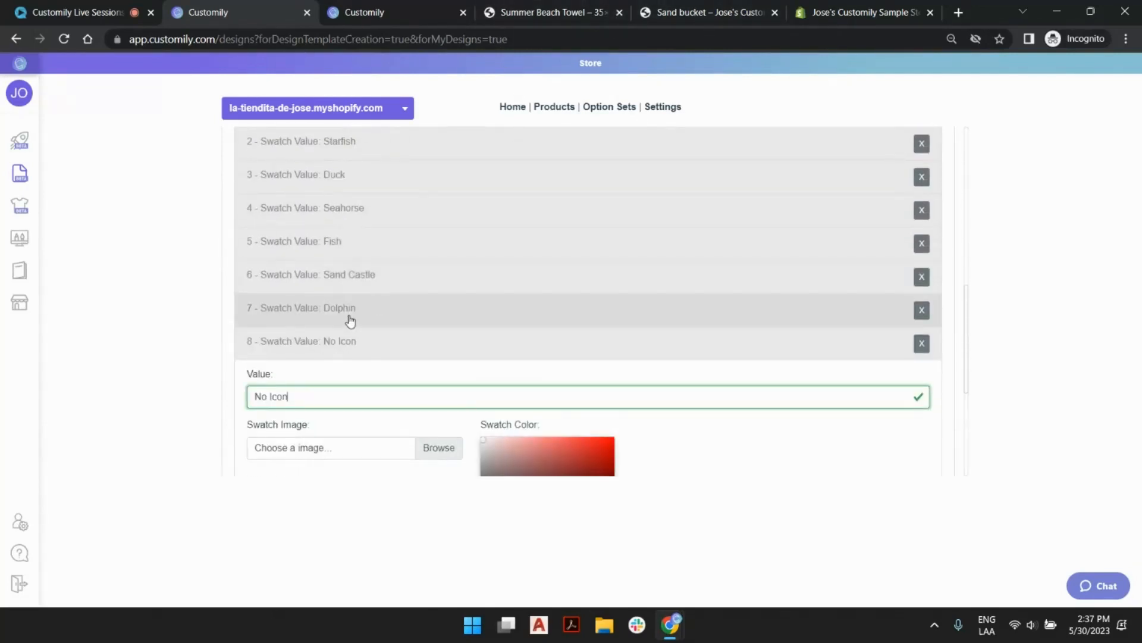
left_click(365, 310)
scroll(263, 306, "down", 2)
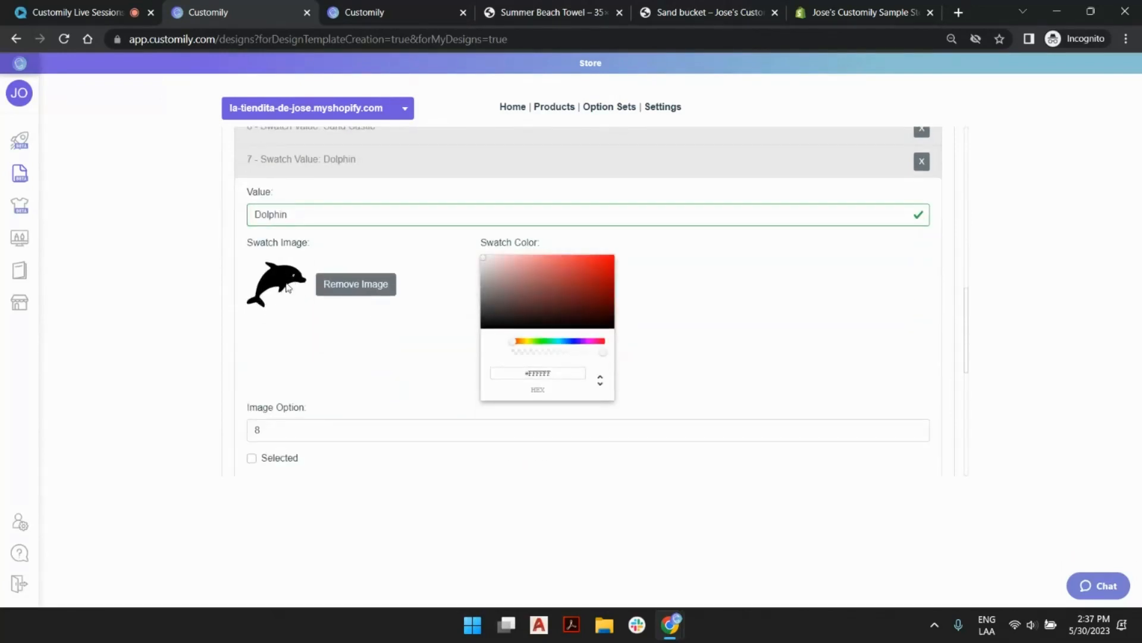
scroll(325, 283, "down", 3)
scroll(309, 318, "down", 2)
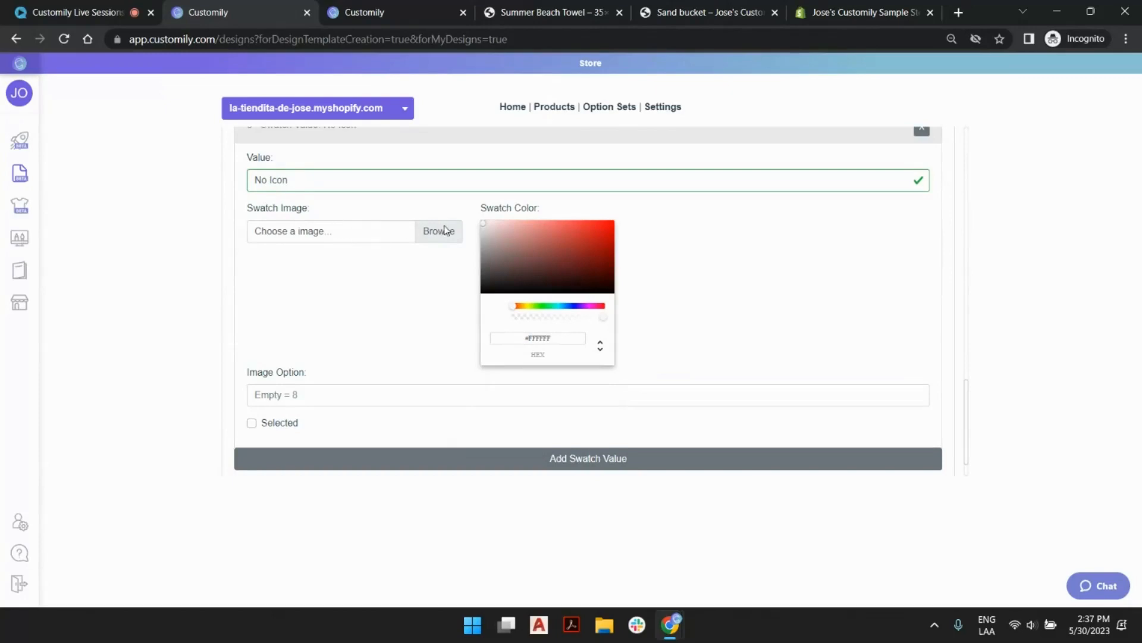
left_click(427, 235)
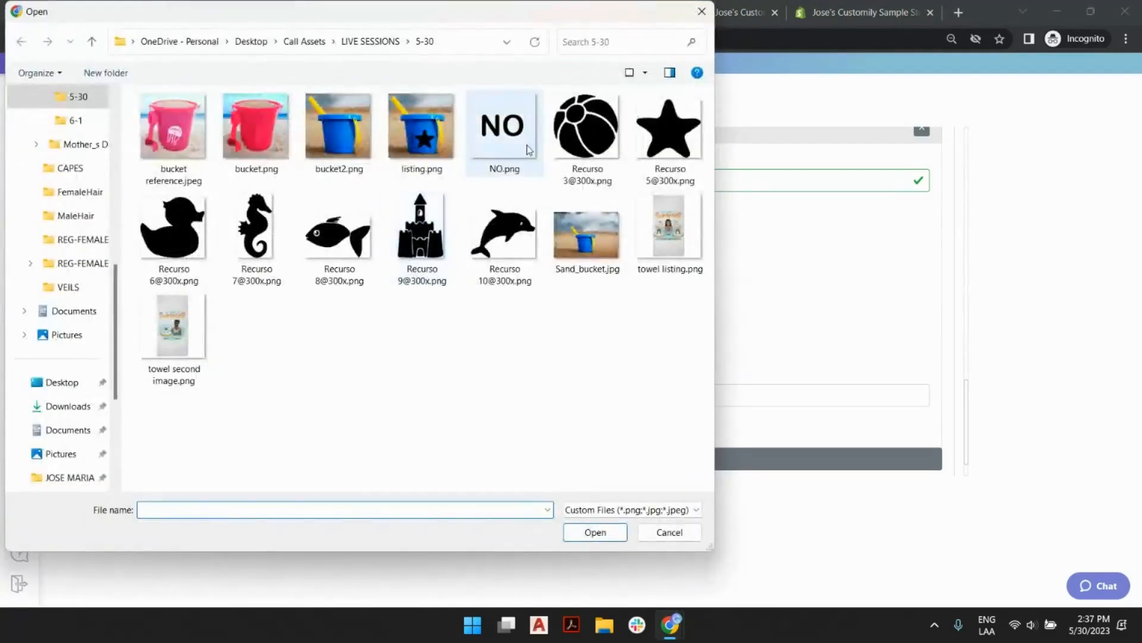
double_click(515, 131)
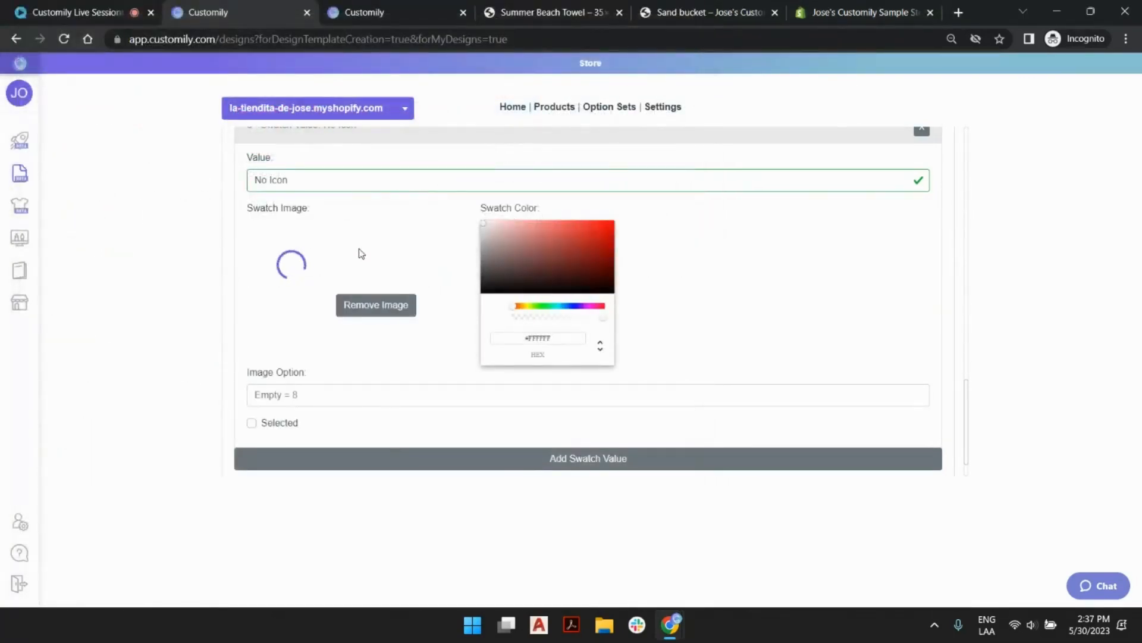
Set the No Icon swatch's image option to 1 and make it the preselected value.
left_click(304, 395)
type("1")
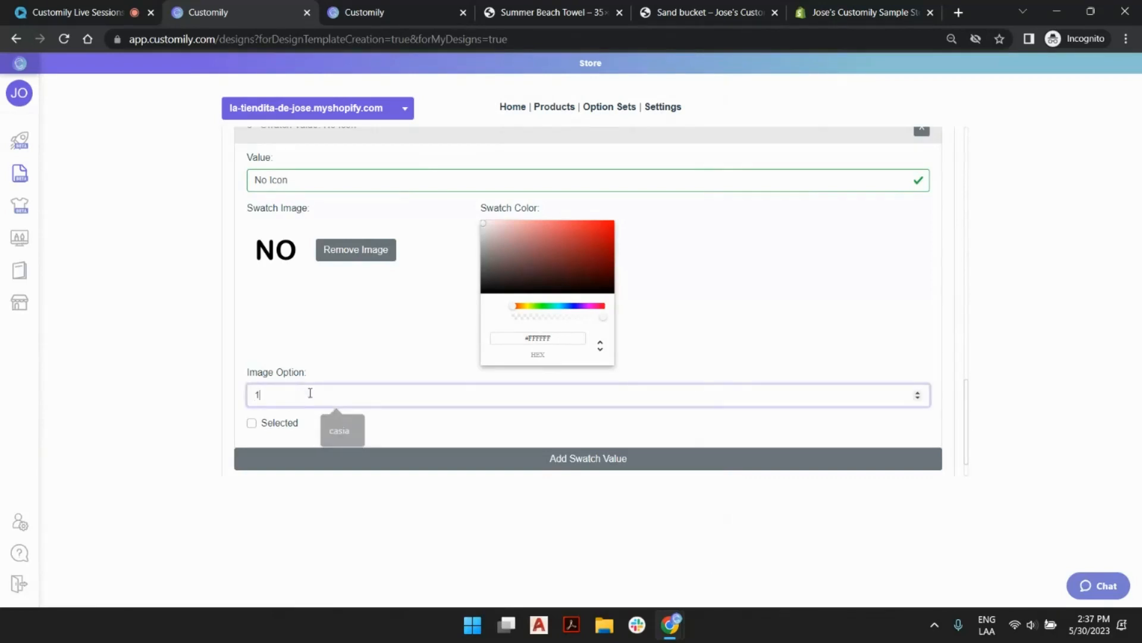
left_click(252, 423)
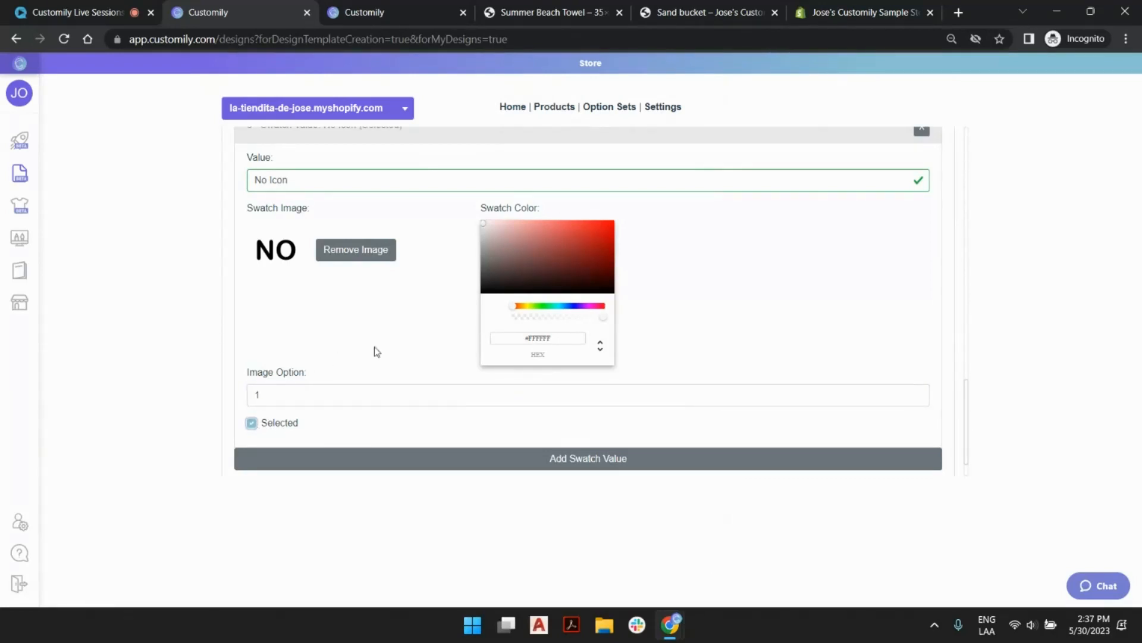
Collapse the expanded swatch values and move No Icon to the first place, above Beach Ball.
scroll(407, 325, "up", 1)
left_click(377, 212)
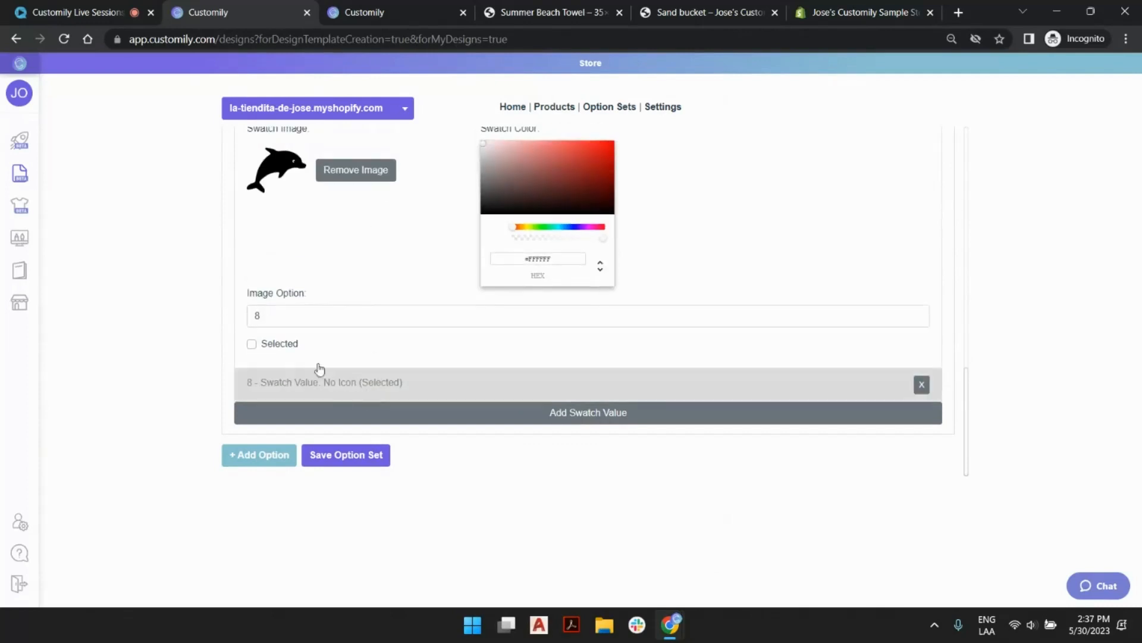
scroll(341, 399, "up", 4)
left_click(383, 273)
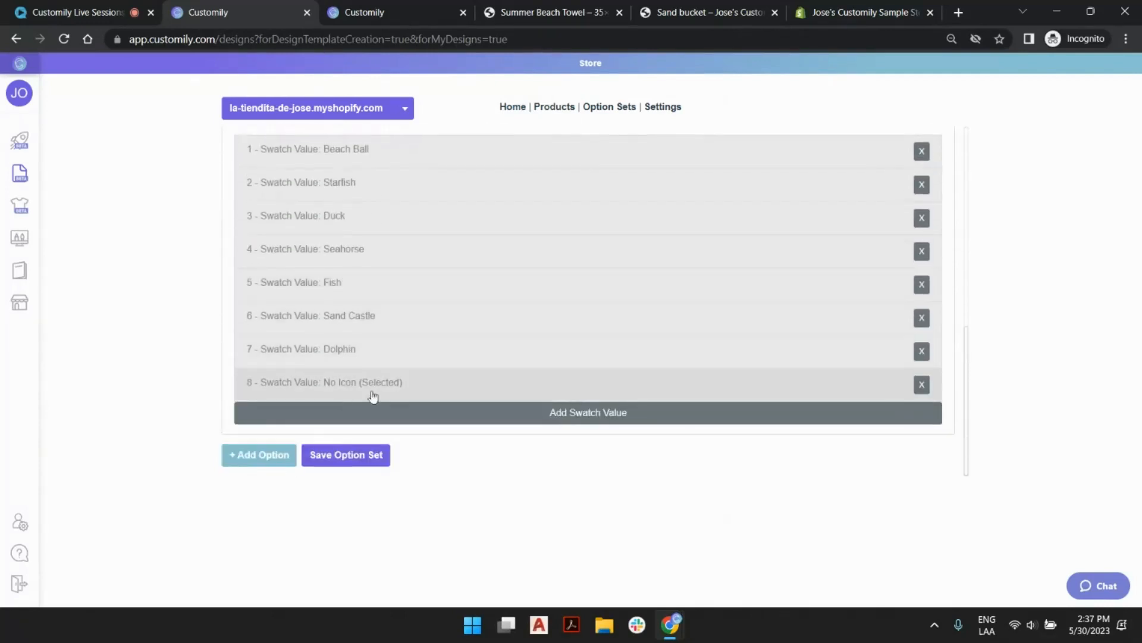
left_click_drag(373, 390, 375, 158)
Move the Image Selection 2 option above the Type your Name option and save the option set.
scroll(432, 289, "up", 2)
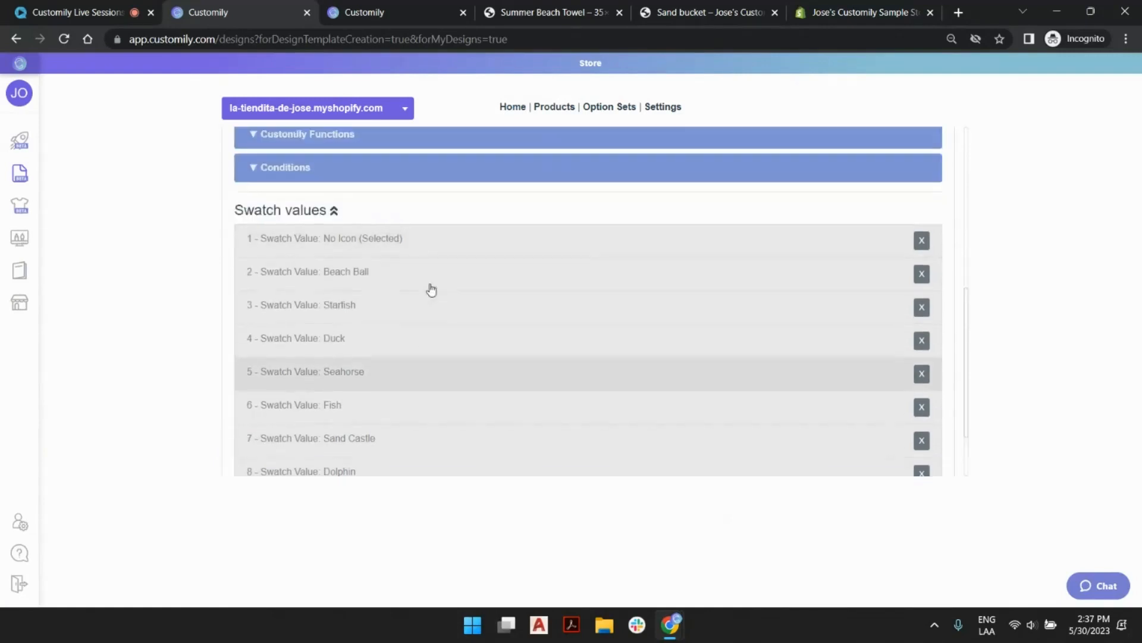
scroll(432, 290, "up", 5)
left_click(416, 253)
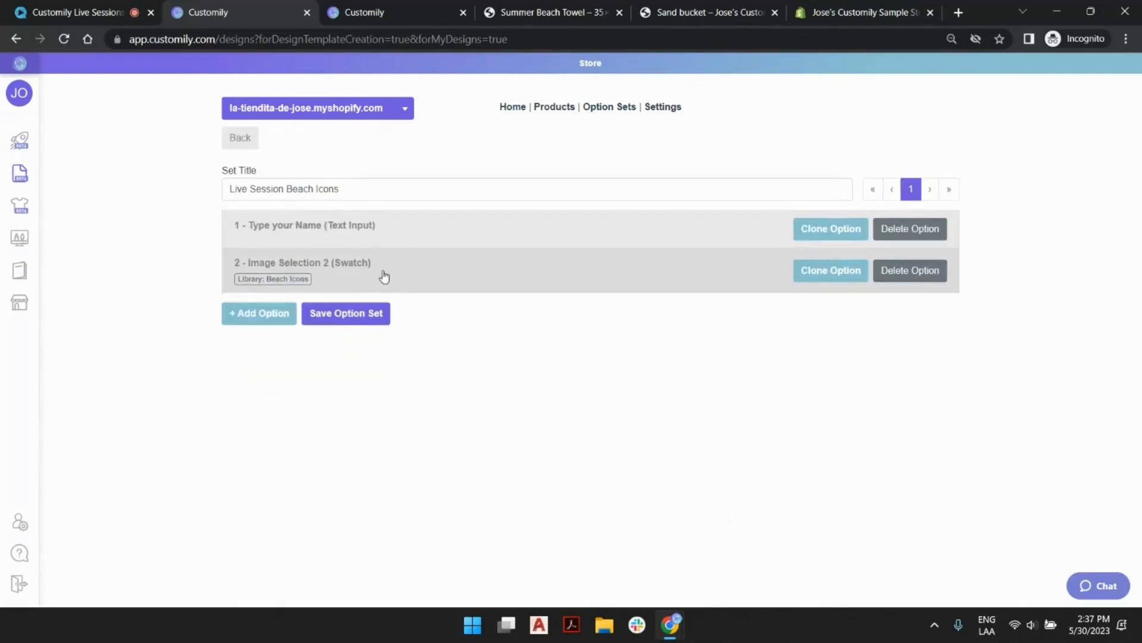
left_click_drag(378, 278, 366, 233)
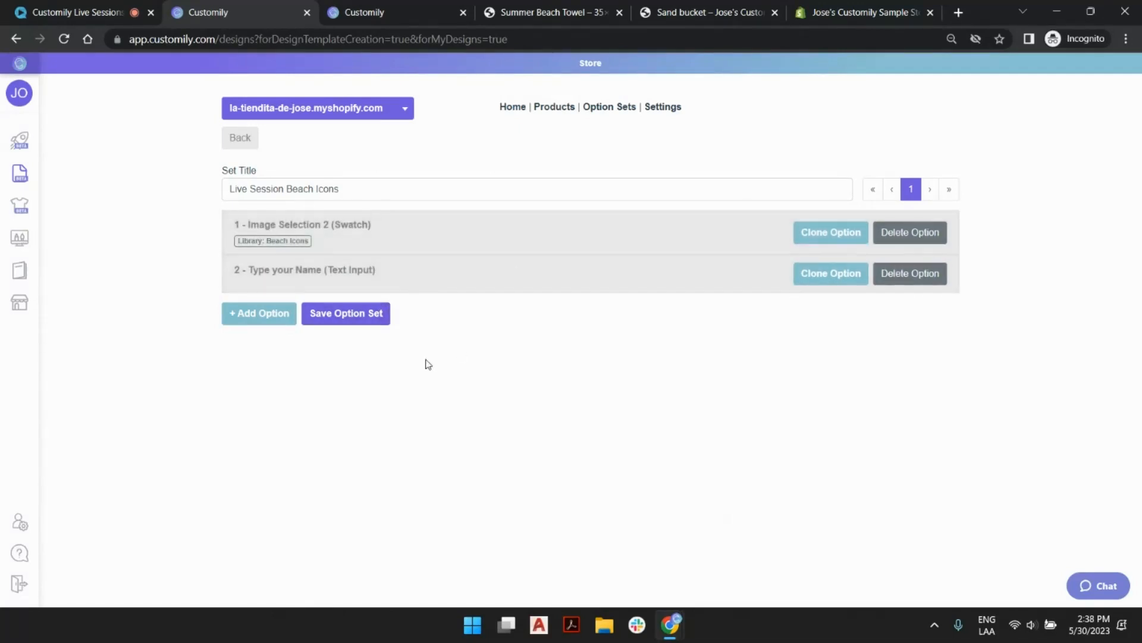
left_click(377, 322)
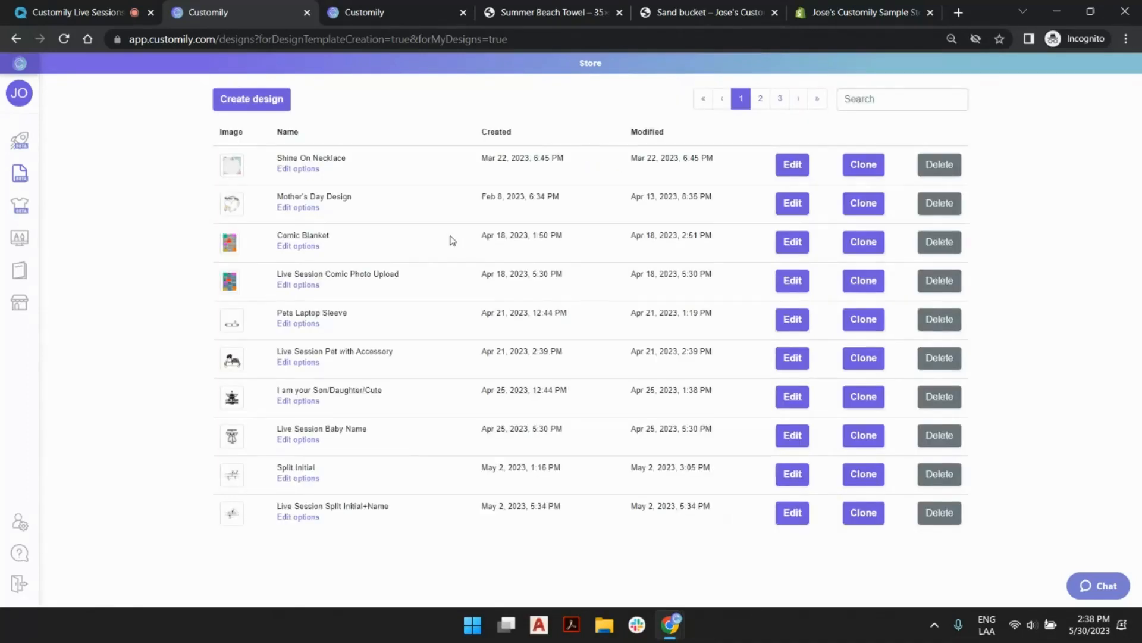
Start a new product from your own product bases using Live Session Sand Bucket with the Default print area.
mouse_move(47, 142)
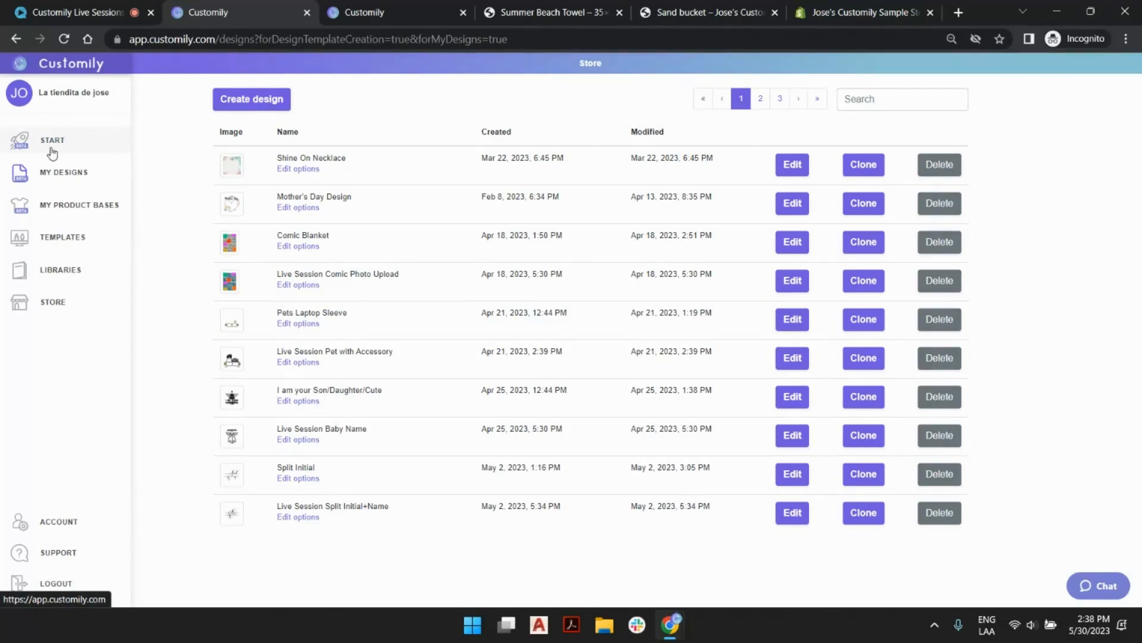
left_click(52, 152)
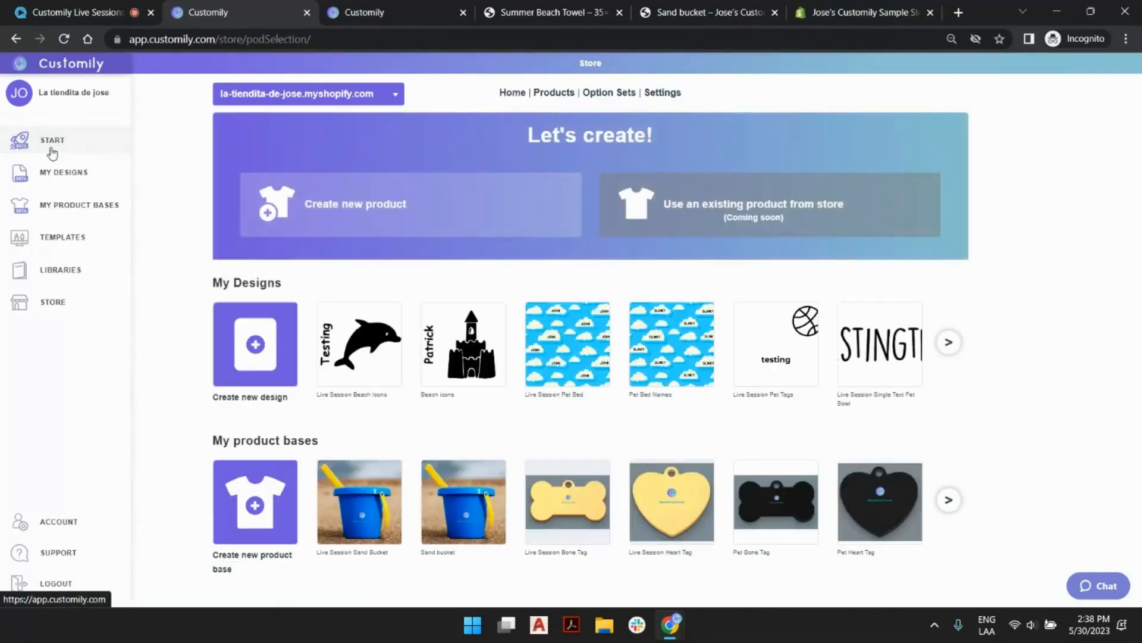
left_click(439, 190)
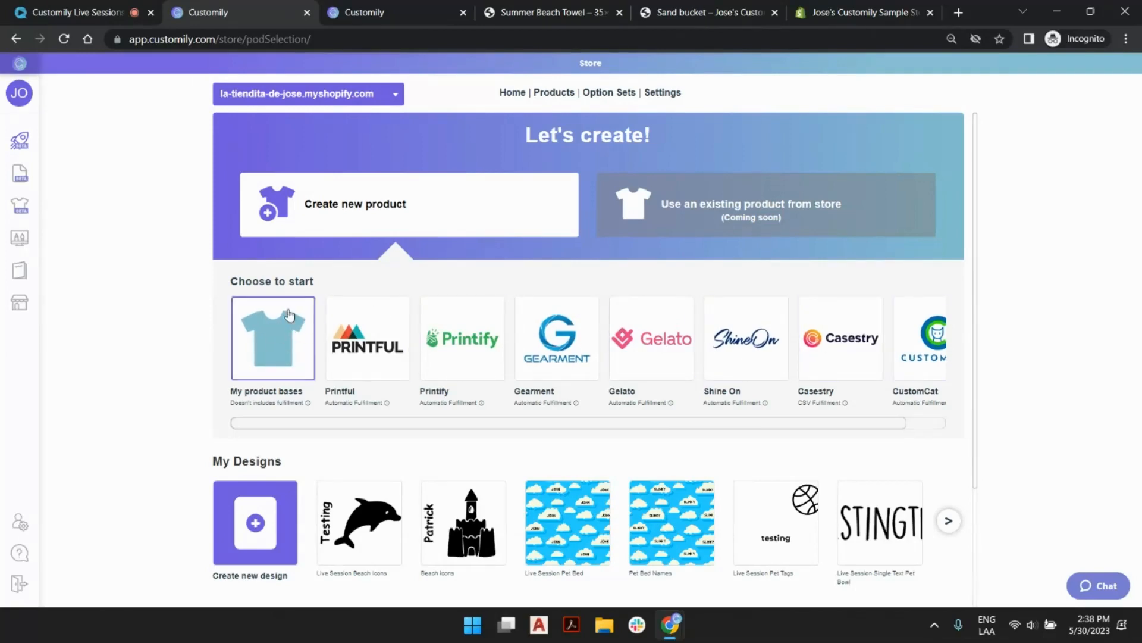
left_click(271, 351)
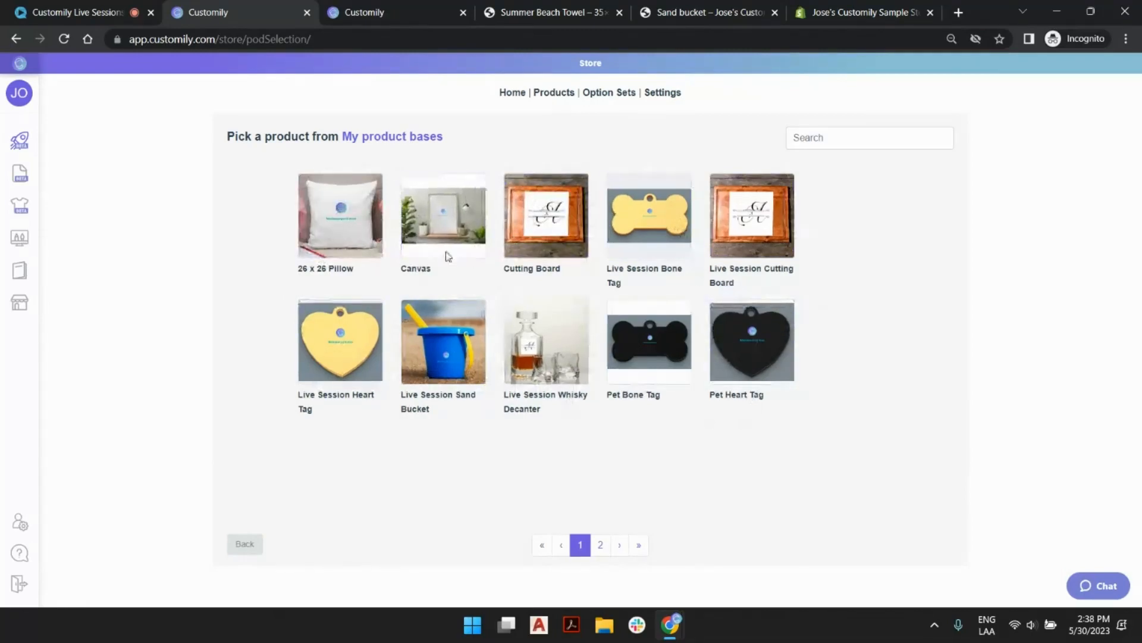
left_click(458, 330)
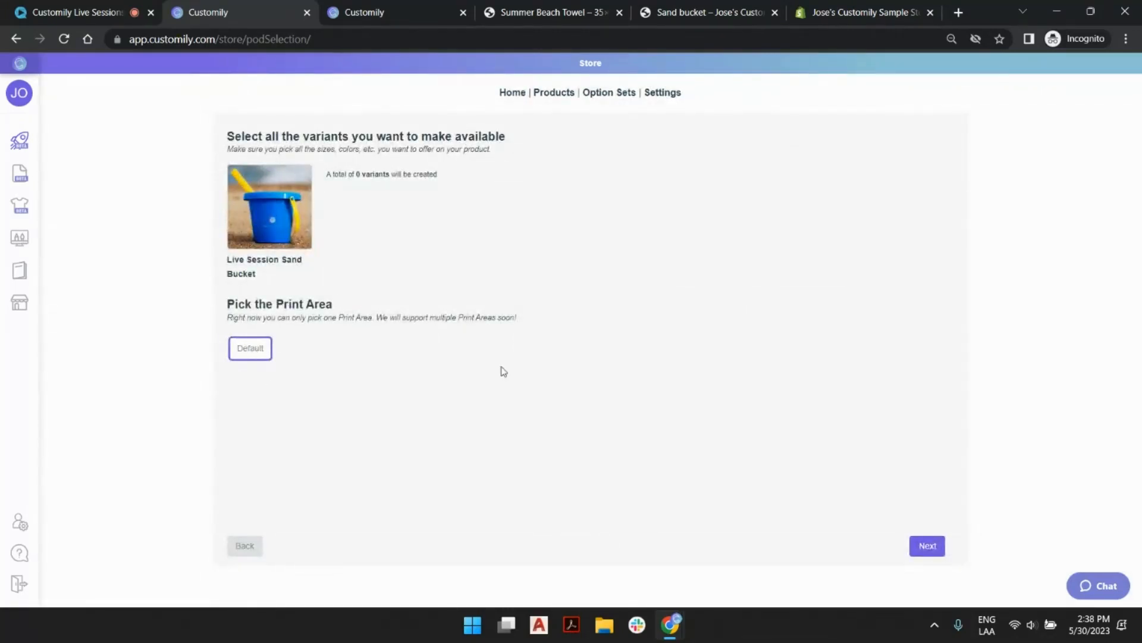
left_click(929, 546)
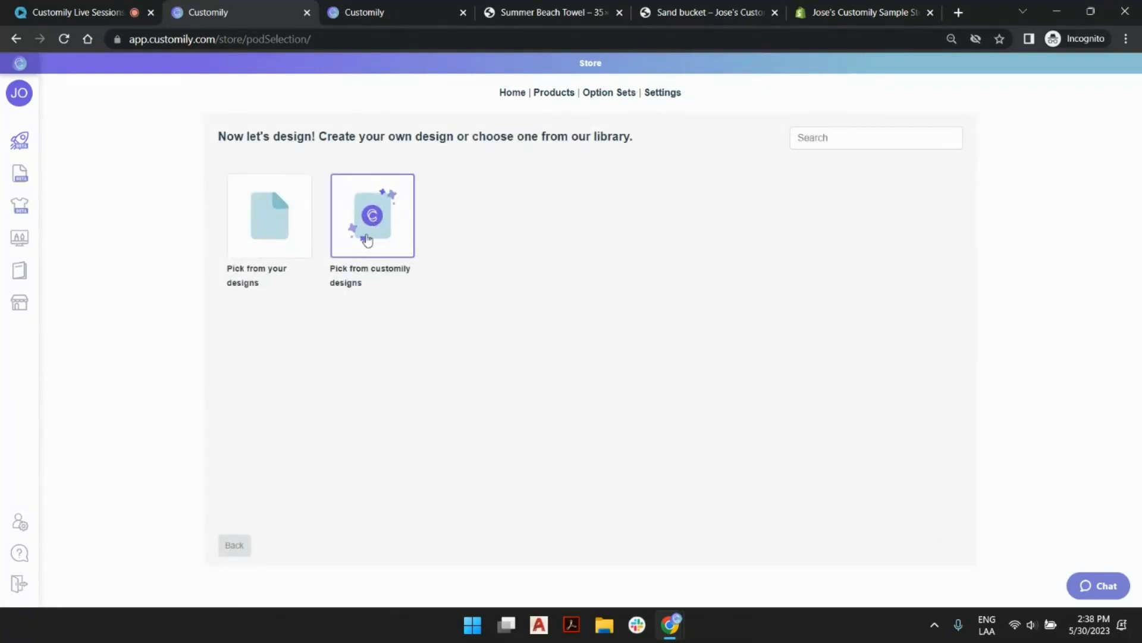
Choose the Live Session Beach Icons design from page 3 of your own designs for the new product.
left_click(268, 230)
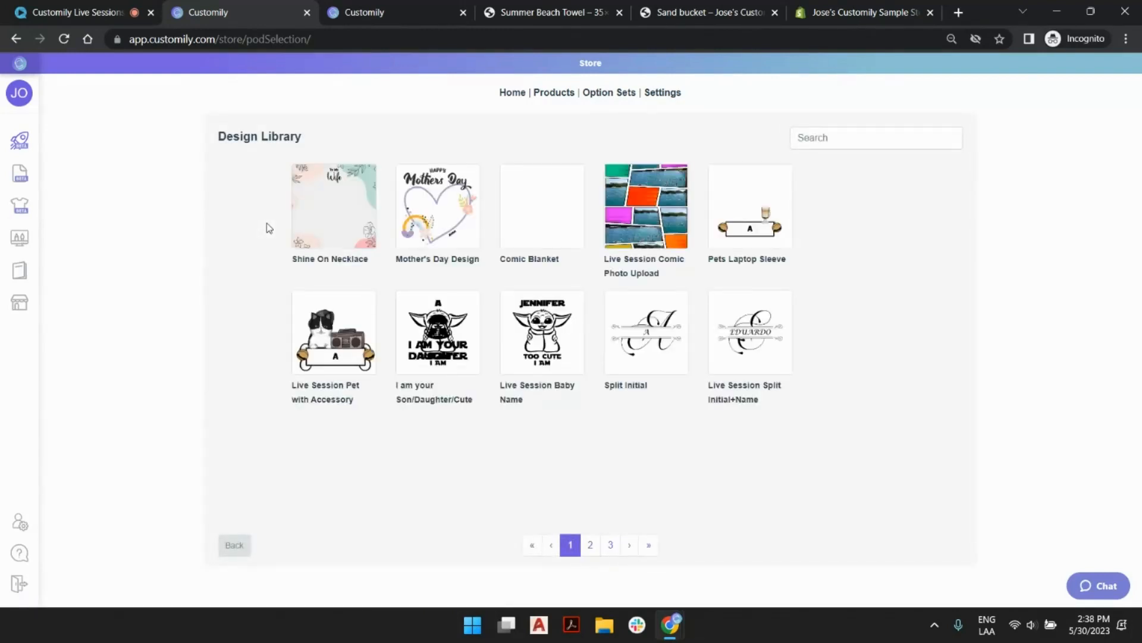
left_click(610, 545)
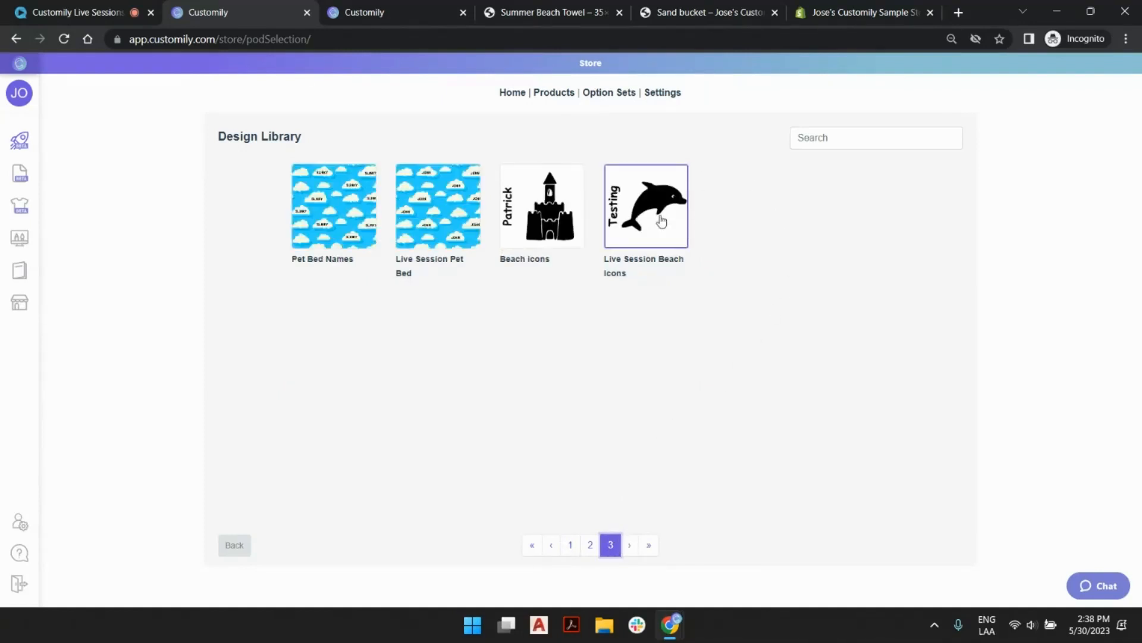
left_click(661, 221)
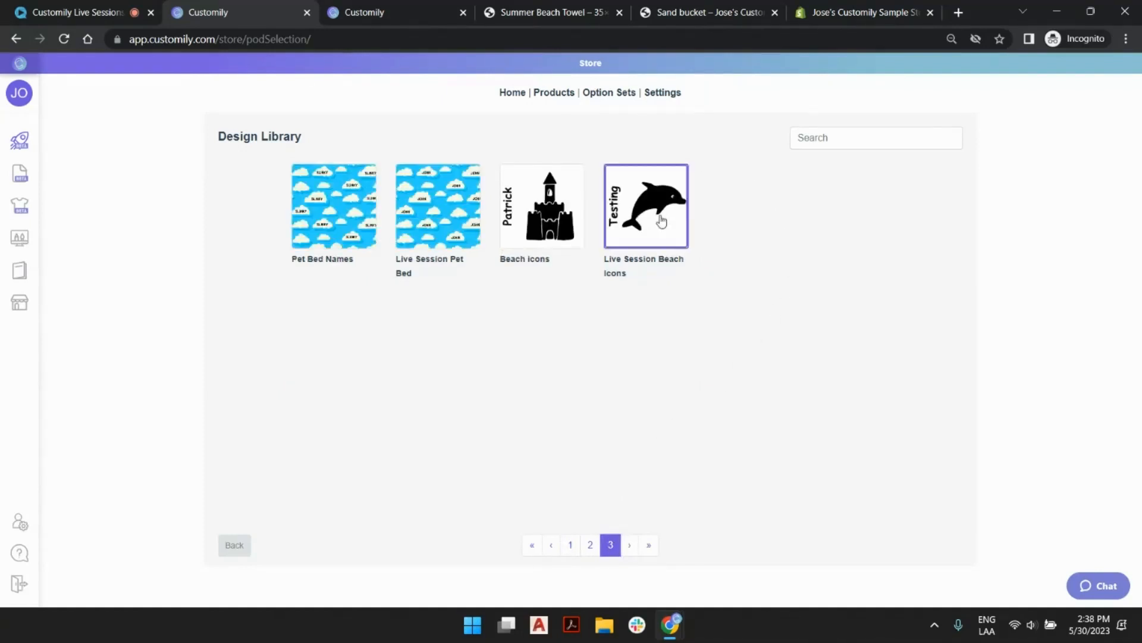
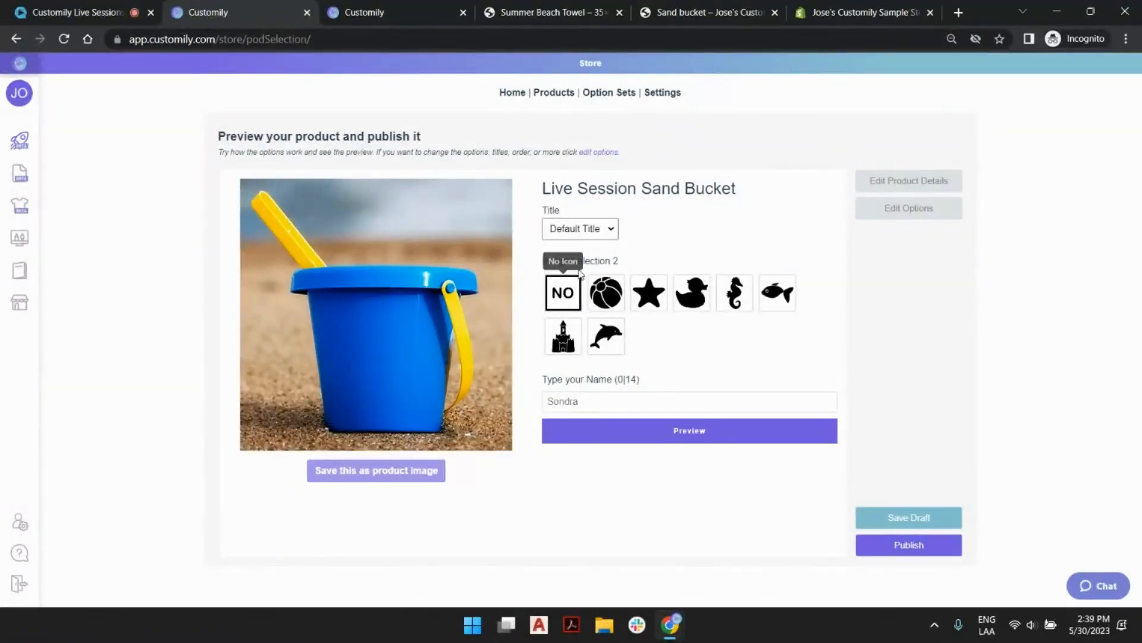
Preview the Live Session Sand Bucket with the fish icon and a sample first name.
left_click(770, 297)
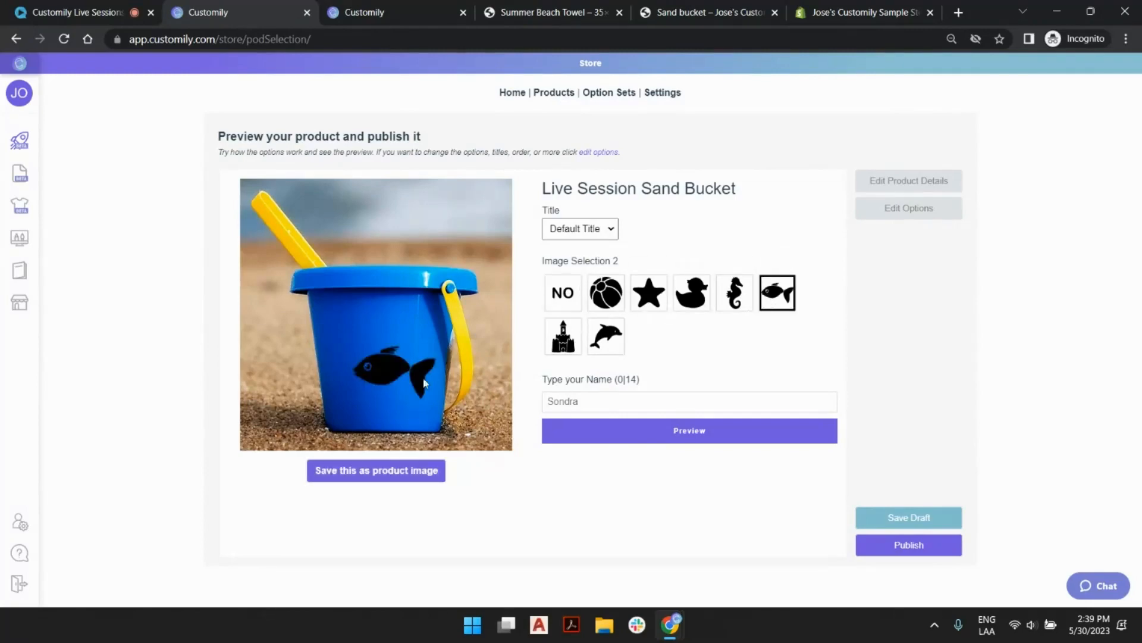
left_click(634, 401)
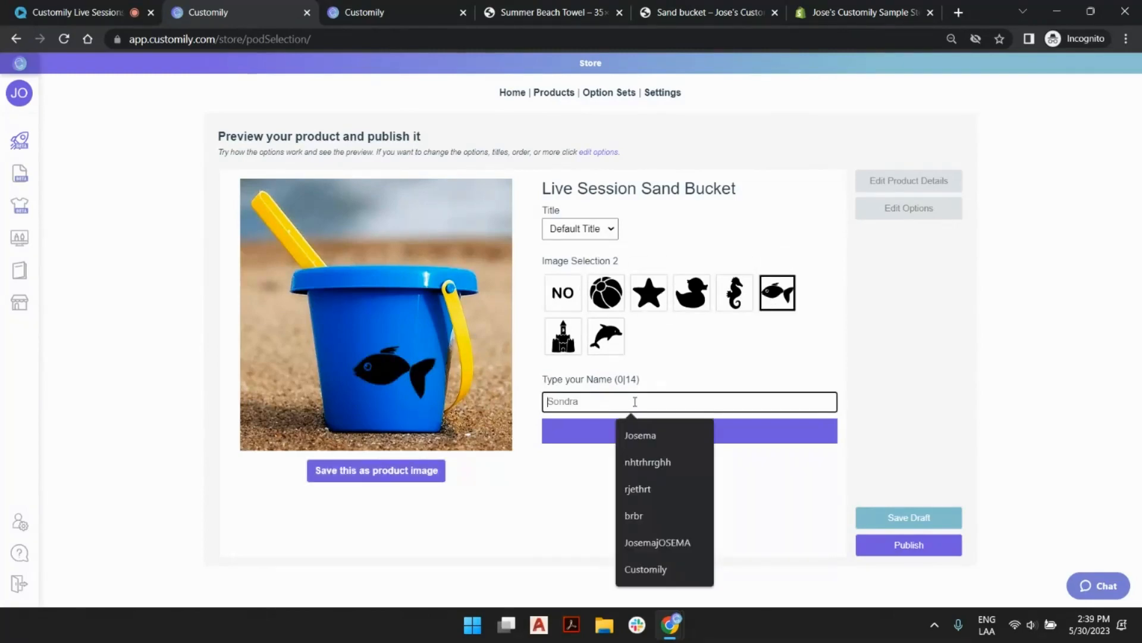
left_click(661, 435)
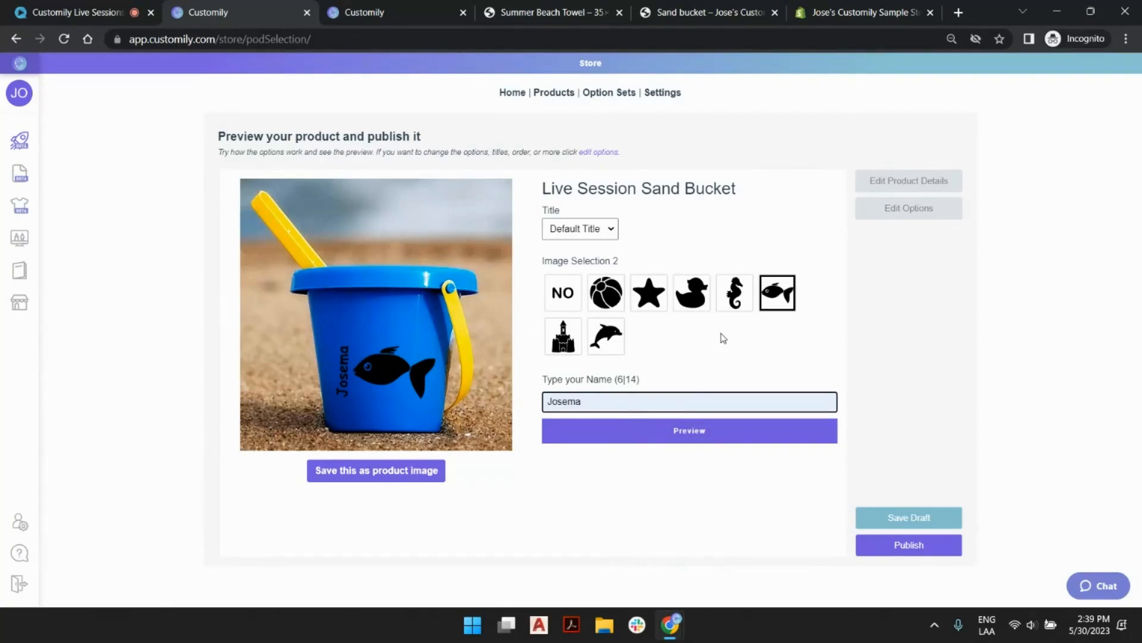
key("BackSpace")
type("a")
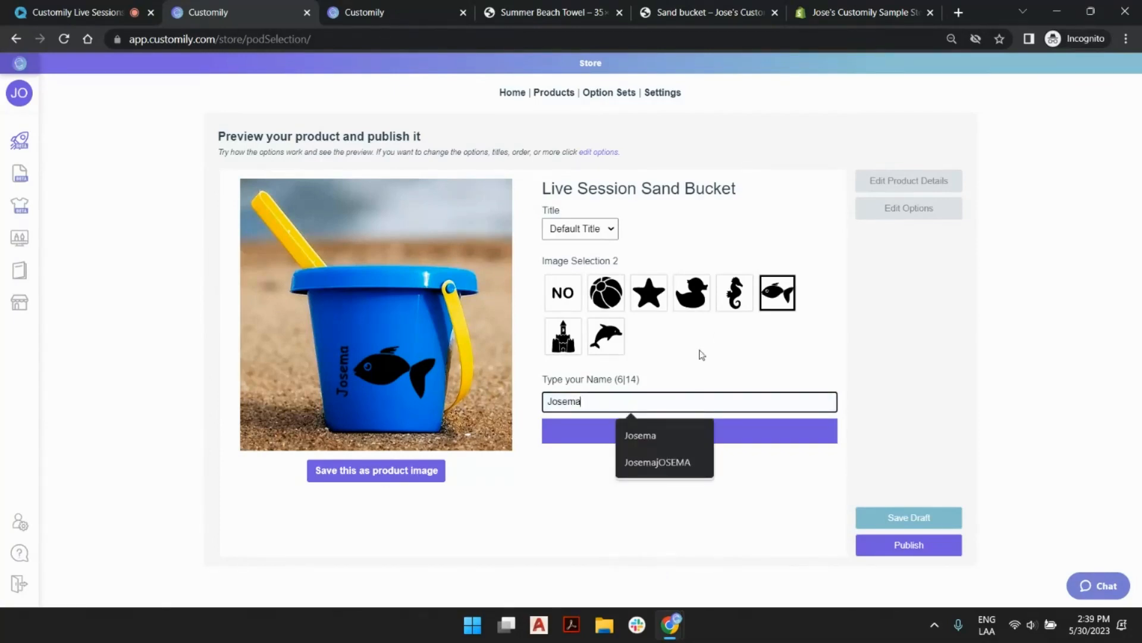
Try the seahorse, duck, dolphin, starfish and beach ball icons in the product preview.
left_click(736, 300)
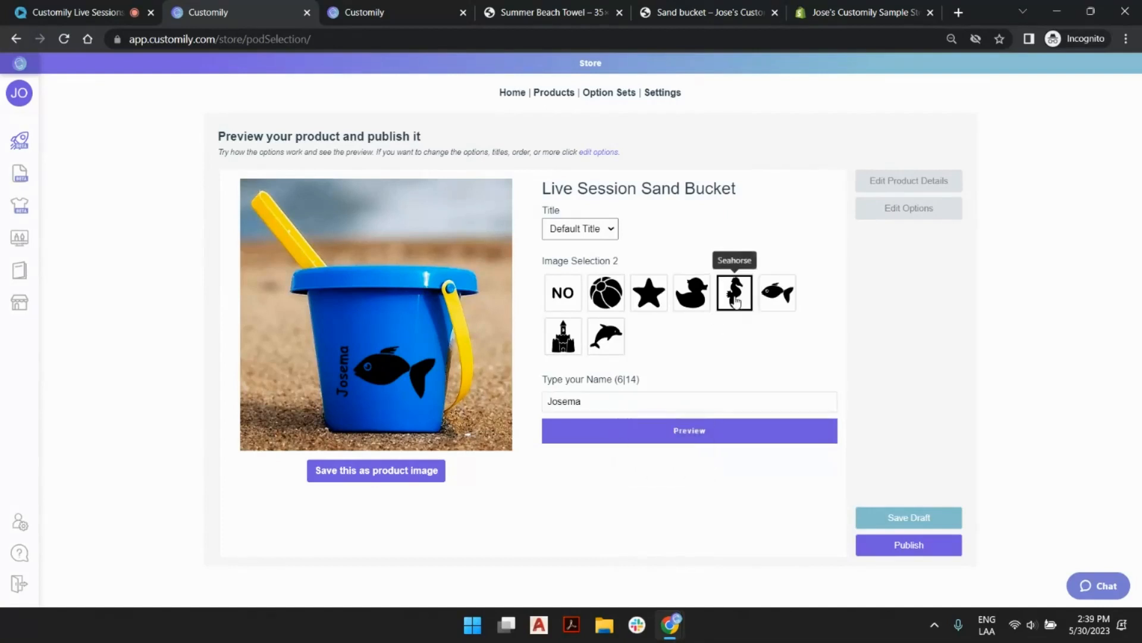
left_click(692, 295)
left_click(602, 344)
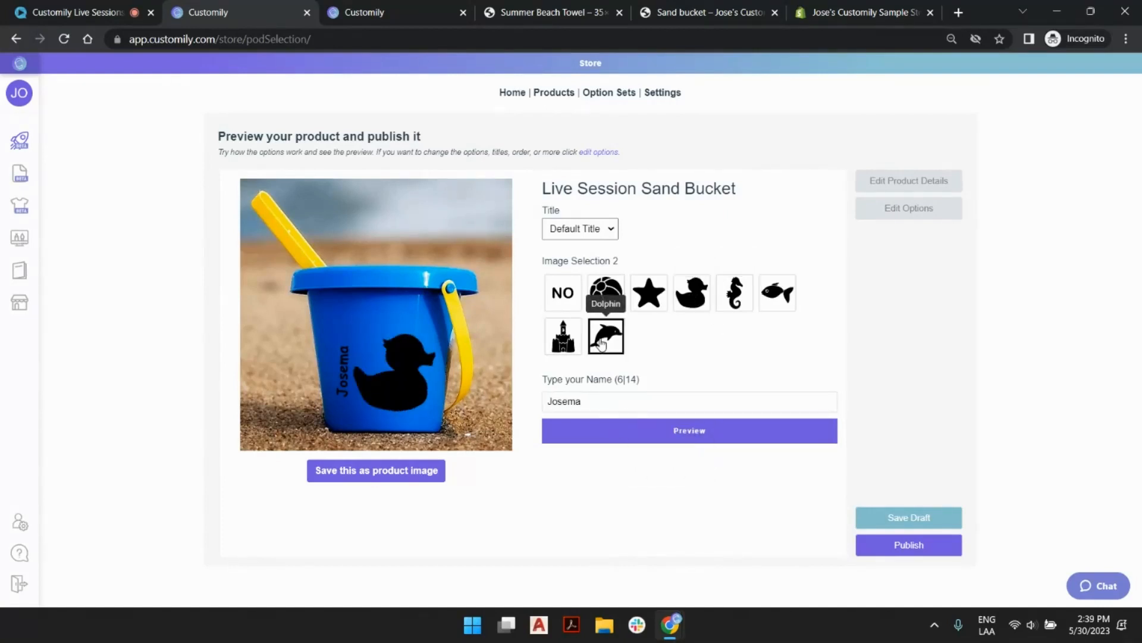
left_click(654, 297)
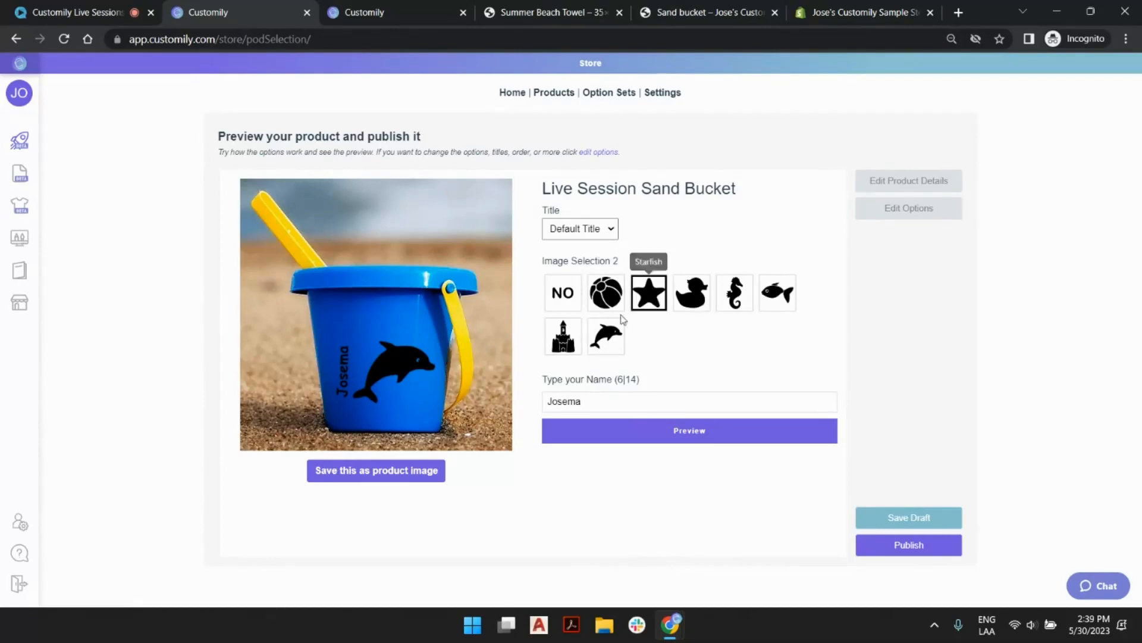
left_click(595, 296)
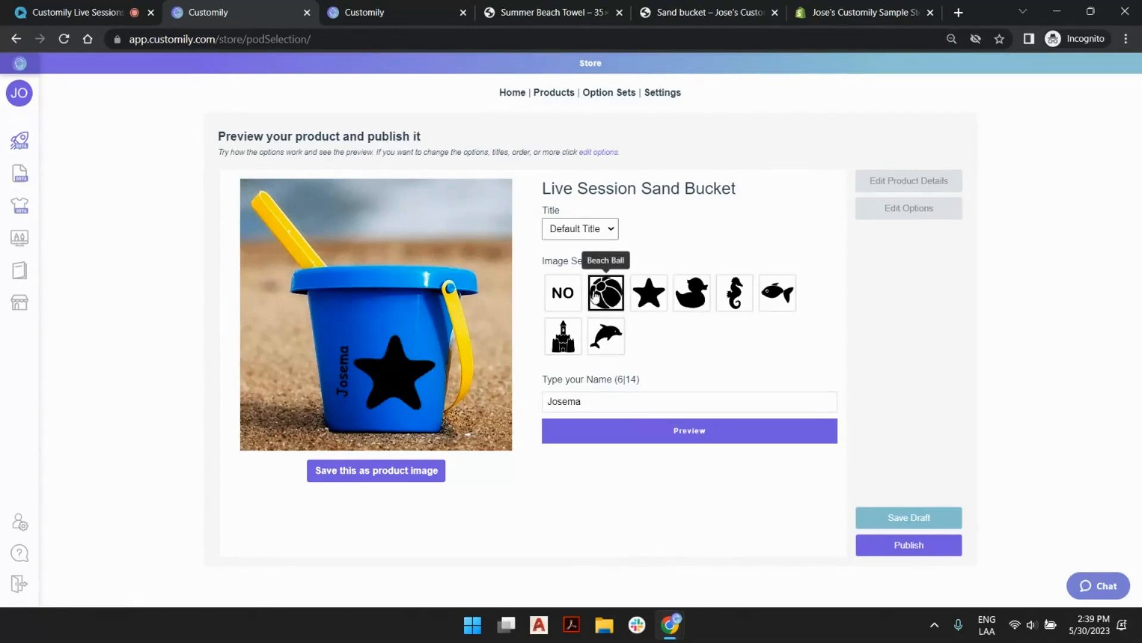
Personalize the preview with the dolphin icon and the name Flipper, and save it as the product image.
left_click(600, 331)
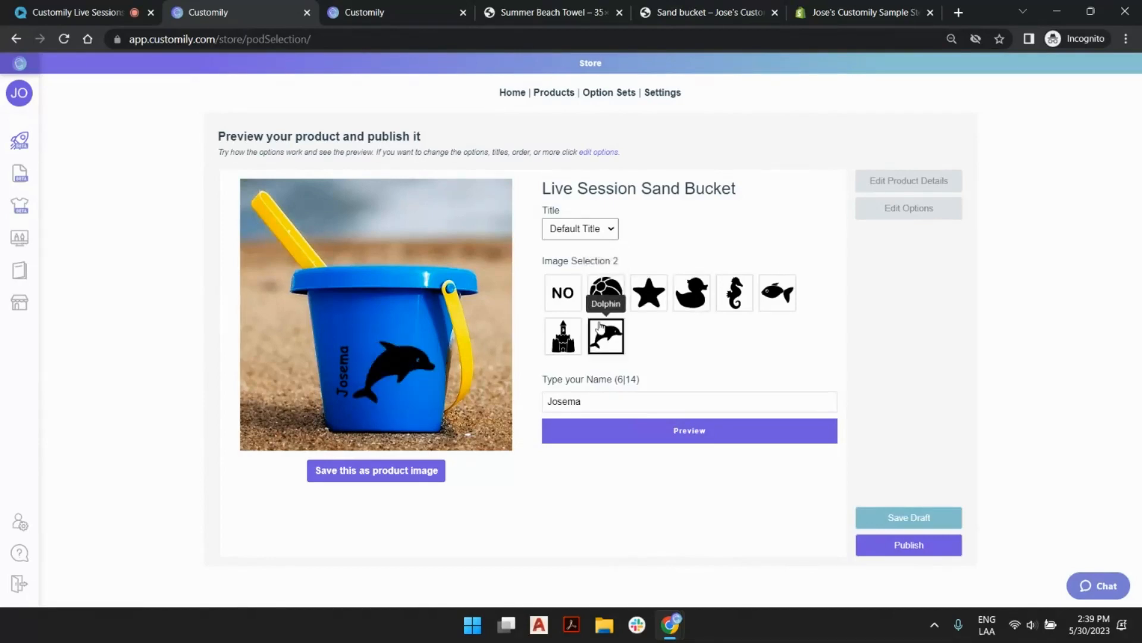
double_click(585, 401)
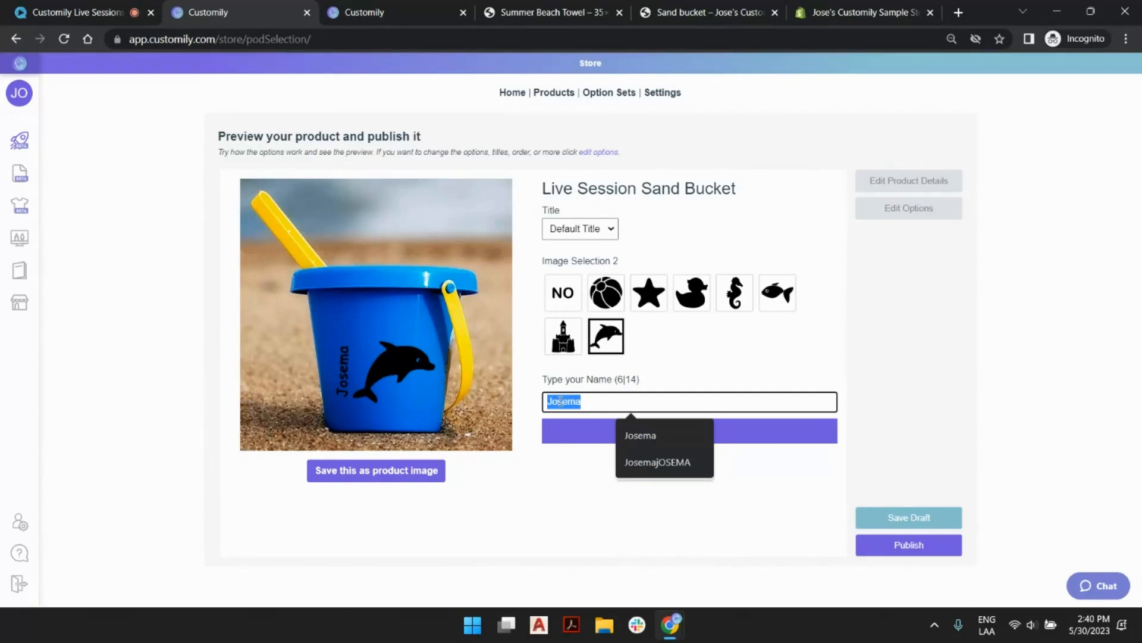
type("Flipper")
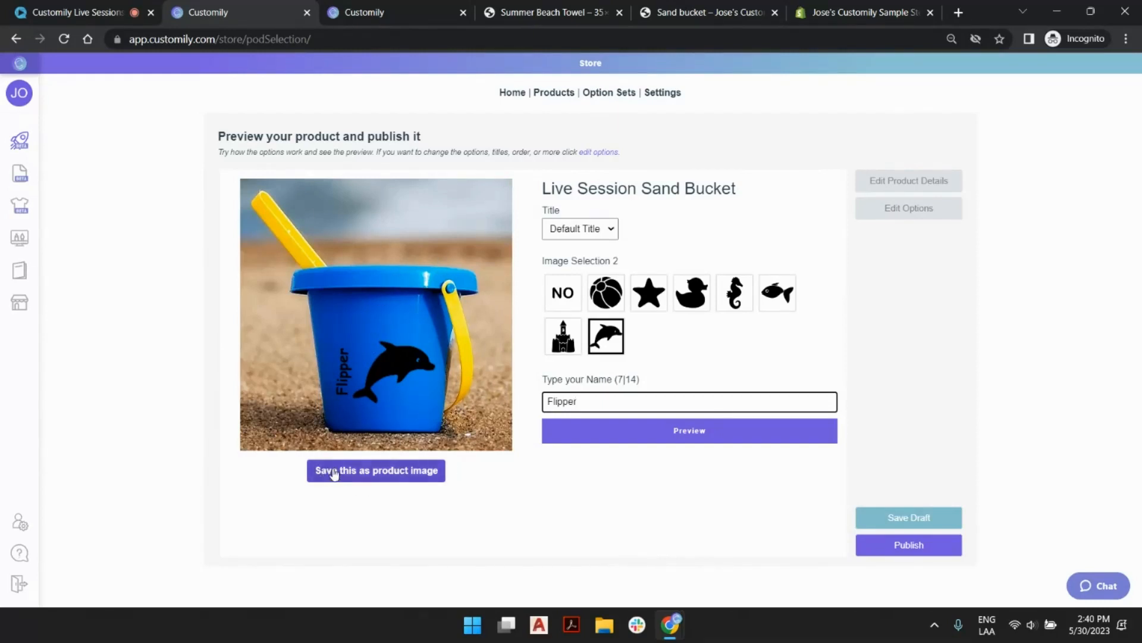
left_click(395, 471)
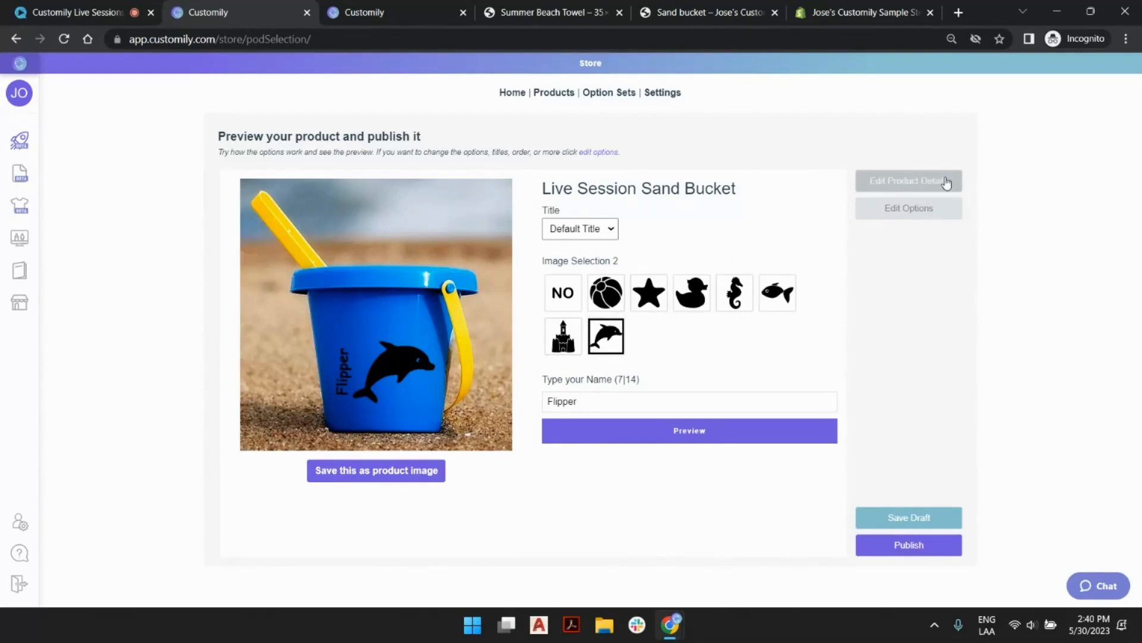
Review the product's editable title and description in its details, and return to the preview without saving.
left_click(904, 185)
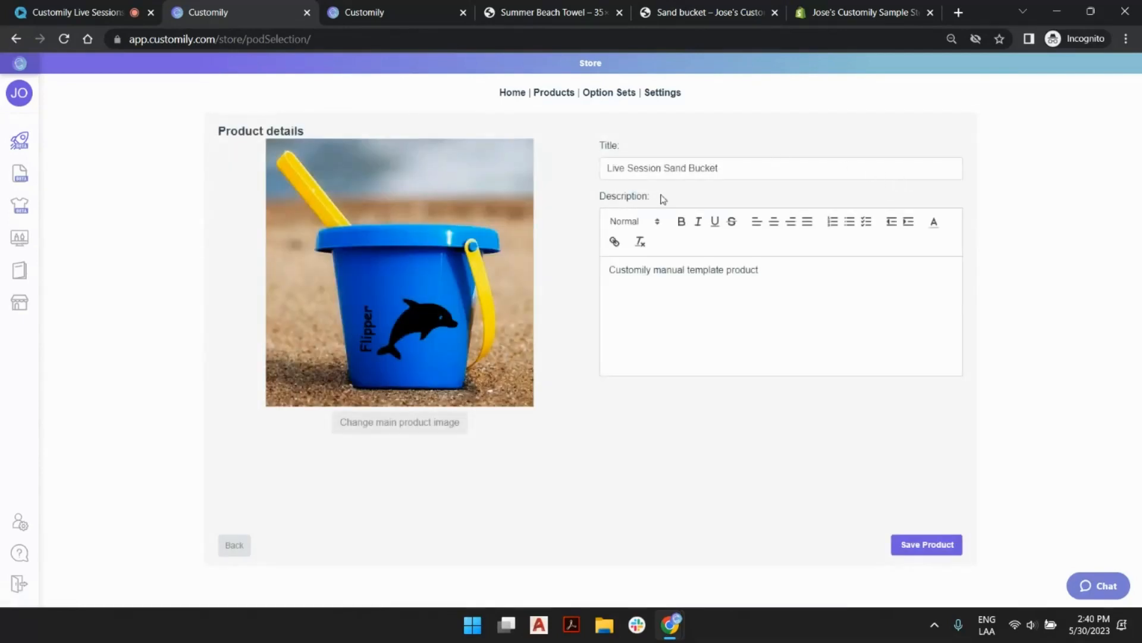
left_click(622, 166)
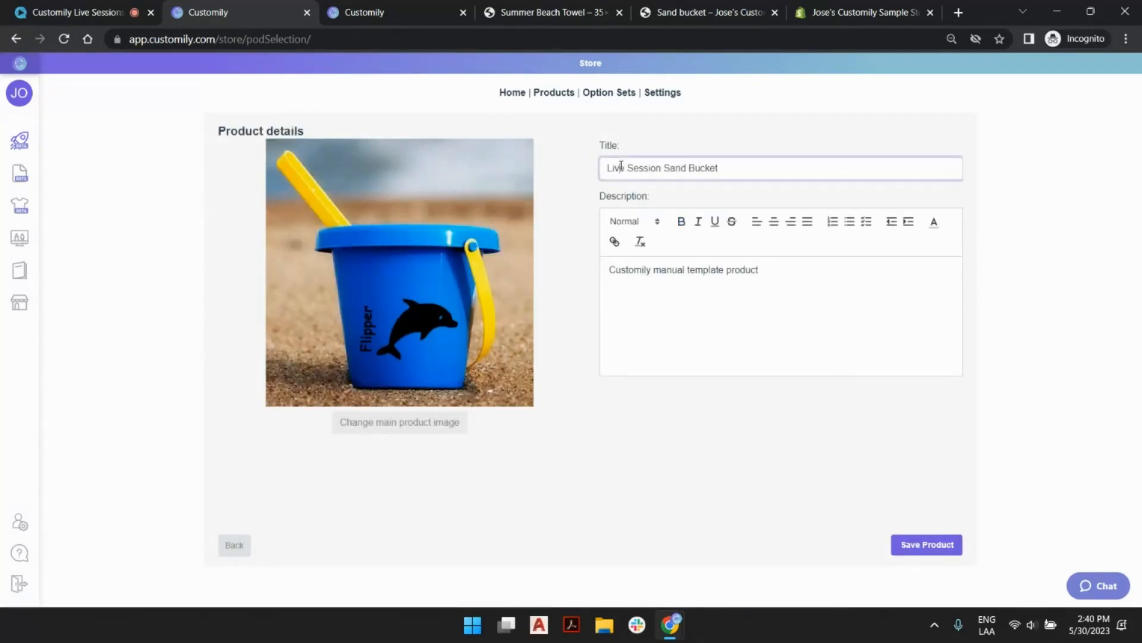
left_click(659, 272)
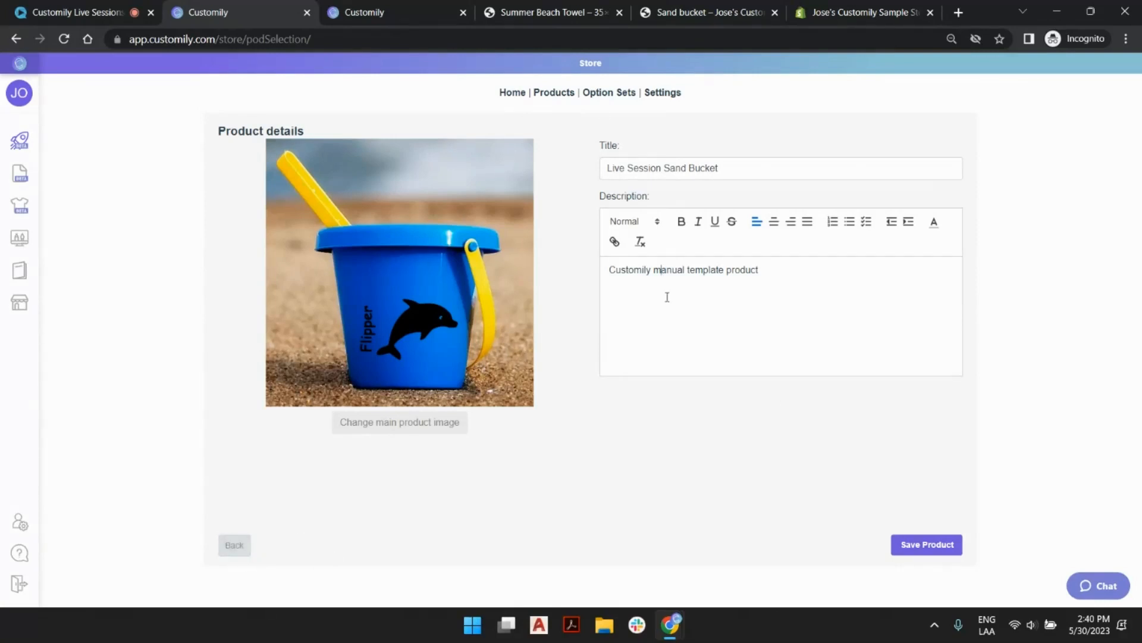
left_click(230, 545)
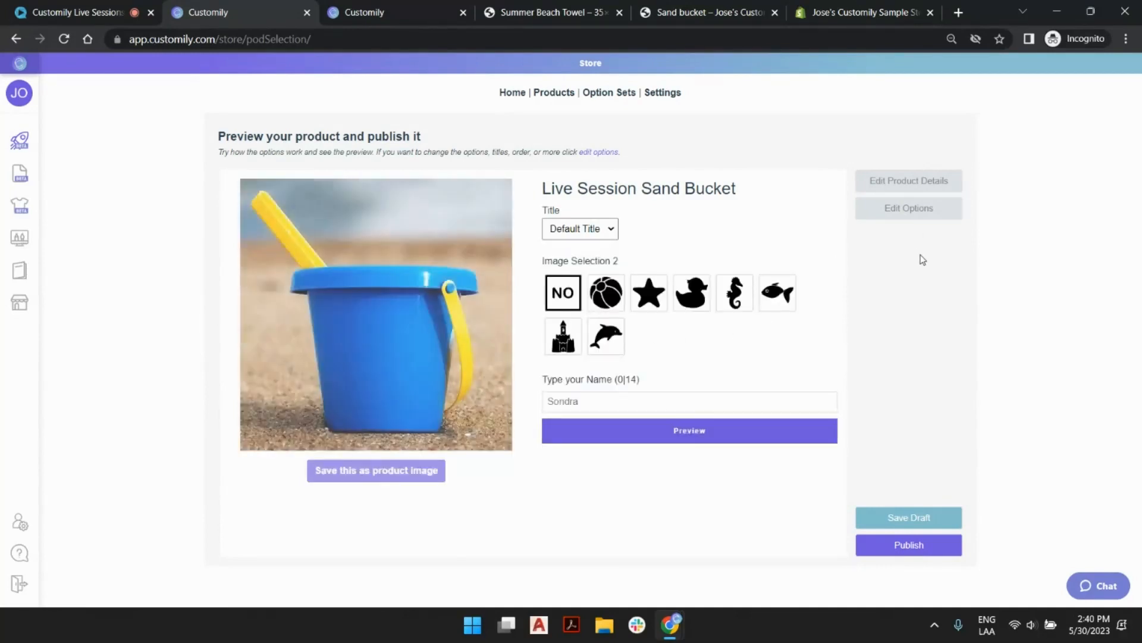
Publish the Live Session Sand Bucket and reload its storefront product page.
left_click(909, 545)
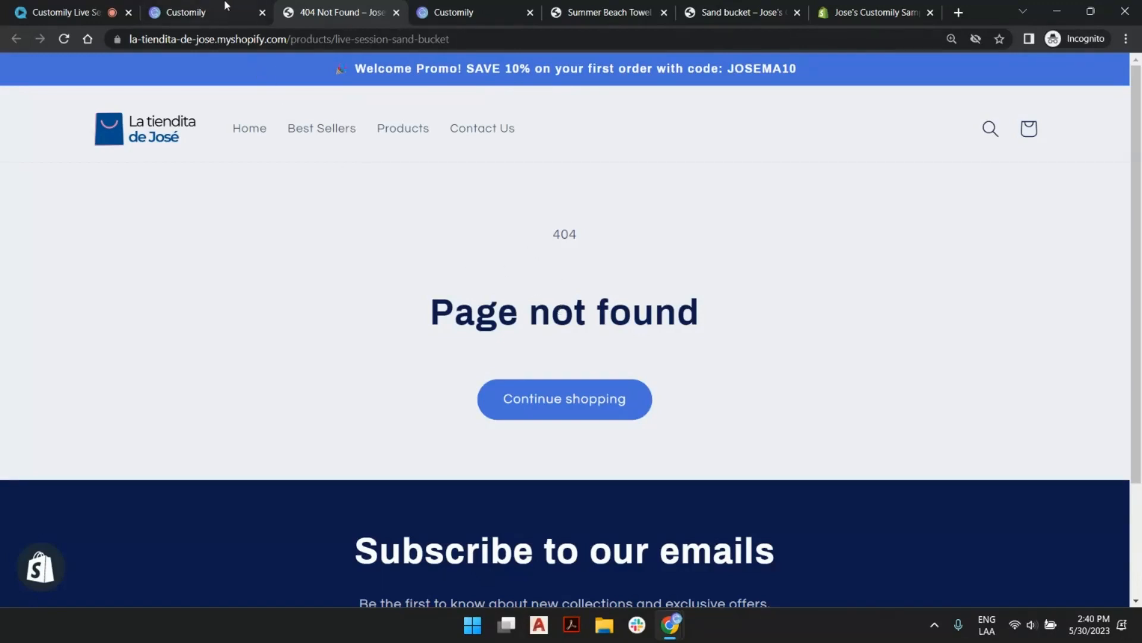
left_click(64, 40)
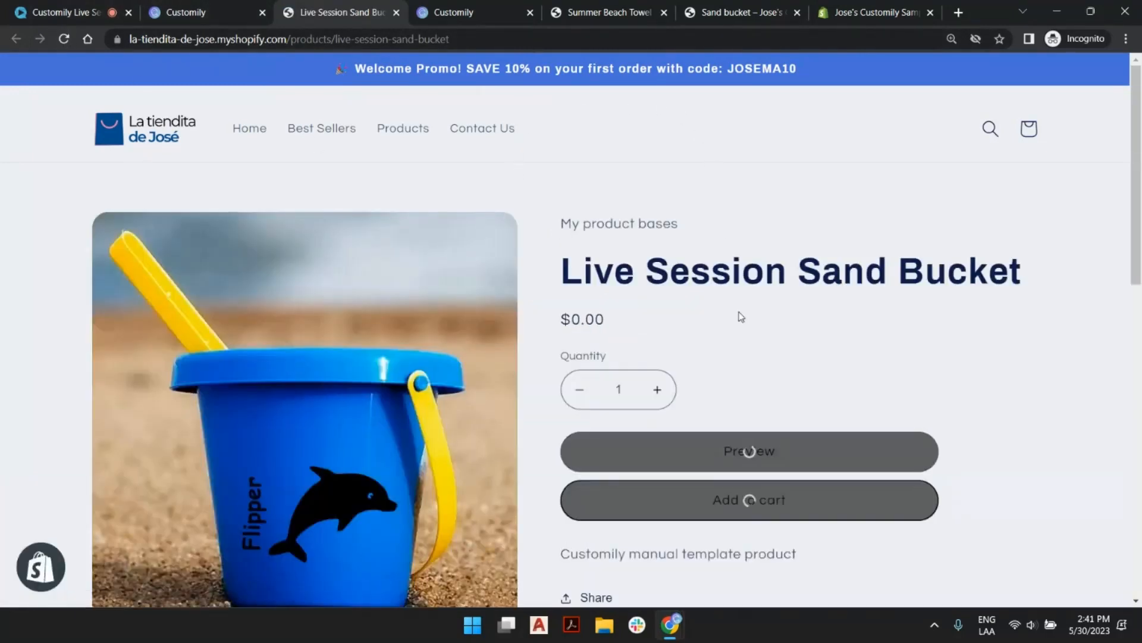
Test the published product in the storefront with the Beach Ball icon and the name Customily.
scroll(740, 289, "down", 3)
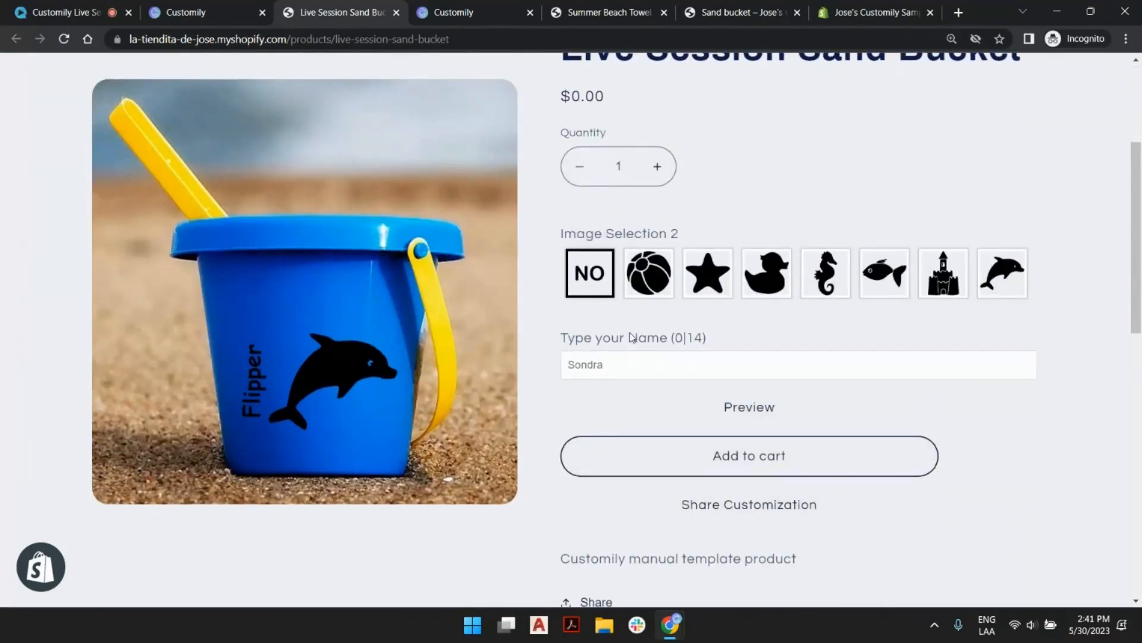
left_click(659, 290)
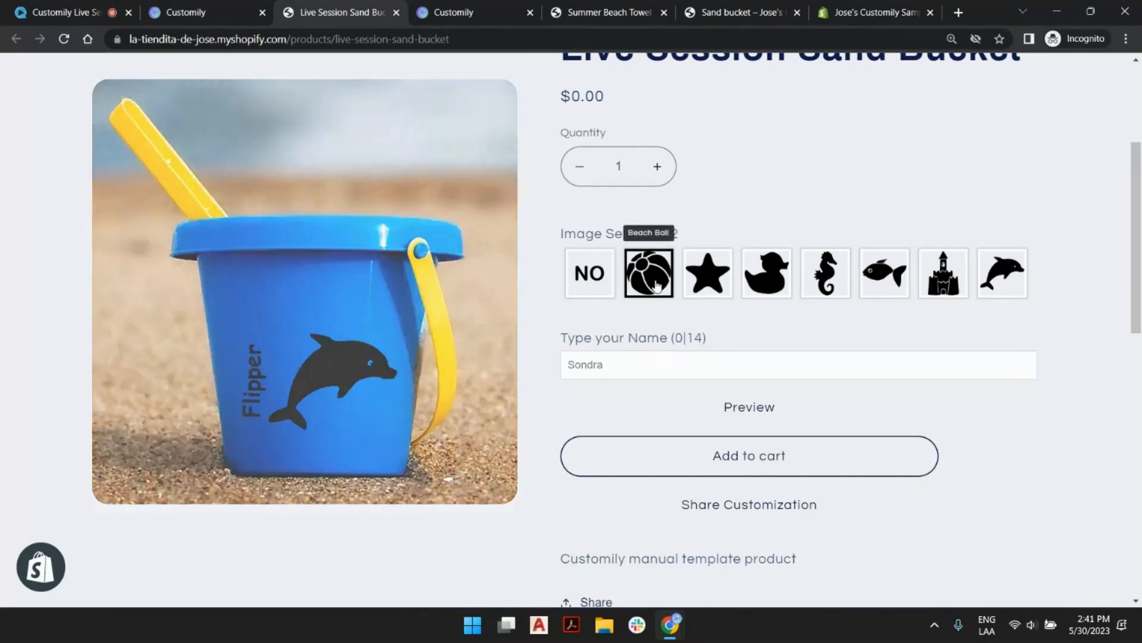
left_click(642, 366)
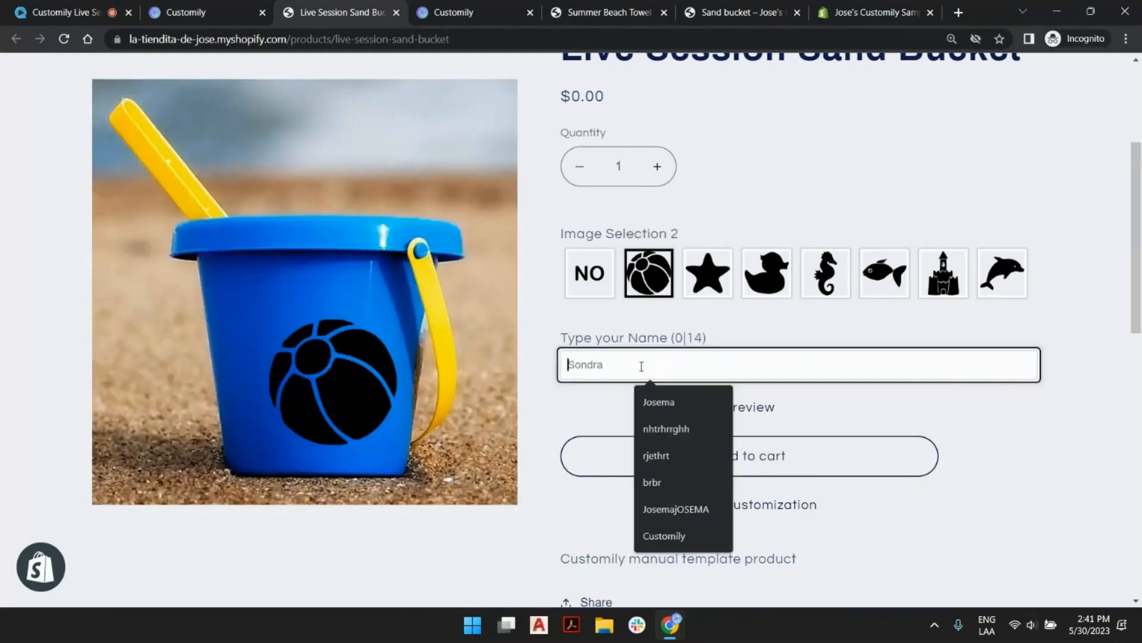
left_click(683, 537)
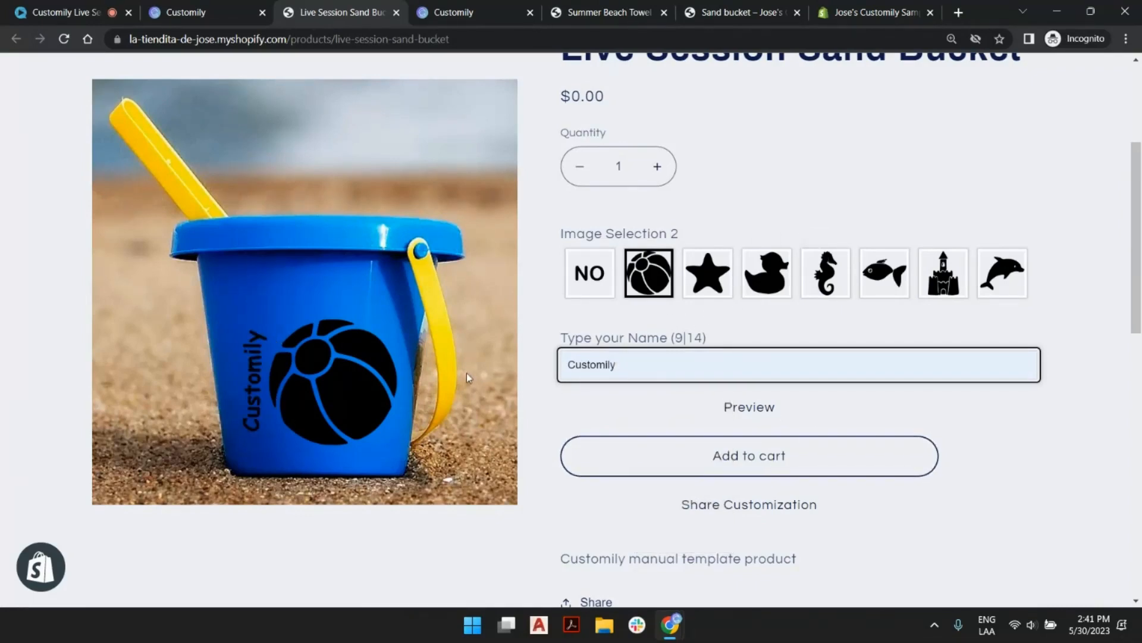
scroll(834, 219, "up", 4)
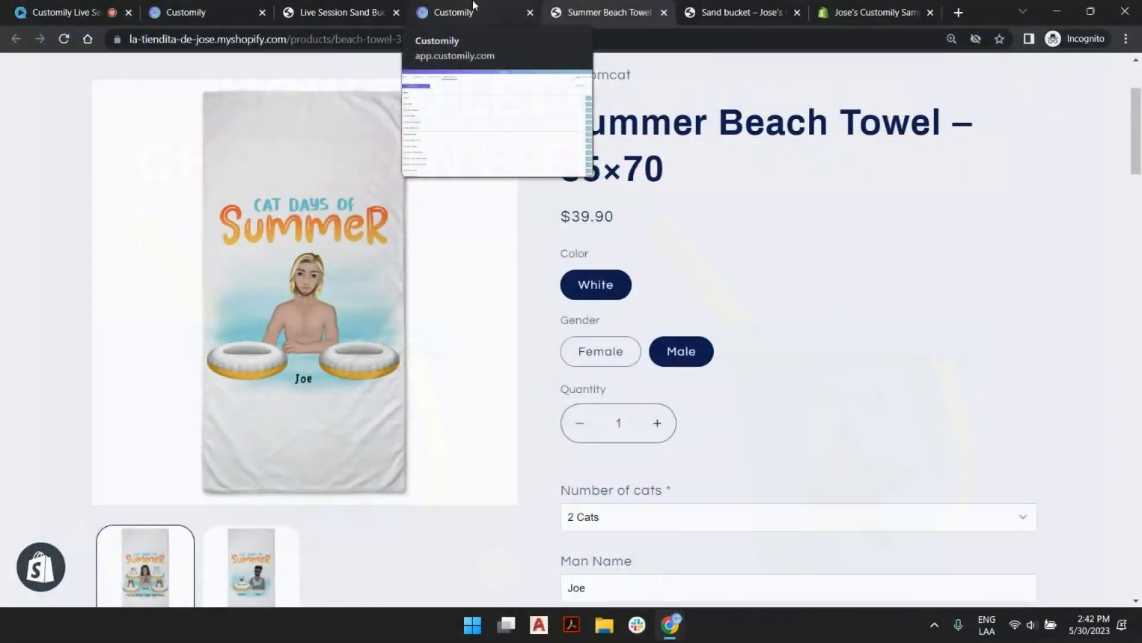
Return to the Live Session Sand Bucket storefront page and review its personalization options.
left_click(453, 12)
left_click(207, 8)
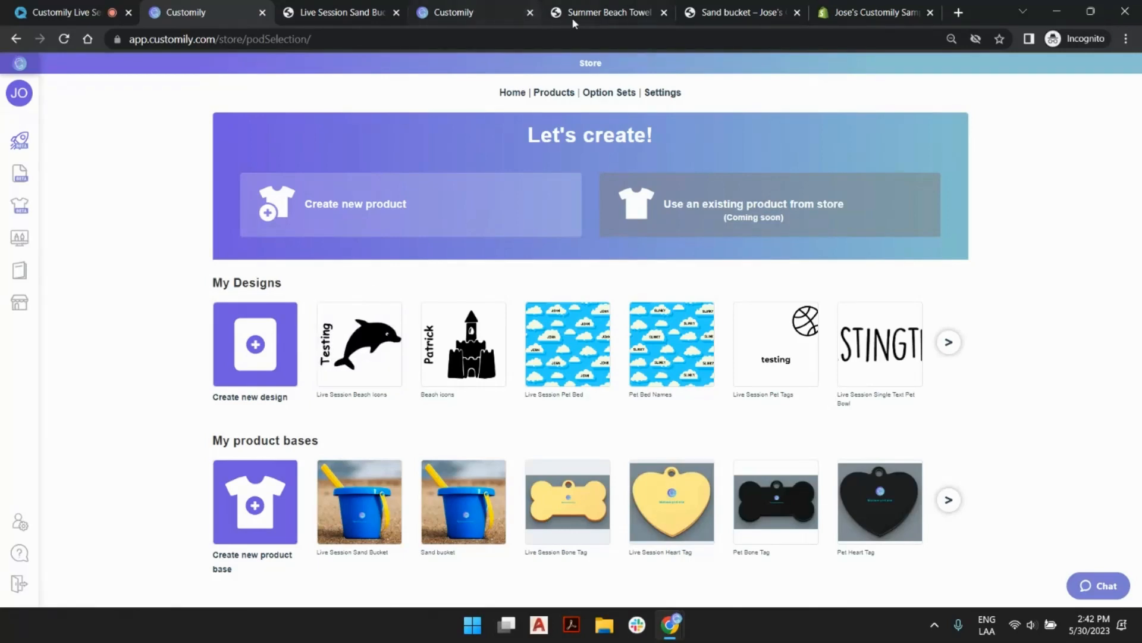
left_click(366, 8)
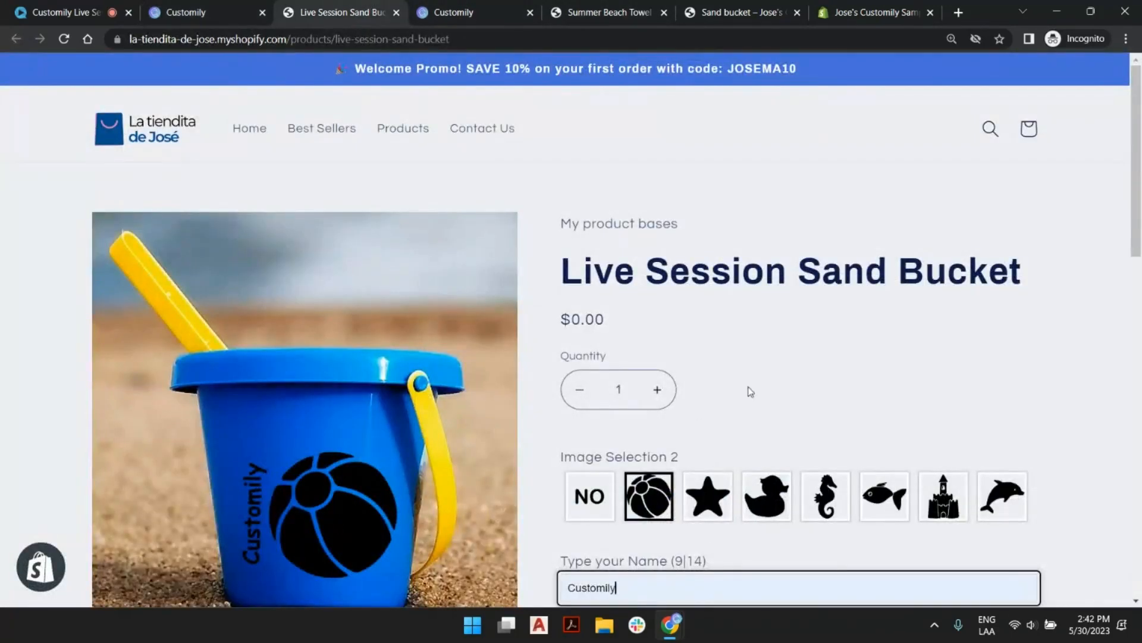
scroll(262, 385, "down", 2)
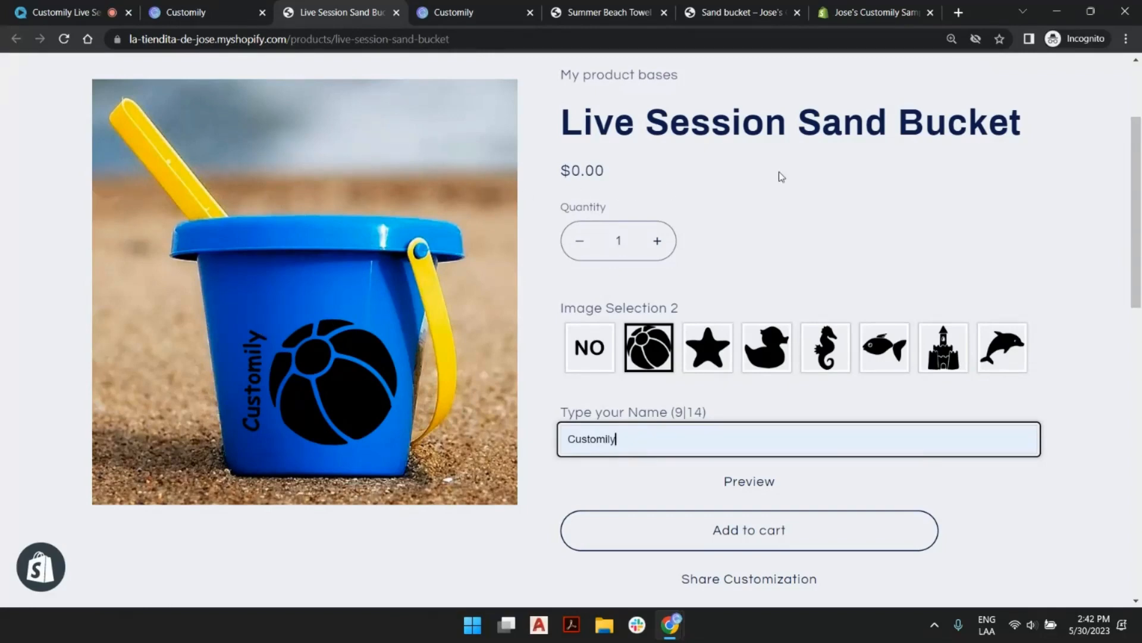
Switch to Customily and open the Live Session Sand Bucket - Live Session Beach Icons template from the last templates page for editing.
left_click(200, 8)
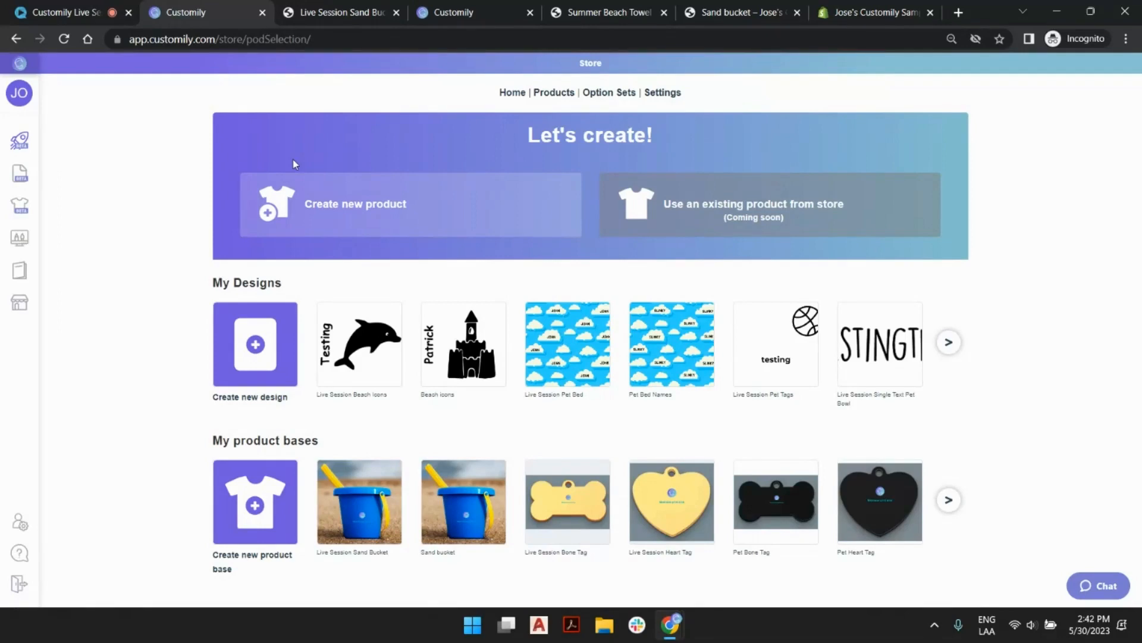
mouse_move(39, 238)
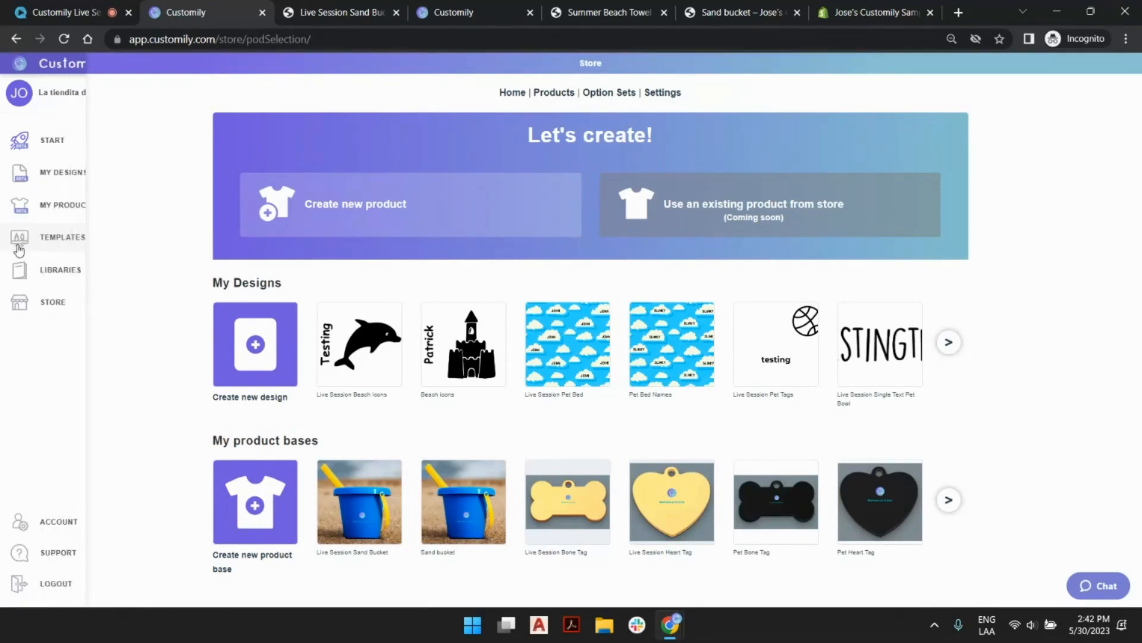
left_click(58, 240)
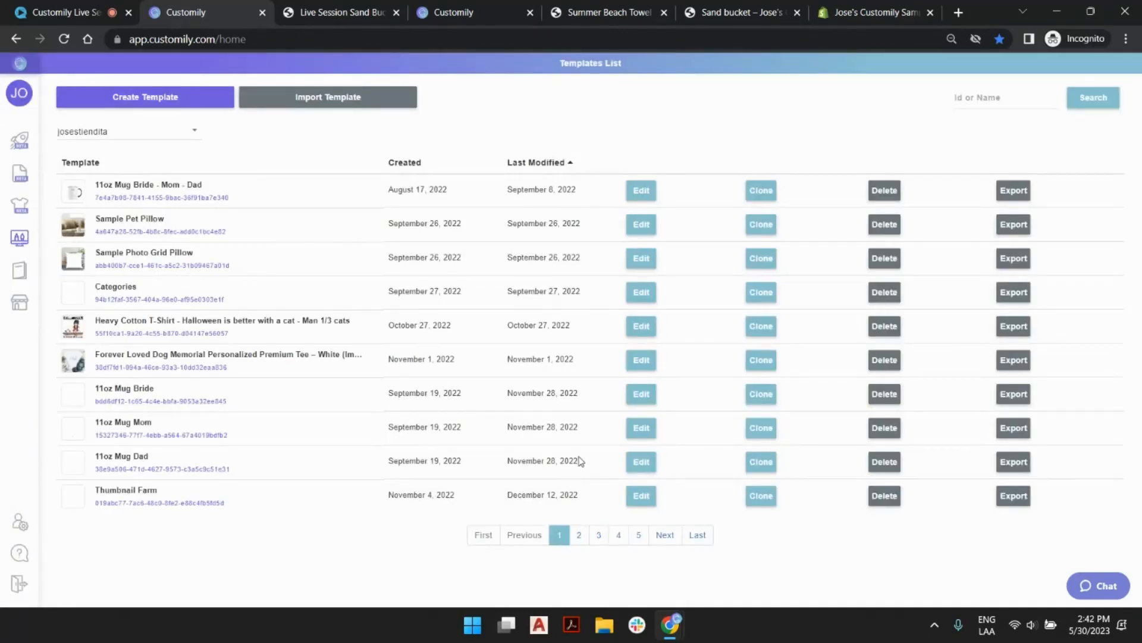
left_click(698, 534)
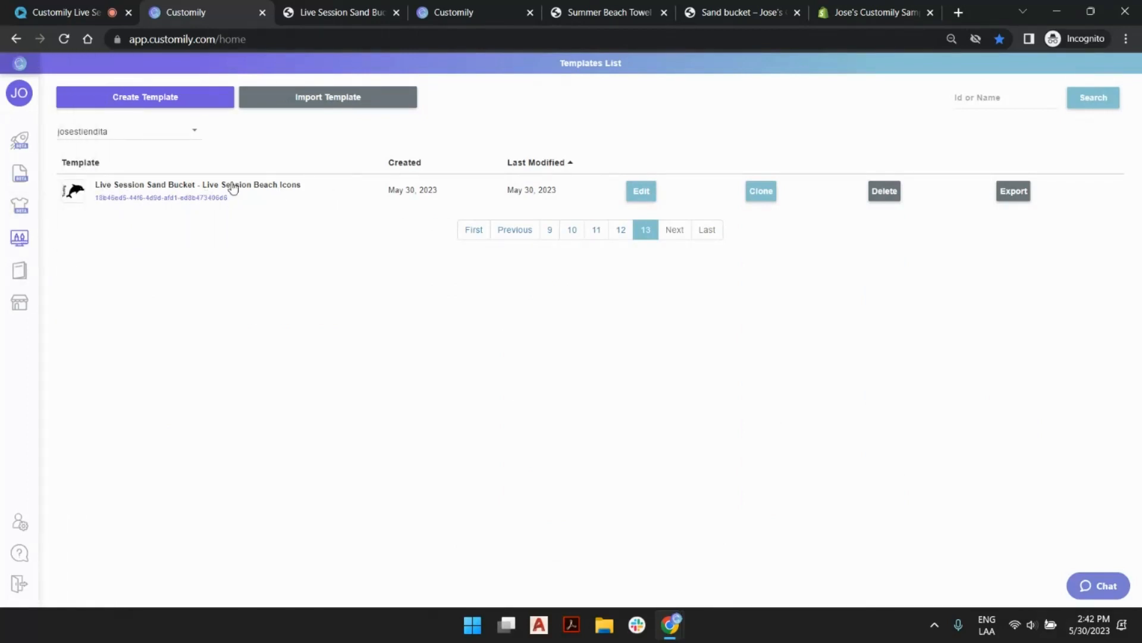
left_click(648, 194)
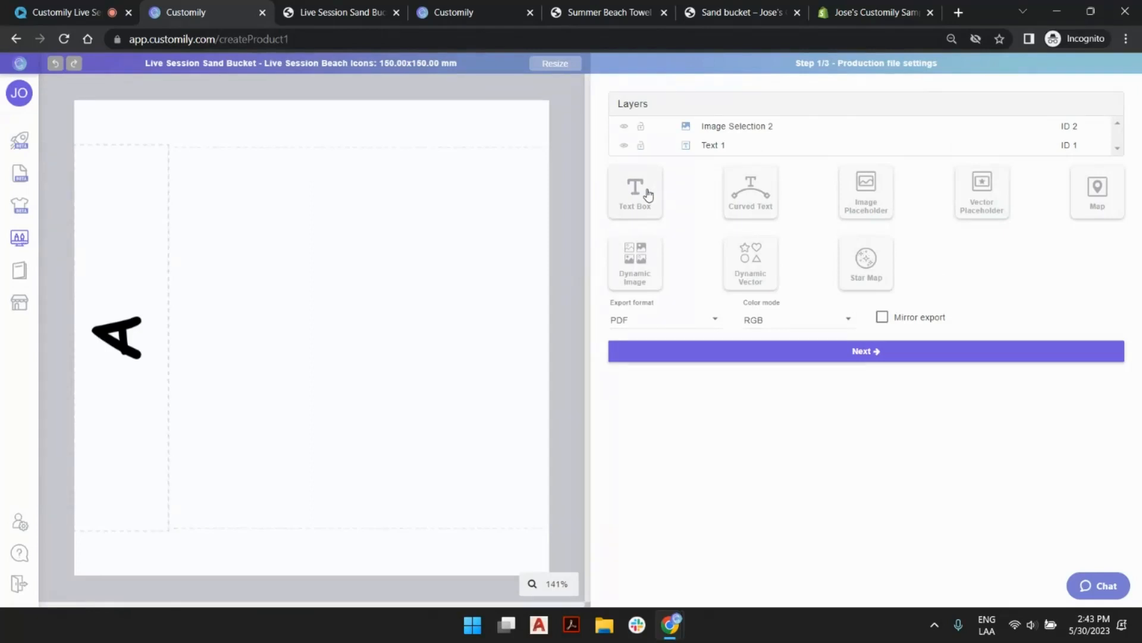
Examine the settings of the Image Selection 2 and Text 1 elements in the template's production file.
left_click(436, 217)
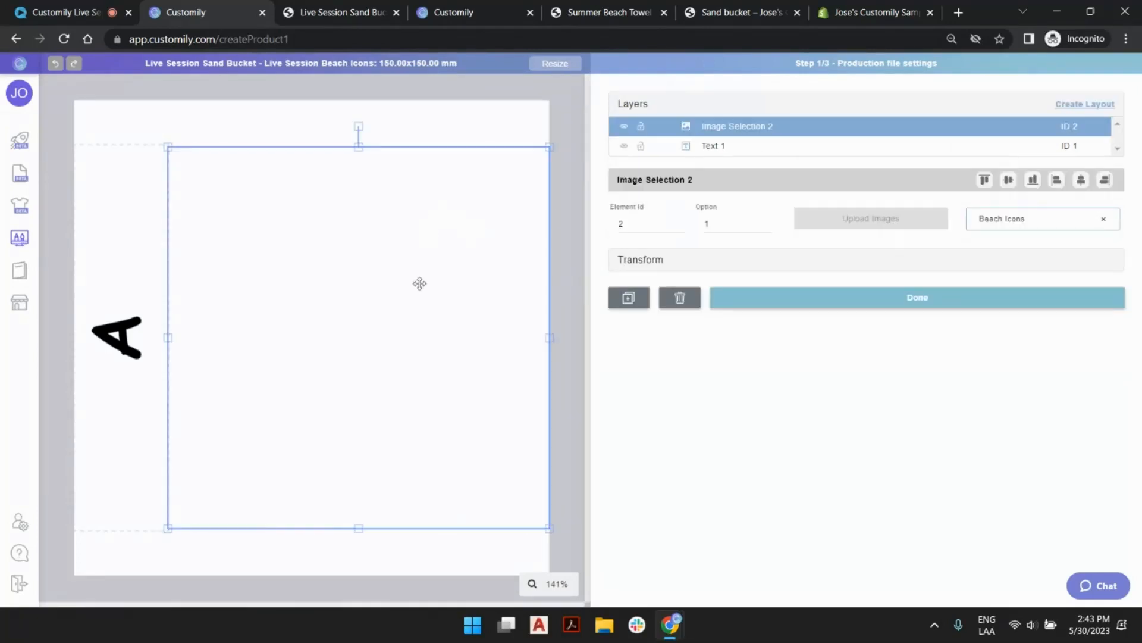
left_click(476, 112)
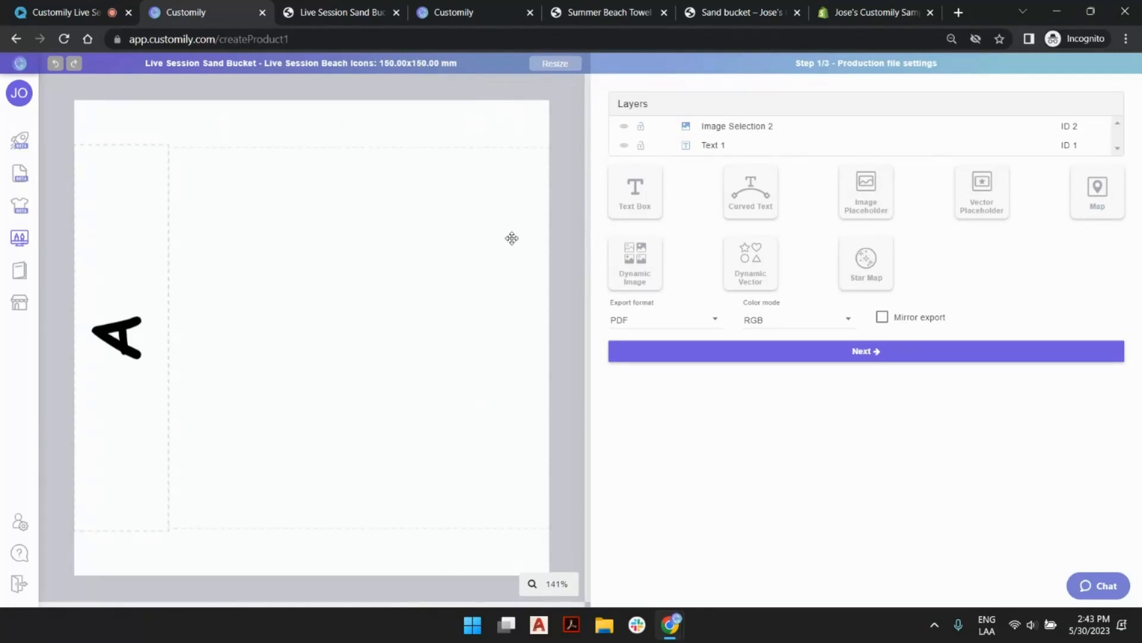
left_click(110, 173)
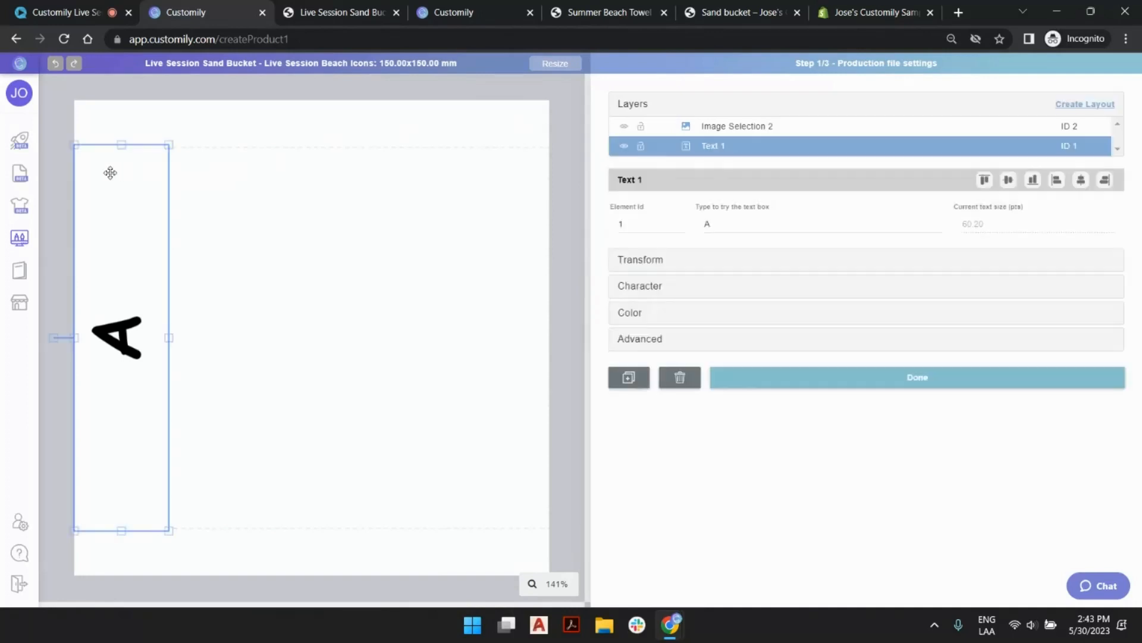
left_click(347, 173)
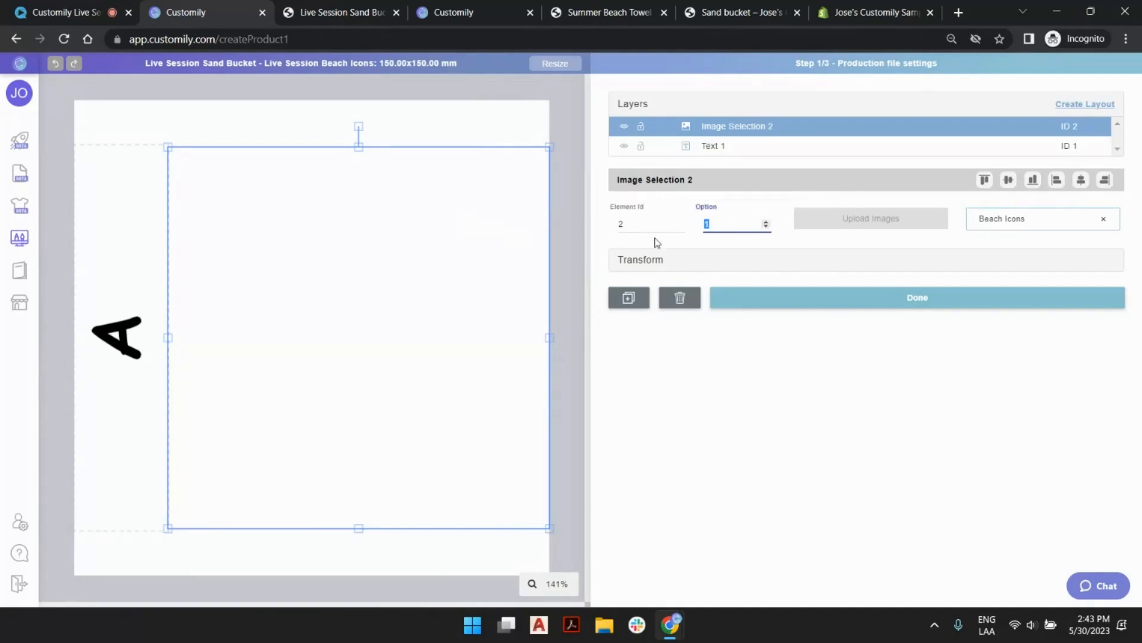
Set the Image Selection 2 option to 2 and group it with Text 1 in a new layout.
left_click(765, 224)
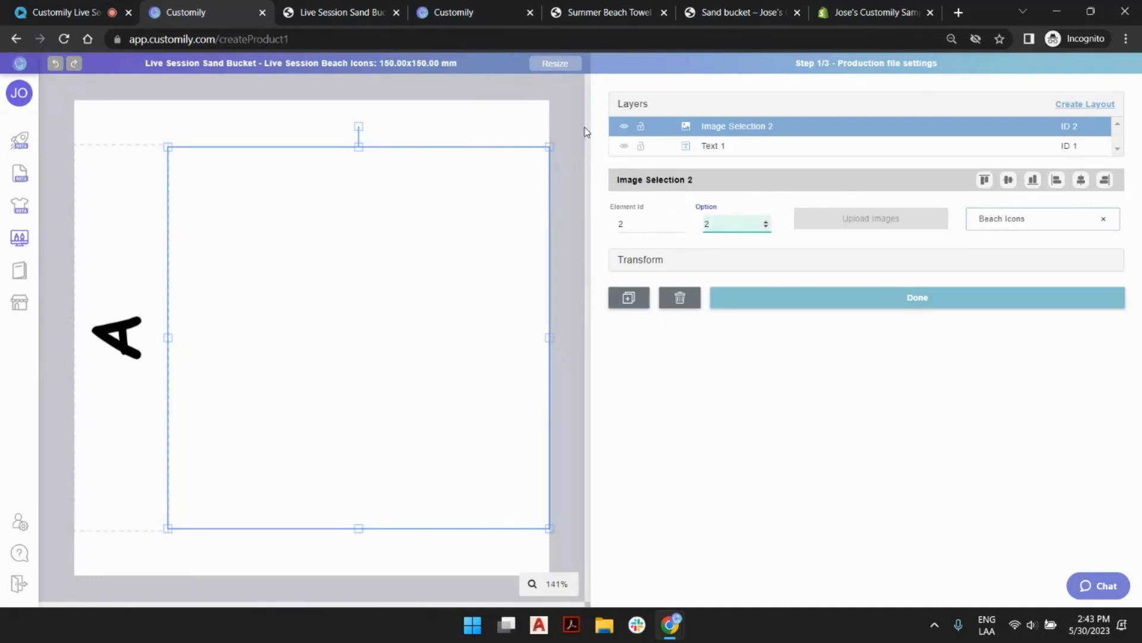
left_click(567, 116)
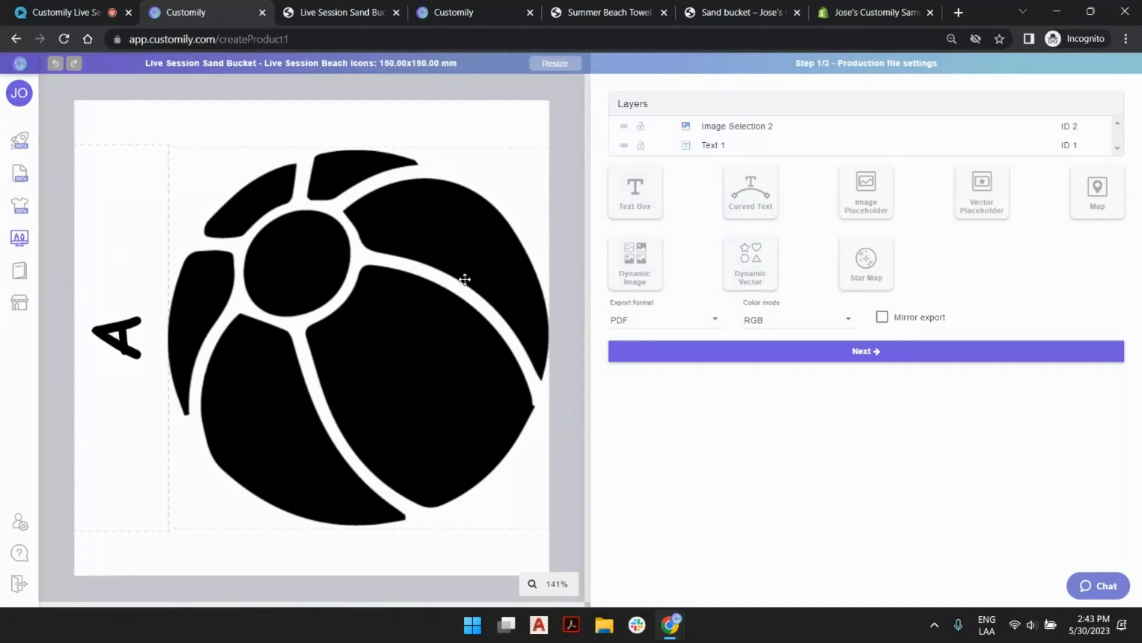
left_click(723, 145)
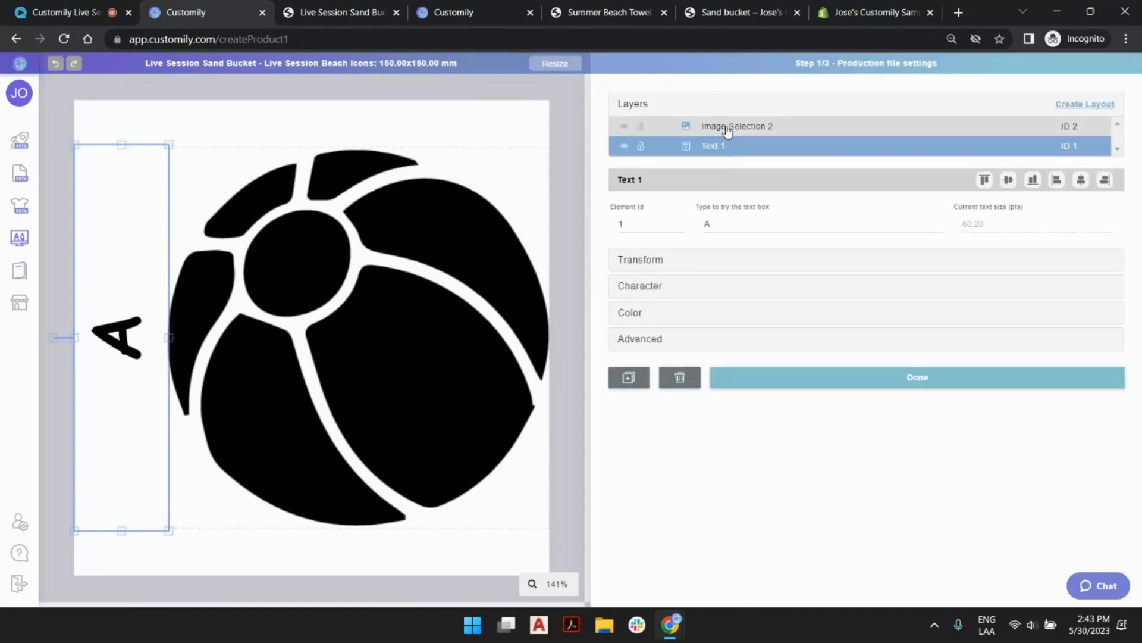
left_click(726, 126, "shift")
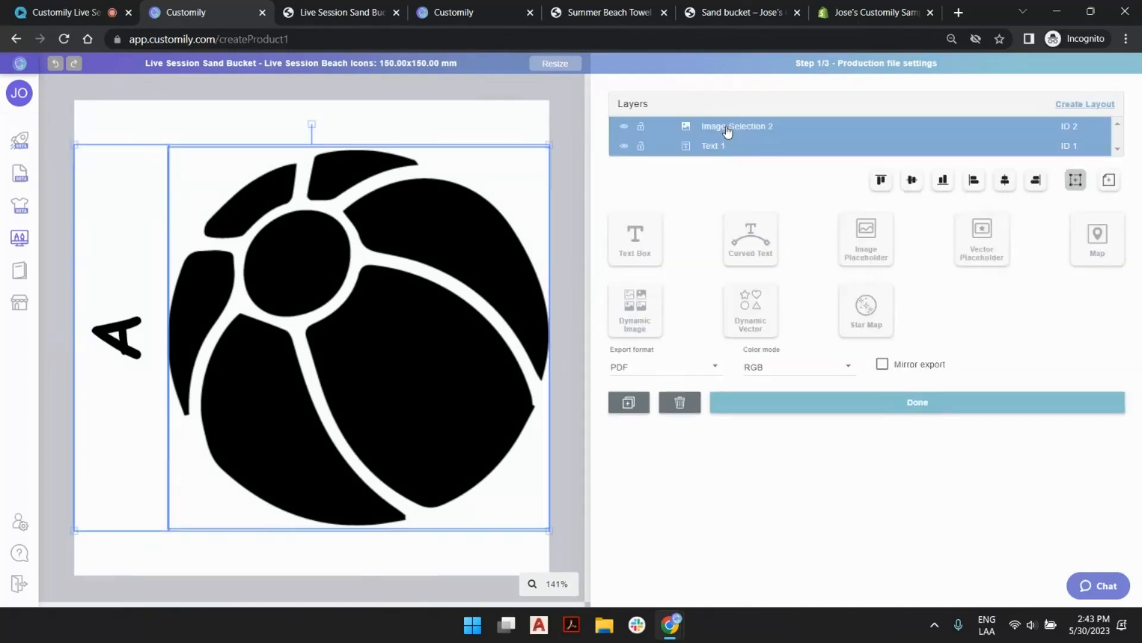
left_click(1103, 106)
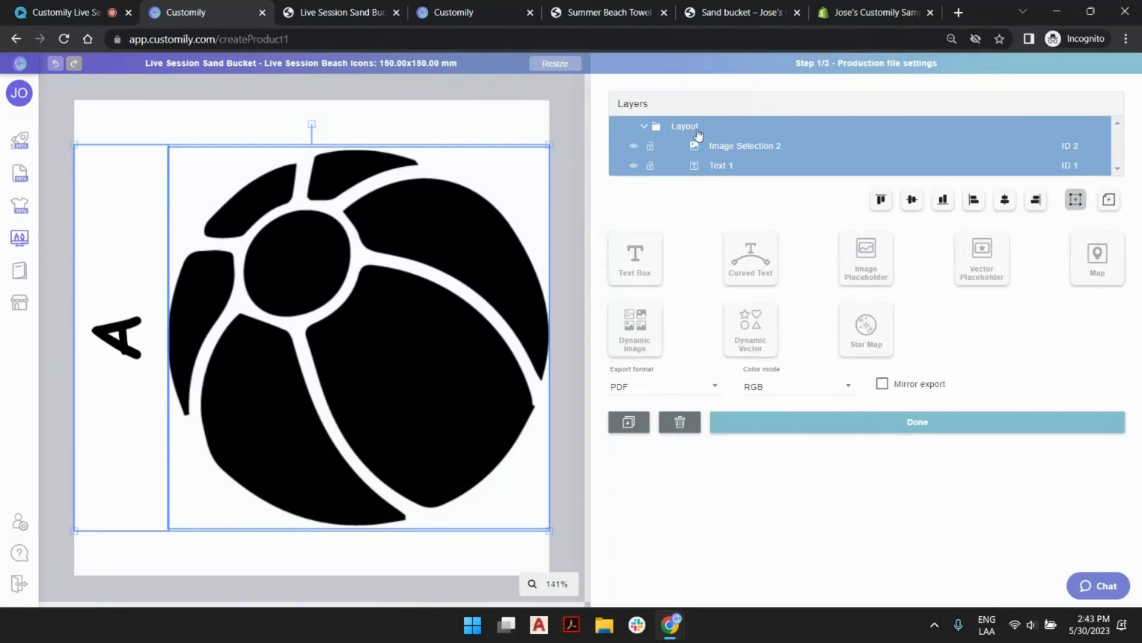
Rename the new layout in the production file as Side Name.
double_click(695, 126)
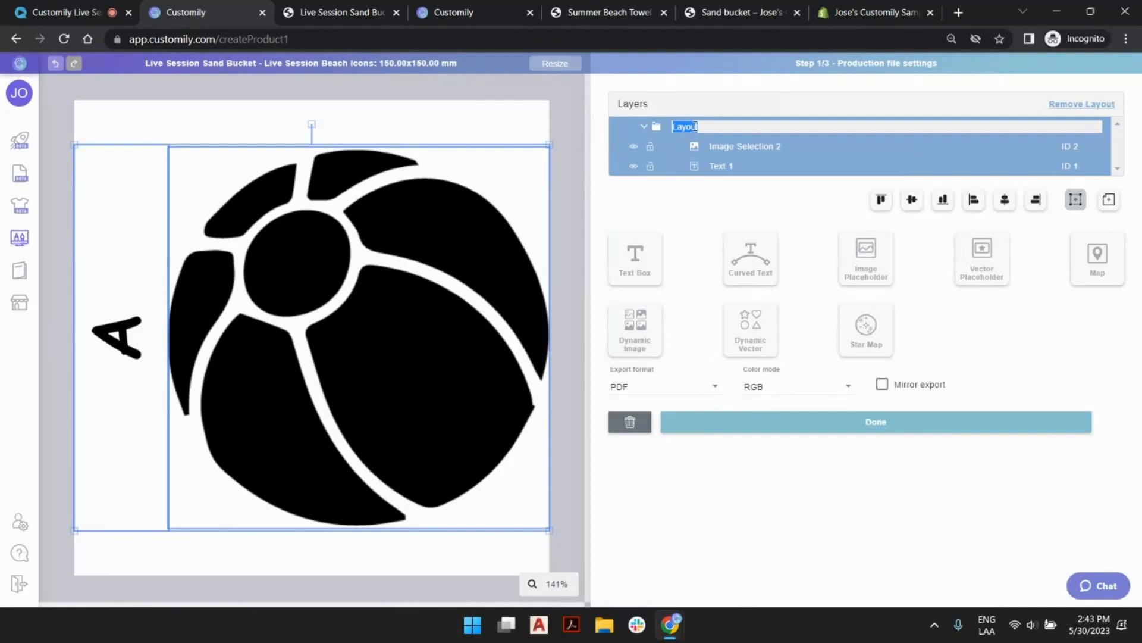
type("Side Name")
key("Return")
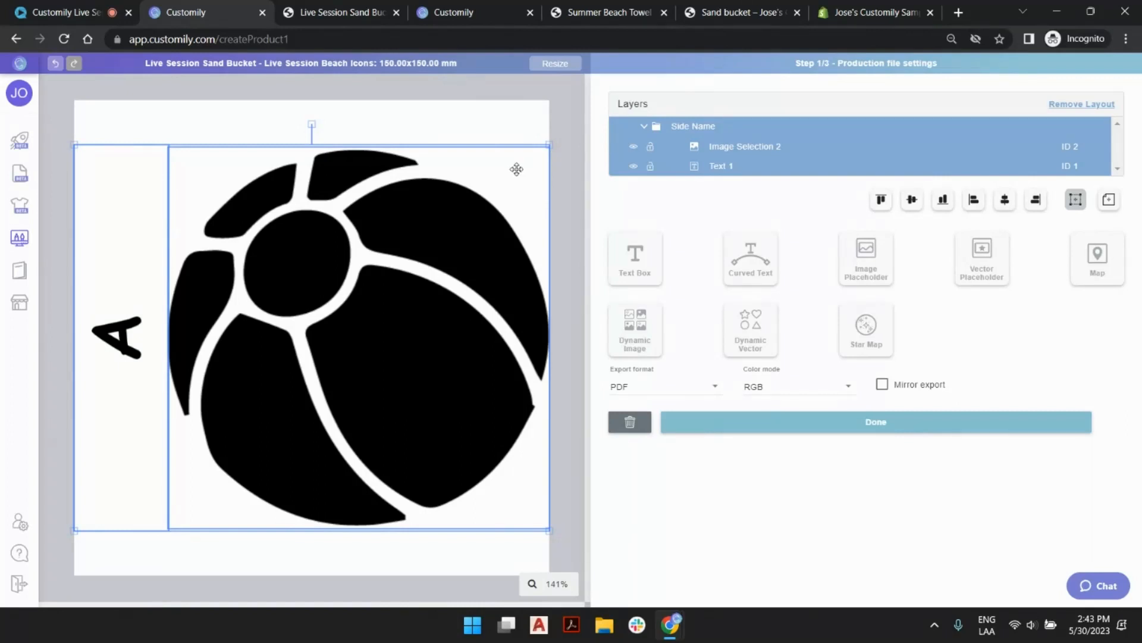
Duplicate the Side Name layout with its image and text, and remove the "(cloned)" suffix from the copy's name.
key("ctrl+v")
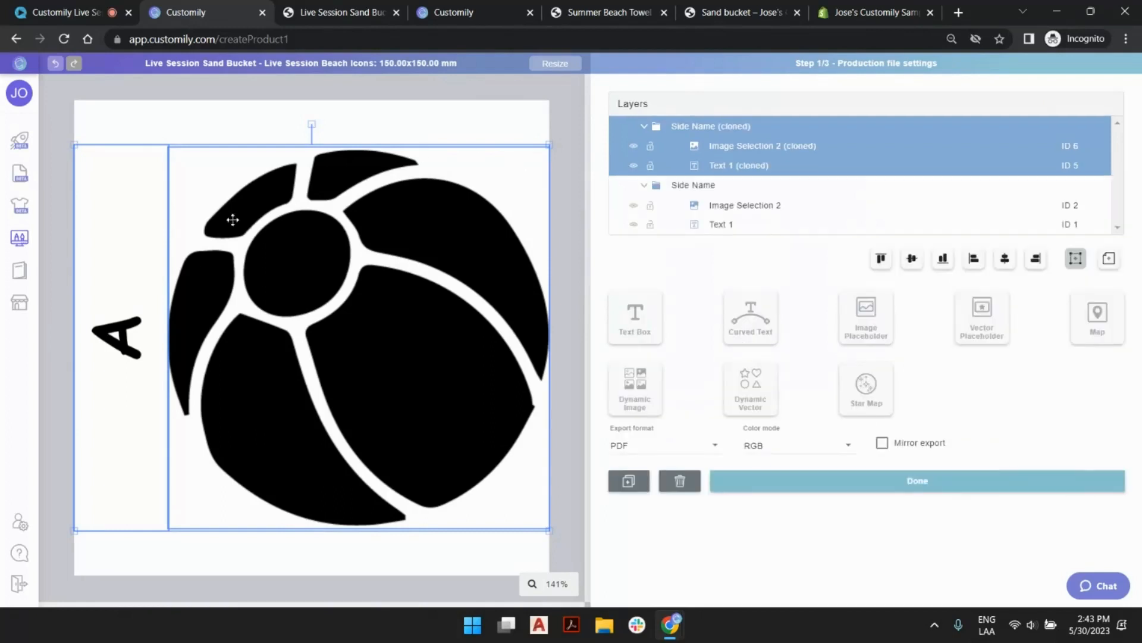
double_click(704, 126)
double_click(682, 126)
key("BackSpace")
type("Top")
triple_click(727, 127)
left_click(768, 125)
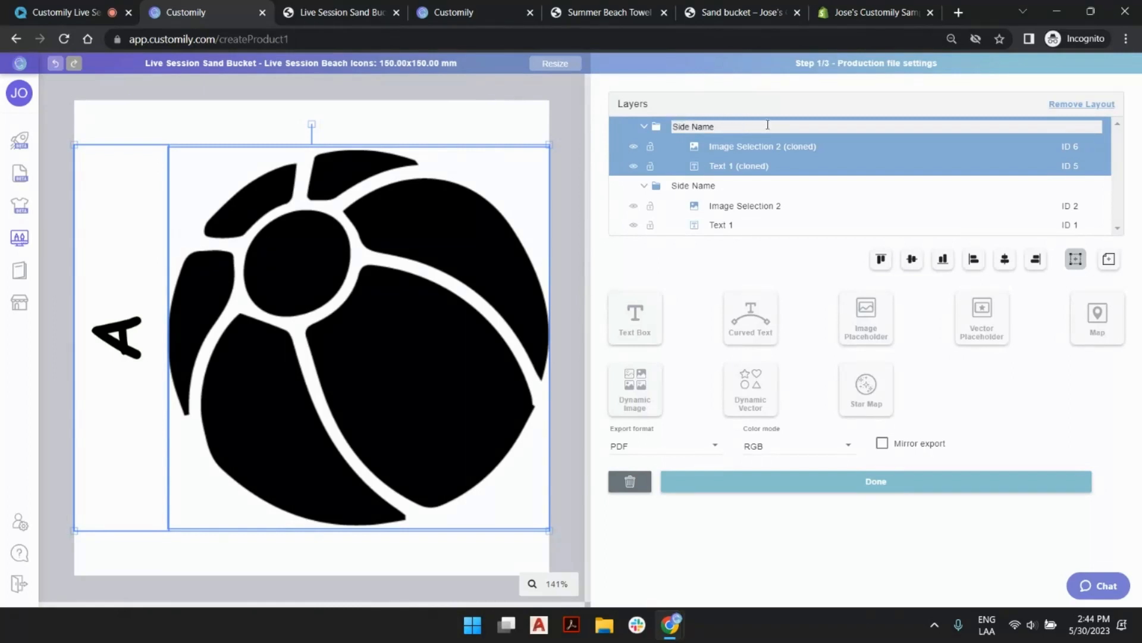
key("Return")
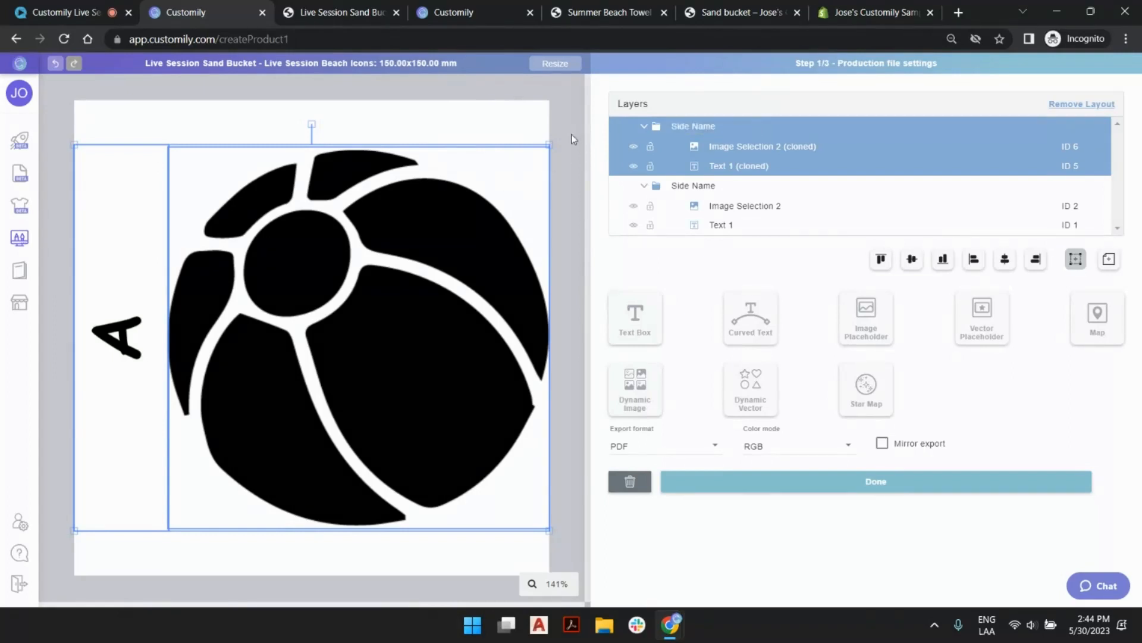
left_click(568, 151)
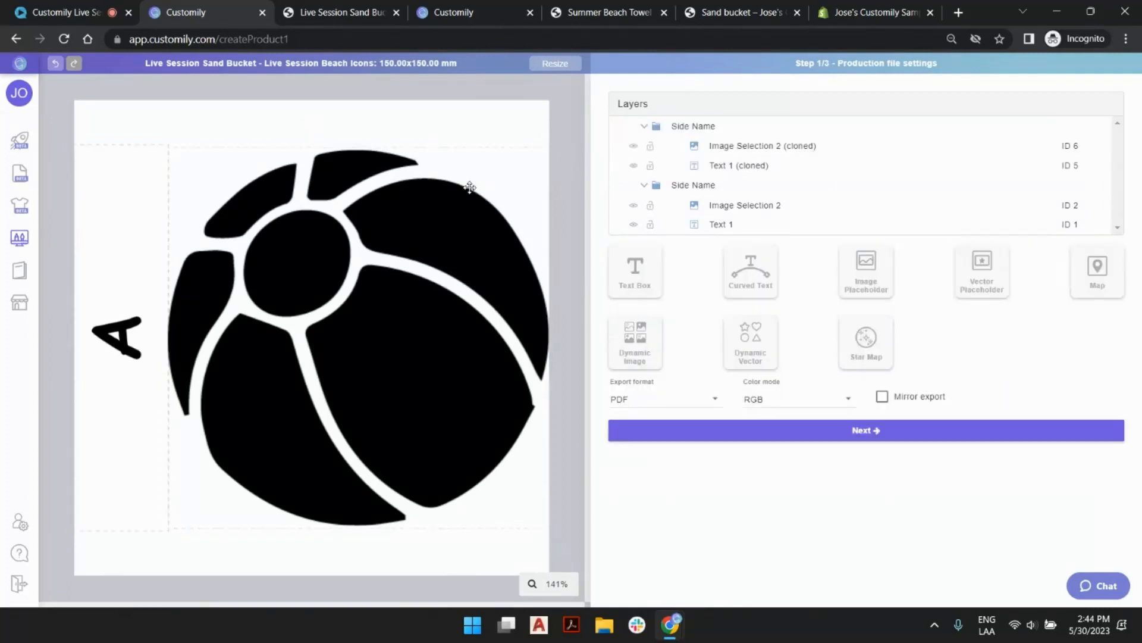
Center the cloned beach ball image horizontally on the canvas and align it to the canvas's bottom edge.
left_click(388, 234)
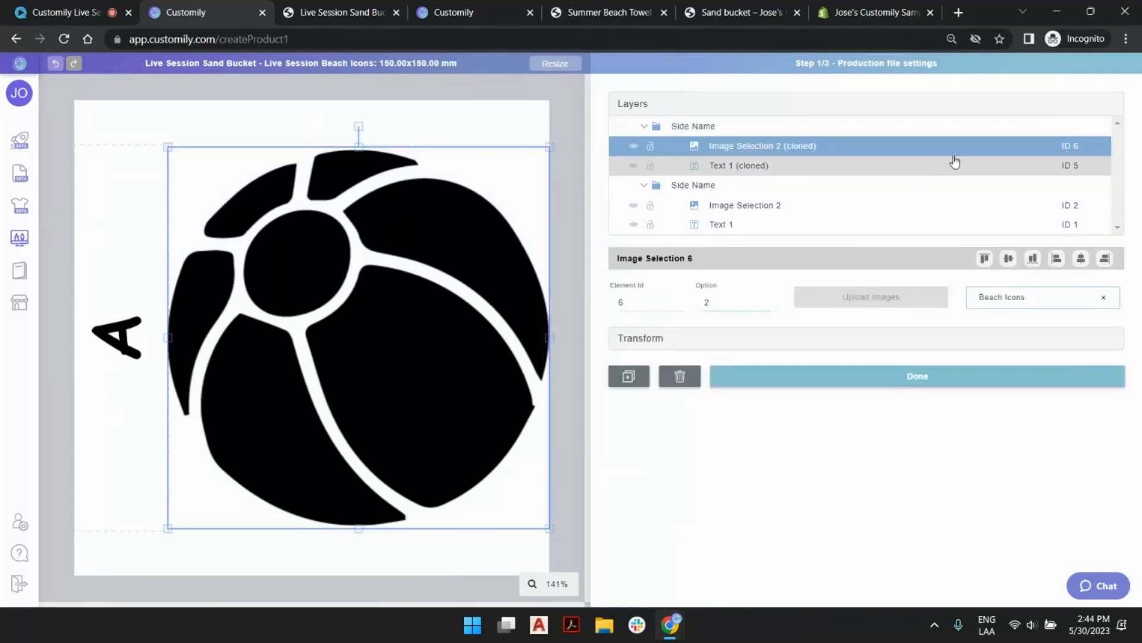
left_click(1081, 258)
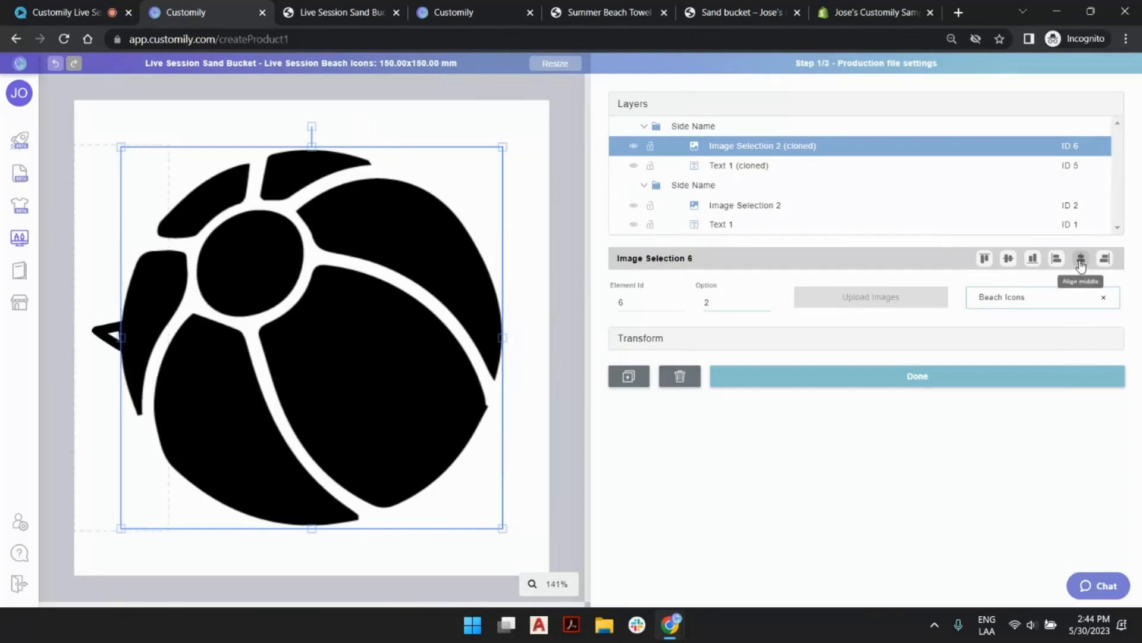
left_click(1033, 258)
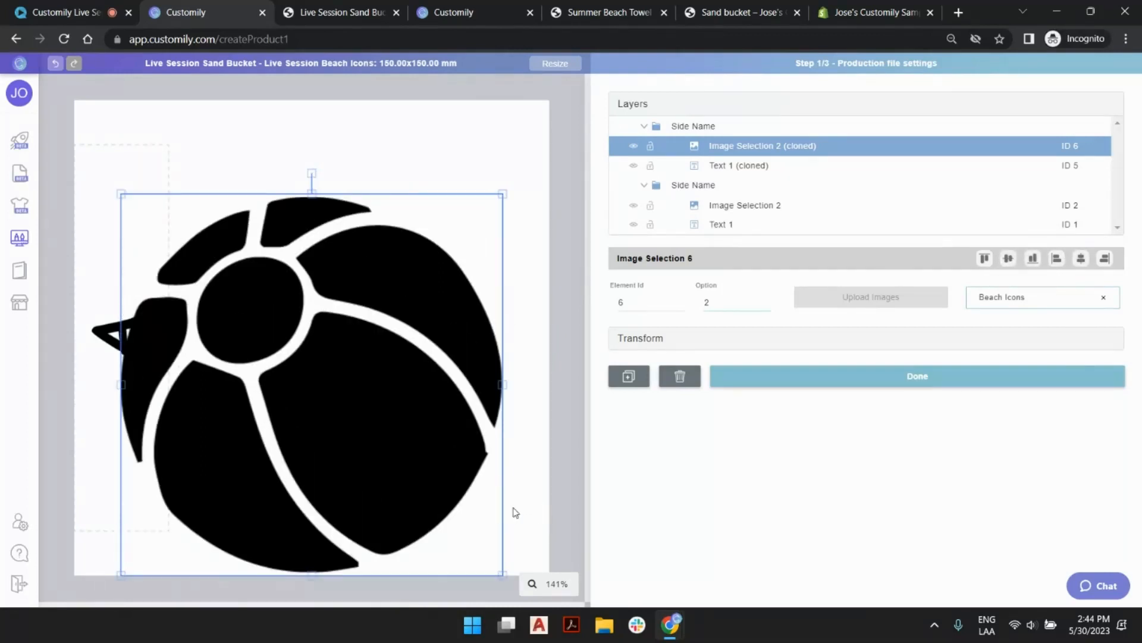
Set the cloned text's rotation to 0 degrees, center it horizontally and align it to the canvas's top edge.
left_click(95, 316)
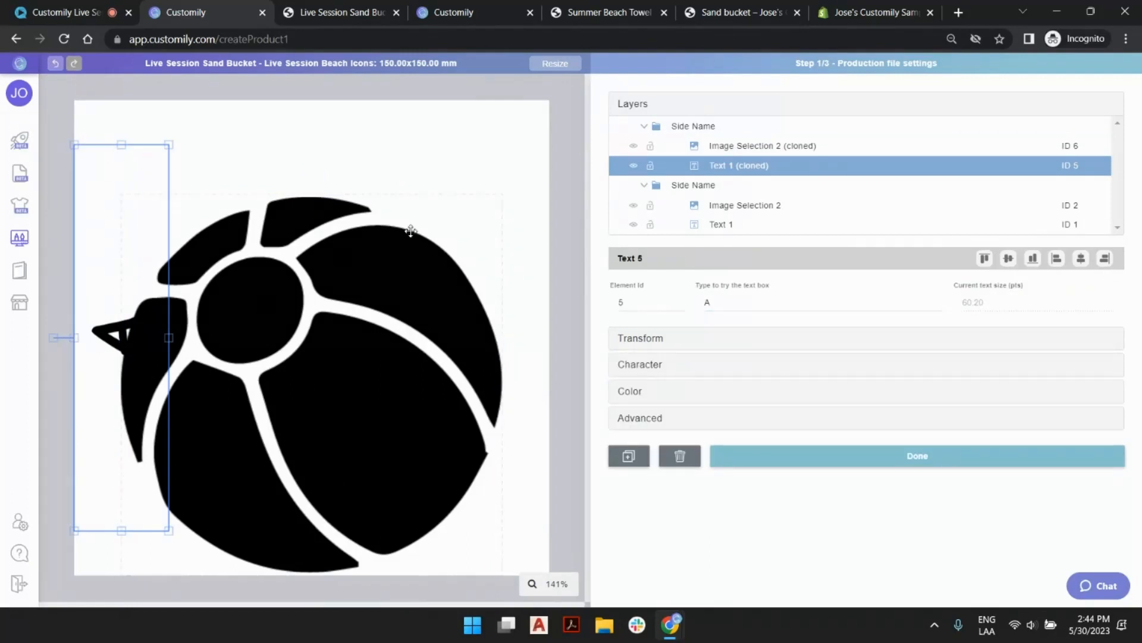
left_click(694, 338)
left_click(882, 262)
type("0")
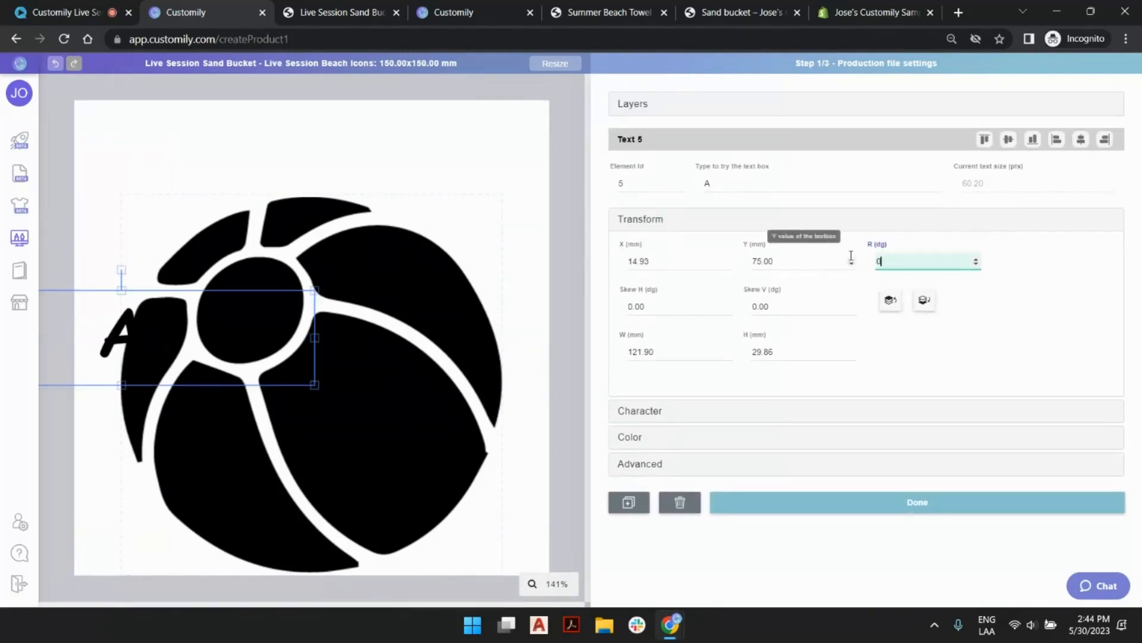
left_click(1081, 139)
left_click(984, 139)
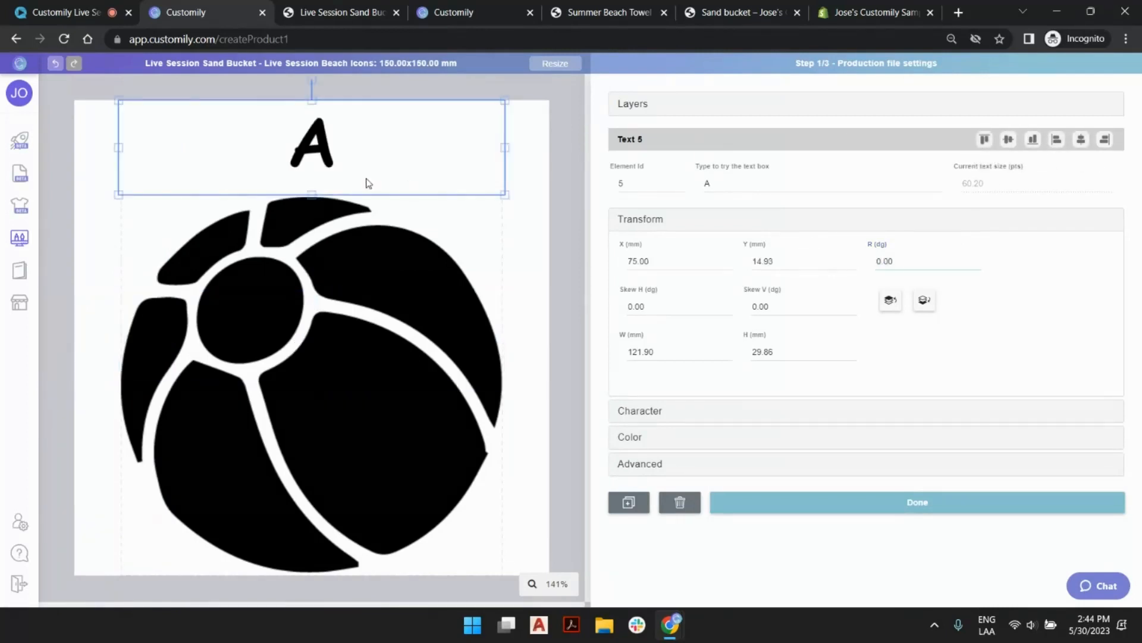
left_click(570, 236)
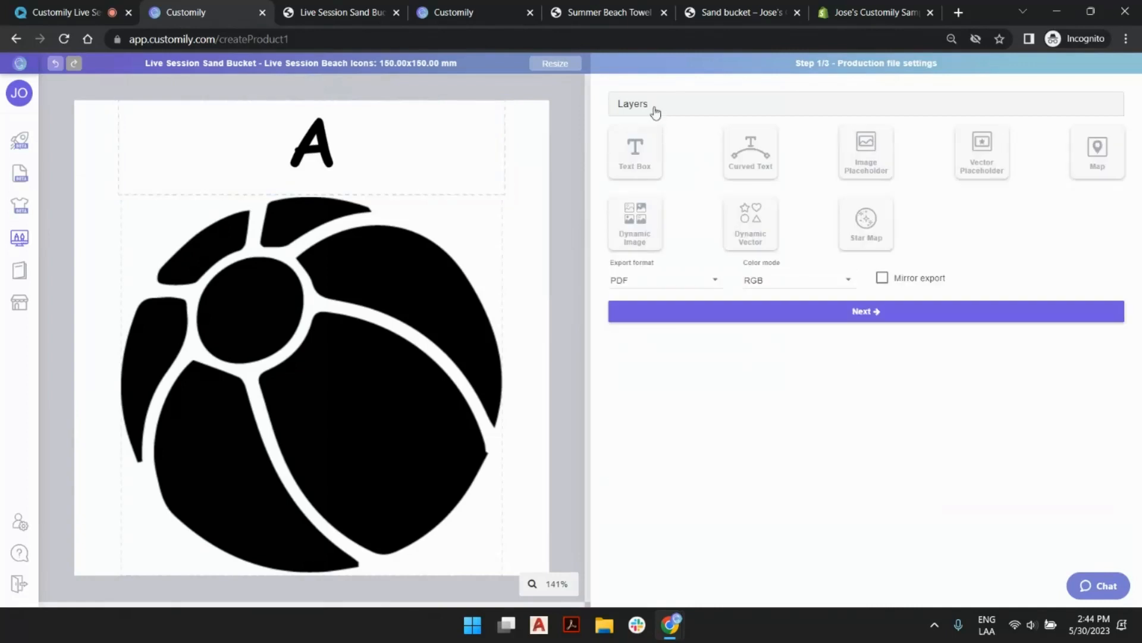
Rename the cloned layout holding the horizontal text as Top Name.
left_click(624, 100)
left_click(698, 185)
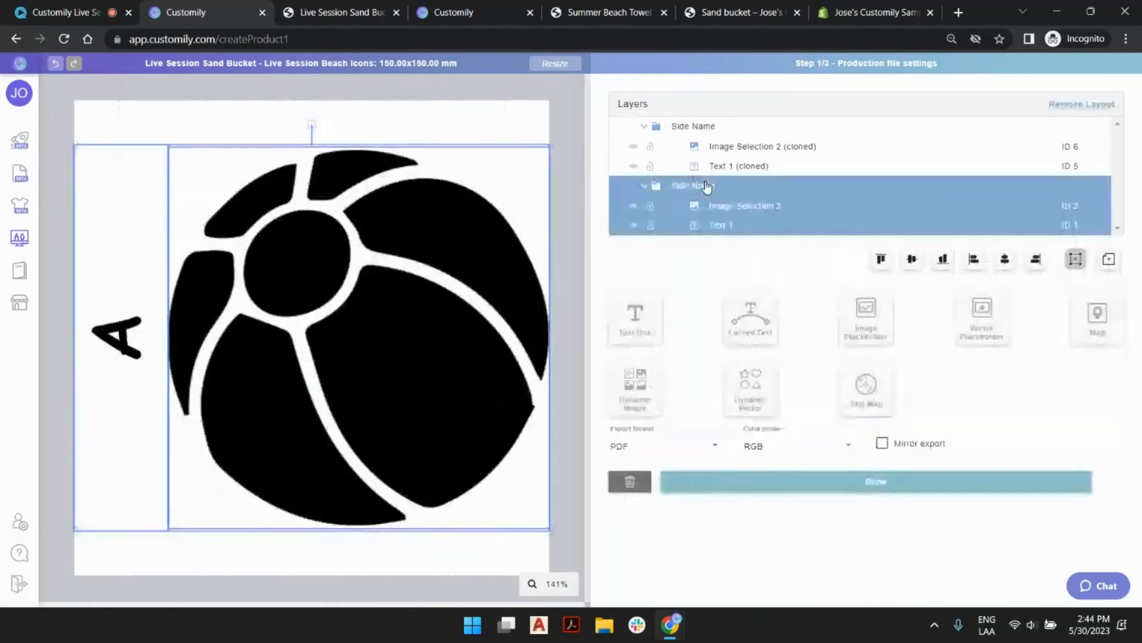
left_click(708, 133)
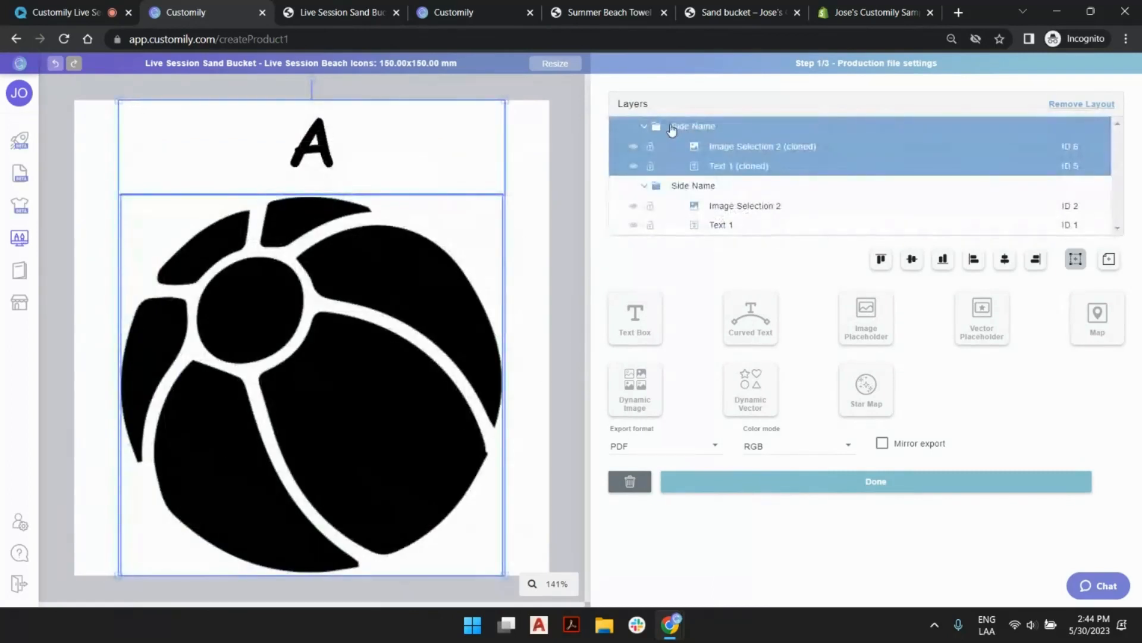
double_click(677, 127)
left_click(676, 127)
left_click(634, 135)
double_click(678, 127)
double_click(677, 126)
type("Top")
key("Return")
left_click(570, 303)
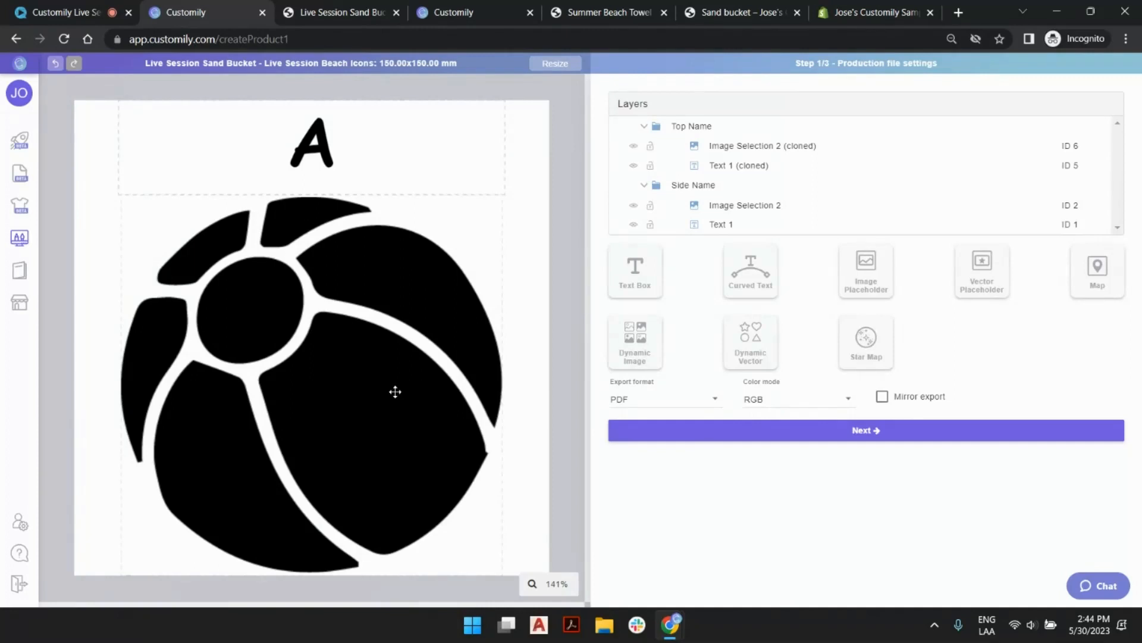
Check the sand bucket's storefront preview and compare the Top Name and Side Name layouts in the production file.
left_click(297, 8)
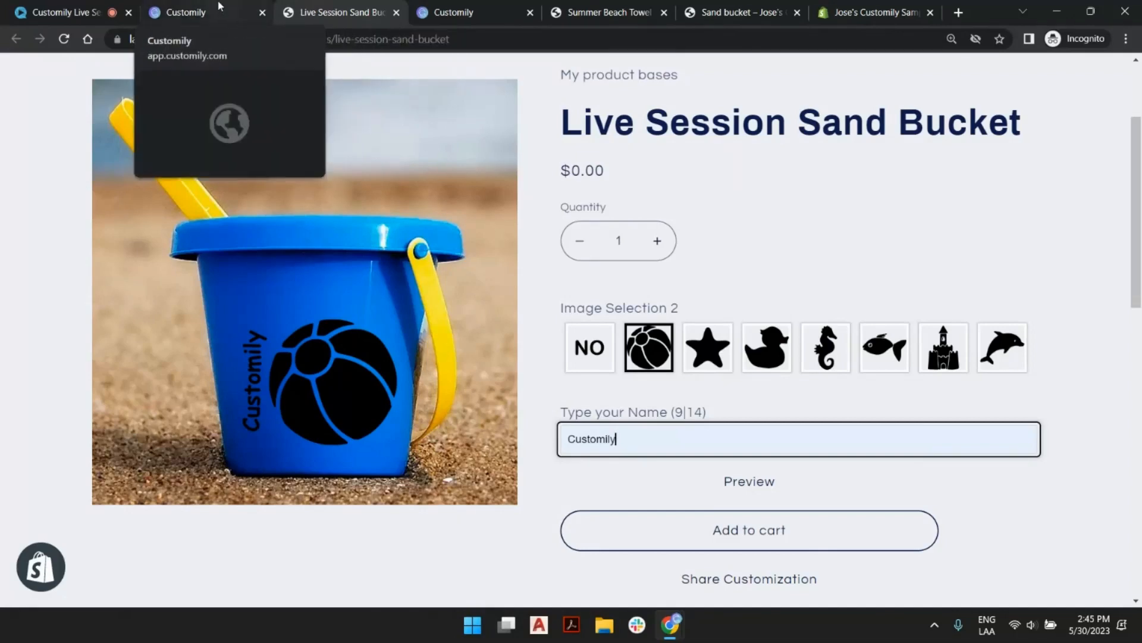
left_click(197, 12)
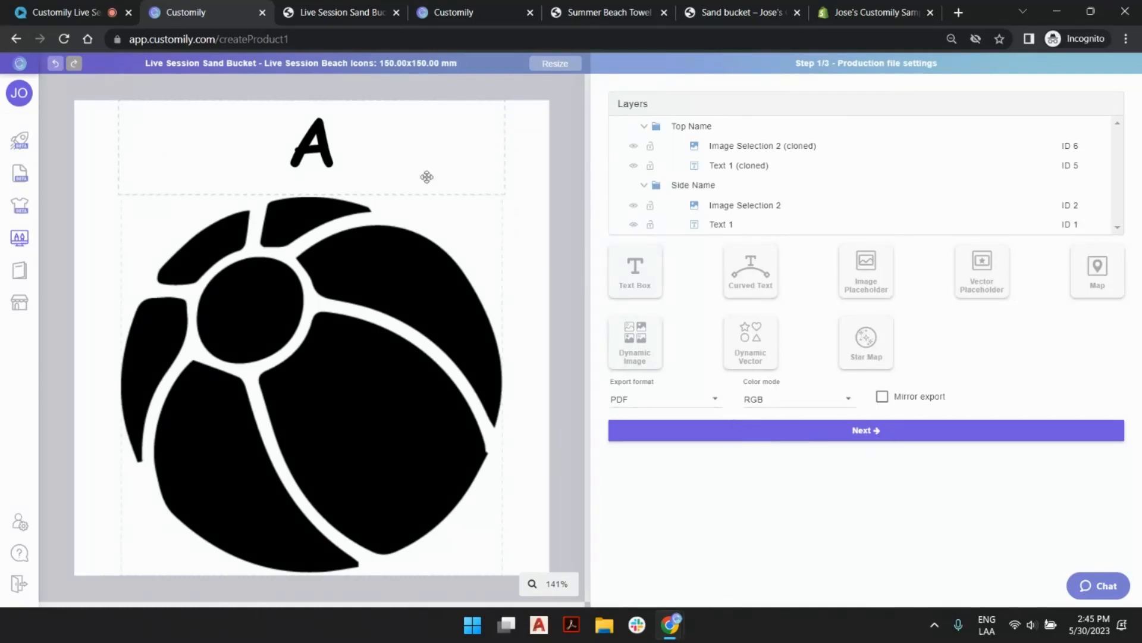
left_click(737, 195)
left_click(742, 127)
left_click(744, 194)
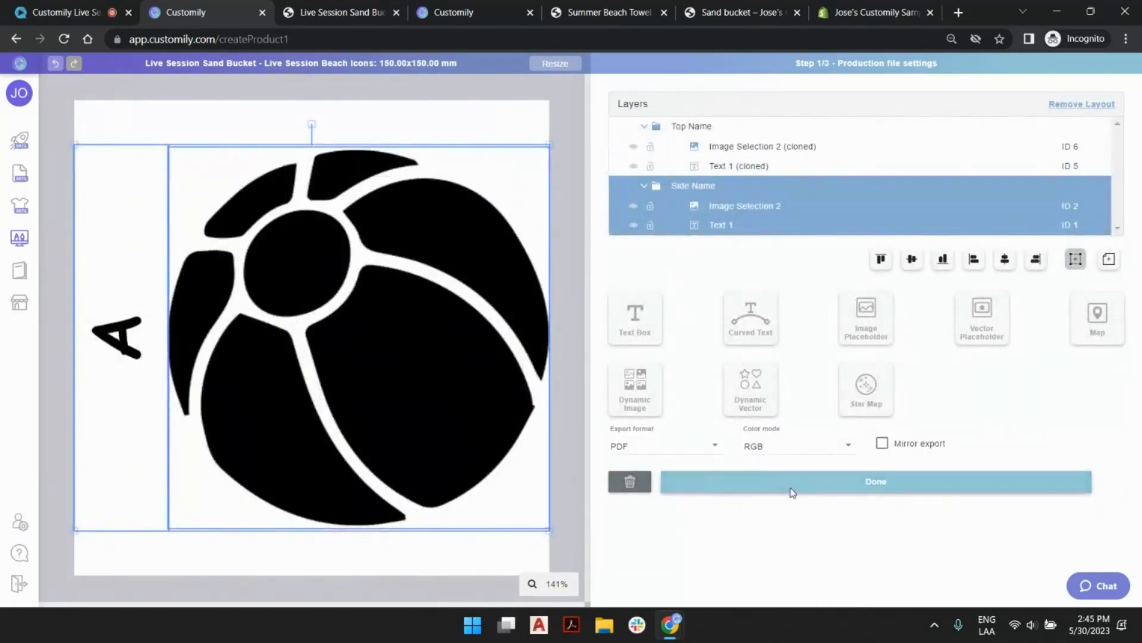
Proceed to the preview settings, then shrink the Top Name layout and place it on the front of the blue bucket.
left_click(791, 487)
left_click(855, 433)
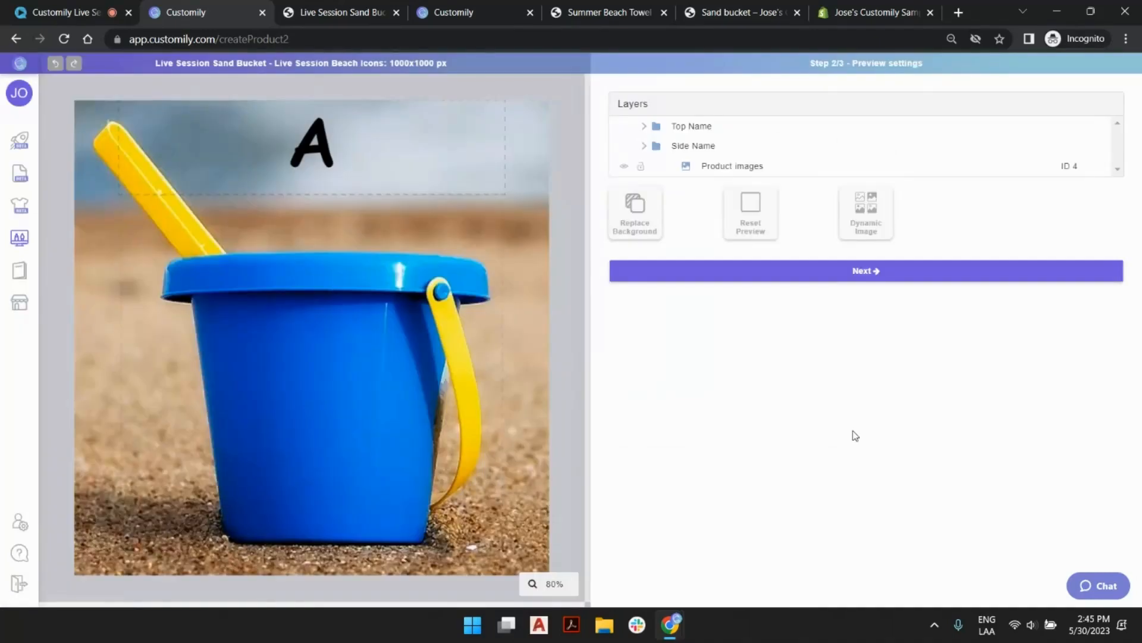
left_click(708, 128)
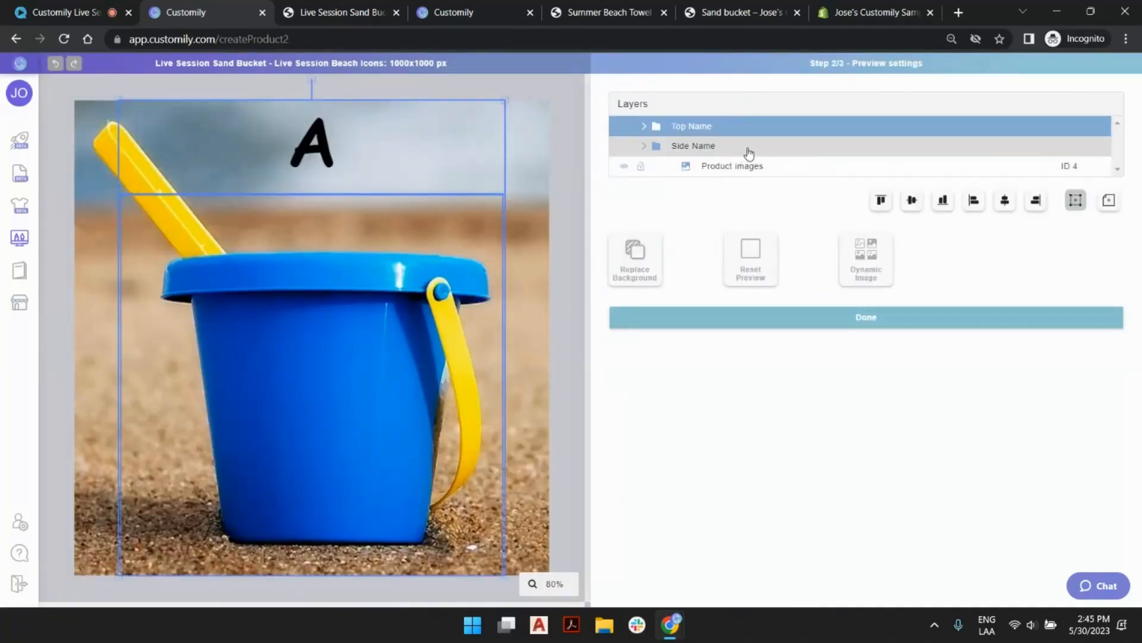
left_click(732, 170)
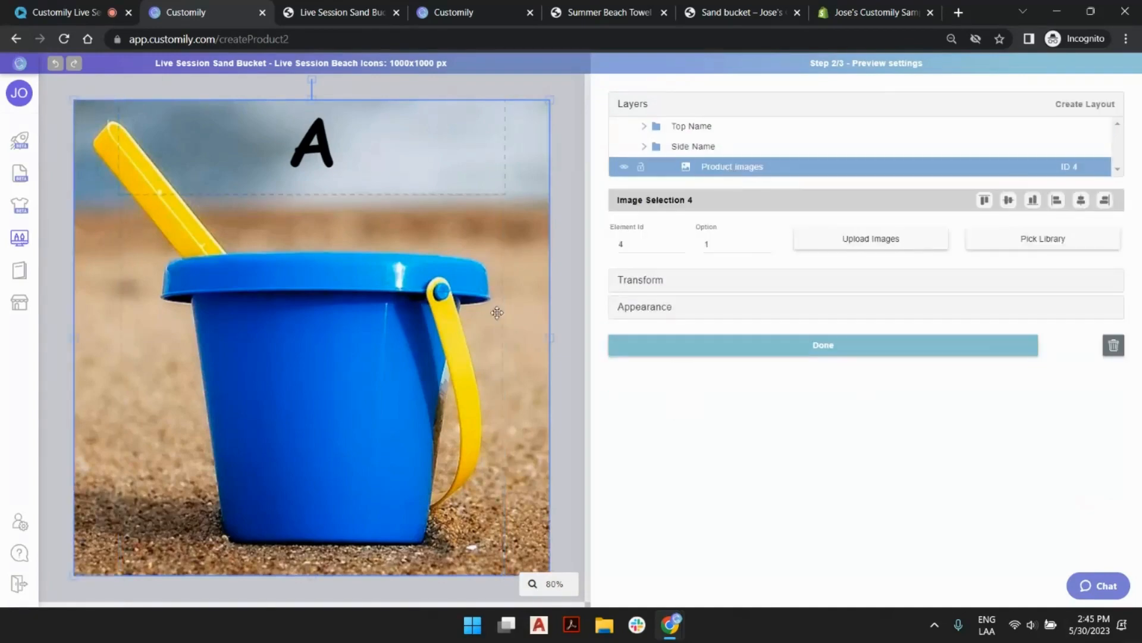
left_click(708, 148)
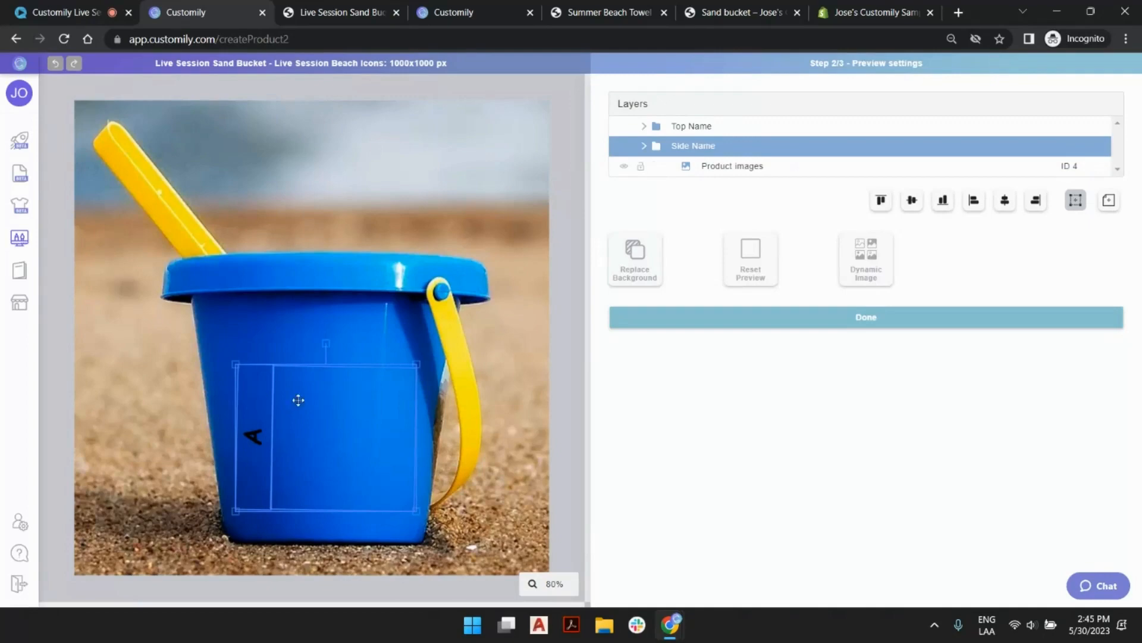
left_click(711, 127)
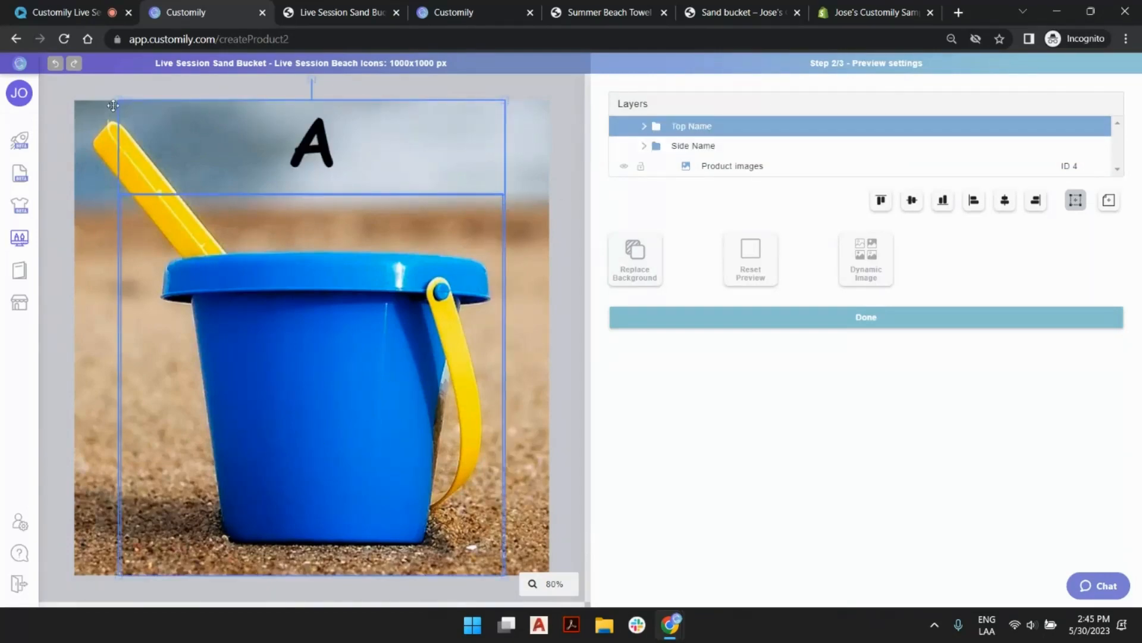
left_click_drag(116, 98, 230, 237)
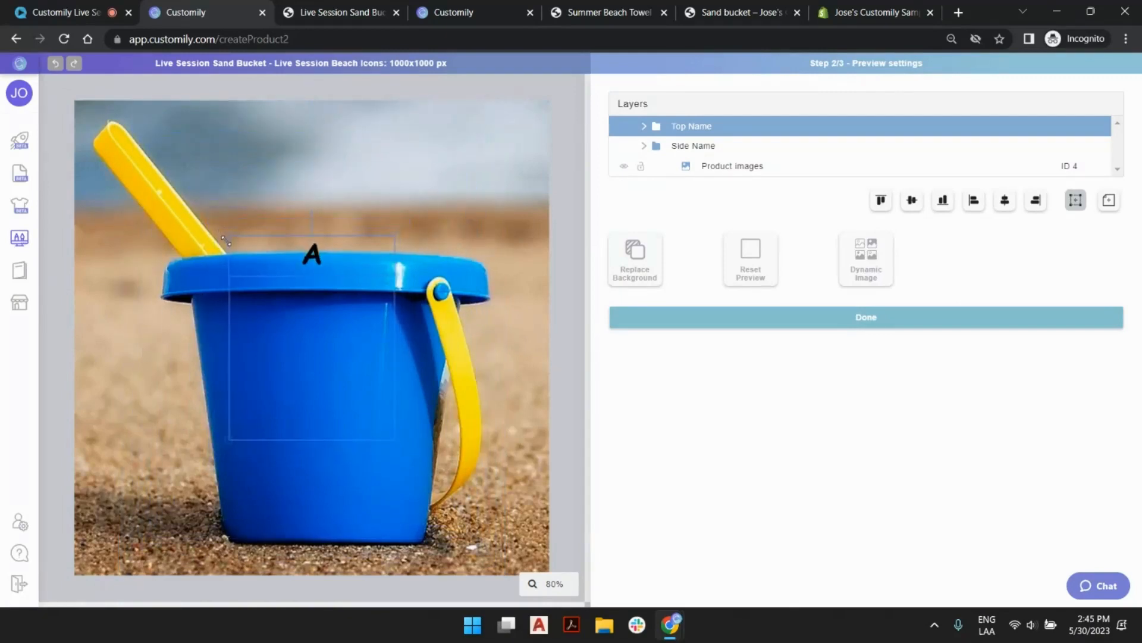
left_click_drag(311, 256, 326, 342)
Compare the Top Name placement with the Side Name layout on the bucket and nudge Top Name slightly to the right.
left_click(702, 146, "shift")
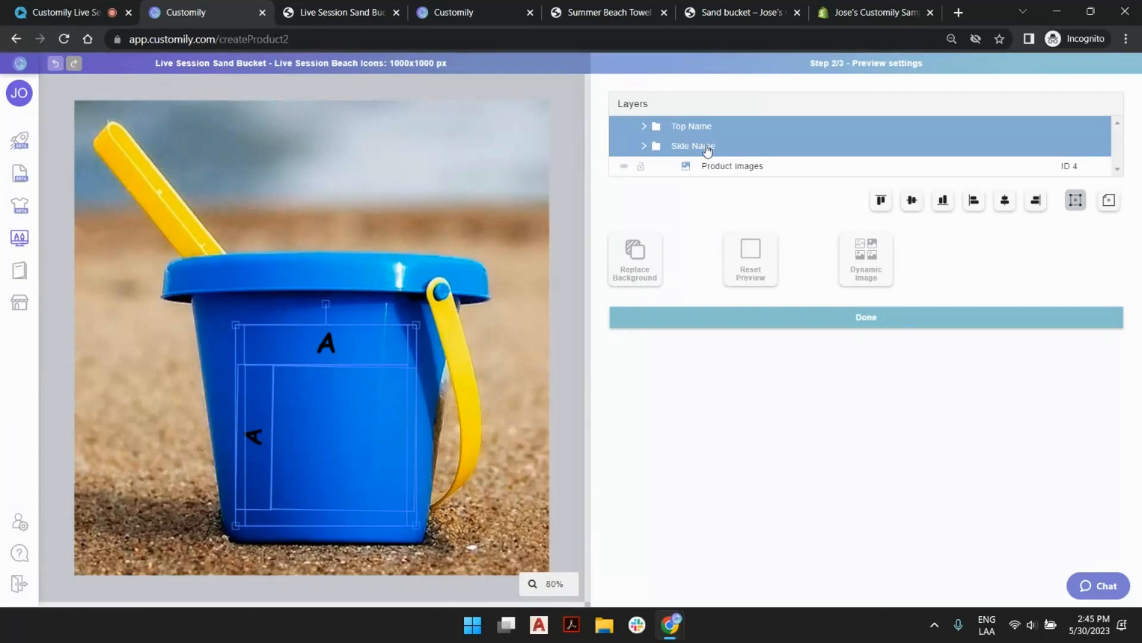
left_click(705, 144)
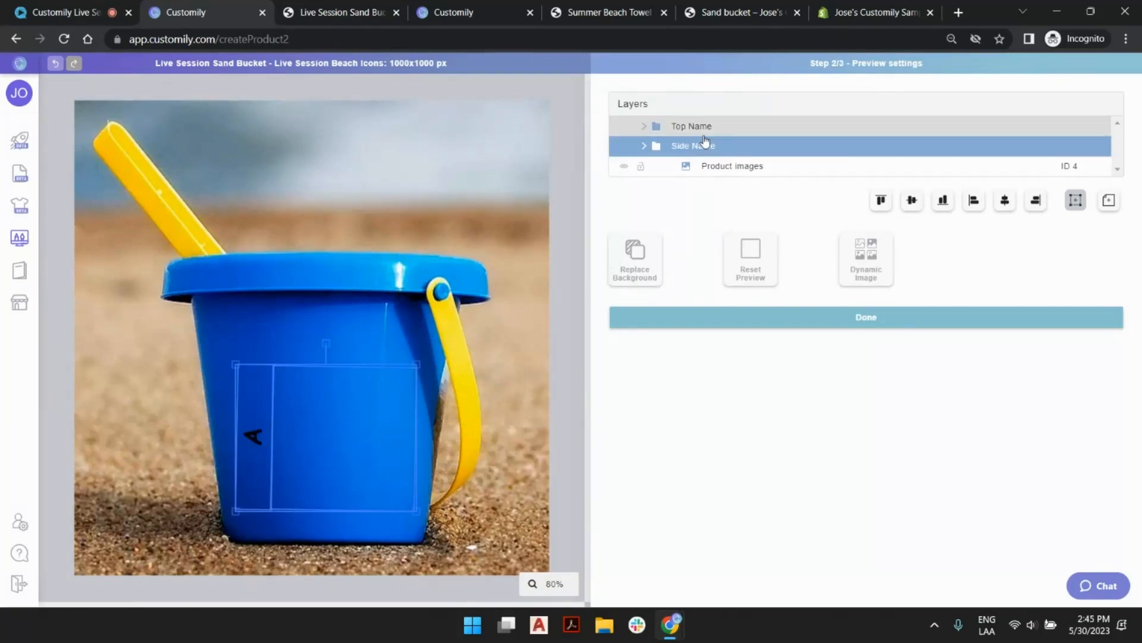
left_click(699, 127)
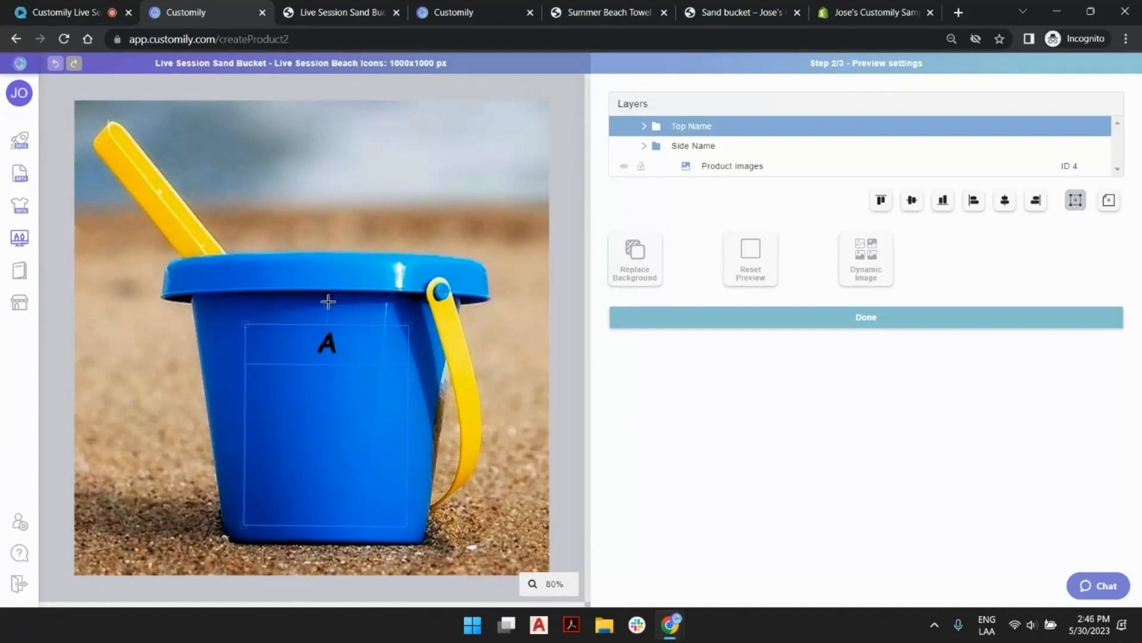
left_click_drag(326, 344, 327, 344)
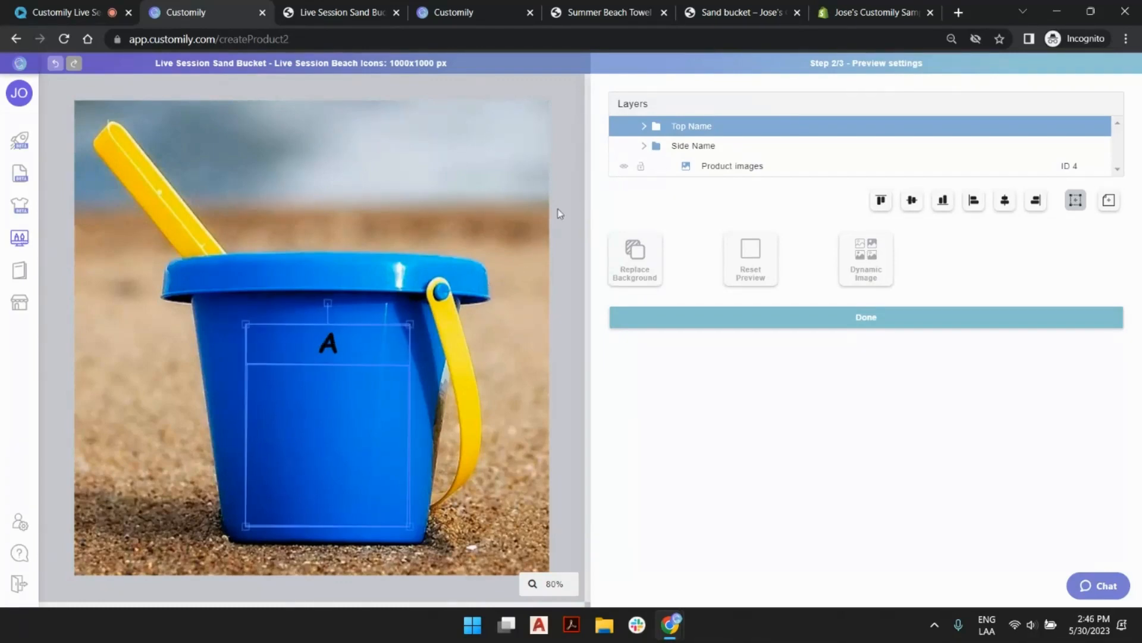
left_click(693, 147)
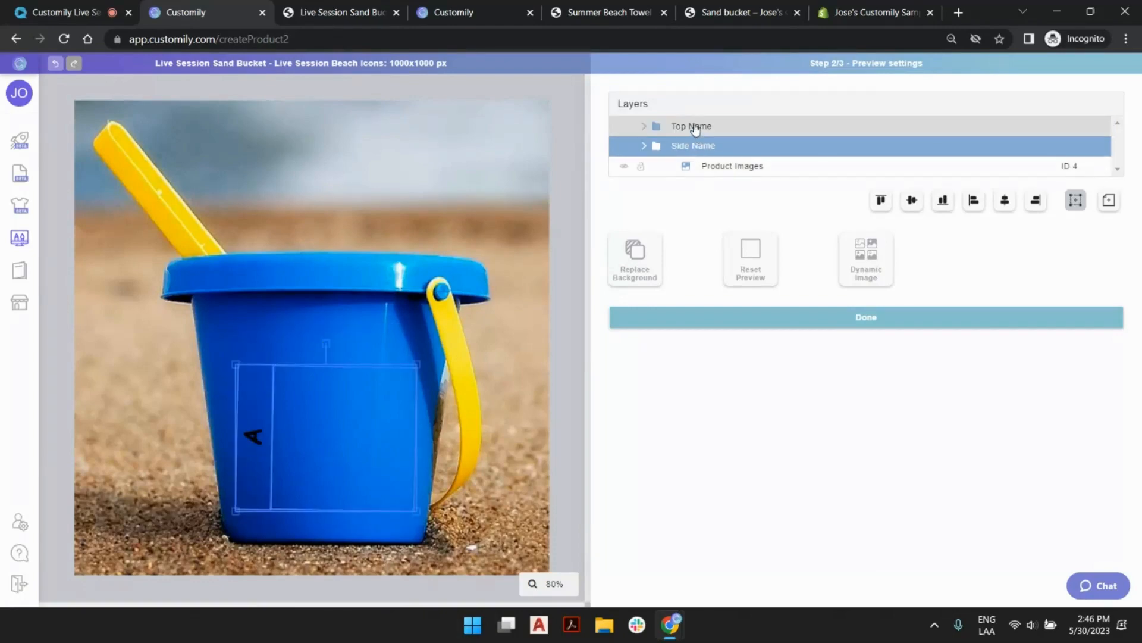
Compare the Top Name and Side Name layout placements on the bucket preview, leaving neither layout selected.
left_click(694, 129)
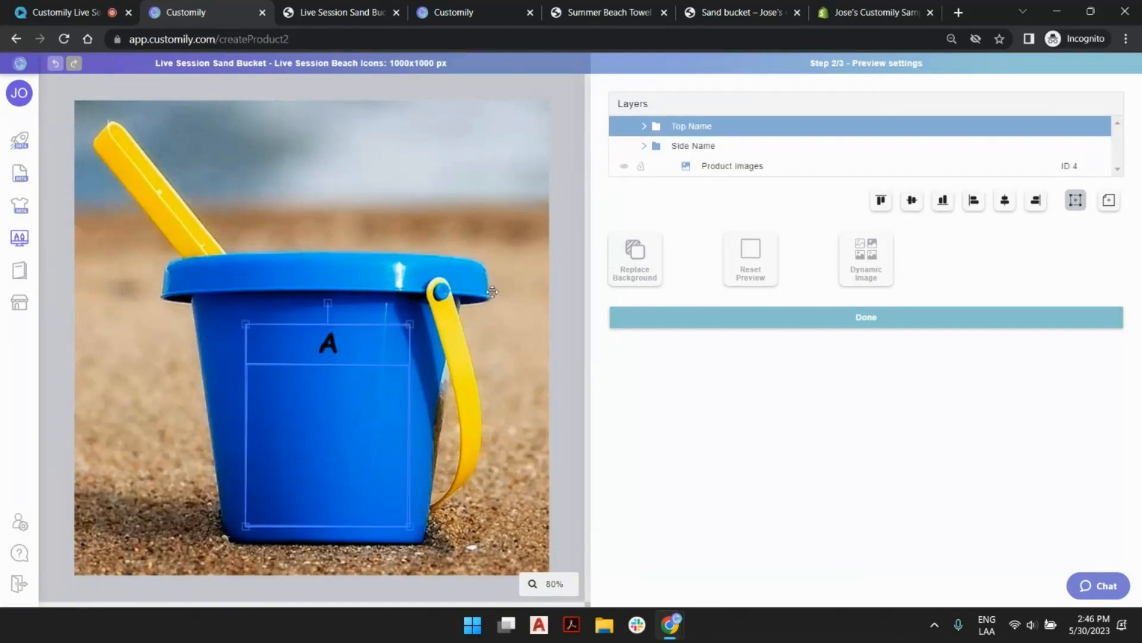
left_click(716, 147)
left_click(704, 129)
left_click(576, 149)
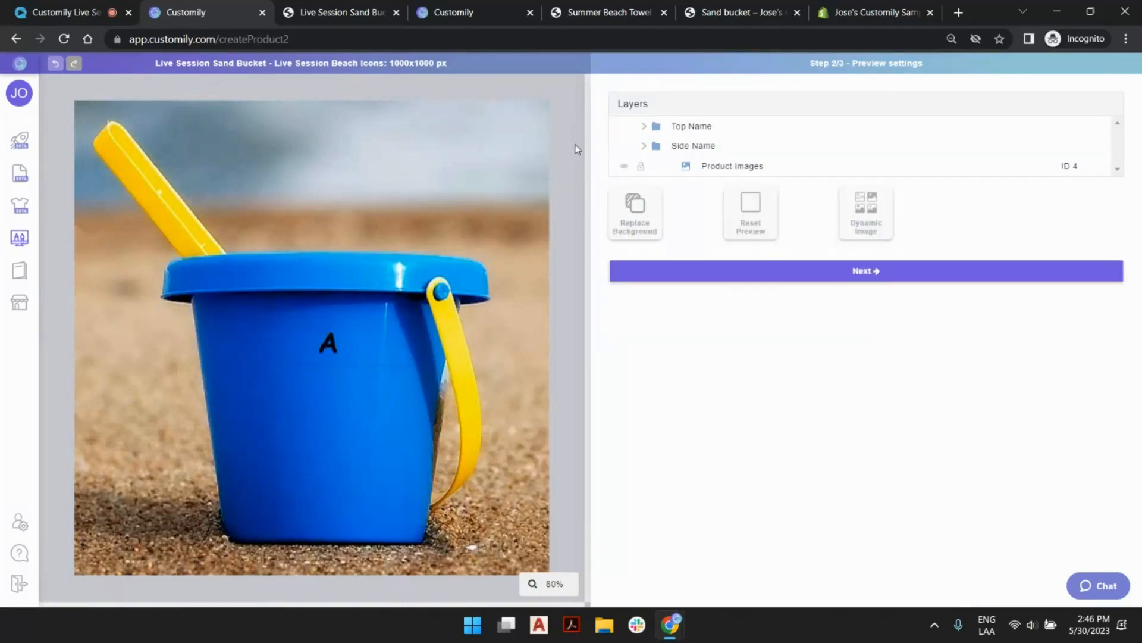
Proceed to the template review, save the sand bucket template and choose to connect it with a Shopify product.
left_click(859, 277)
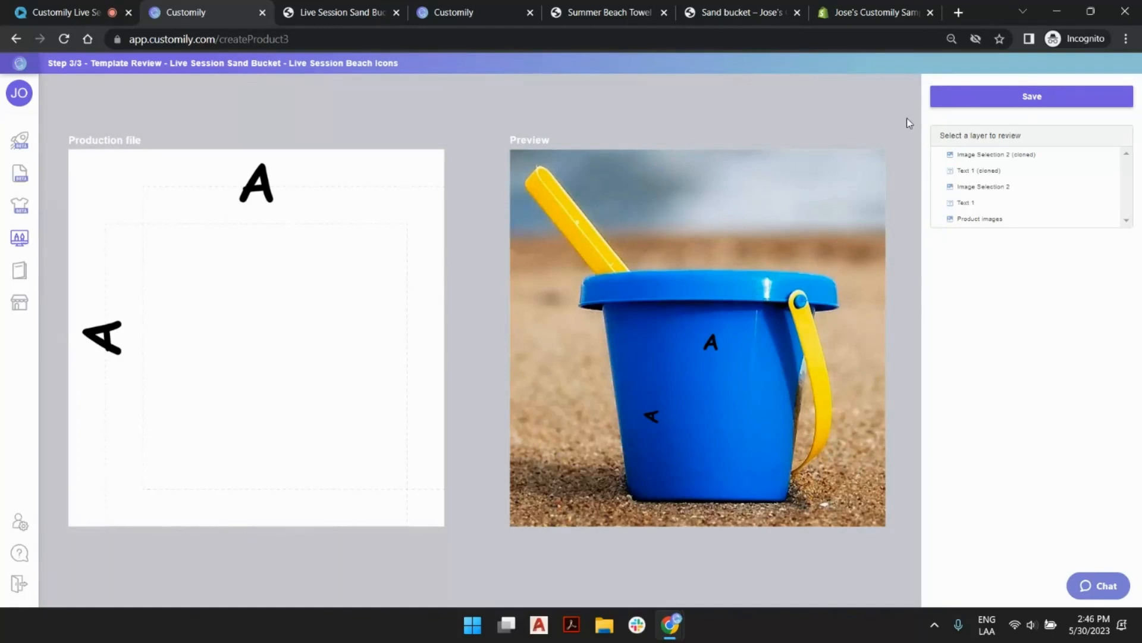
left_click(983, 102)
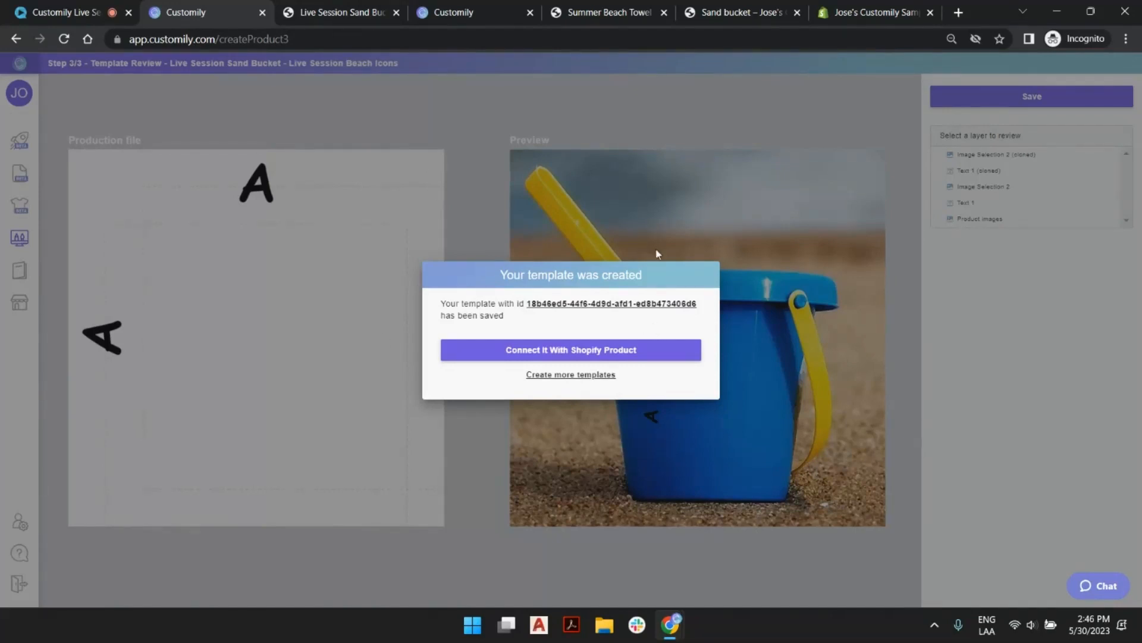
left_click(591, 351)
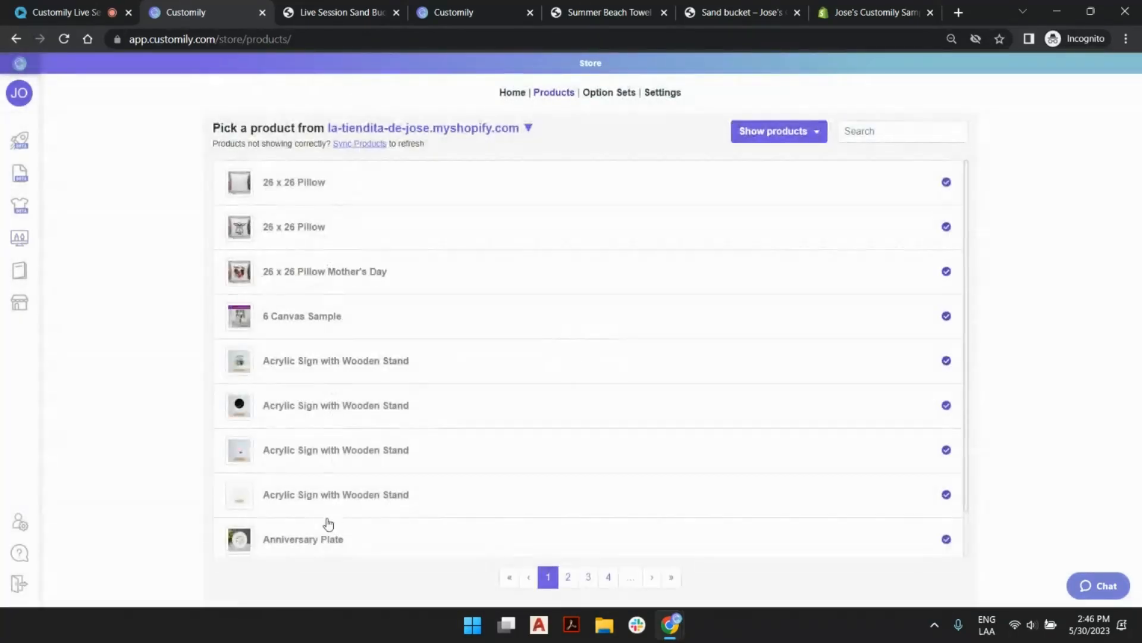
Search the store products for "bucket" and open the Live Session Sand Bucket product.
left_click(910, 133)
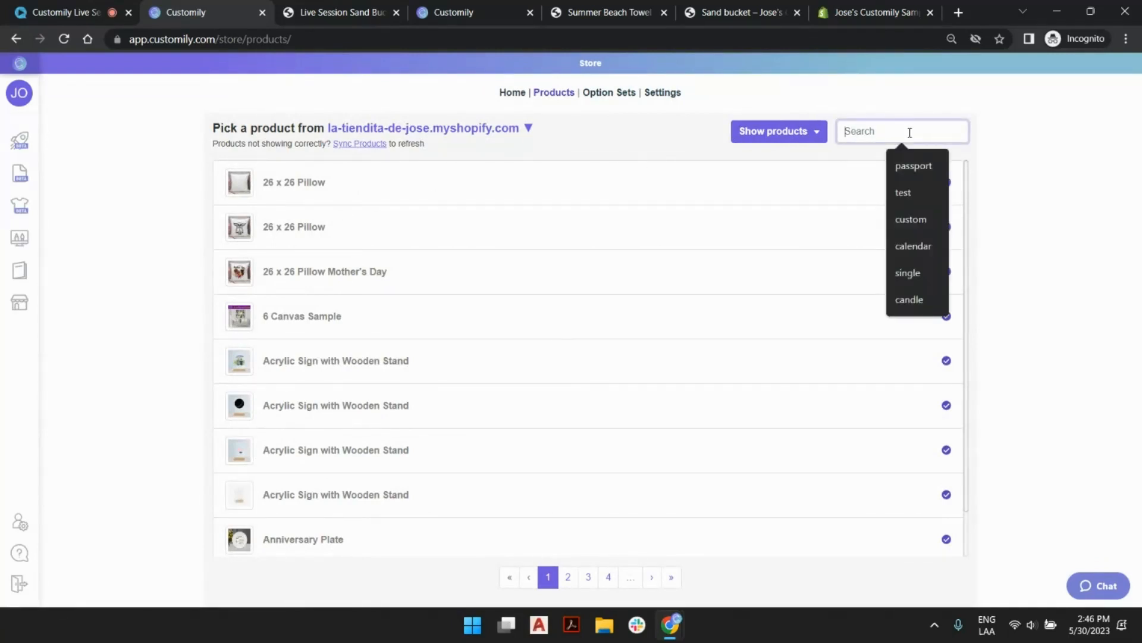
type("bucket")
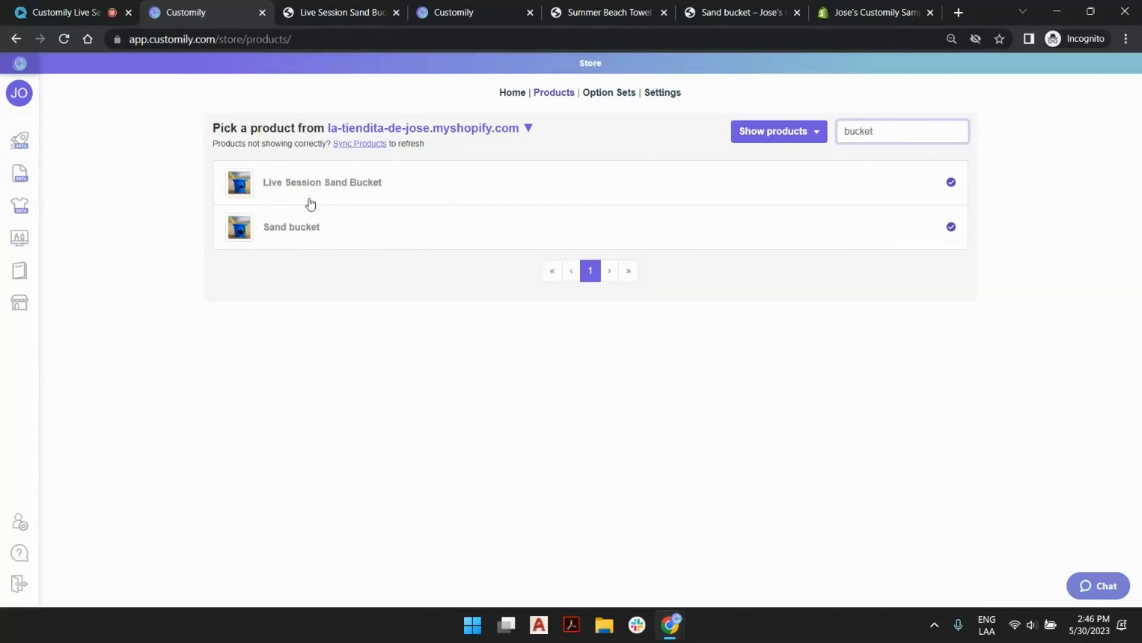
left_click(362, 186)
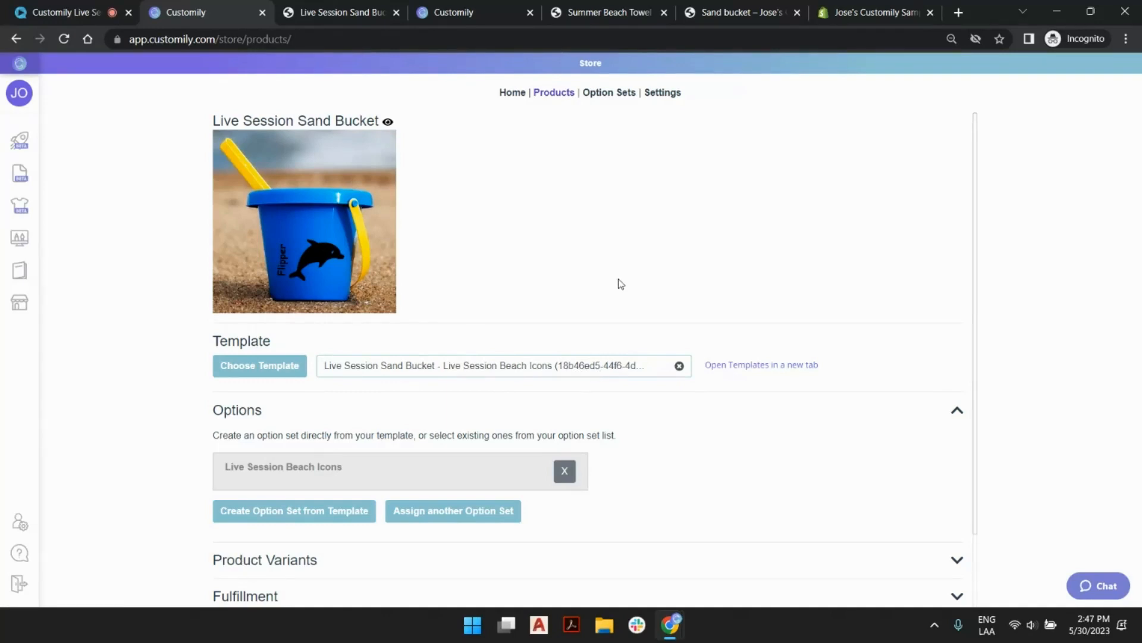
Create an option set from the template, remove the Live Session Beach Icons option set and save the product.
scroll(499, 223, "down", 2)
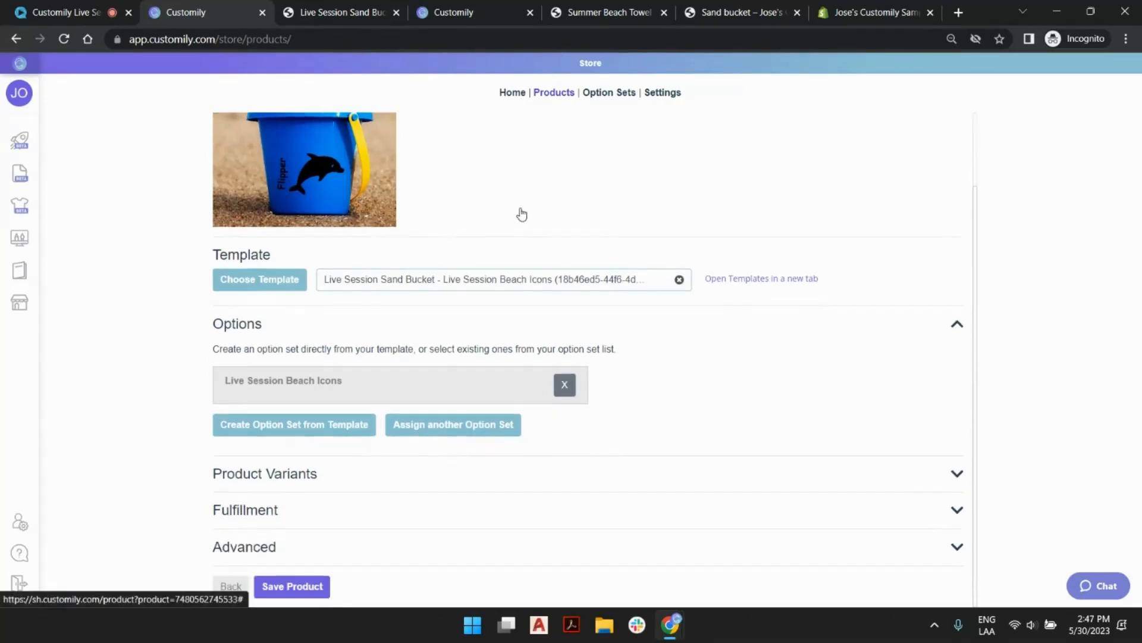
left_click(298, 433)
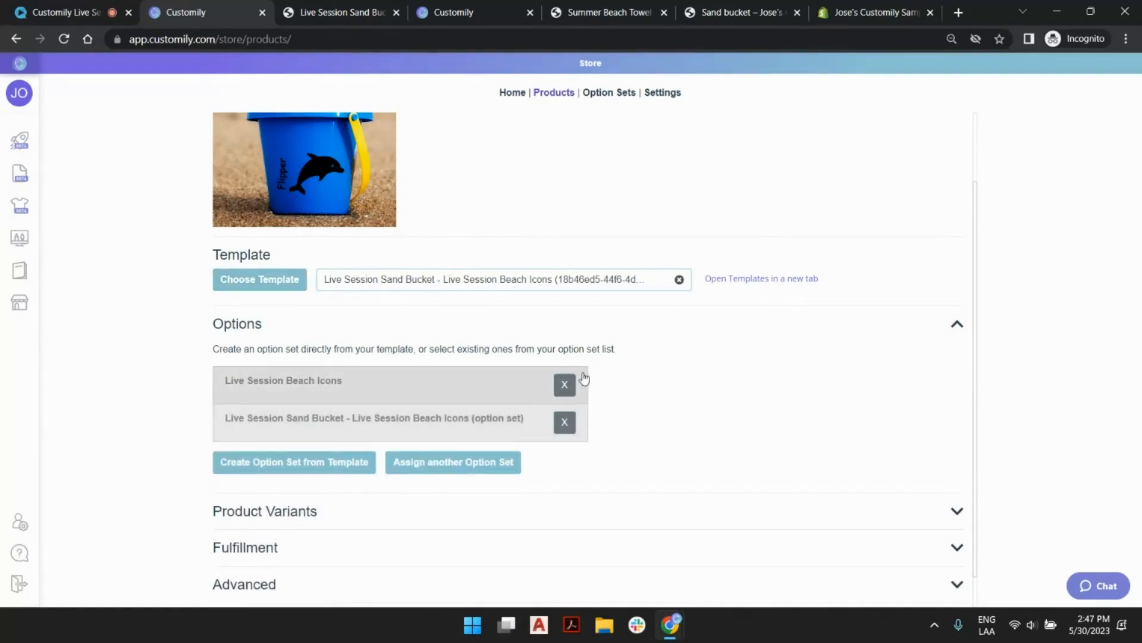
left_click(565, 384)
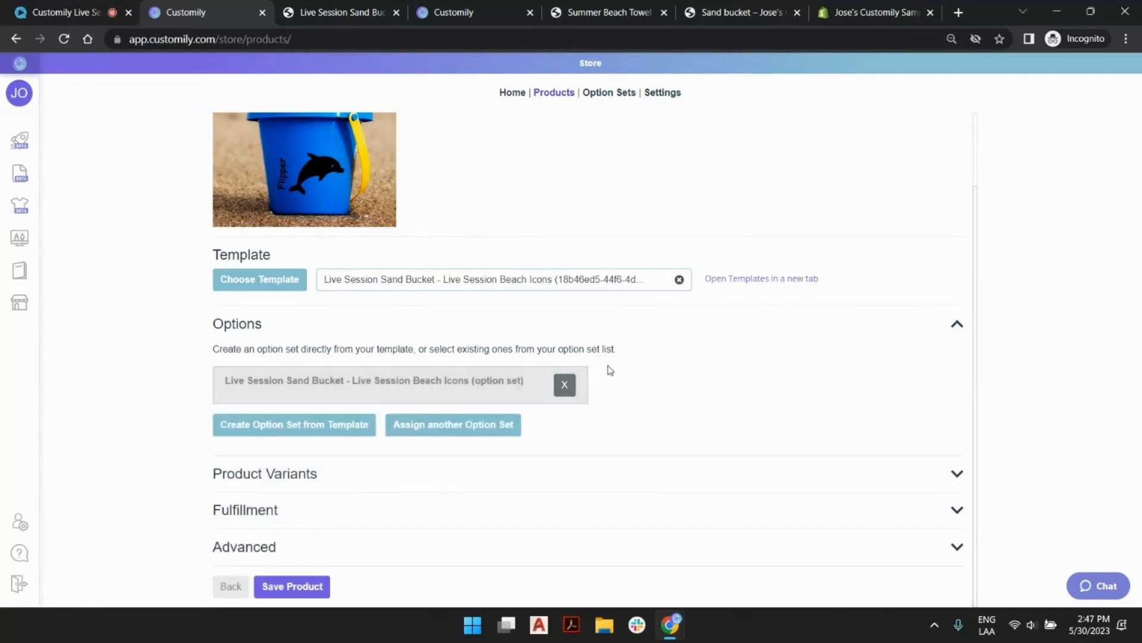
left_click(286, 588)
Glance at the storefront product page, then open the new option set and review the Layout dropdown's values.
left_click(342, 11)
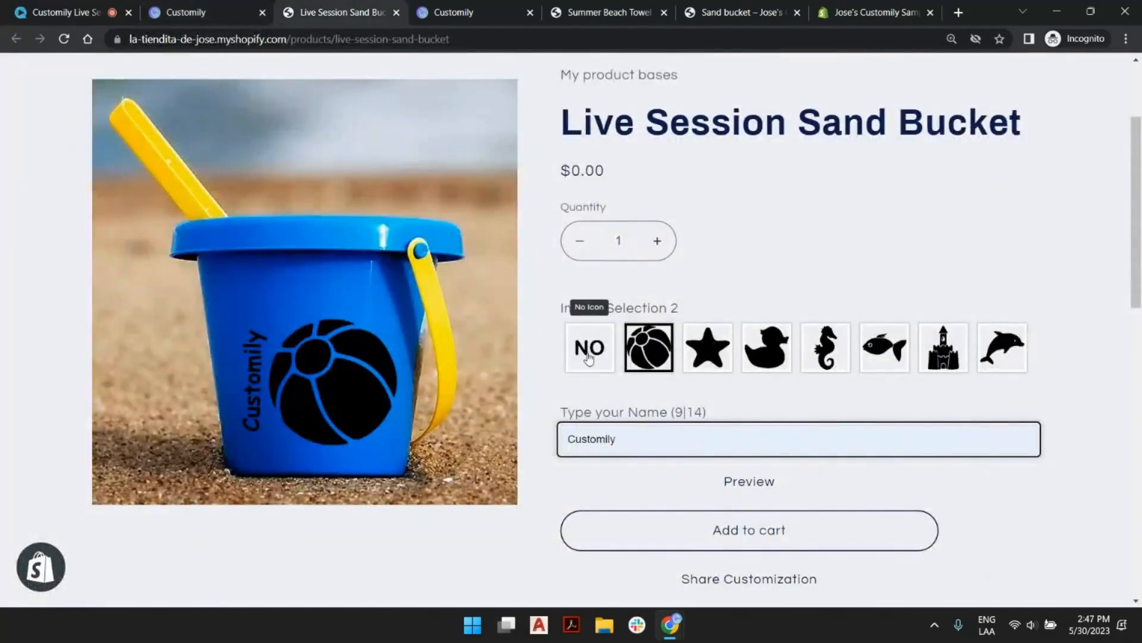
left_click(226, 12)
left_click(324, 385)
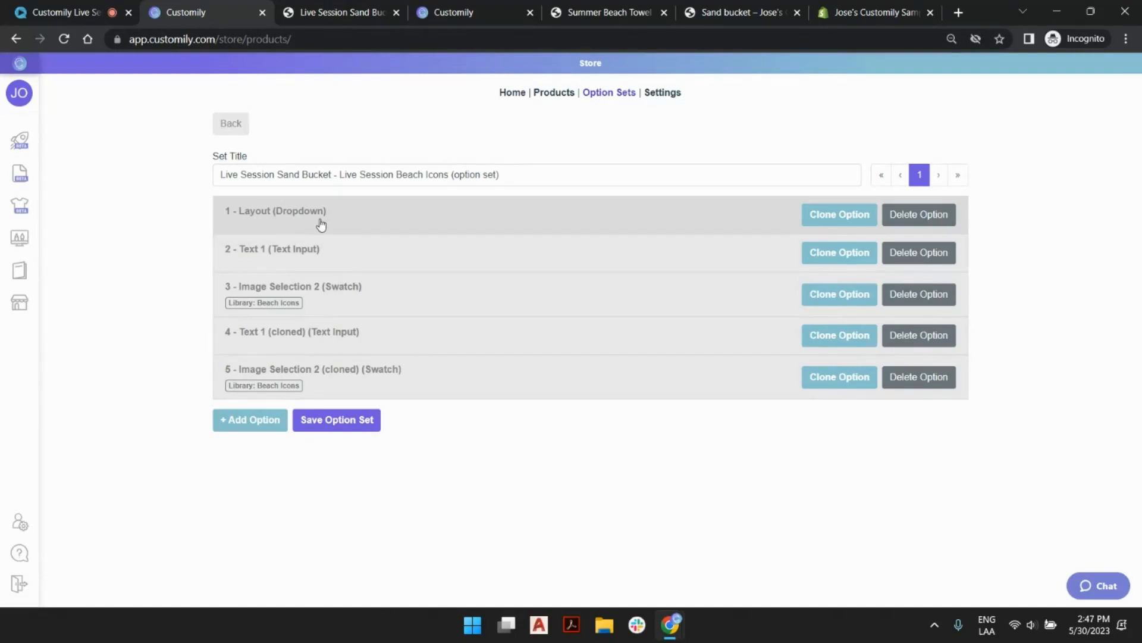
left_click(355, 223)
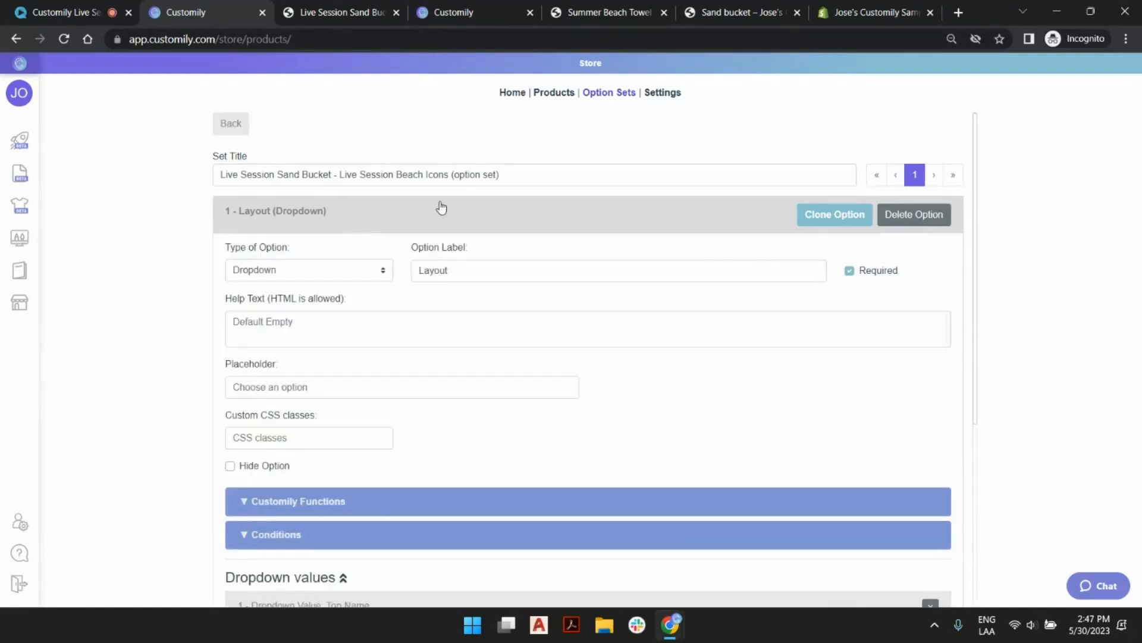
scroll(476, 198, "down", 4)
scroll(479, 205, "down", 1)
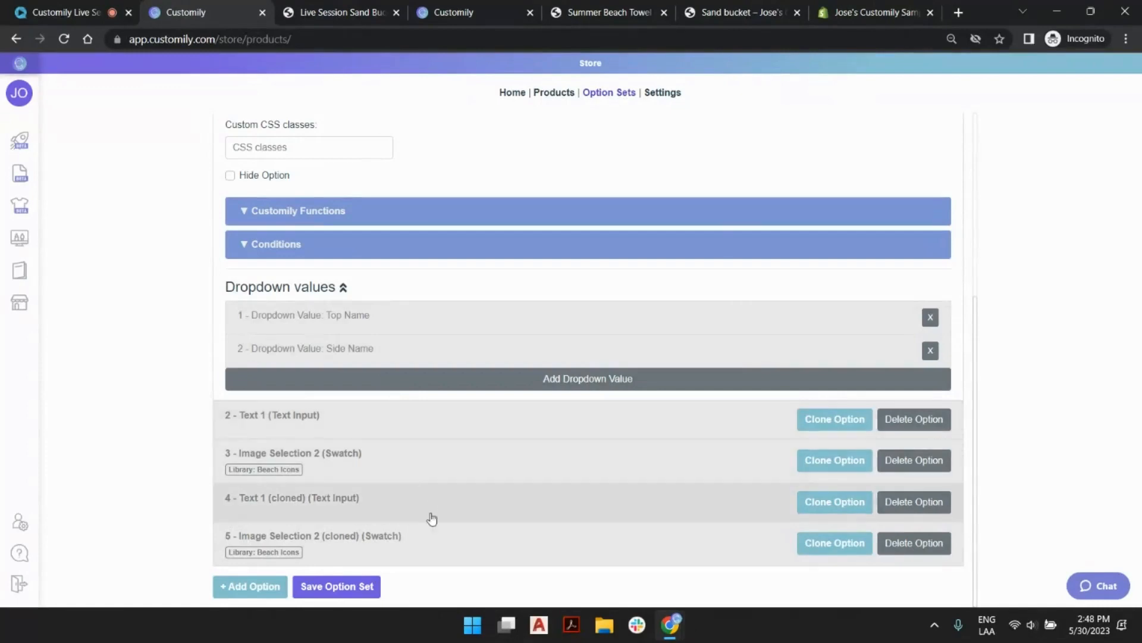
Expand the Text 1 option and examine the condition that controls when it is shown.
left_click(447, 423)
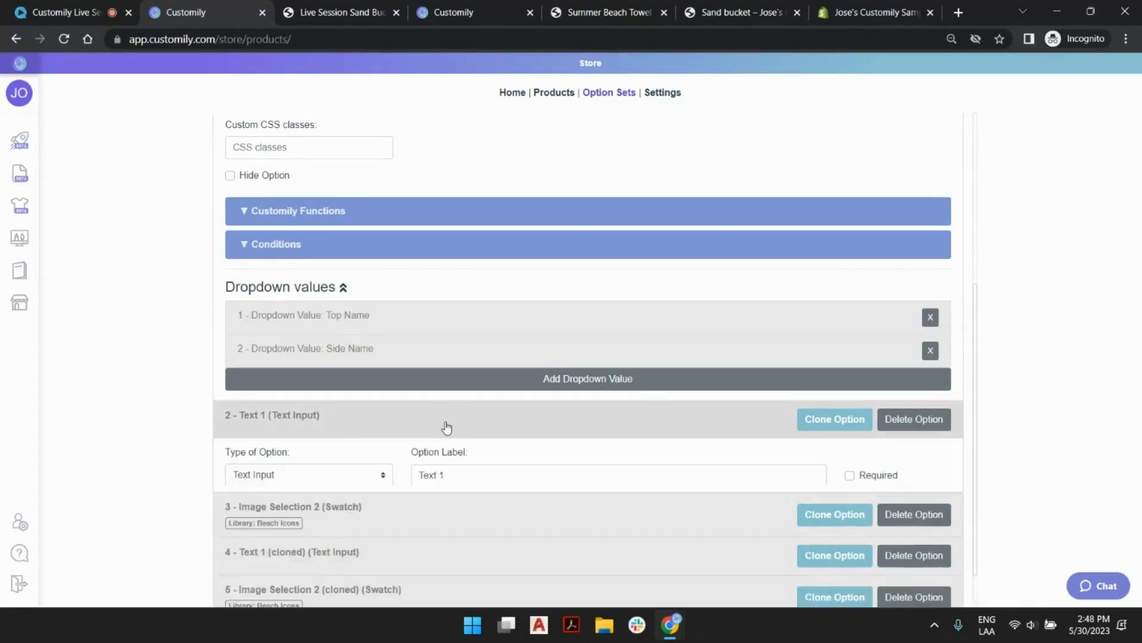
scroll(447, 422, "down", 6)
left_click(447, 416)
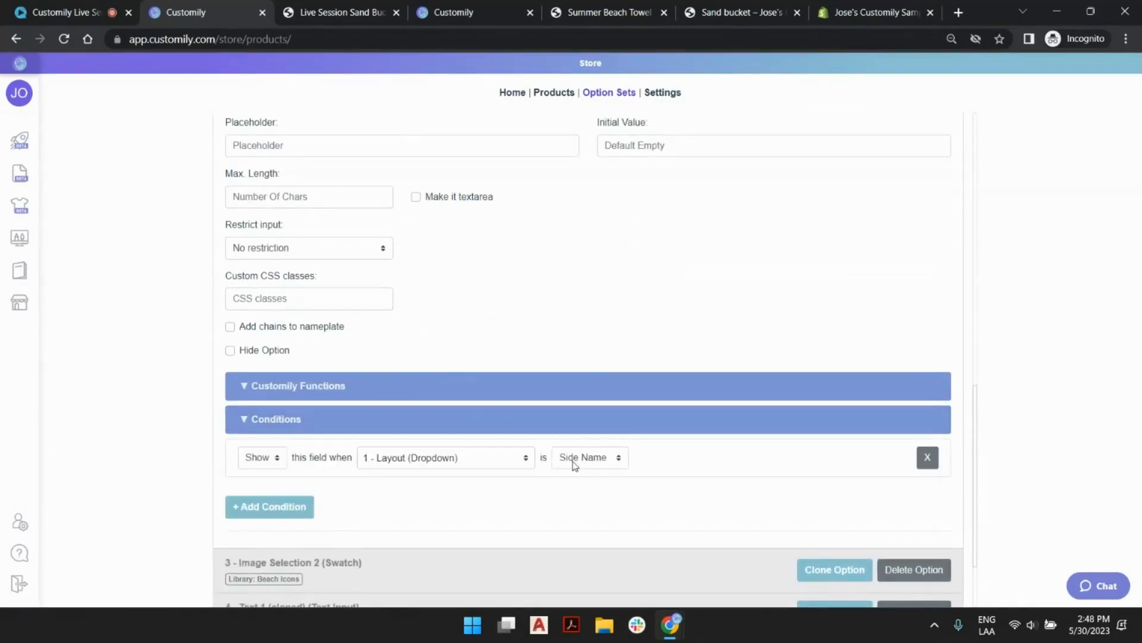
scroll(594, 461, "down", 2)
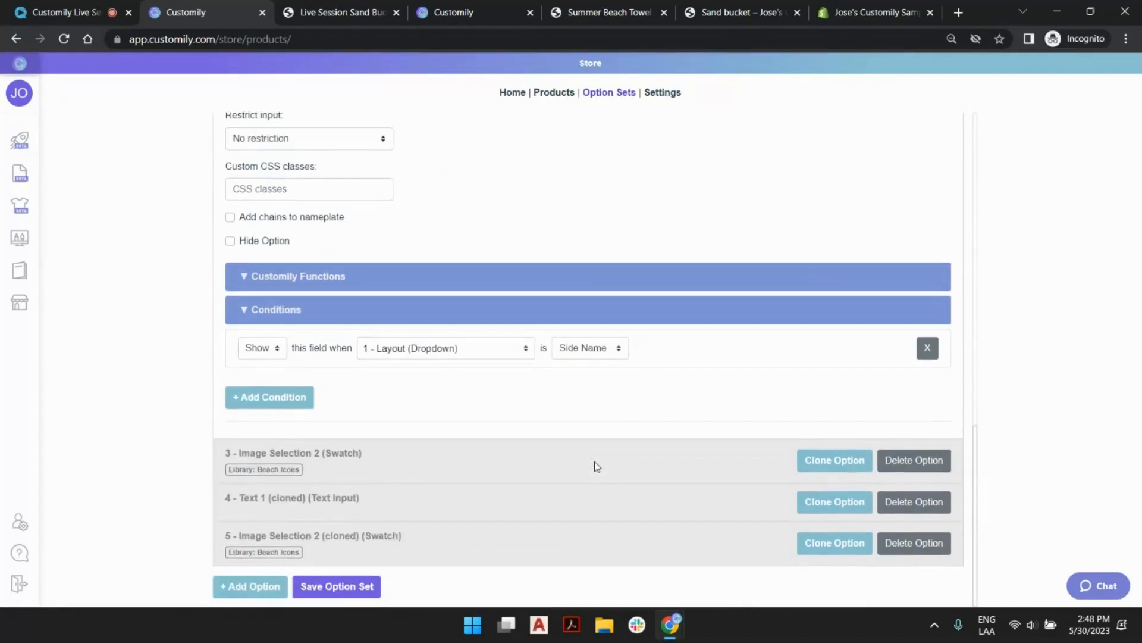
Expand the Image Selection 2 swatch option and compare its display condition with the Text 1 condition.
left_click(499, 457)
scroll(504, 453, "down", 4)
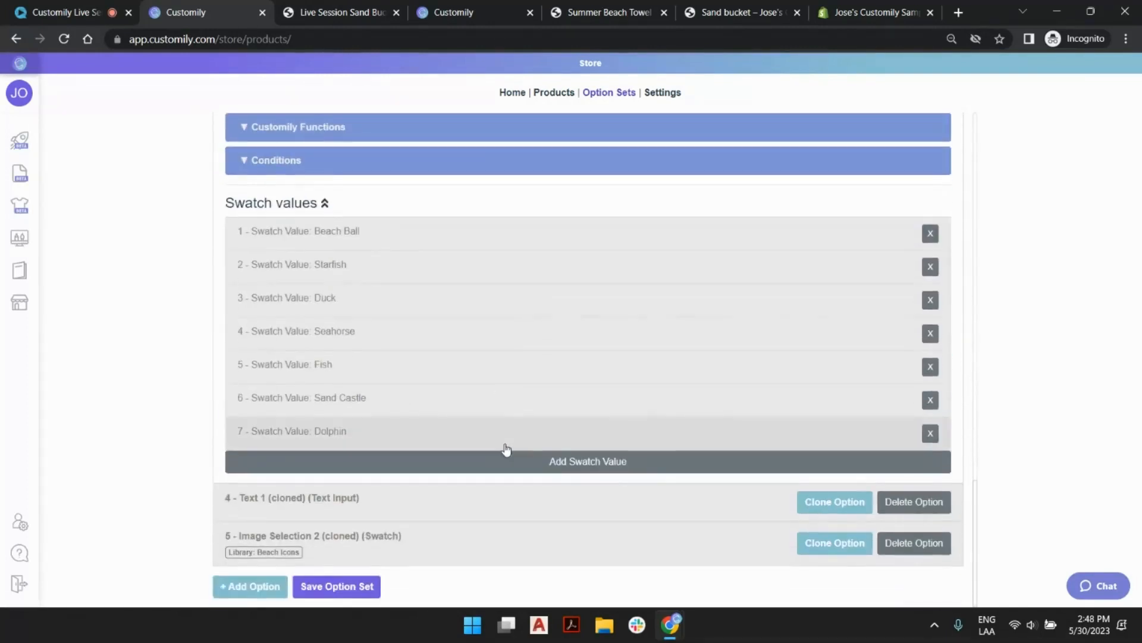
left_click(471, 166)
scroll(580, 237, "up", 1)
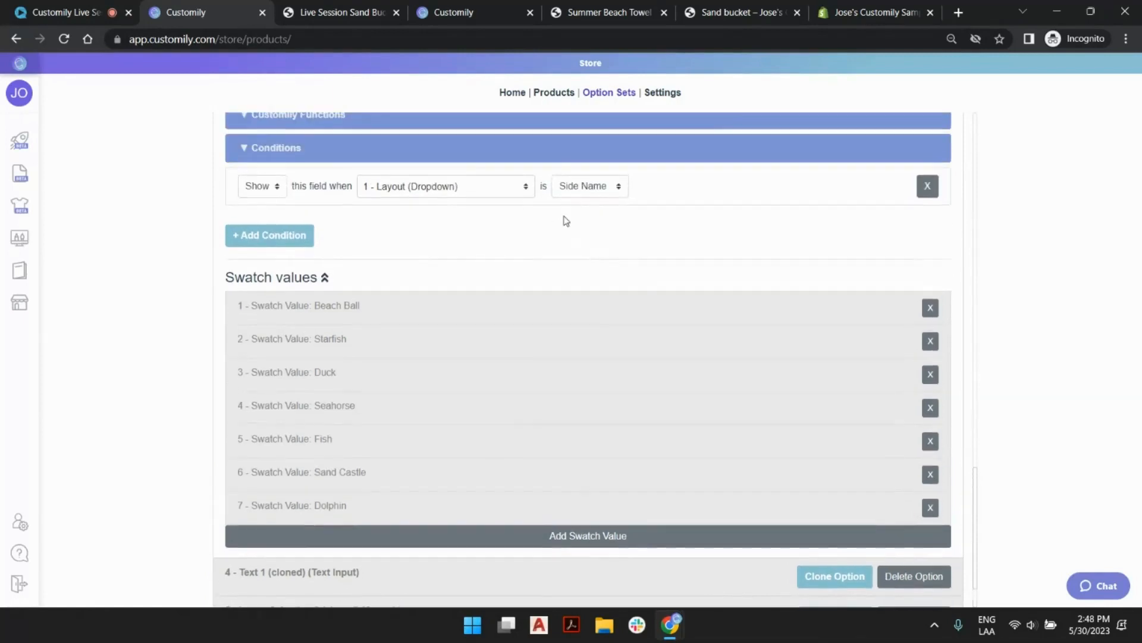
scroll(531, 278, "down", 1)
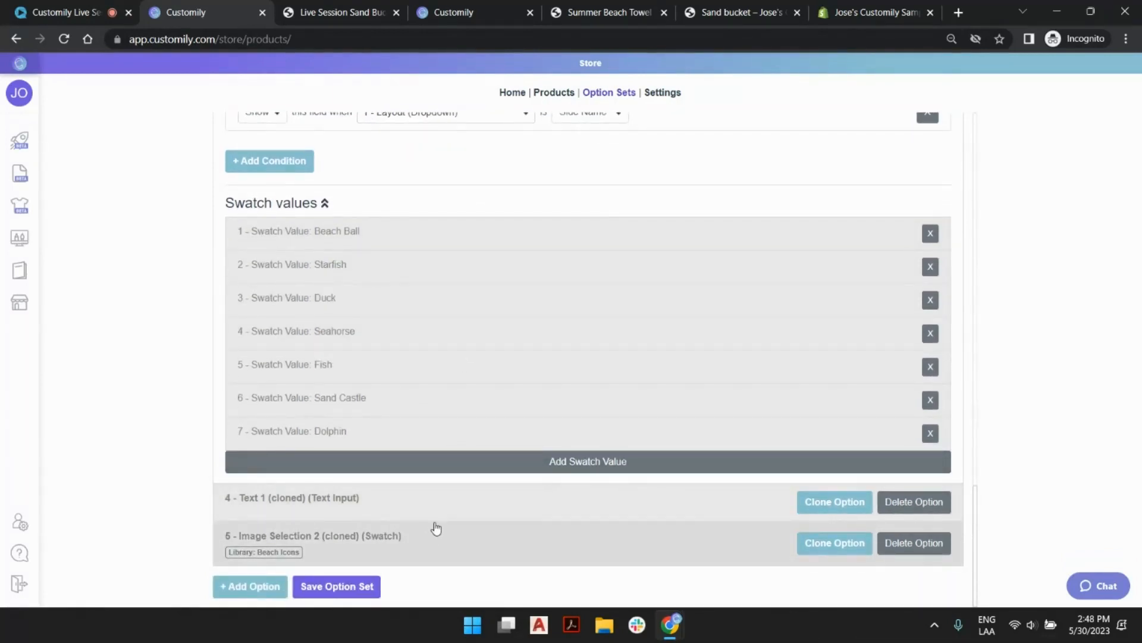
scroll(505, 503, "up", 4)
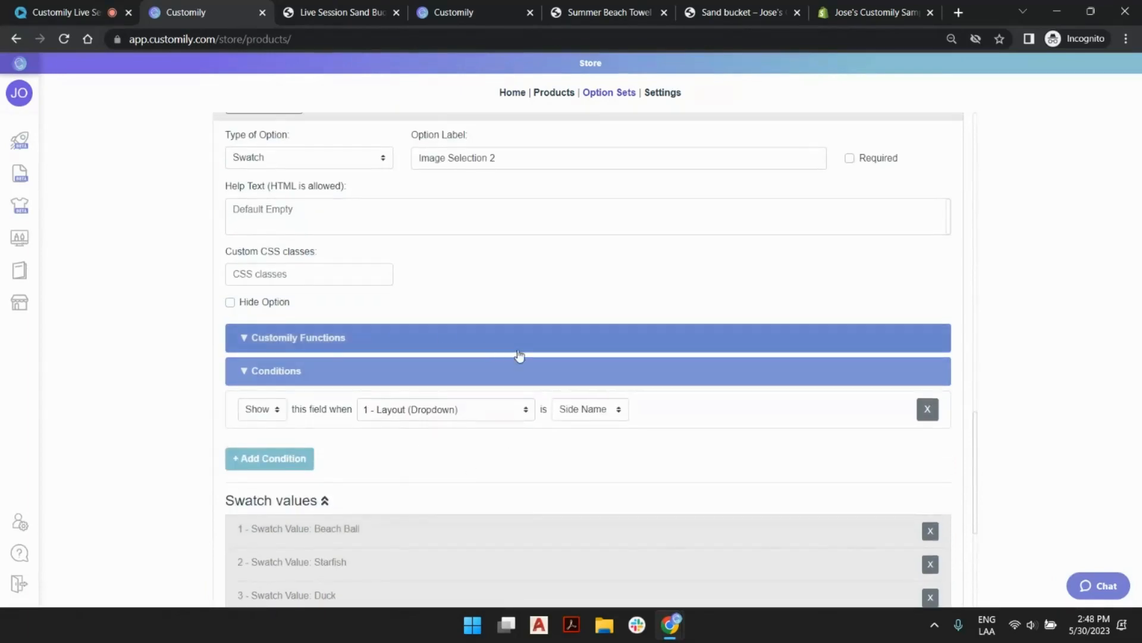
scroll(490, 367, "up", 4)
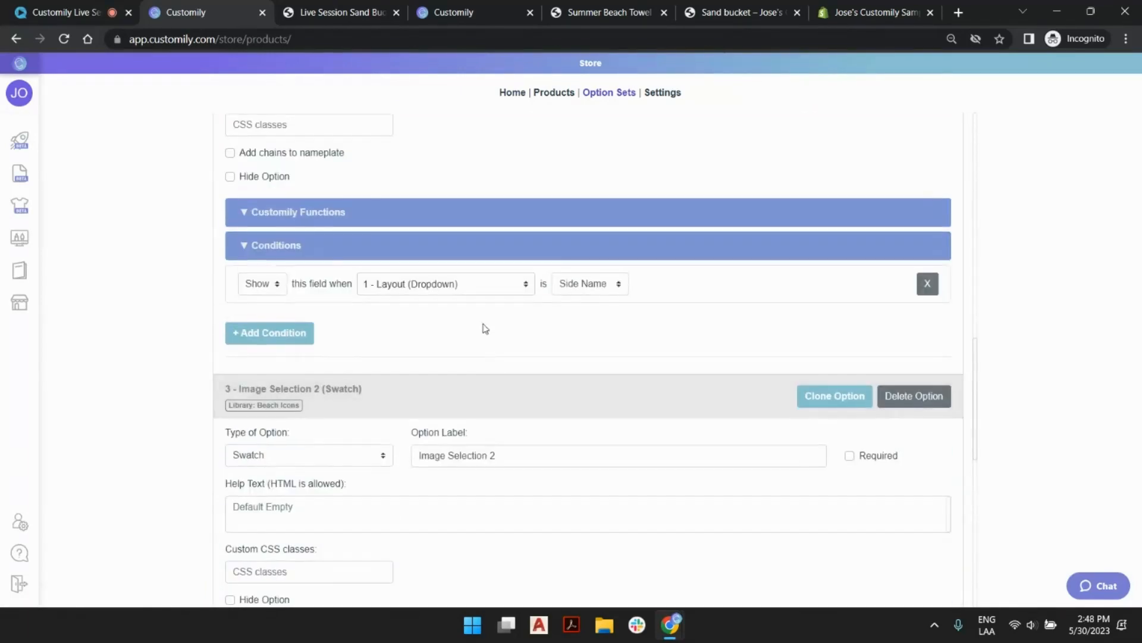
Collapse the Image Selection 2, Text 1 and Layout options in the option set.
left_click(490, 404)
scroll(470, 351, "up", 6)
left_click(453, 309)
scroll(440, 273, "up", 5)
left_click(372, 224)
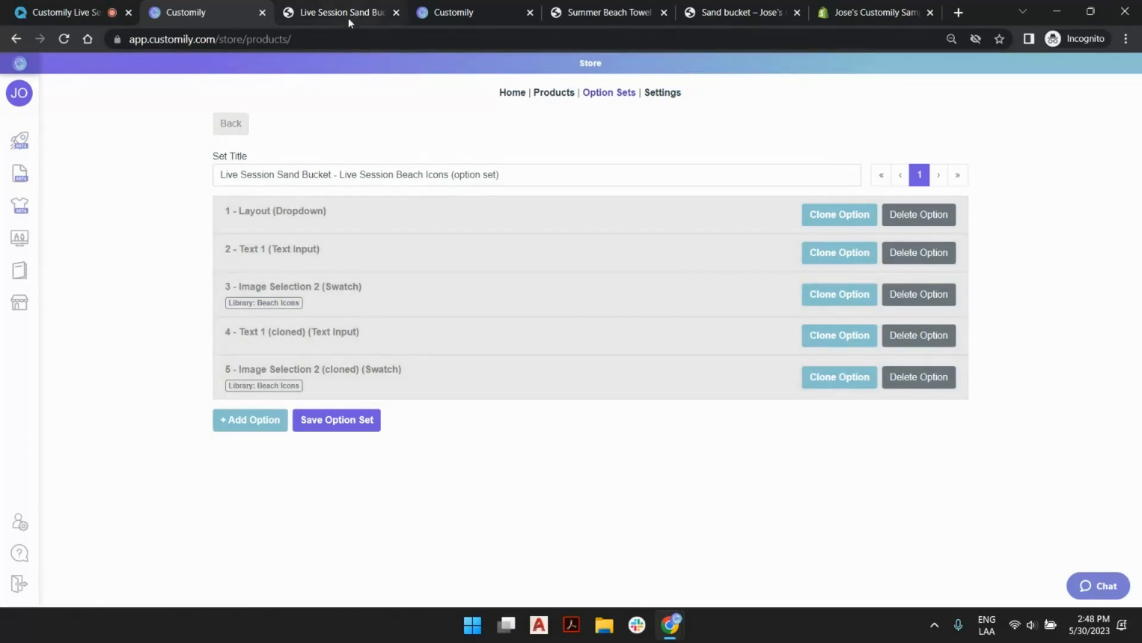
Reload the storefront bucket page and test the Top Name layout with a first name and the seahorse image.
left_click(319, 8)
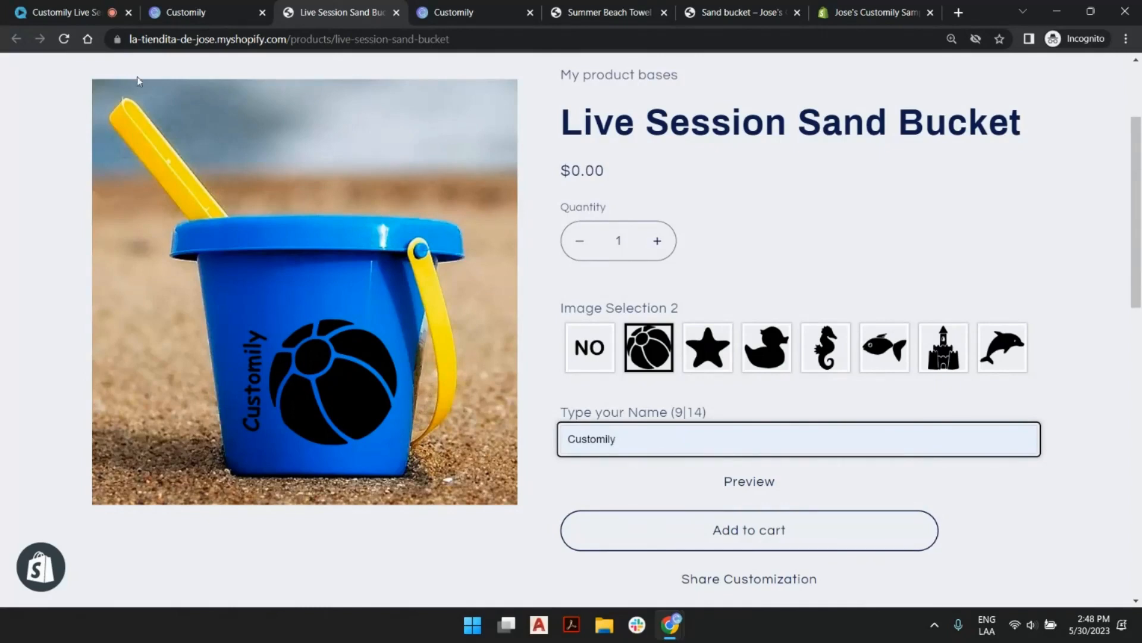
left_click(64, 39)
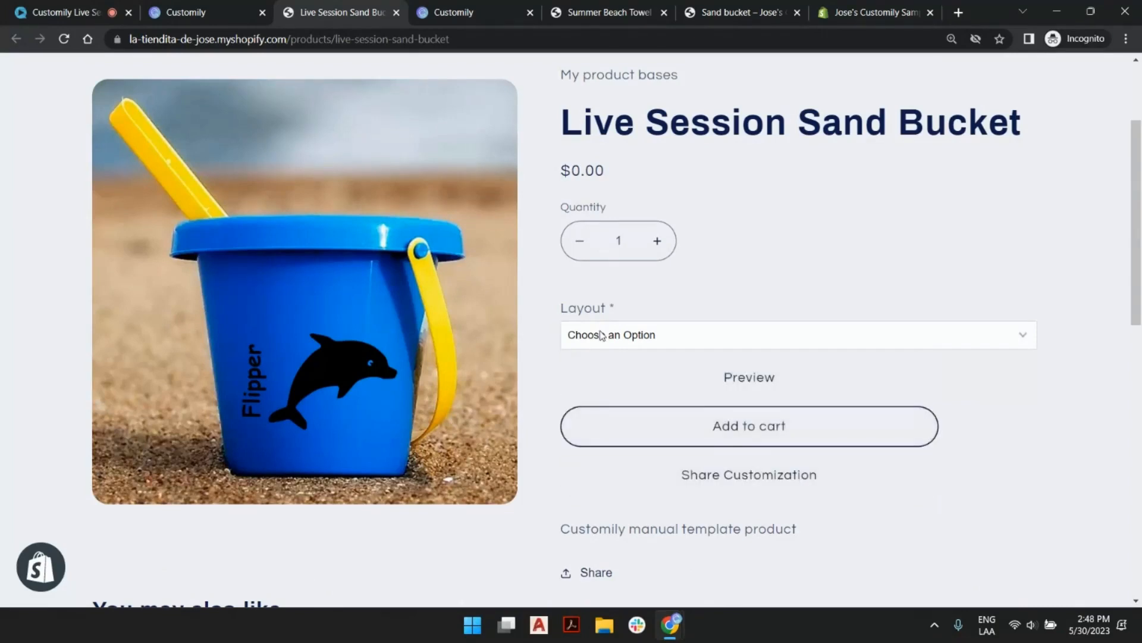
left_click(632, 339)
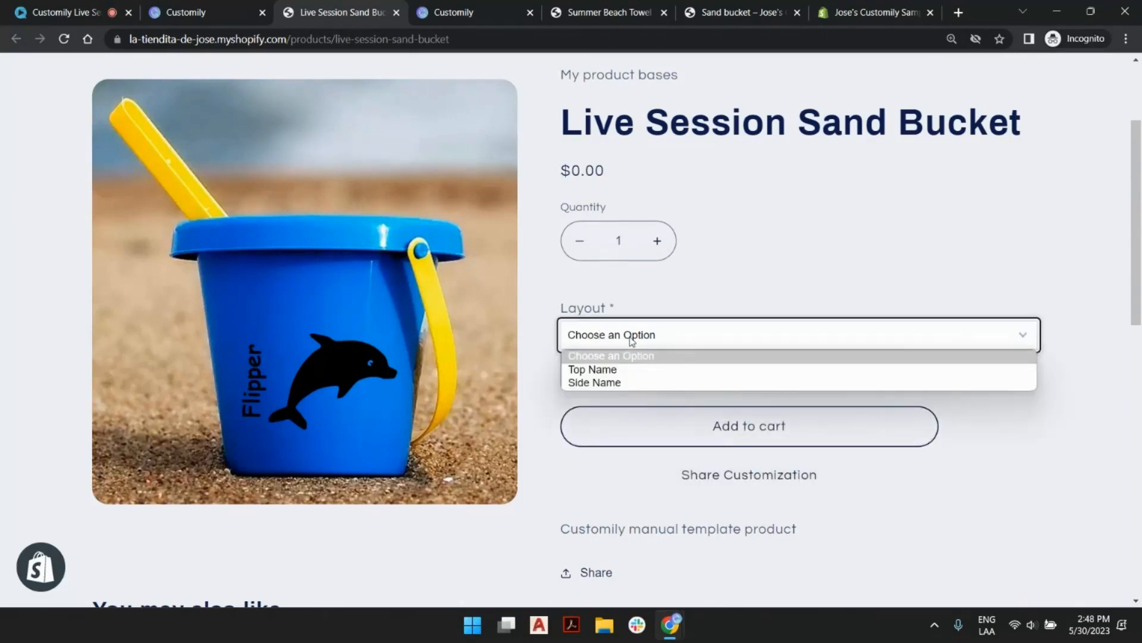
left_click(640, 369)
left_click(657, 411)
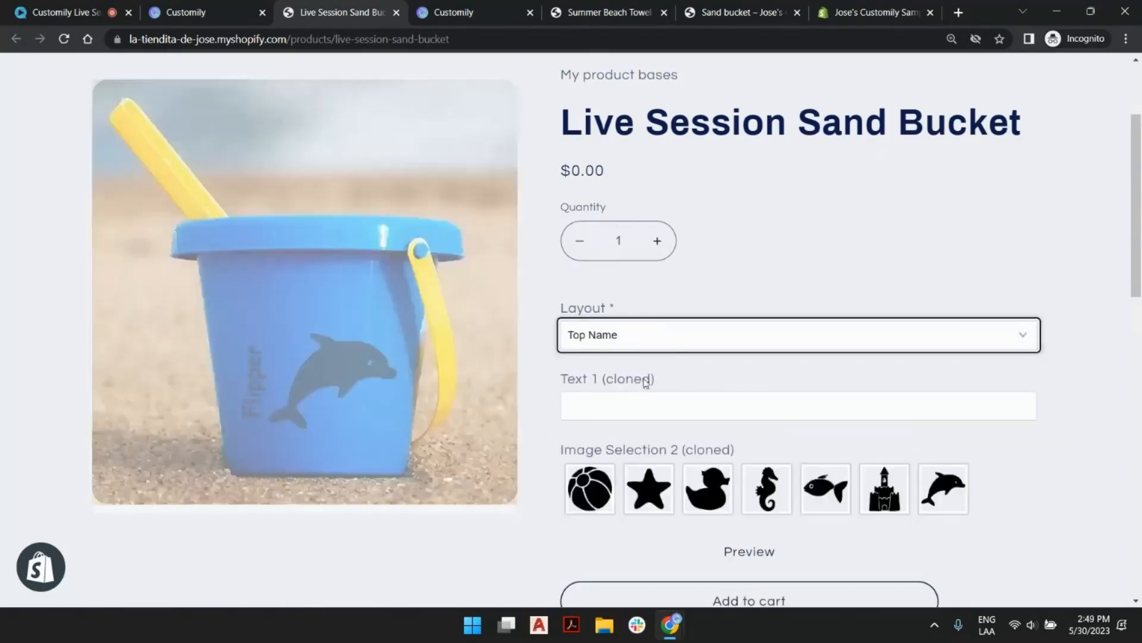
type("Josema")
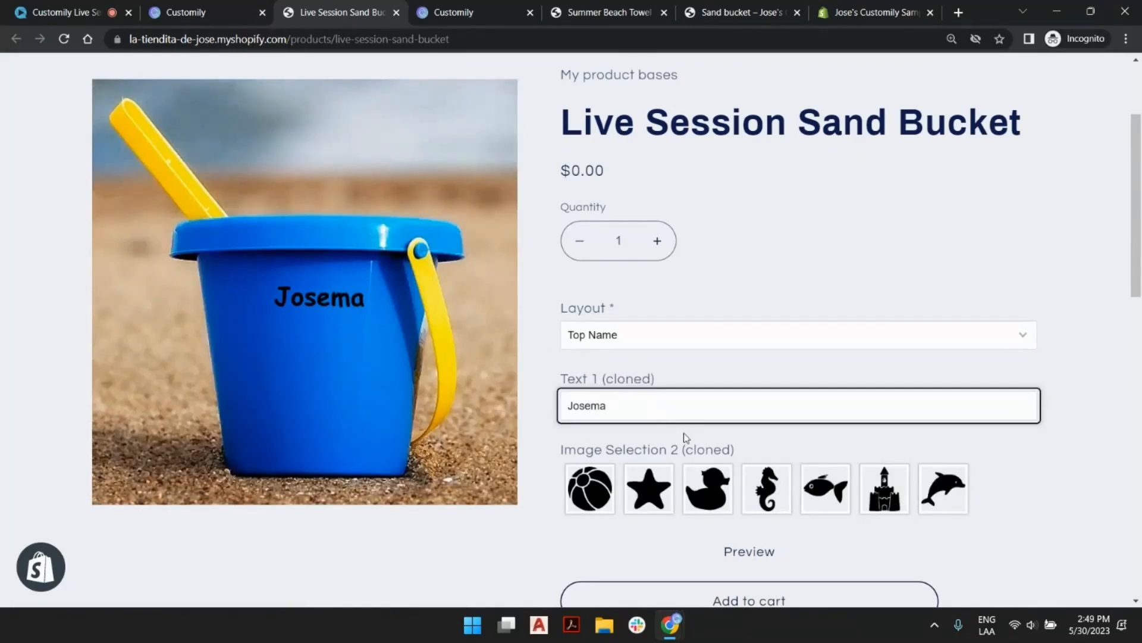
left_click(773, 497)
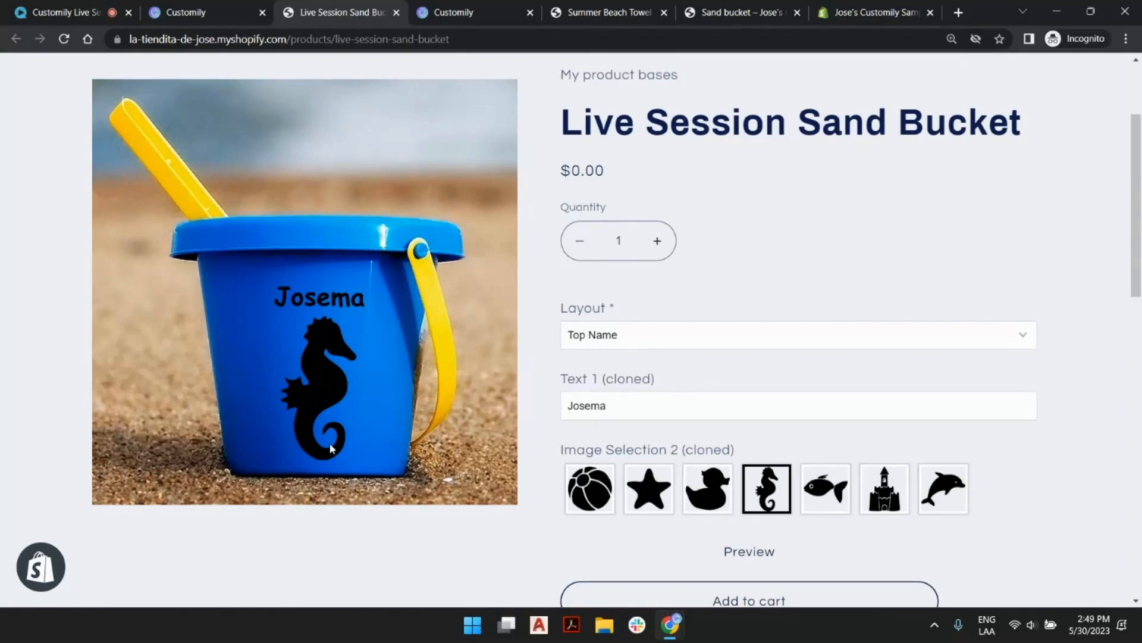
Switch the bucket to the Side Name layout, fill in the suggested first name and pick the starfish image.
left_click(652, 341)
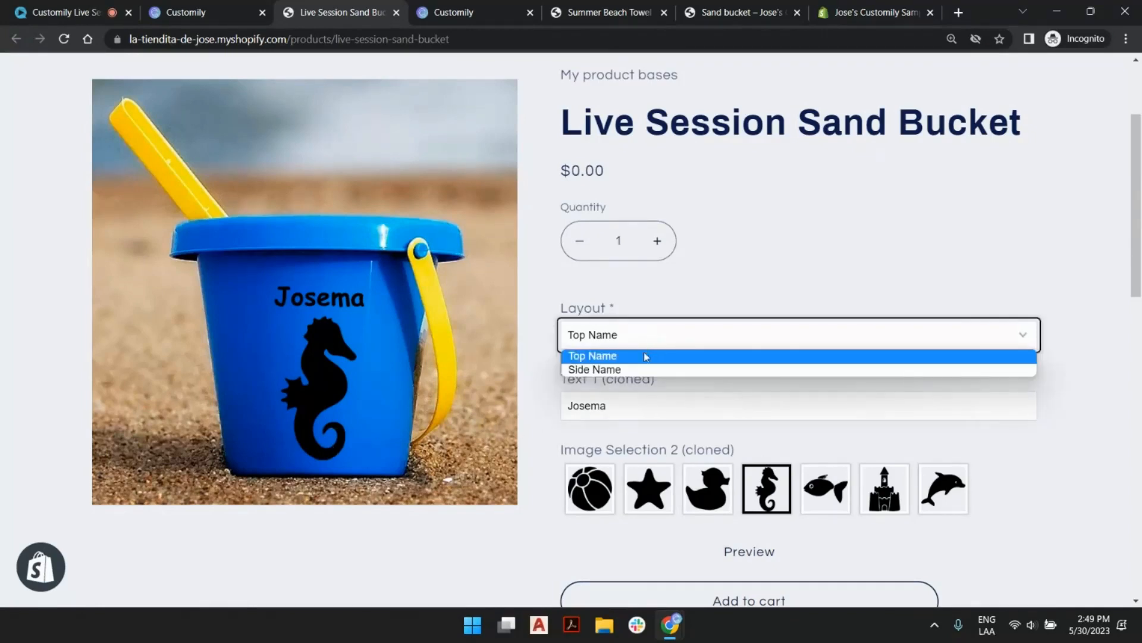
left_click(637, 369)
left_click(626, 404)
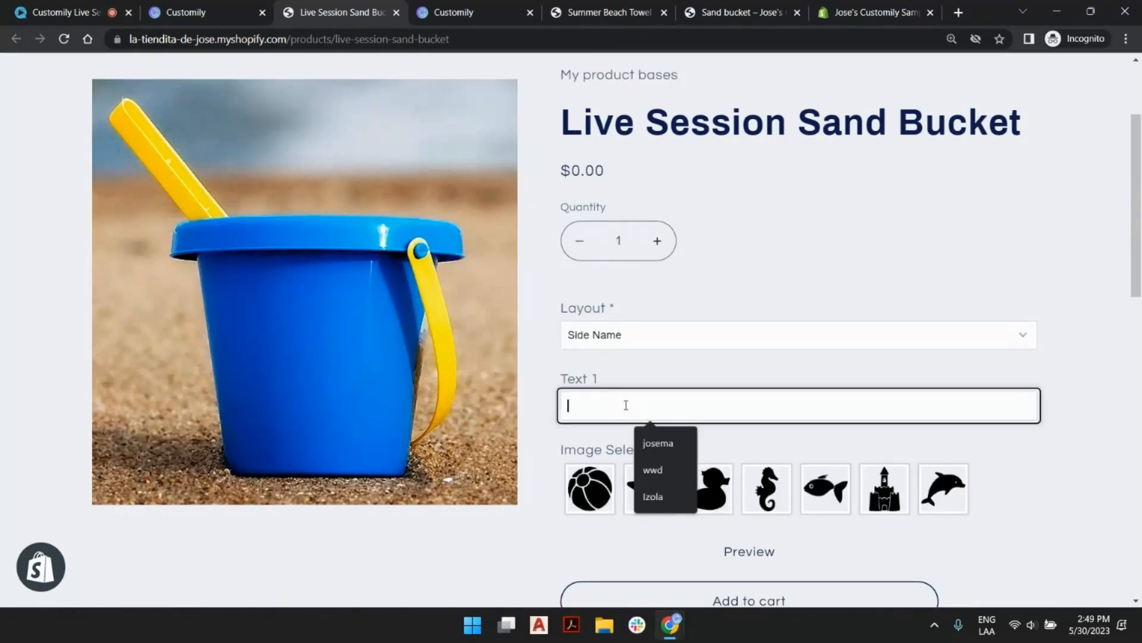
left_click(670, 447)
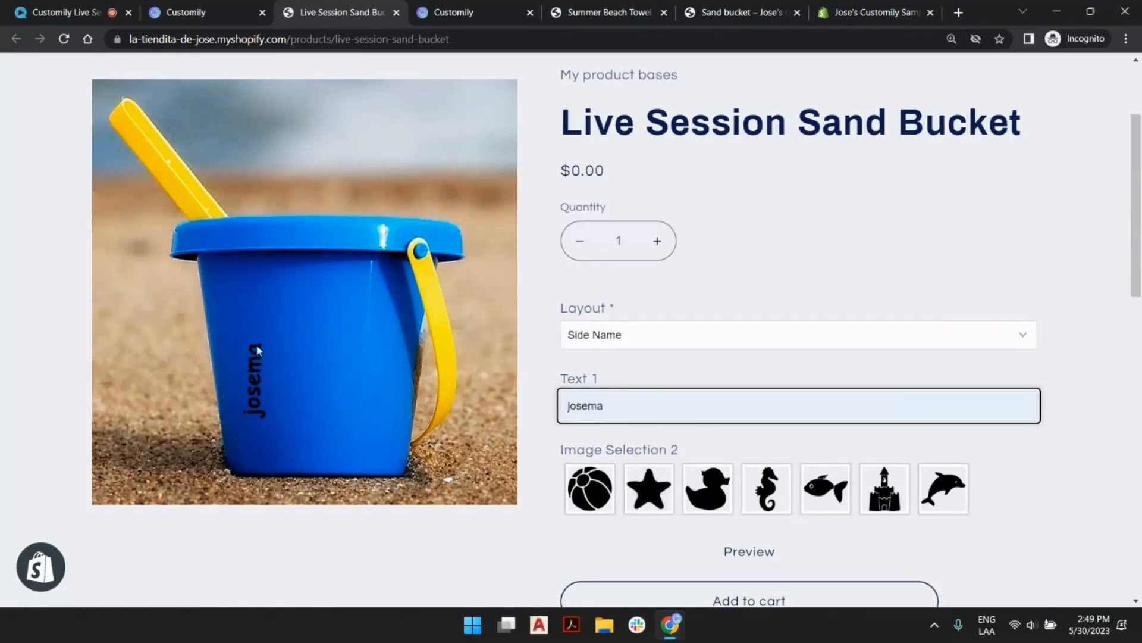
left_click(662, 497)
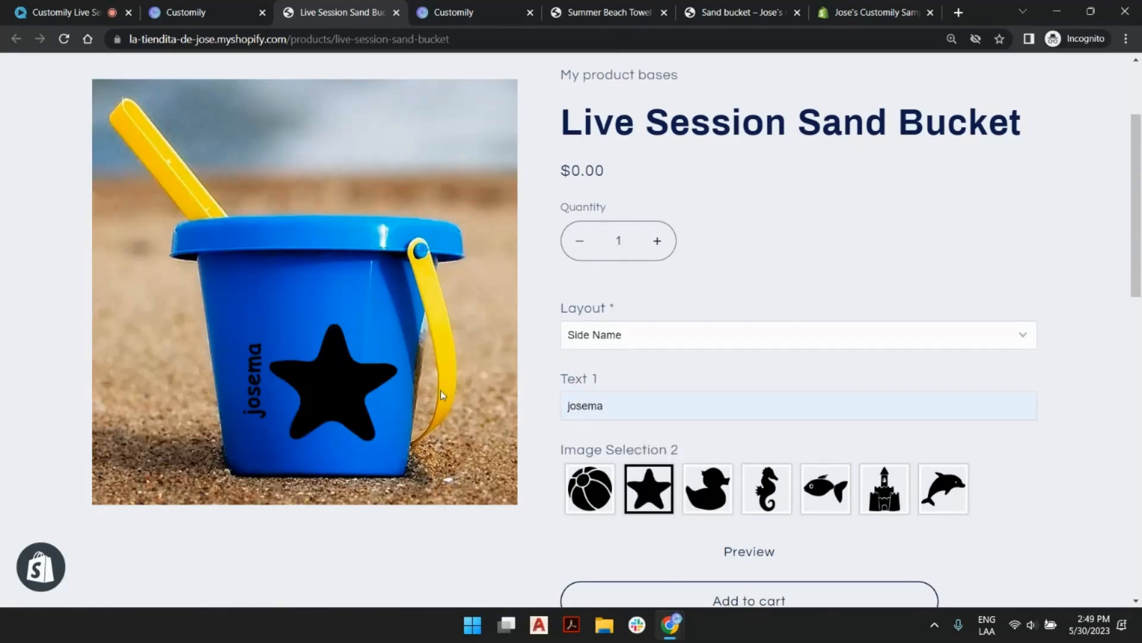
Compare the bucket's Top Name and Side Name layouts on the storefront page, ending on Side Name.
left_click(698, 335)
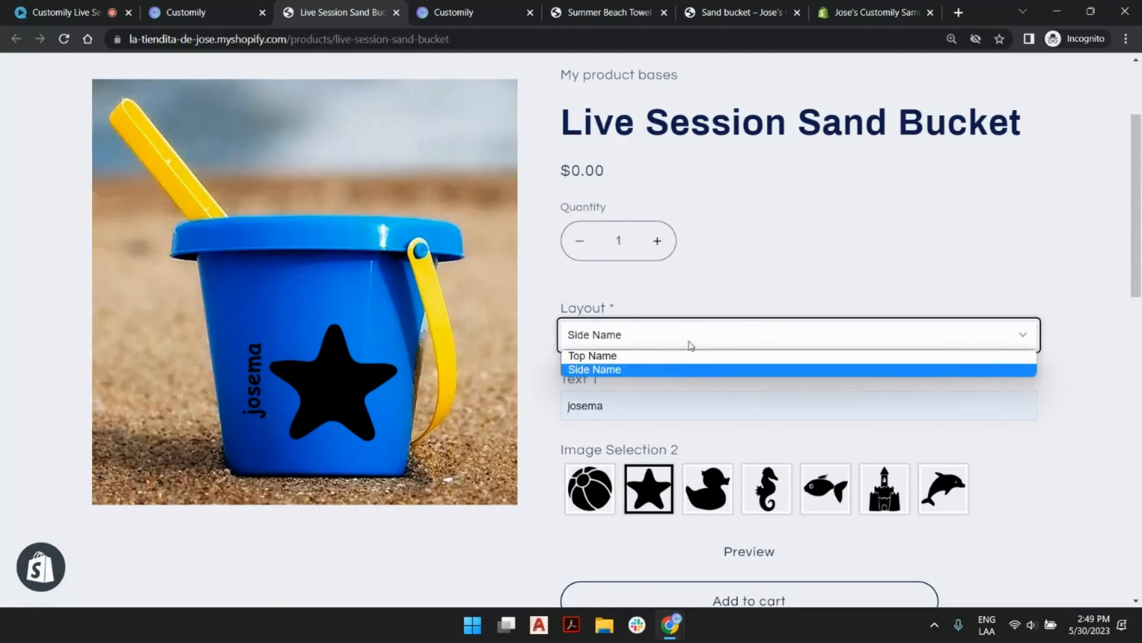
left_click(672, 355)
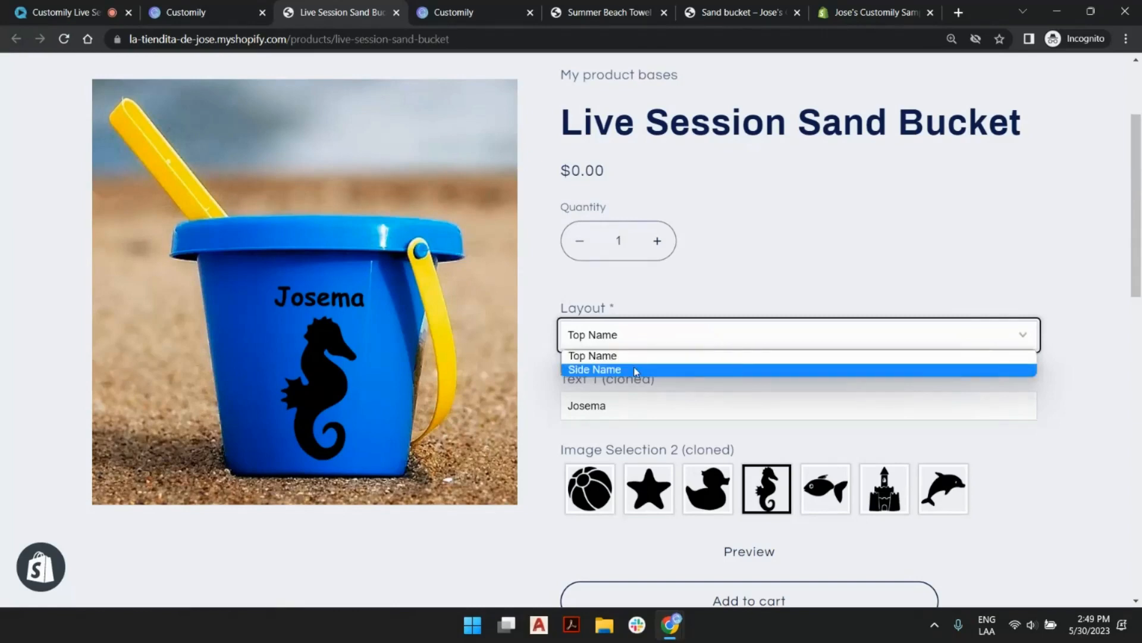
left_click(634, 368)
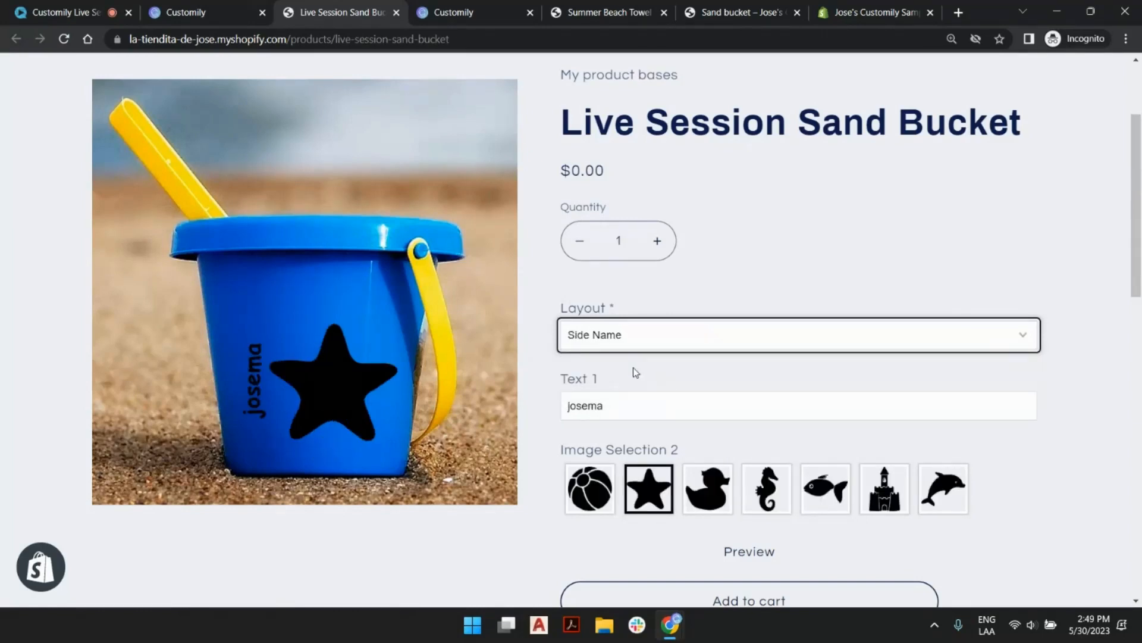
left_click(748, 225)
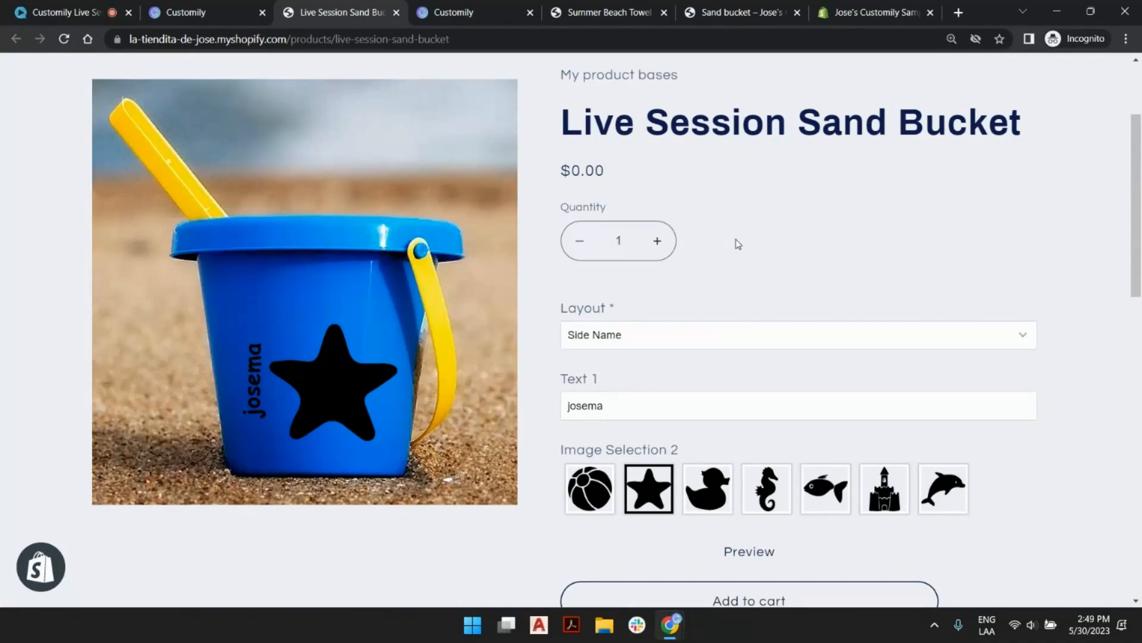
scroll(727, 311, "down", 3)
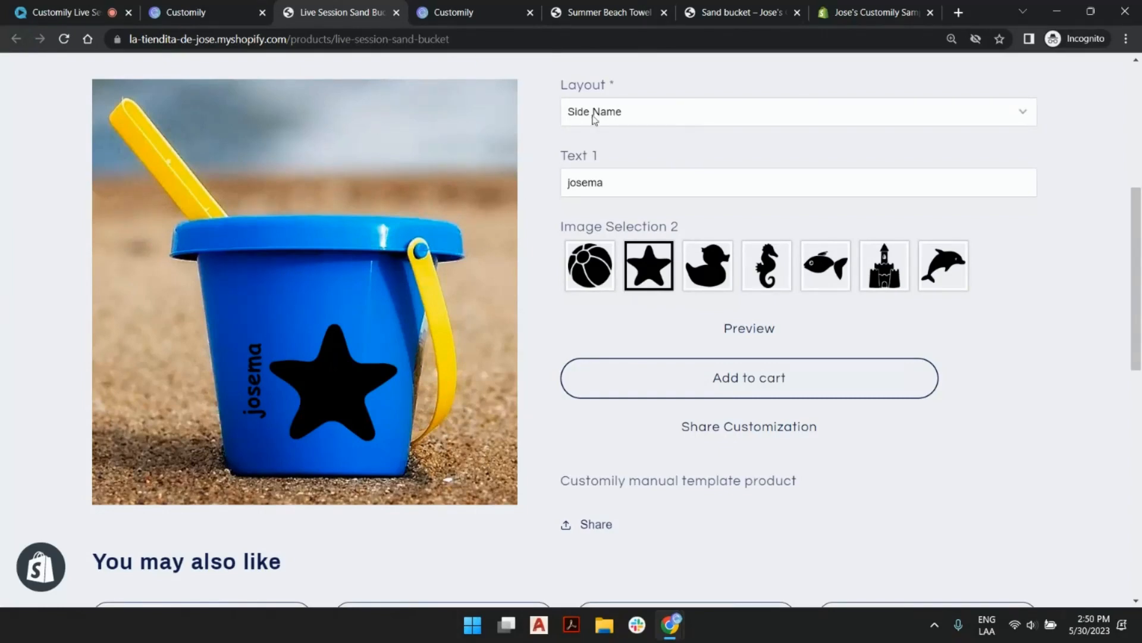
scroll(747, 235, "up", 3)
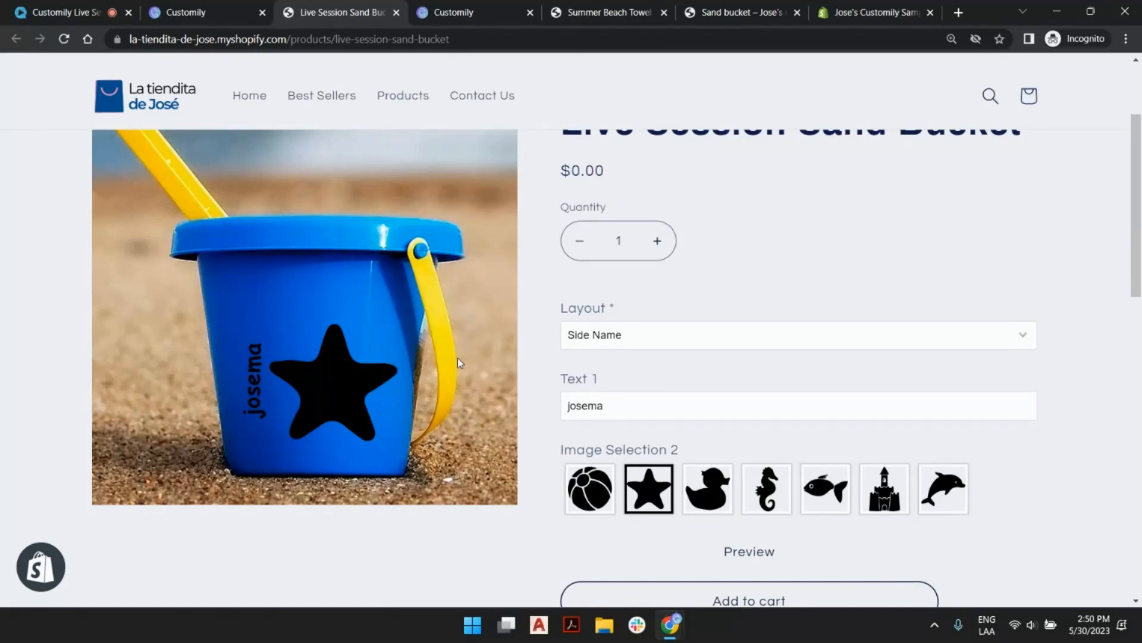
Open Customily's product creation page, and preview the Female variant on the Summer Beach Towel storefront page.
left_click(212, 8)
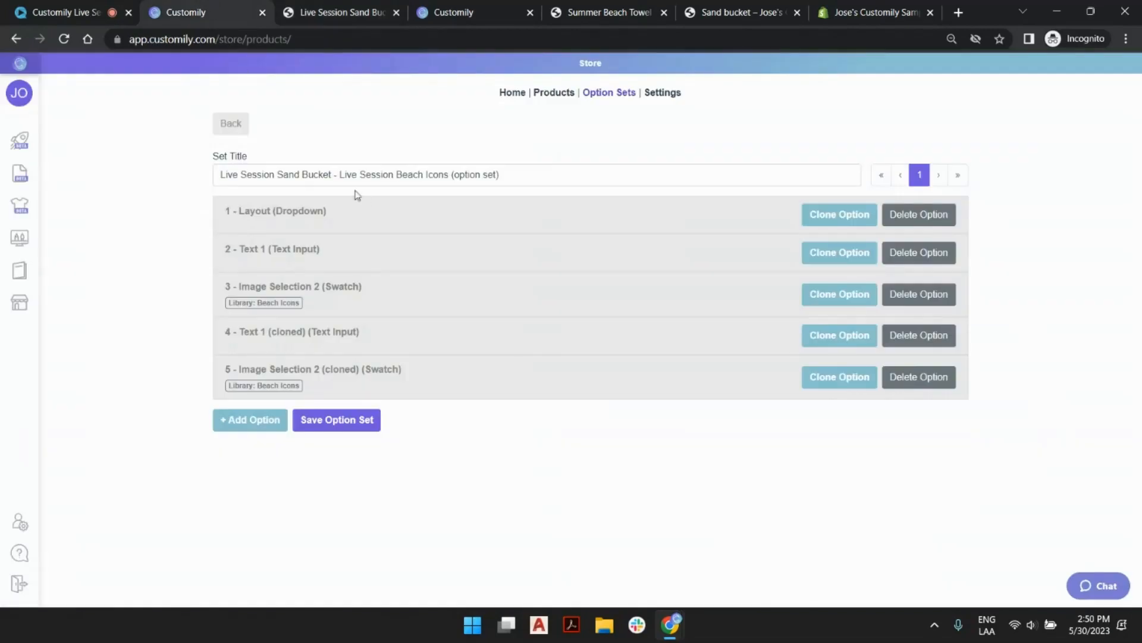
left_click(25, 159)
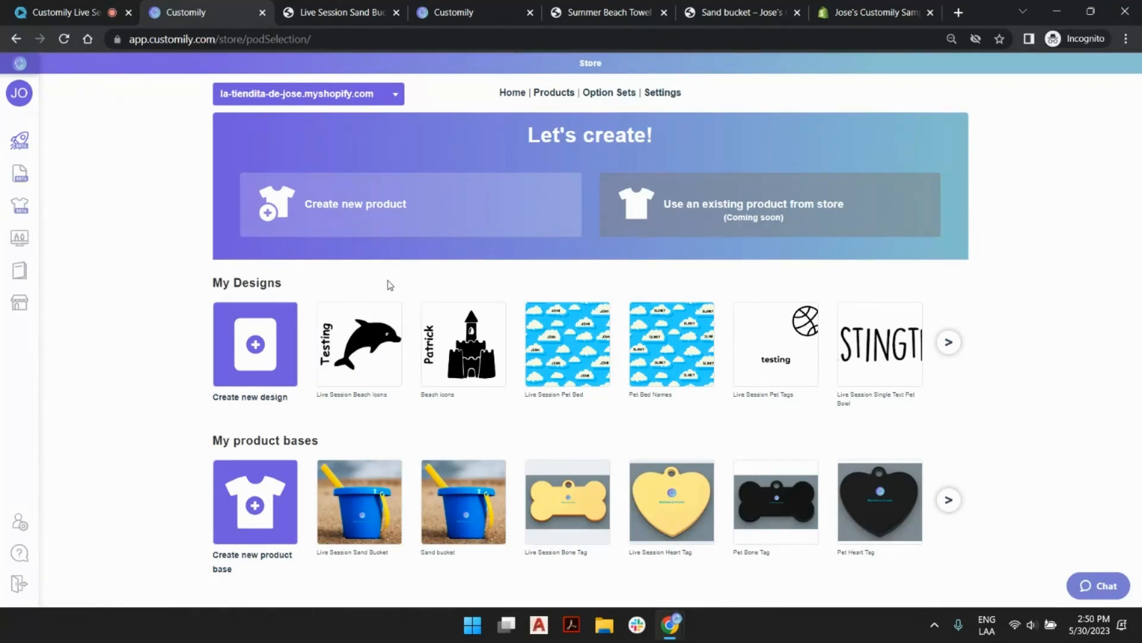
left_click(357, 11)
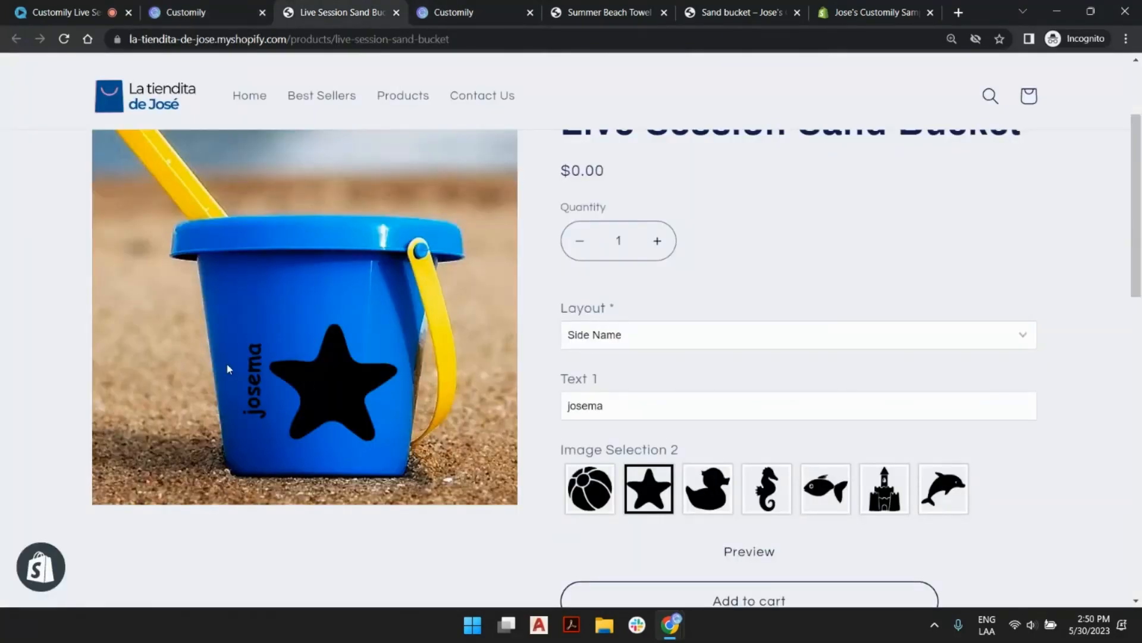
left_click(597, 6)
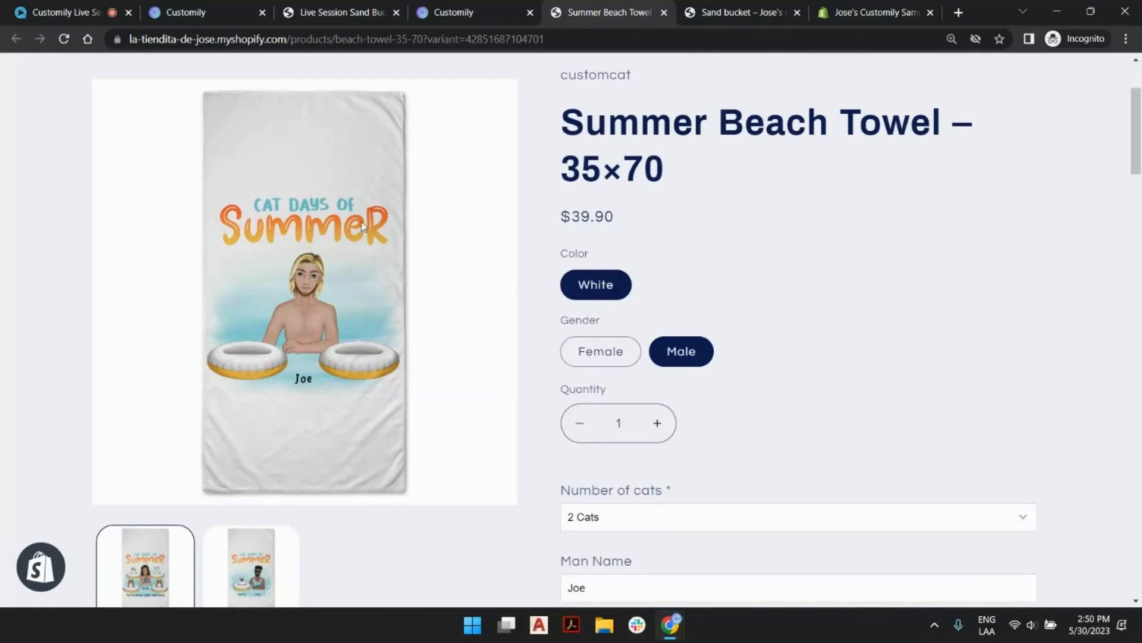
left_click(598, 351)
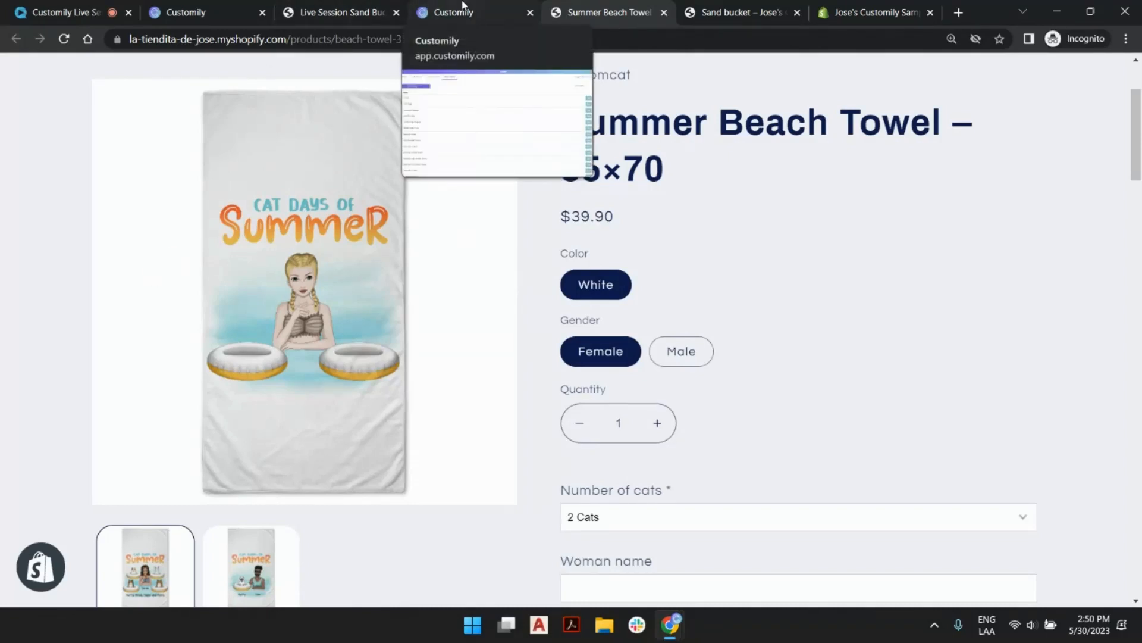
Switch back to Customily and start creating a new product from the CustomCat catalog.
left_click(200, 9)
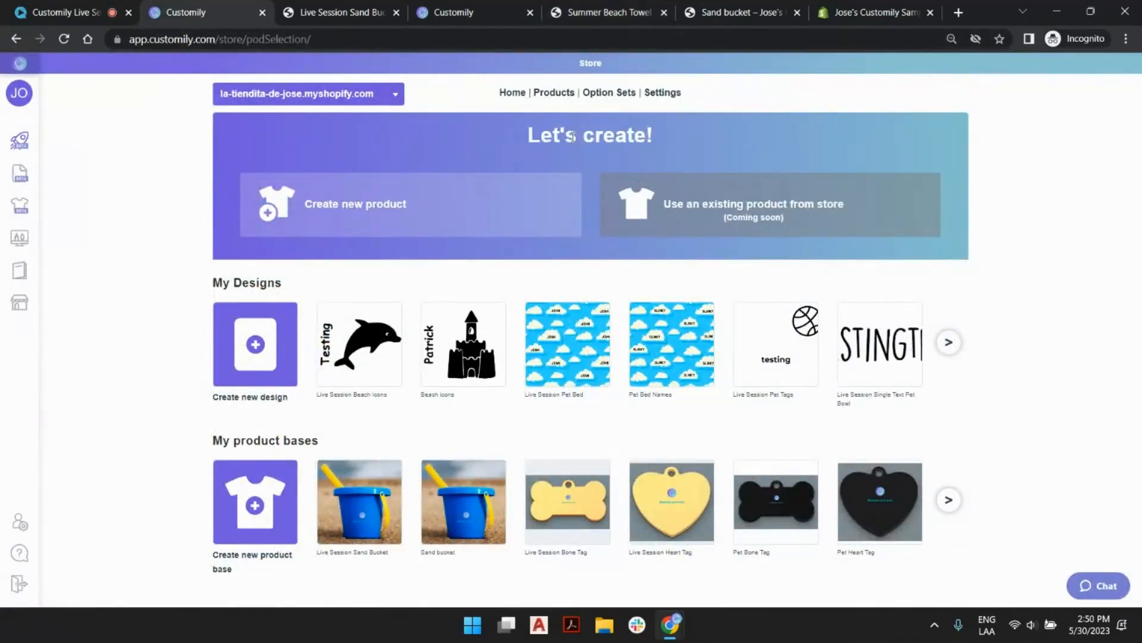
left_click(452, 185)
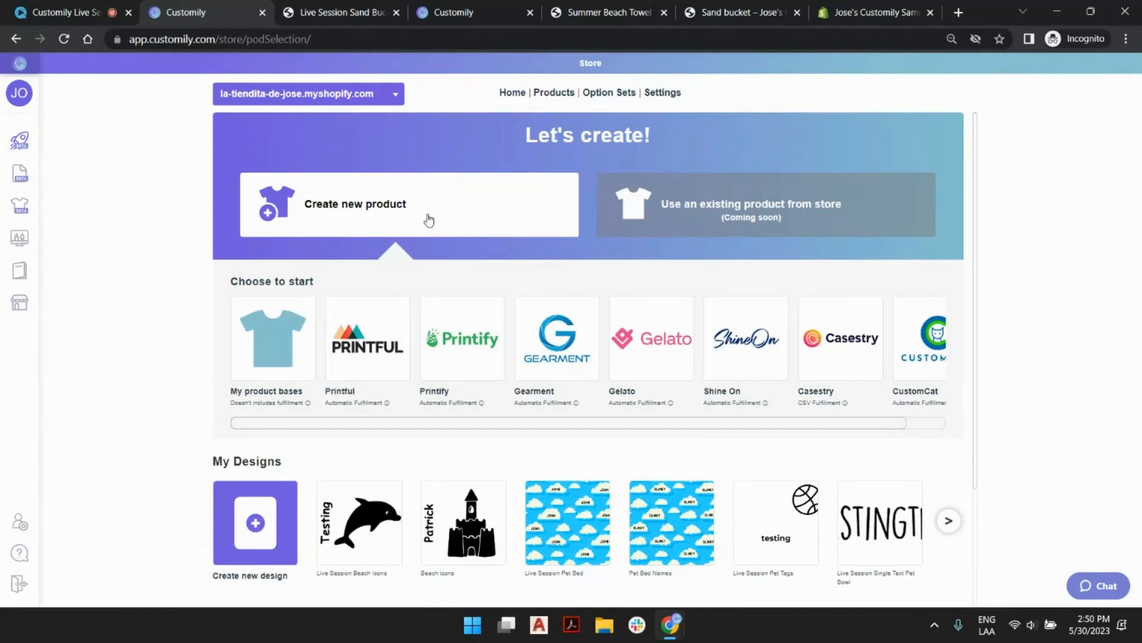
left_click(921, 343)
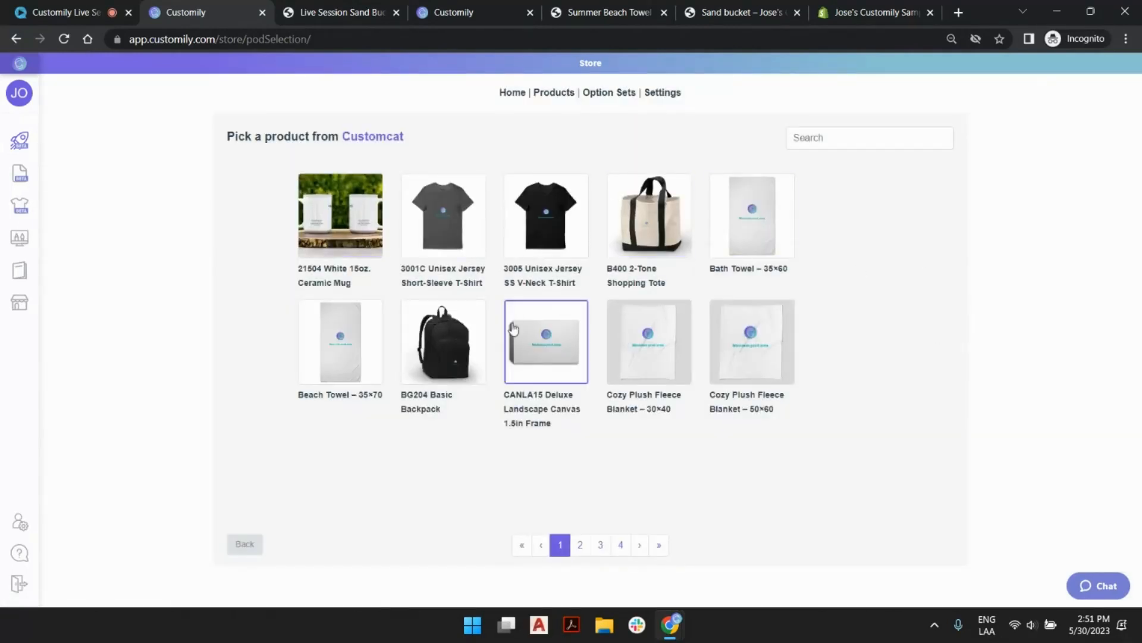
Browse the CustomCat catalog and choose the Beach Towel – 35×70, accepting the White color and Front print area.
left_click(582, 544)
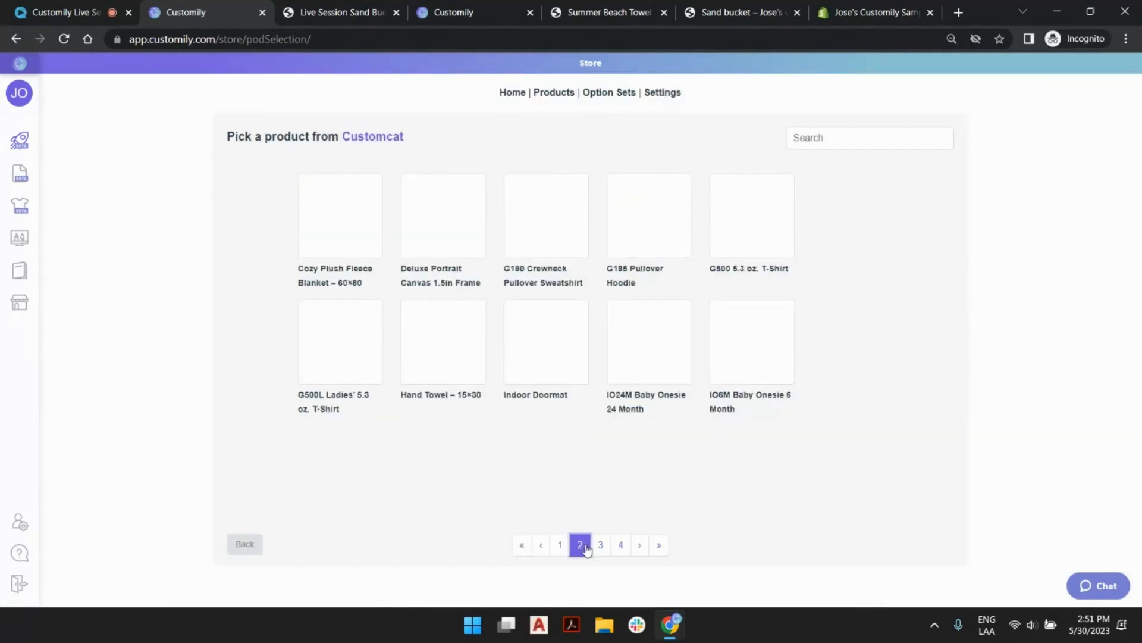
left_click(600, 546)
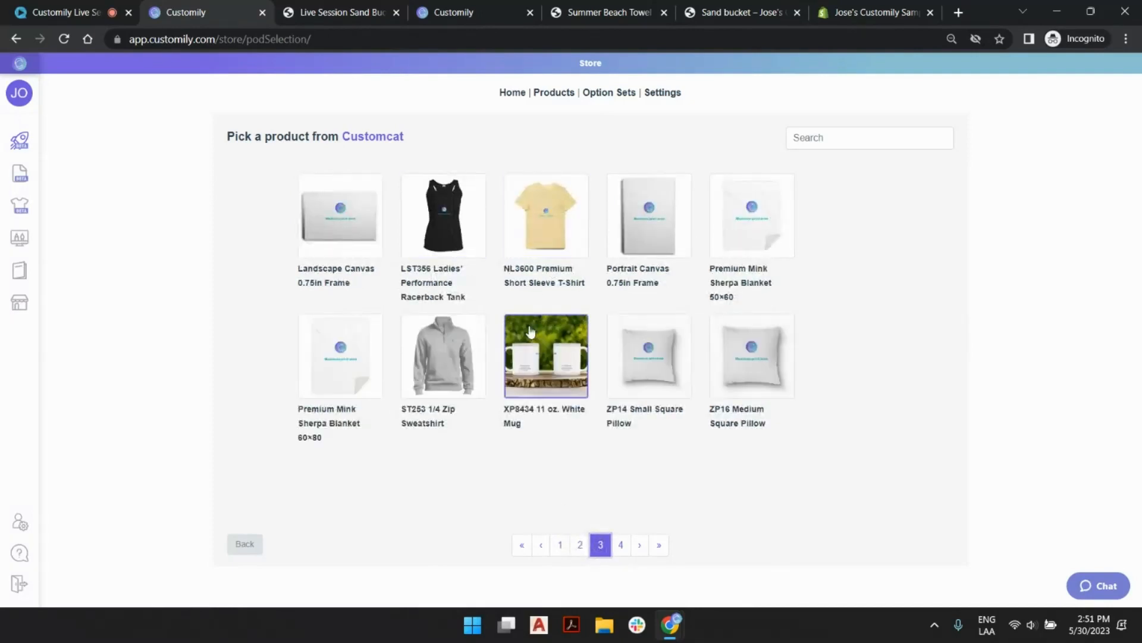
left_click(619, 543)
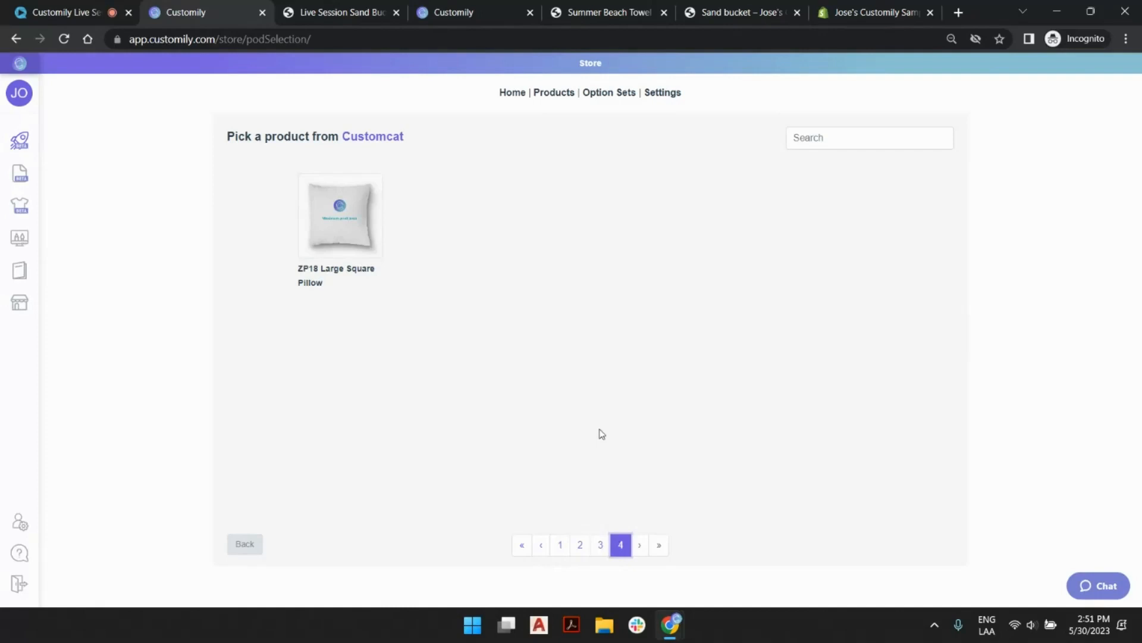
left_click(560, 543)
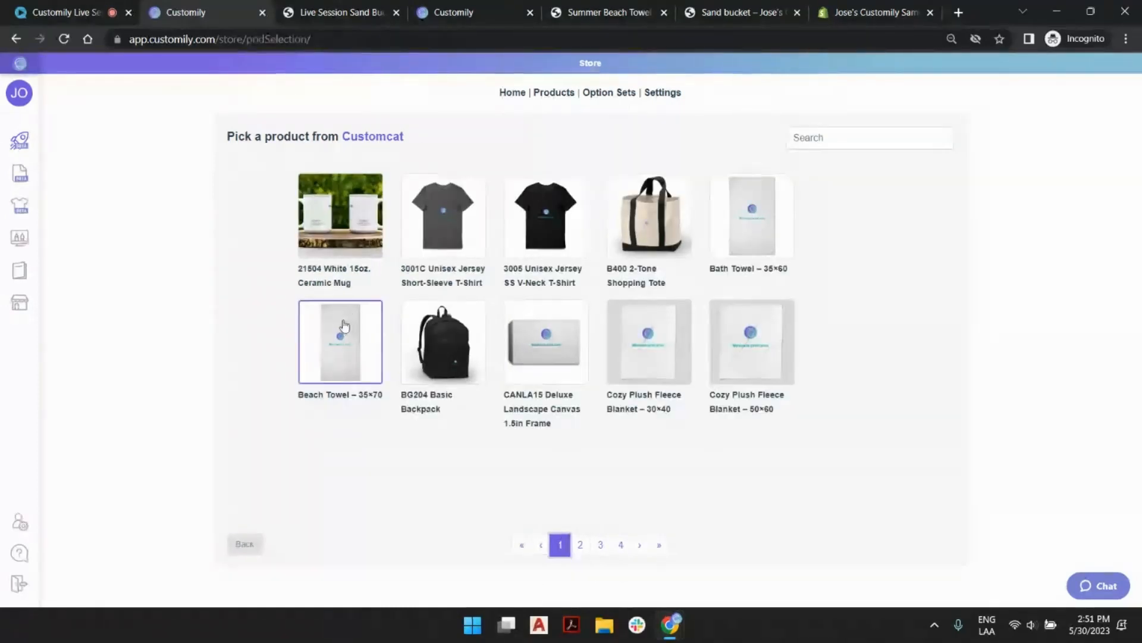
left_click(337, 363)
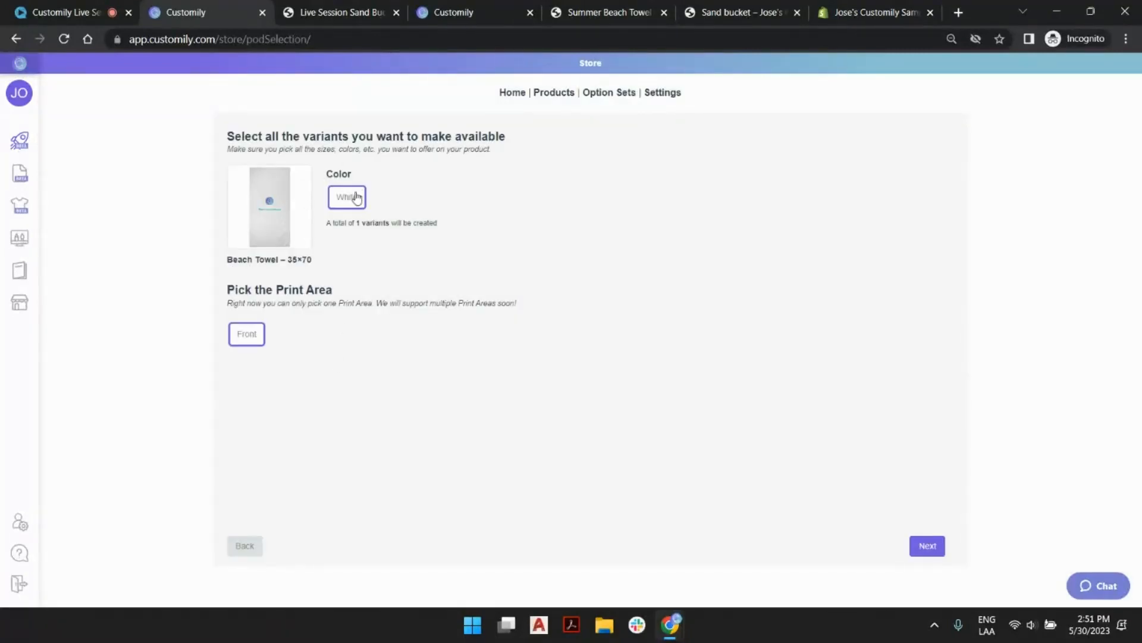
left_click(927, 546)
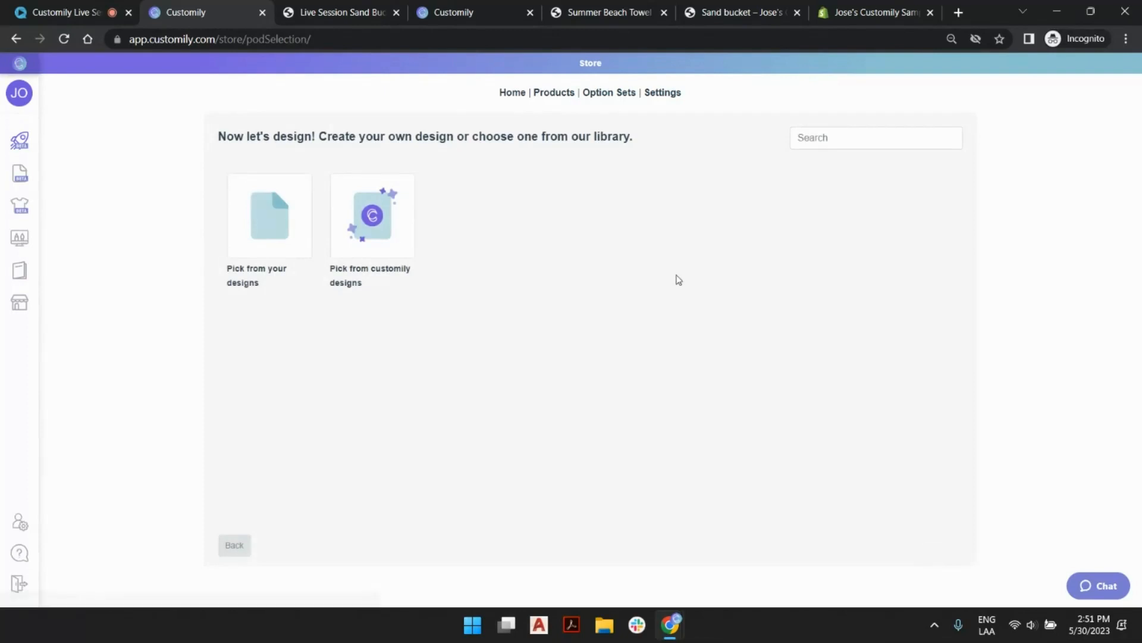
Look through your own designs, and open the Summer Season category in the Customily design library.
left_click(265, 210)
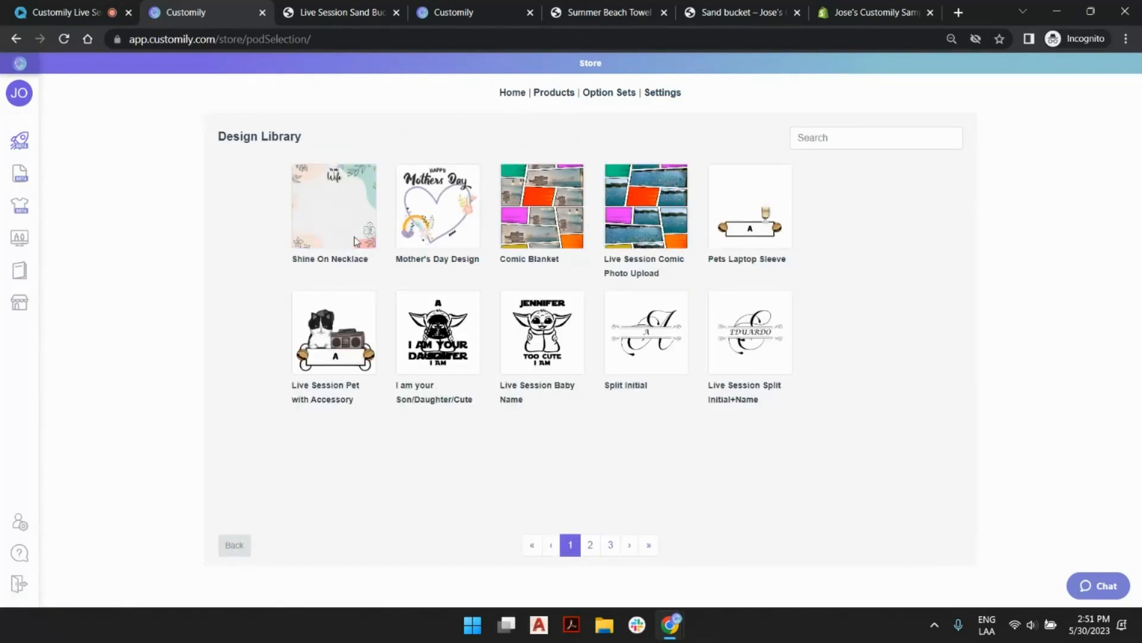
left_click(236, 552)
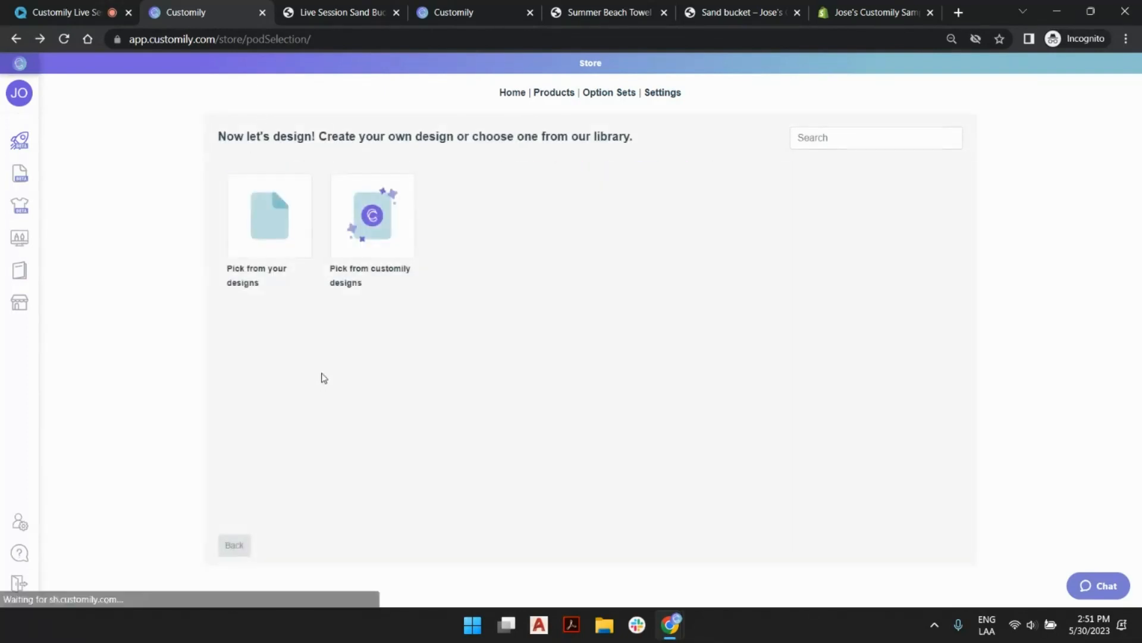
left_click(366, 220)
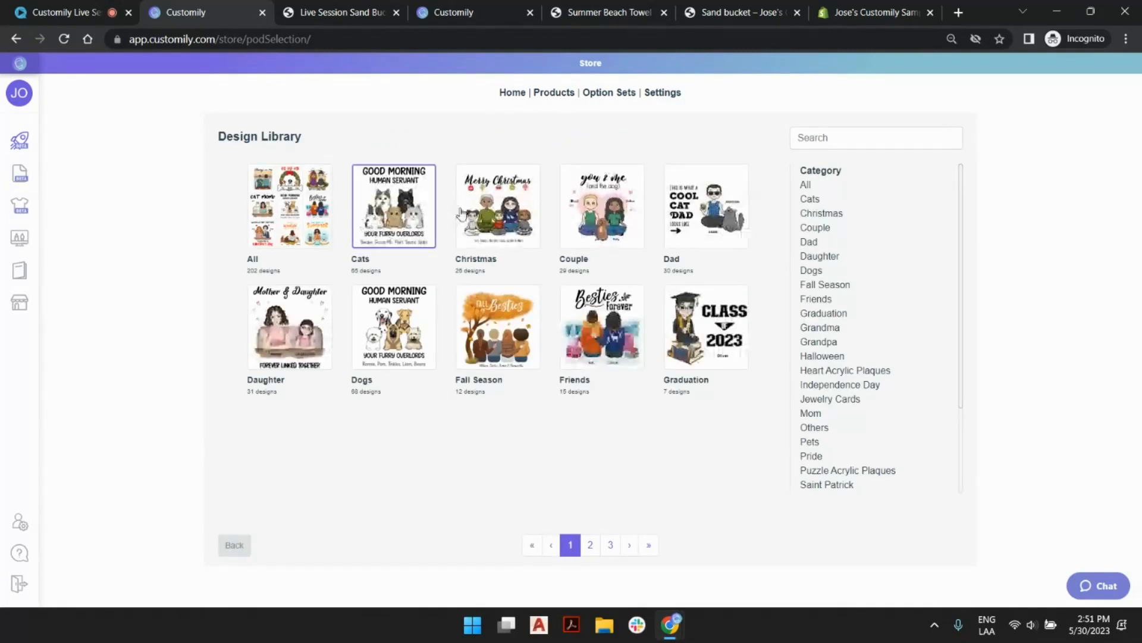
scroll(873, 265, "down", 2)
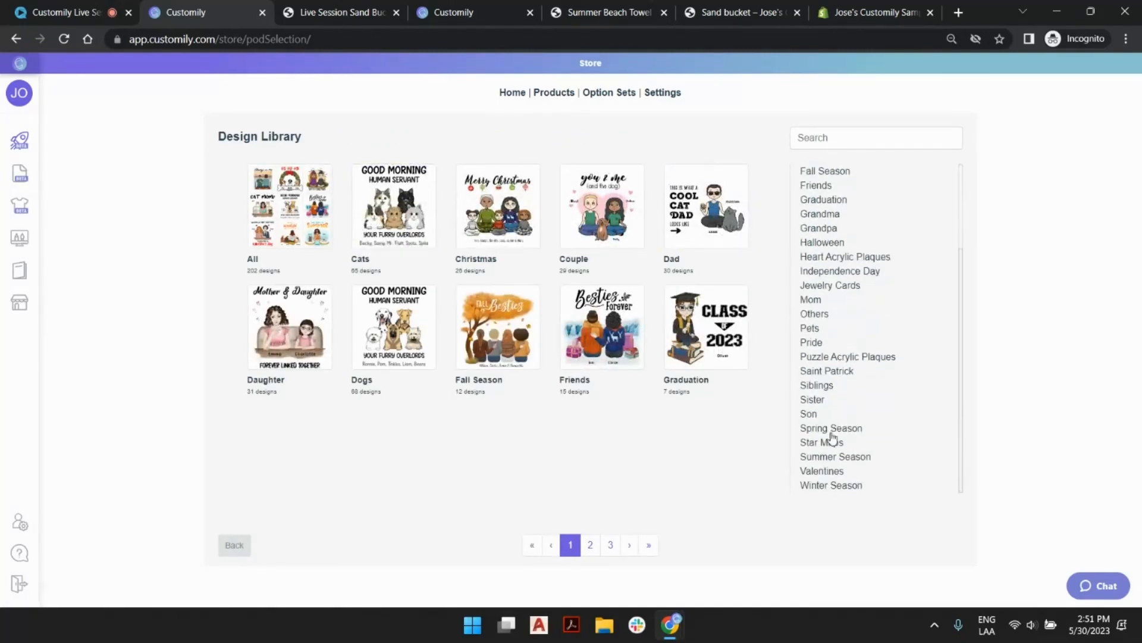
left_click(833, 458)
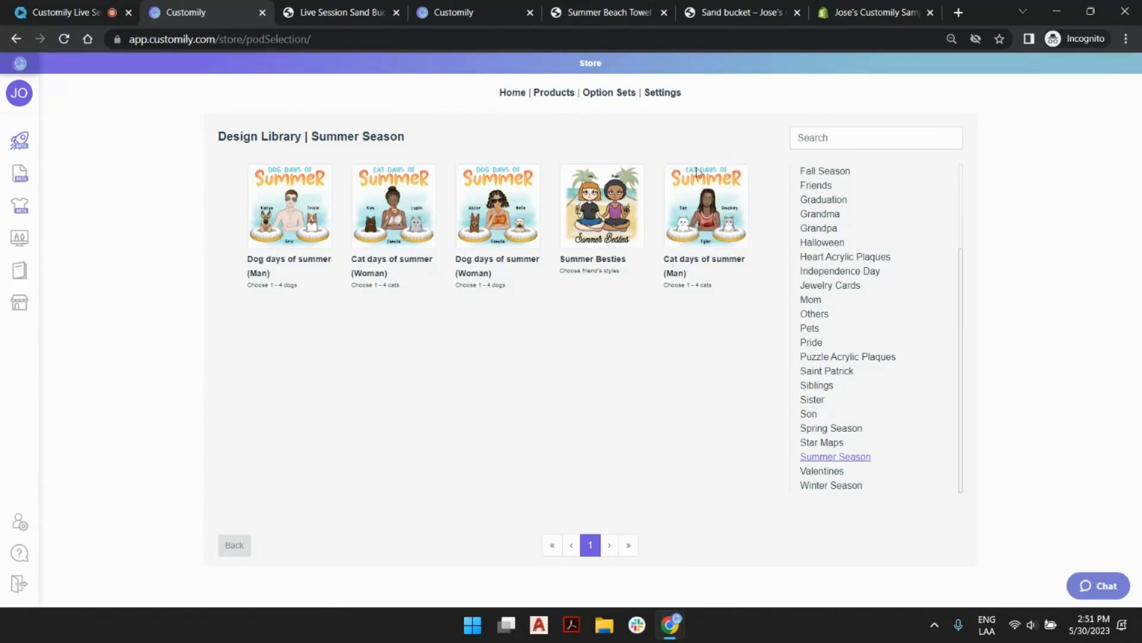
Compare the Male and Female variants on the Summer Beach Towel storefront page and return to the Summer Season designs.
left_click(598, 12)
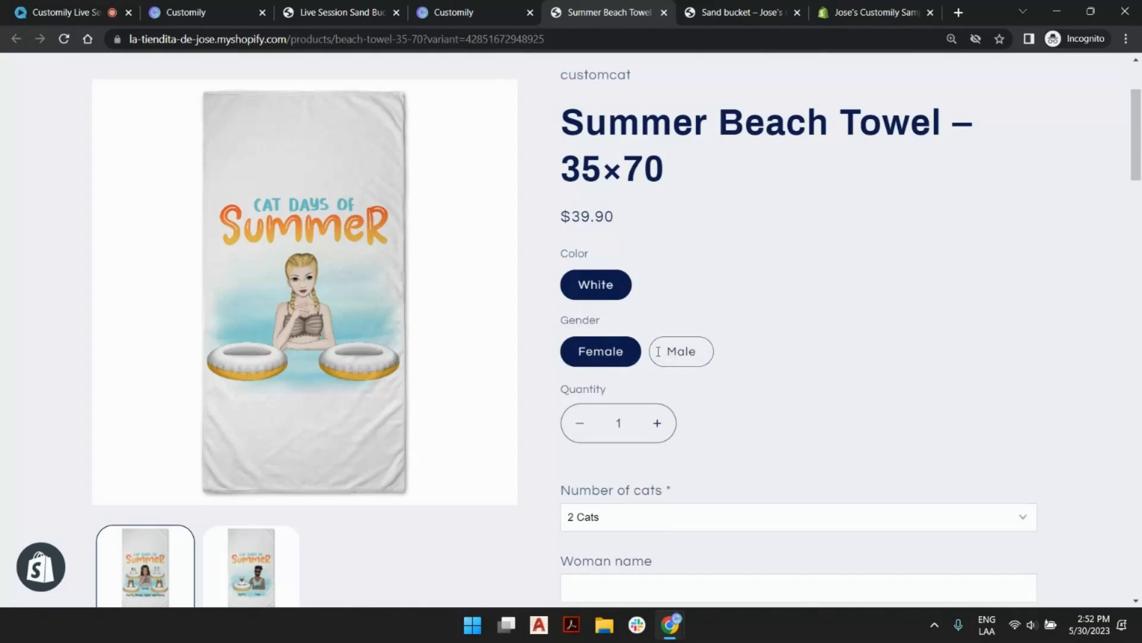
left_click(679, 352)
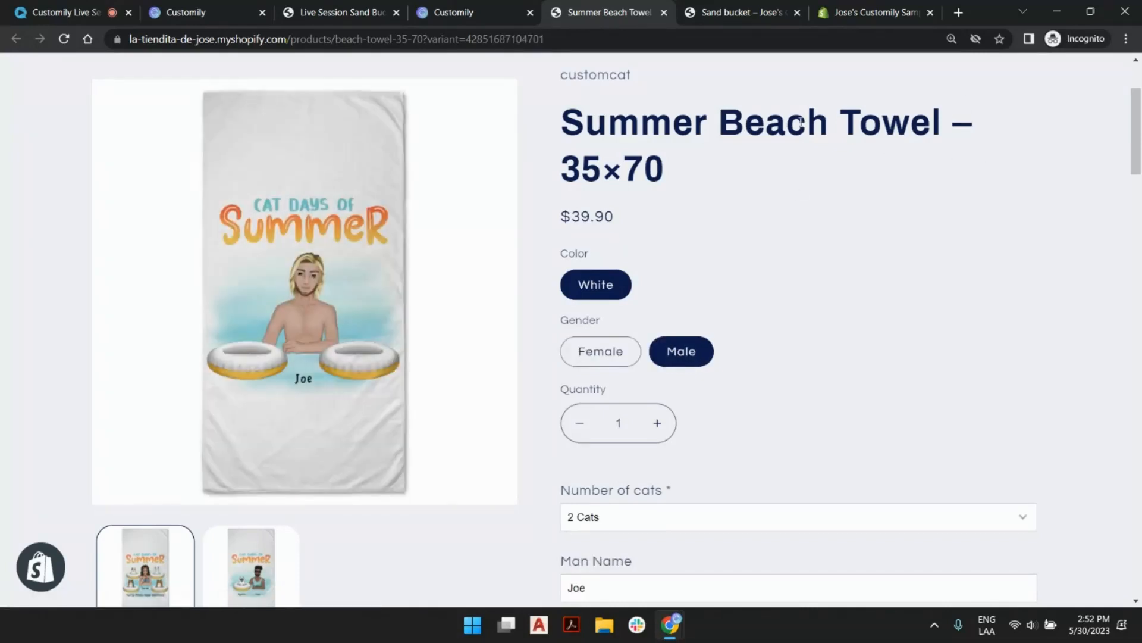
left_click(610, 350)
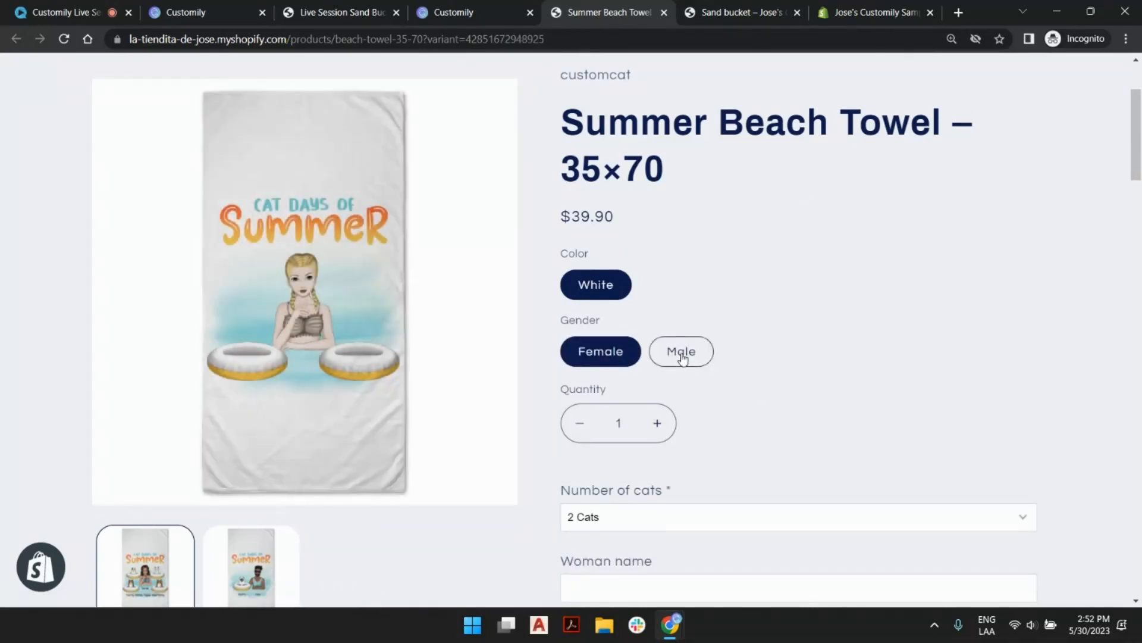
left_click(681, 354)
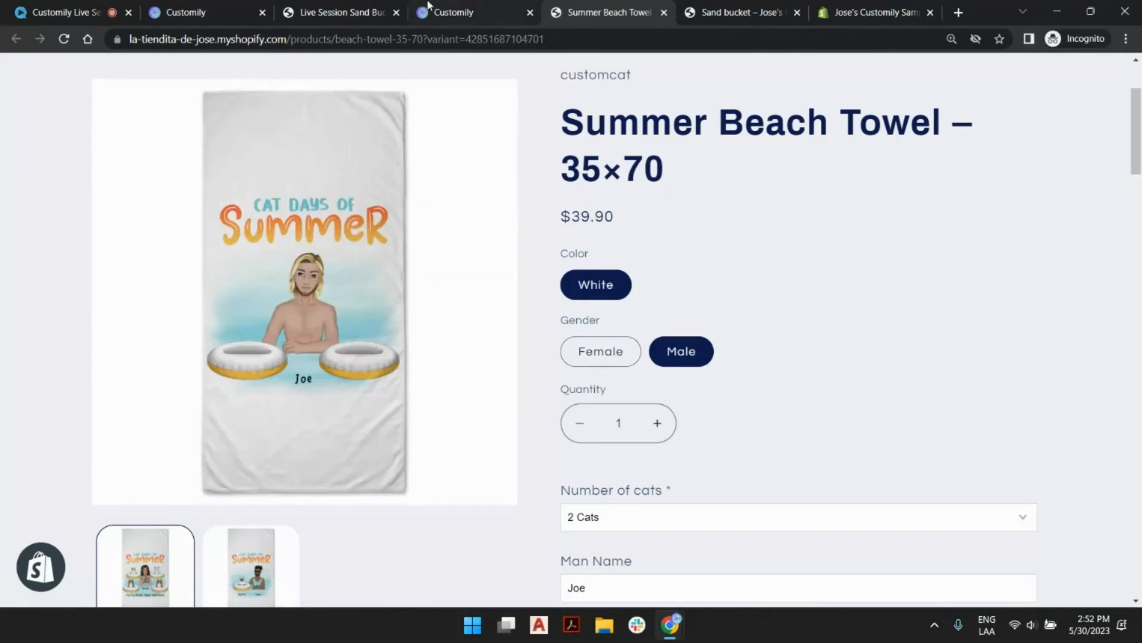
left_click(333, 9)
left_click(247, 11)
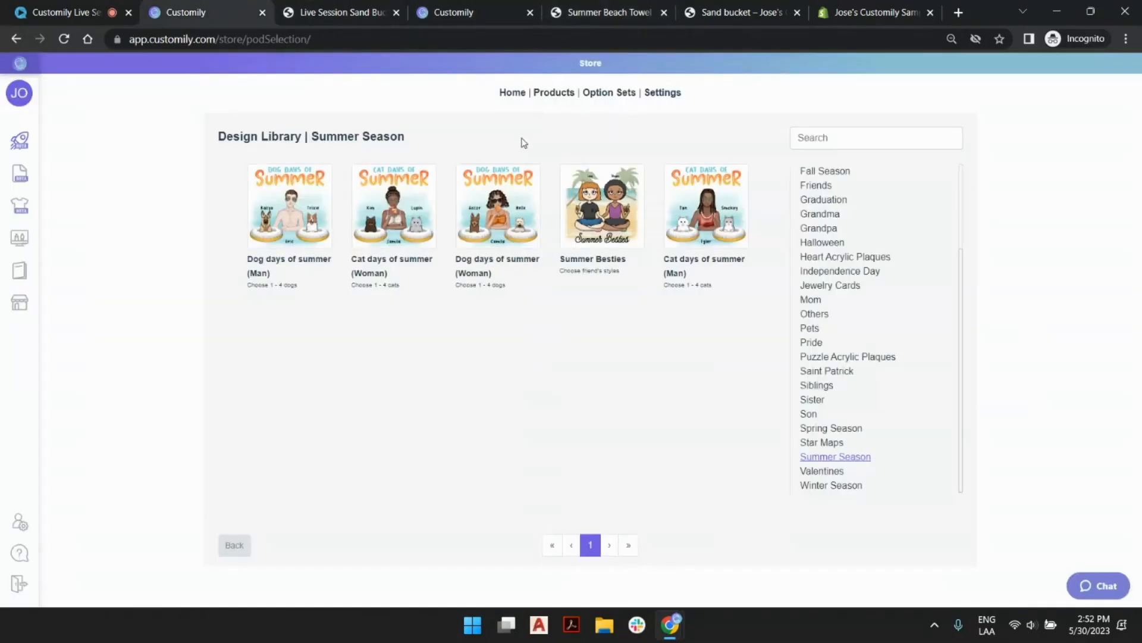
Apply the Cat days of summer (Woman) design to the beach towel and set the number of cats to 2 Cats.
left_click(391, 186)
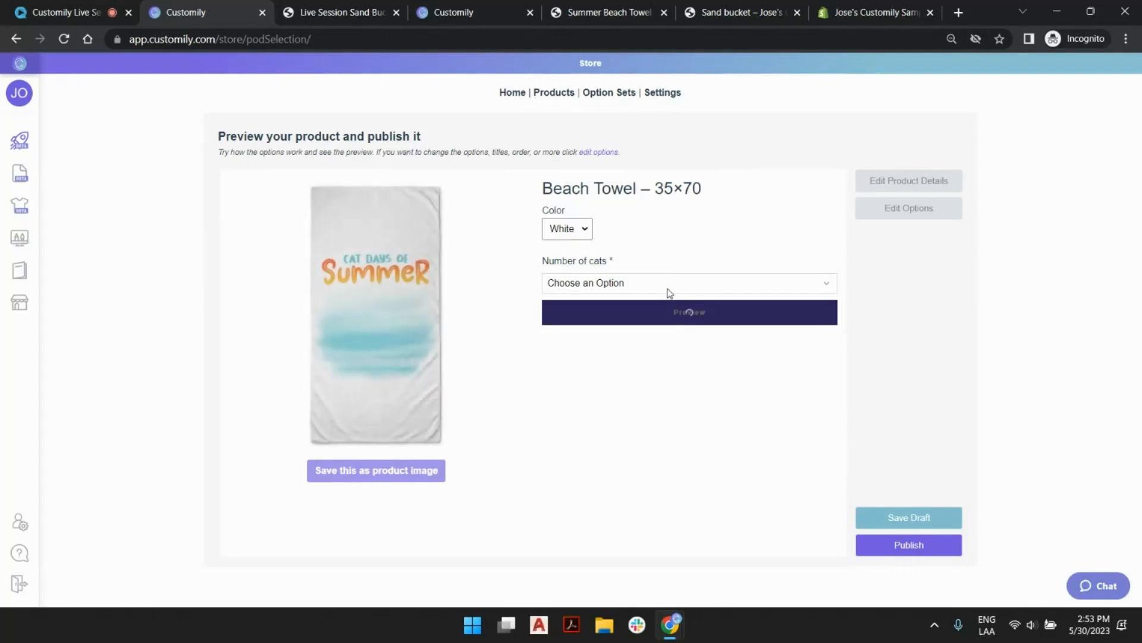
left_click(629, 283)
left_click(614, 327)
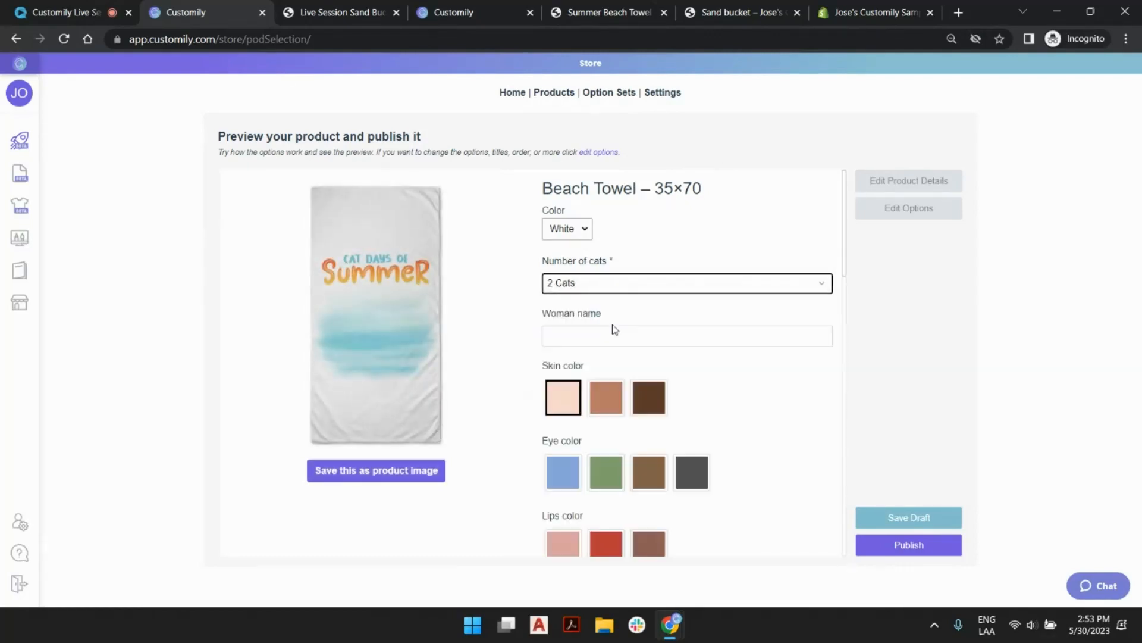
Fill in the woman's first name and choose the Body 2 Tan skin color, brown eyes and a lips color.
left_click(613, 330)
left_click(653, 394)
left_click(607, 404)
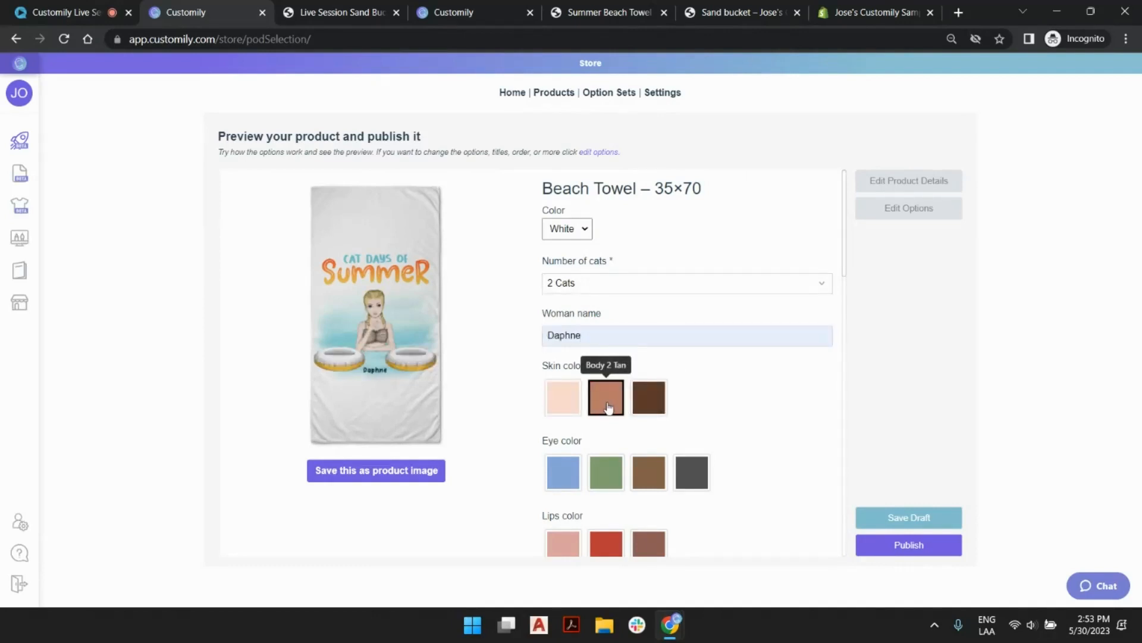
left_click(649, 472)
scroll(757, 426, "down", 3)
left_click(638, 400)
Give the woman long length hair in the long straight with bangs style, colored brown.
left_click(691, 476)
scroll(757, 395, "down", 5)
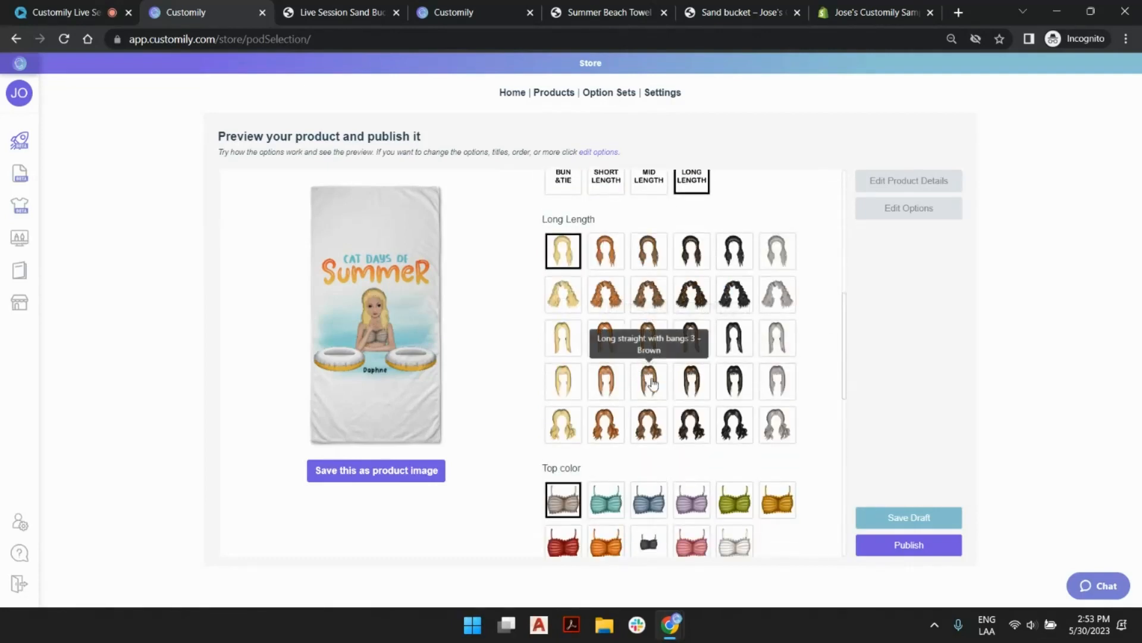
left_click(649, 385)
scroll(711, 465, "down", 2)
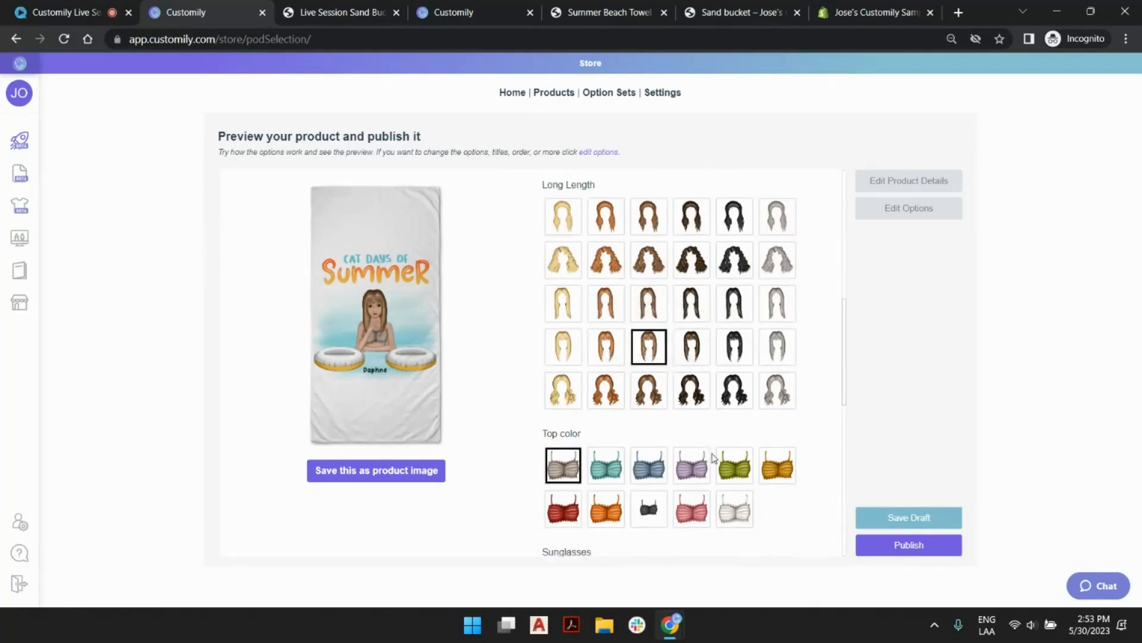
Give the woman a green top, the gray aviator sunglasses and the green cocktail in a stemmed glass.
left_click(735, 352)
scroll(738, 357, "down", 2)
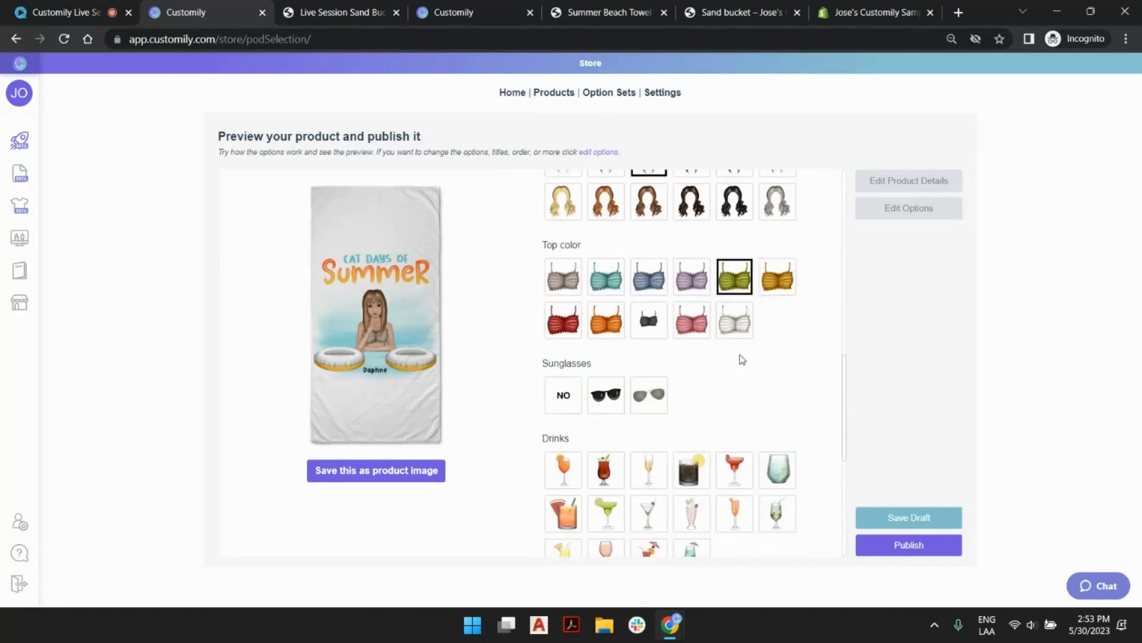
scroll(740, 357, "down", 2)
left_click(648, 250)
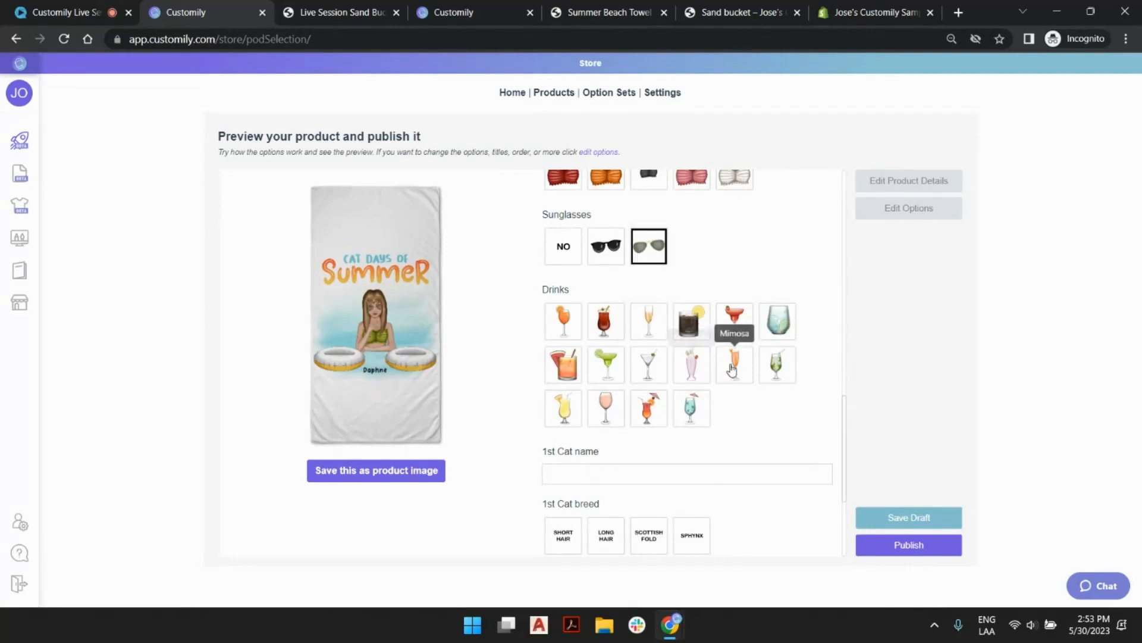
left_click(777, 364)
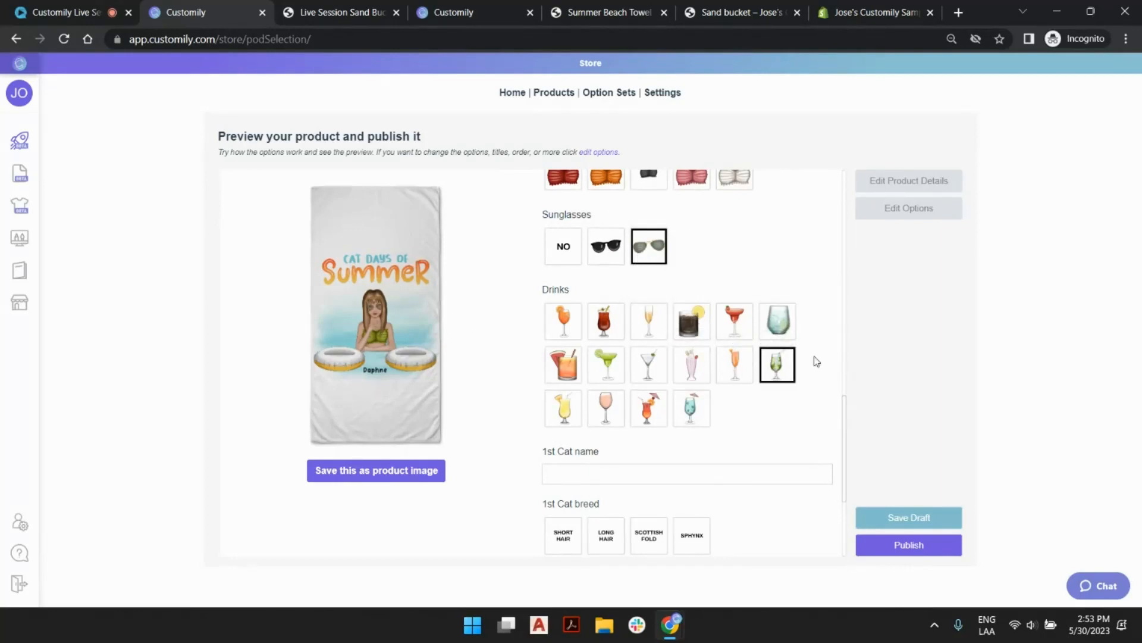
Name the 1st cat Fluffy and make it a Scottish Fold with a dark gray-brown coat.
scroll(811, 387, "down", 2)
left_click(625, 328)
left_click(637, 357)
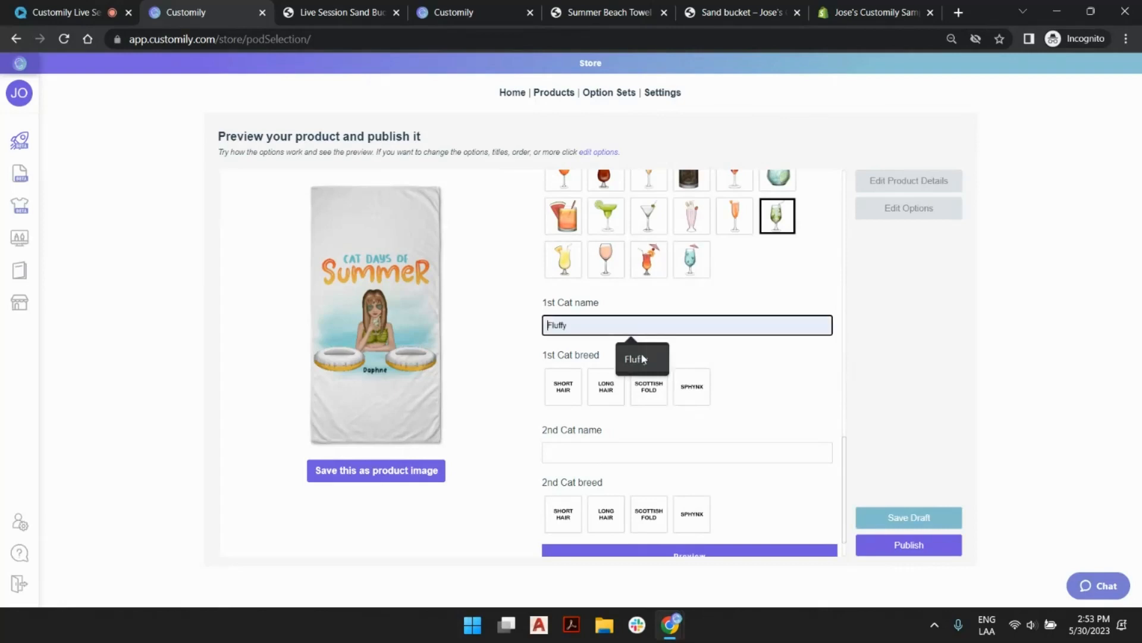
left_click(649, 383)
scroll(674, 376, "down", 2)
left_click(734, 355)
Name the 2nd cat Porky and make it a Sphynx with a brown coat.
left_click(639, 504)
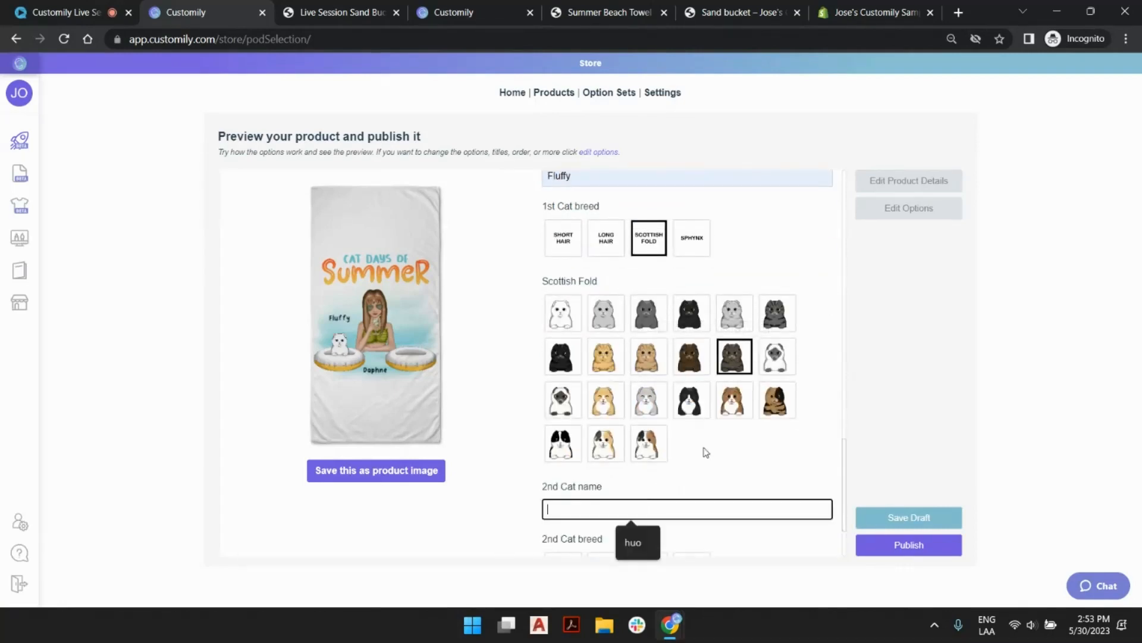
scroll(705, 452, "down", 1)
type("Porky")
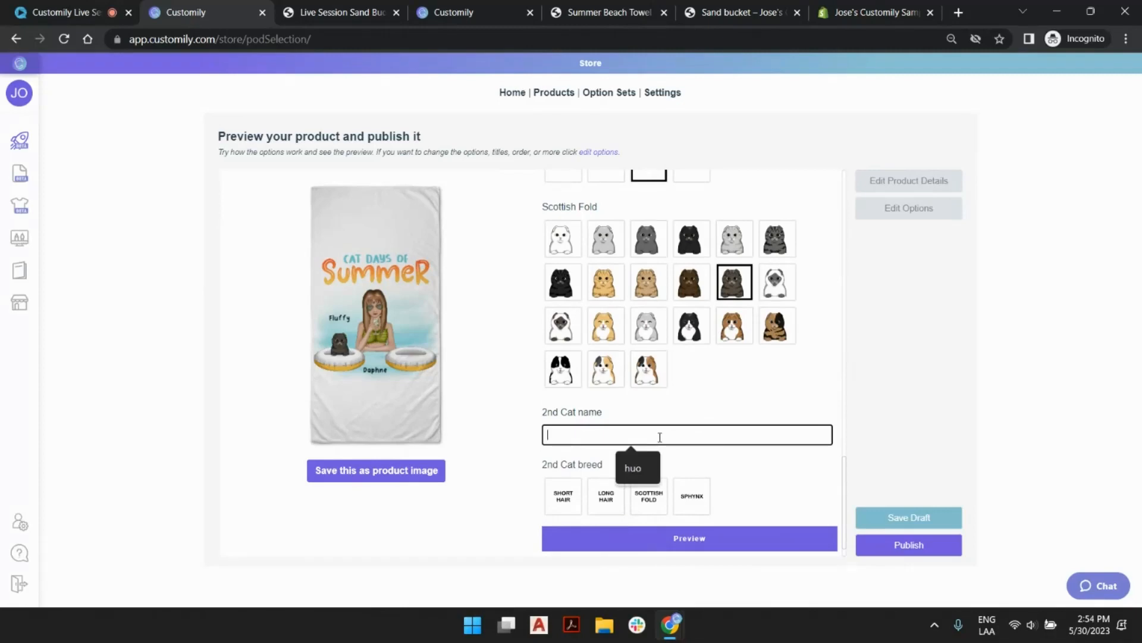
left_click(692, 495)
scroll(733, 429, "down", 2)
left_click(732, 427)
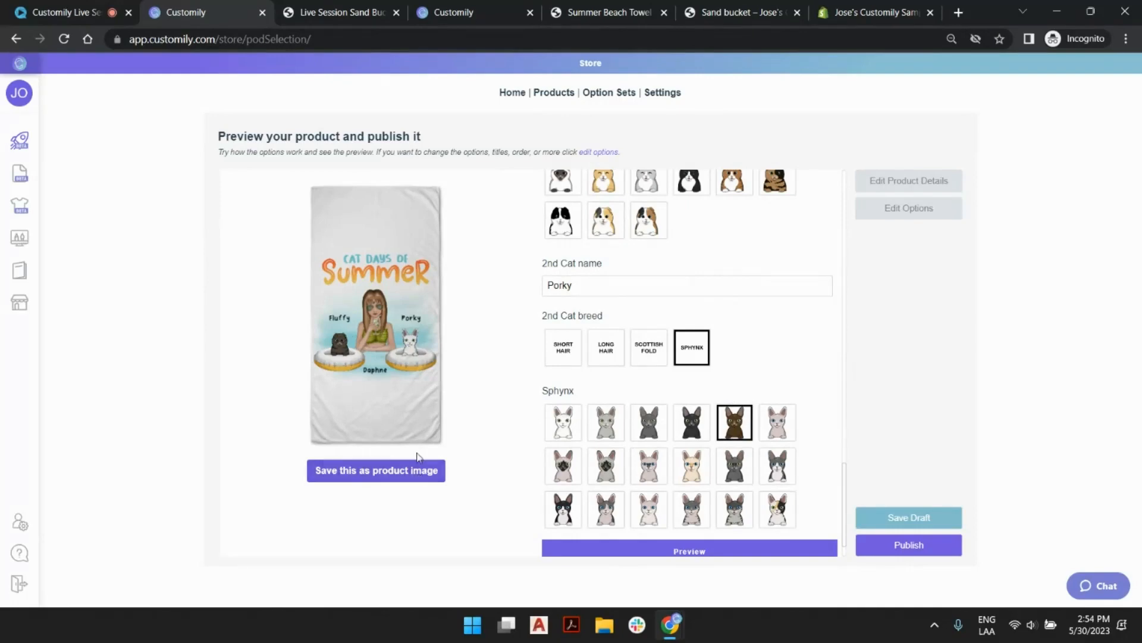
Preview the personalized towel enlarged and save this design as the product image.
left_click(574, 549)
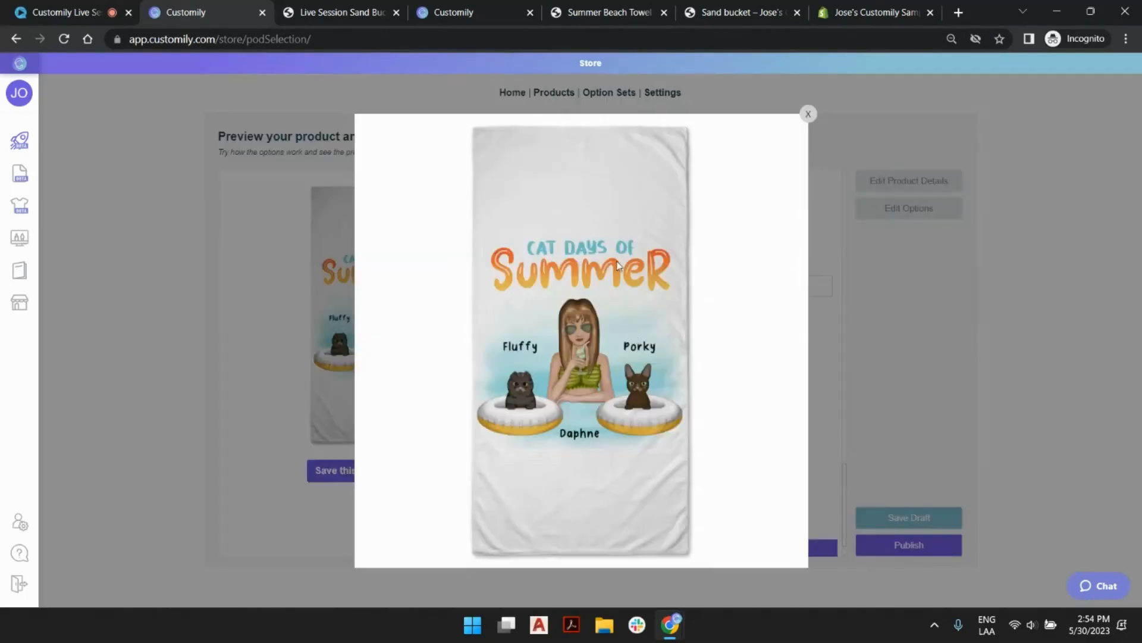
left_click(807, 114)
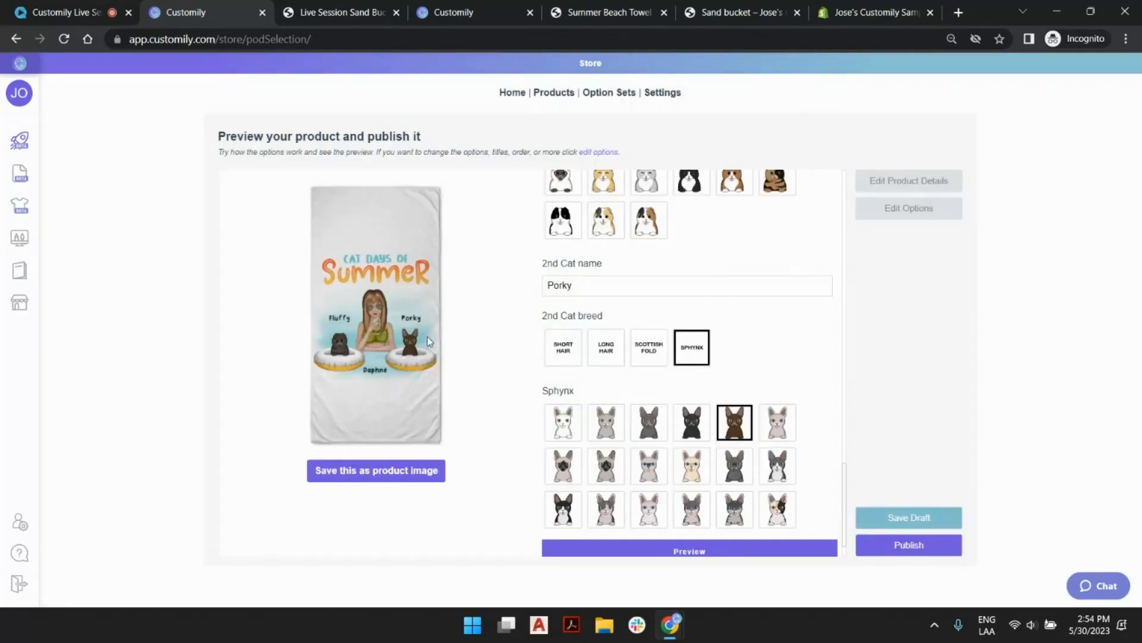
left_click(397, 470)
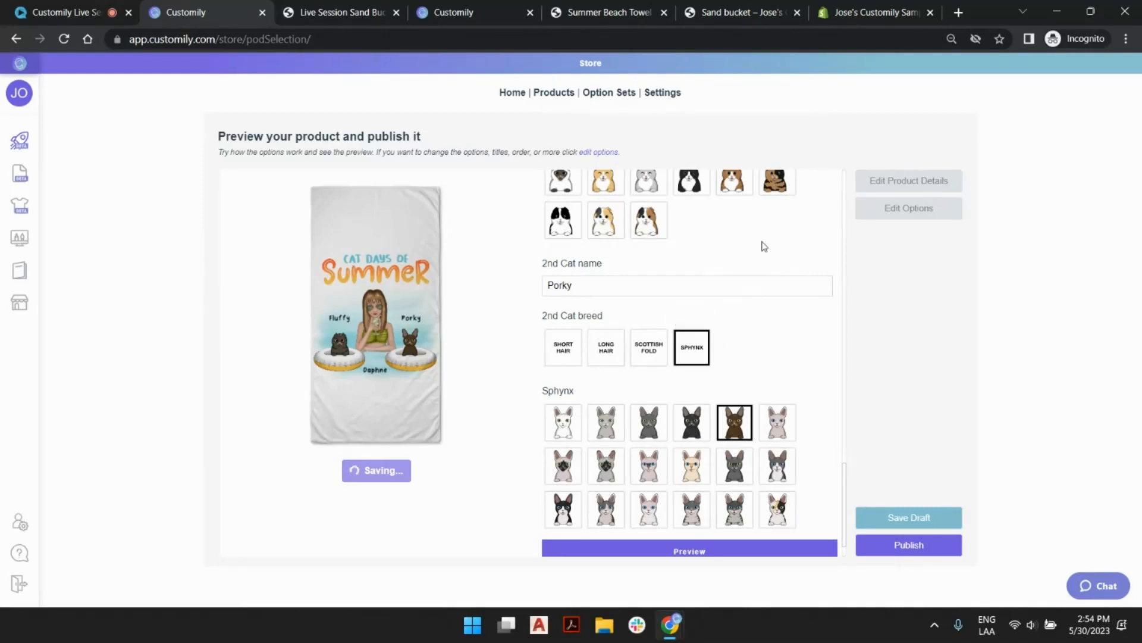
Title the product "Live Session Female/Male Towel – 35×70" with a price of 30.0 and save its details.
scroll(763, 326, "up", 1)
scroll(763, 326, "up", 15)
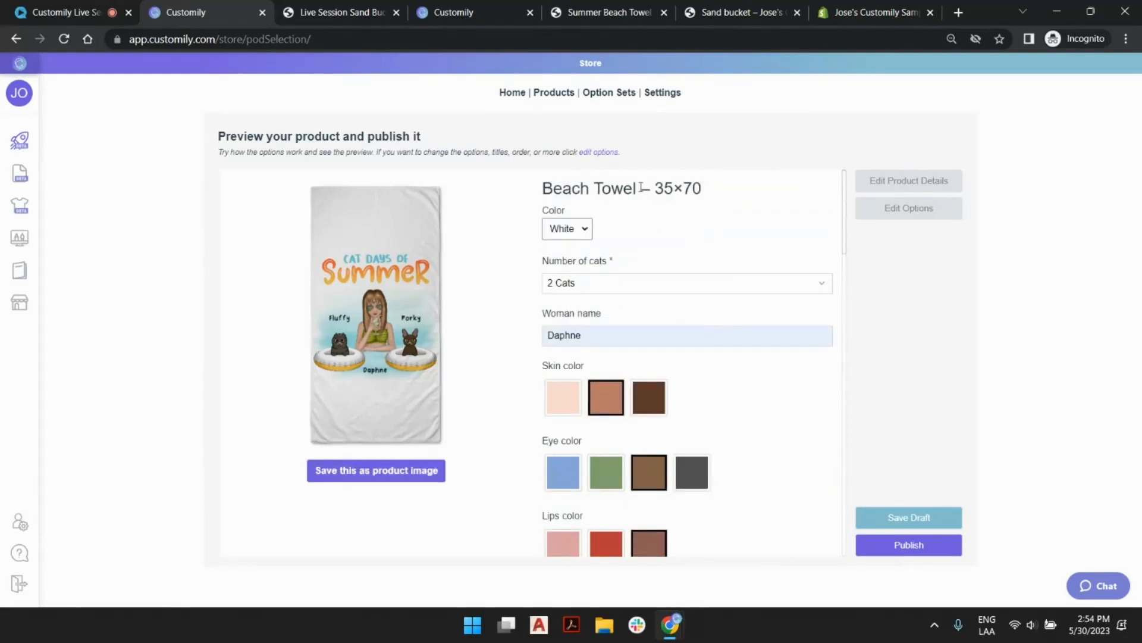
left_click(909, 180)
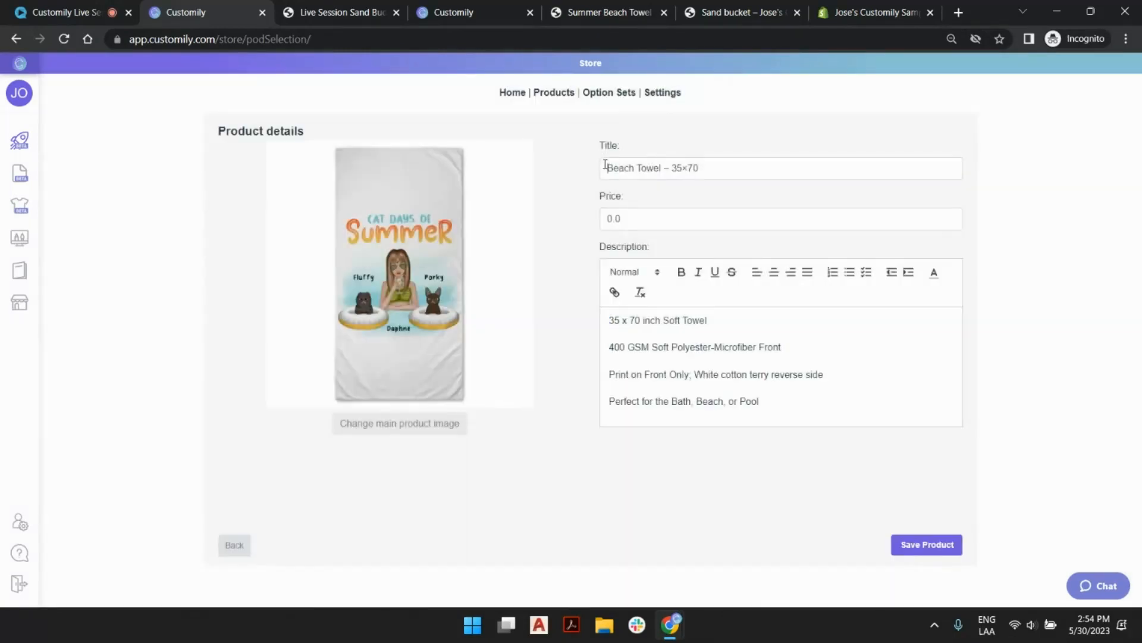
left_click(605, 166)
type("Live Session")
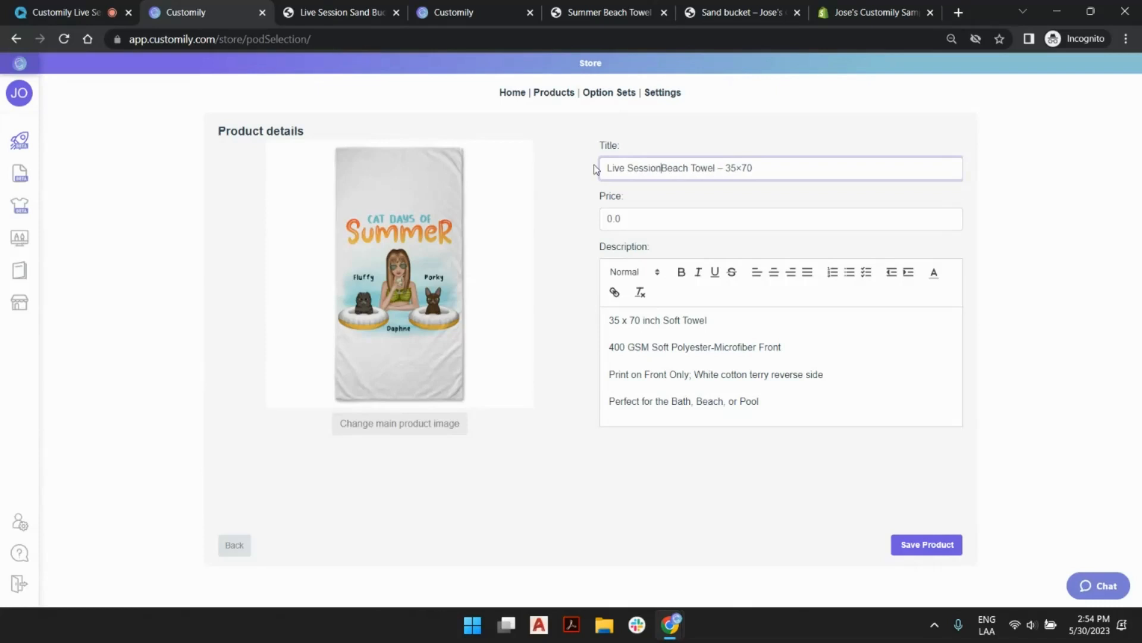
double_click(673, 169)
type("Female/Male")
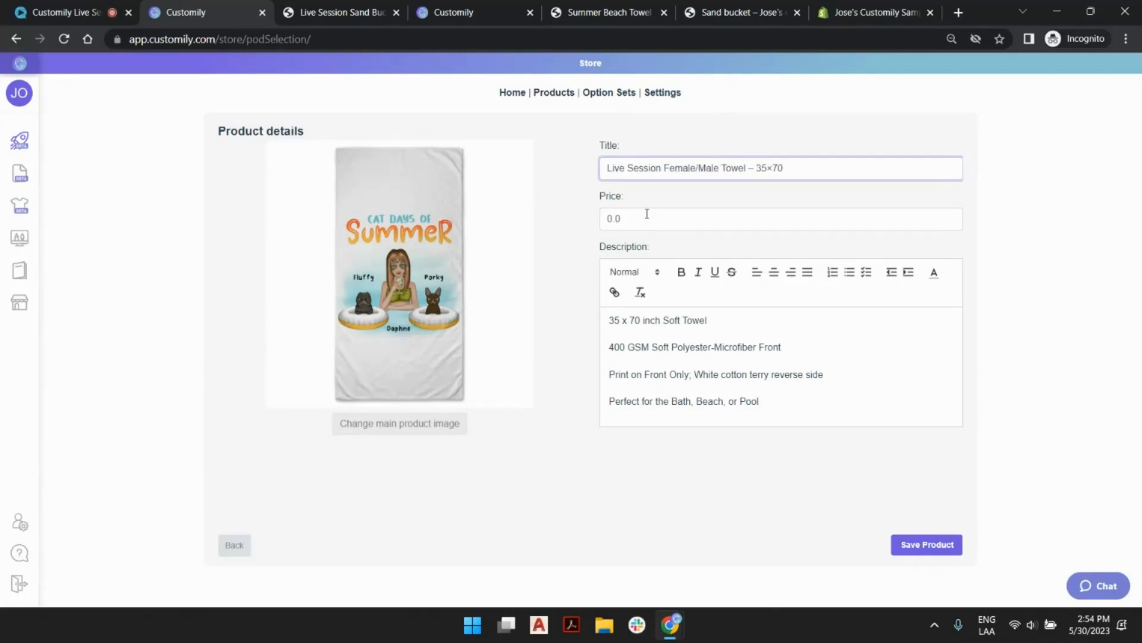
left_click(608, 215)
type("3")
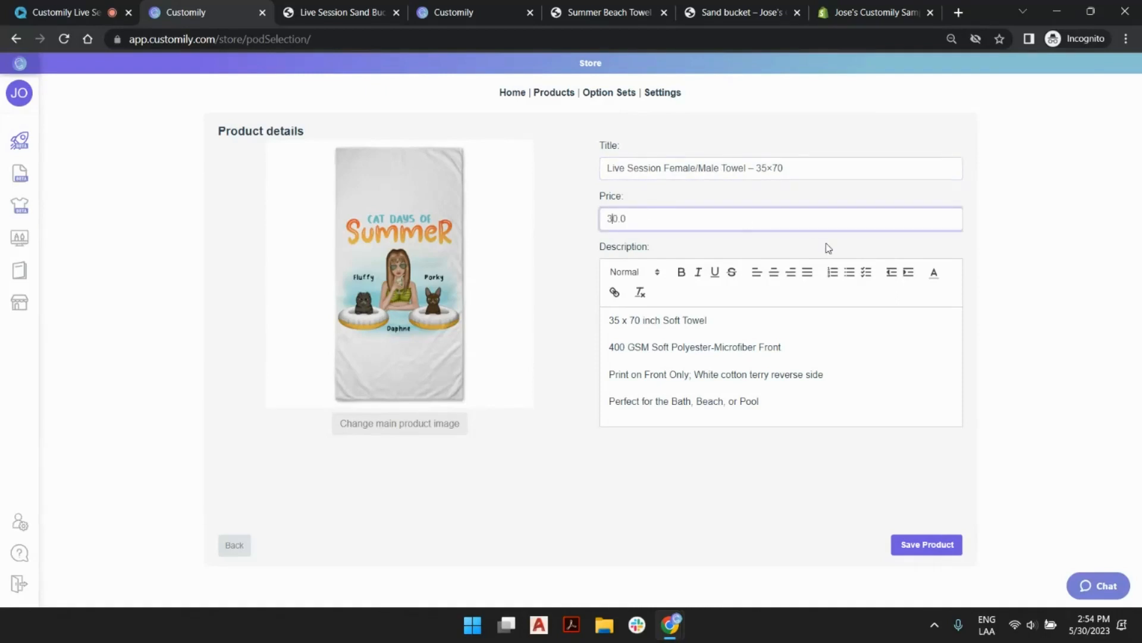
left_click(929, 545)
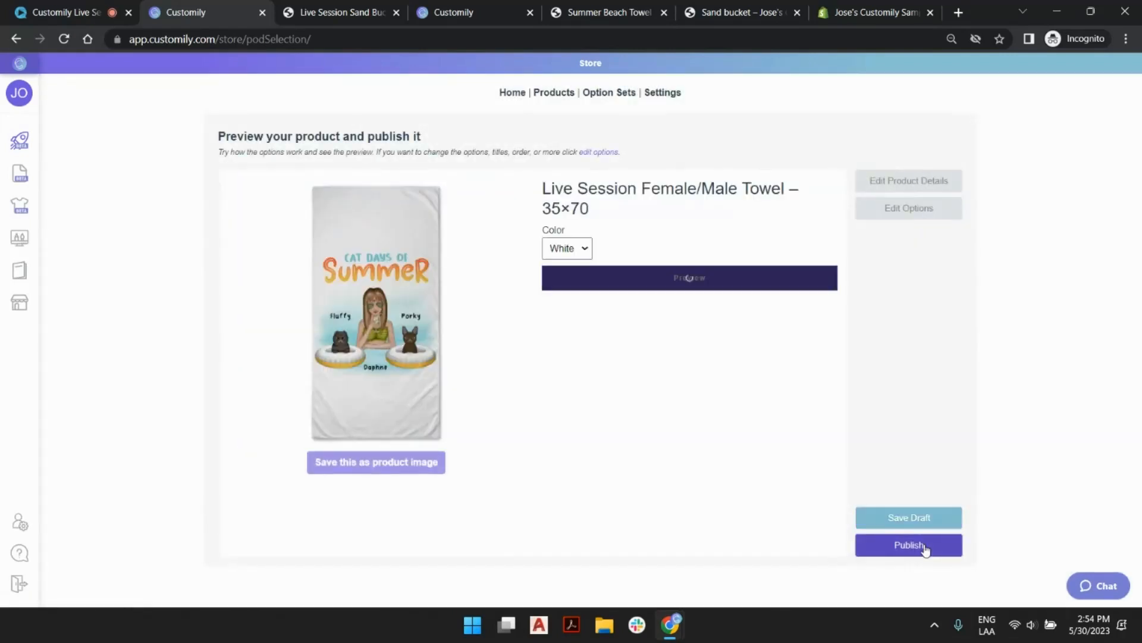
Publish the towel to the store and check its storefront page with the Number of cats option.
left_click(925, 546)
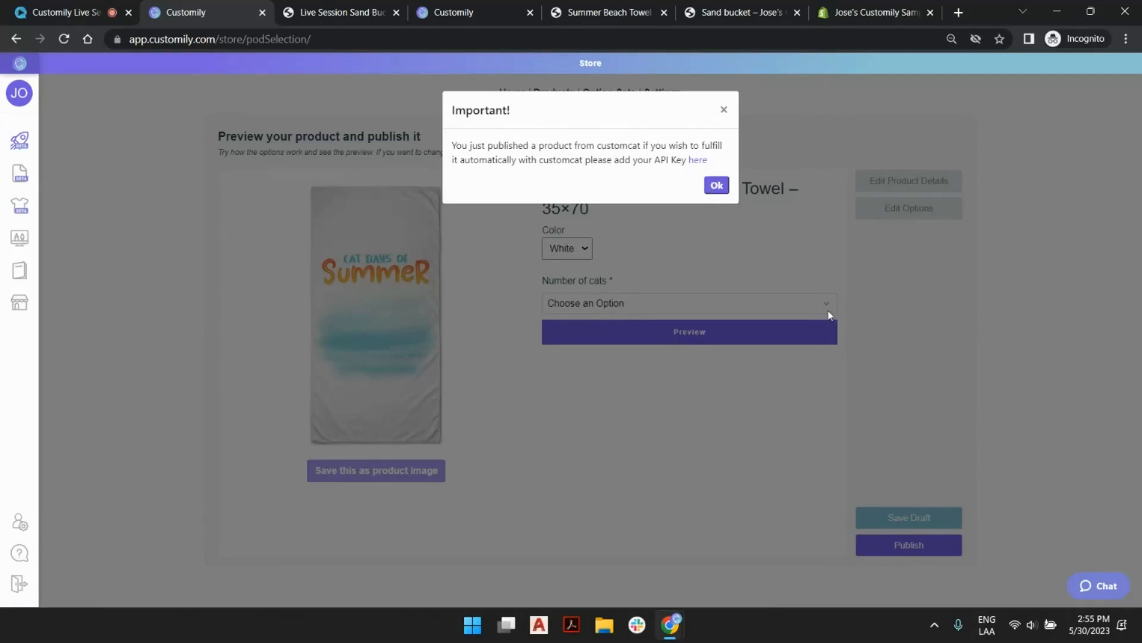
left_click(717, 185)
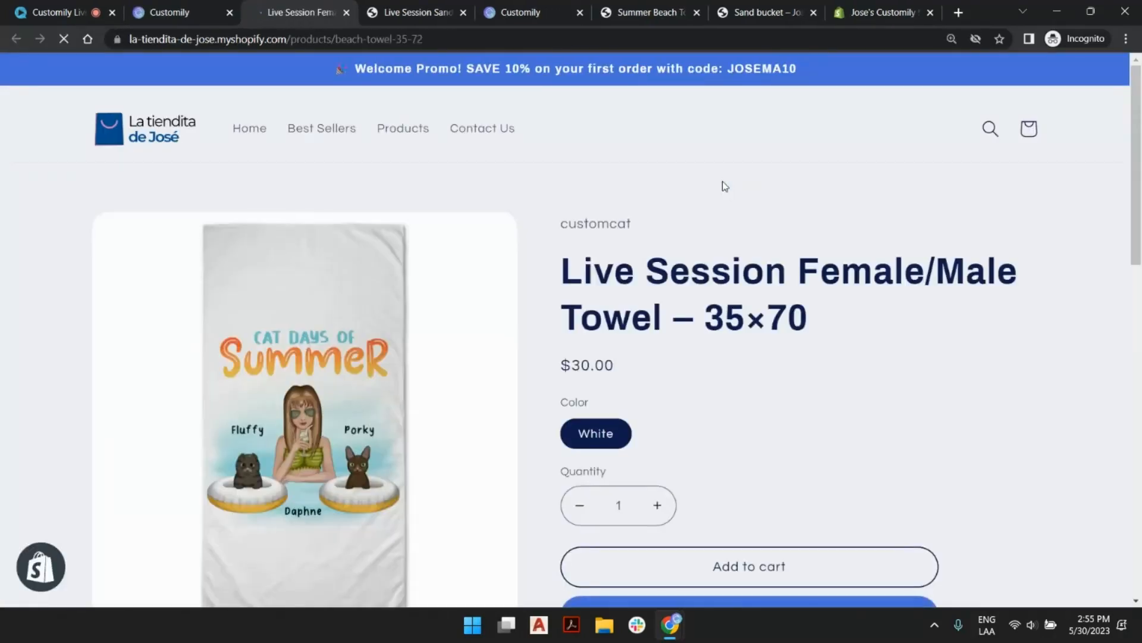
scroll(722, 191, "down", 3)
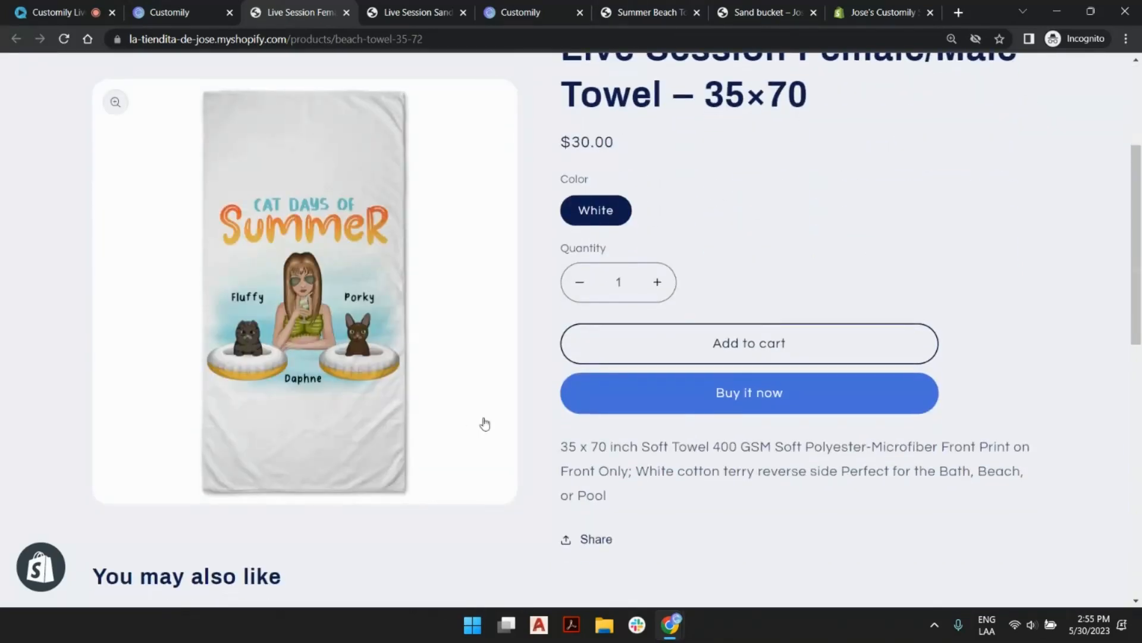
scroll(475, 430, "up", 3)
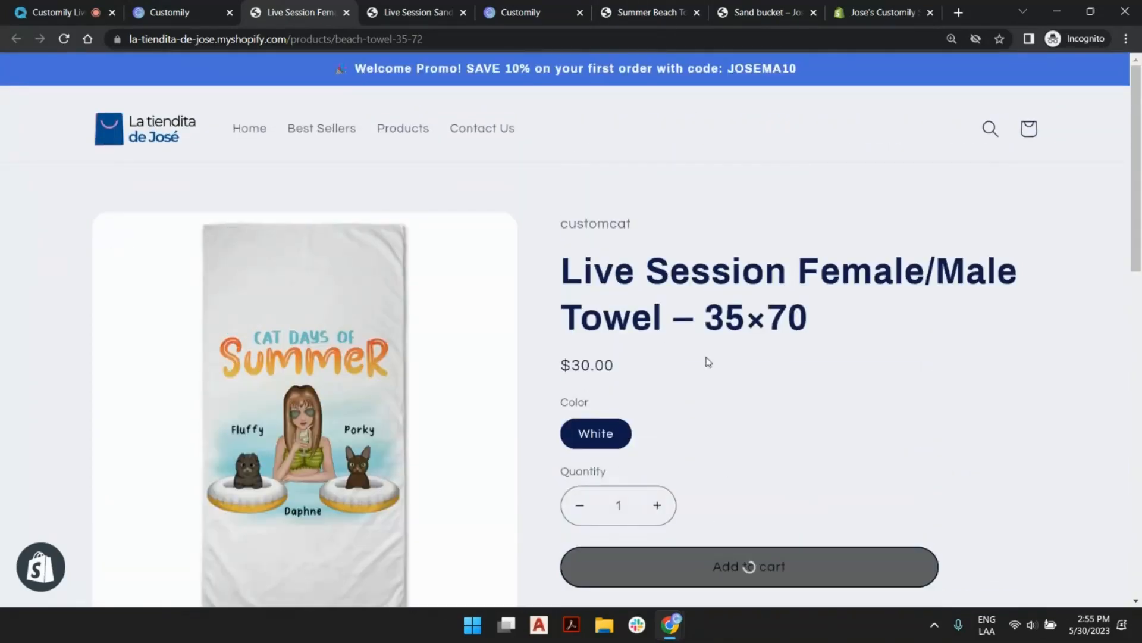
scroll(684, 363, "down", 2)
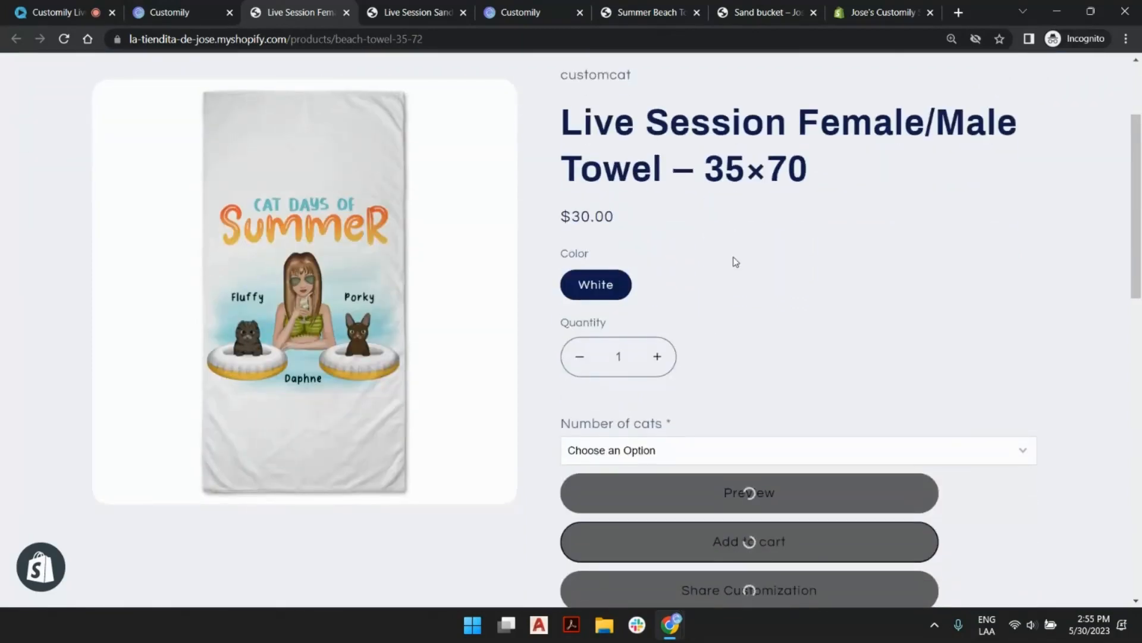
Switch to the Shopify admin, find the towel by searching "female/male", and review its product details and variants.
left_click(873, 17)
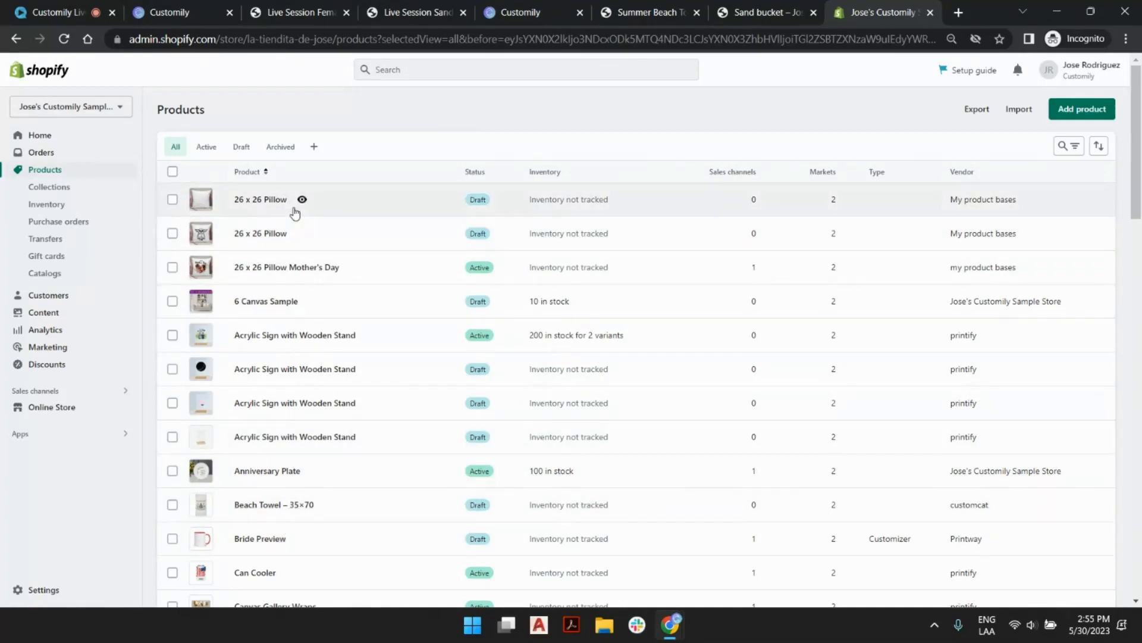
left_click(63, 39)
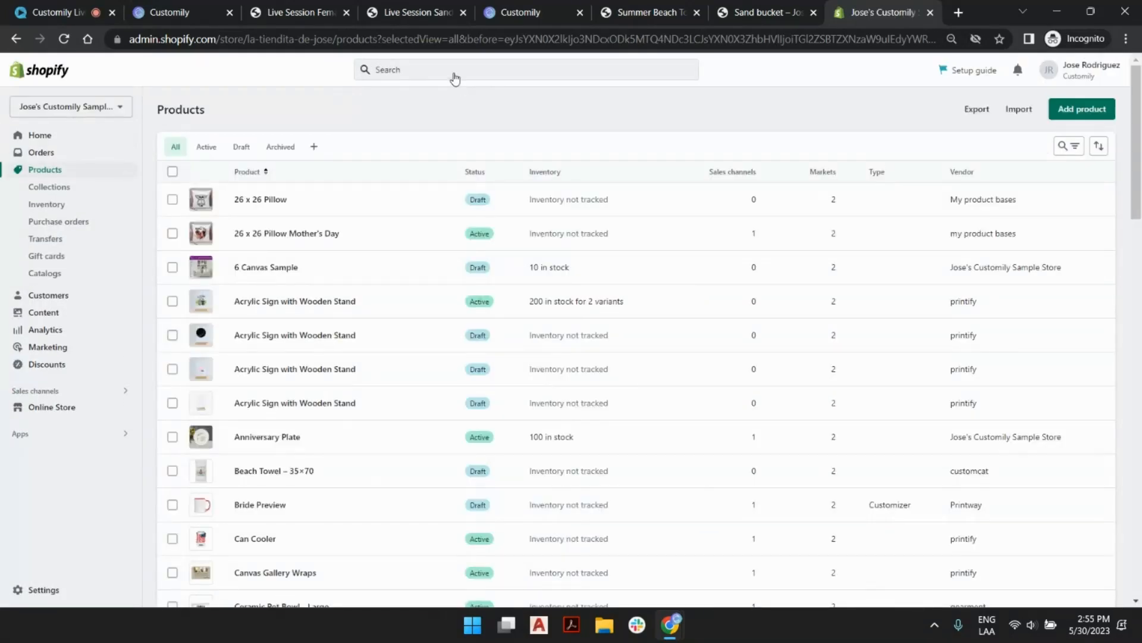
left_click(455, 75)
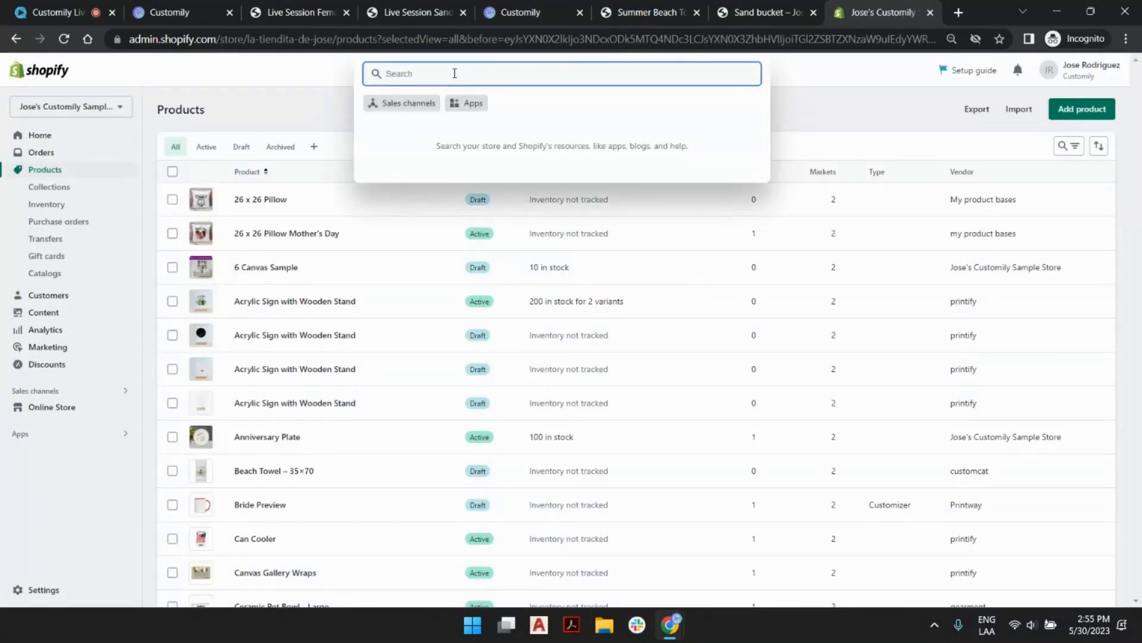
type("female/male")
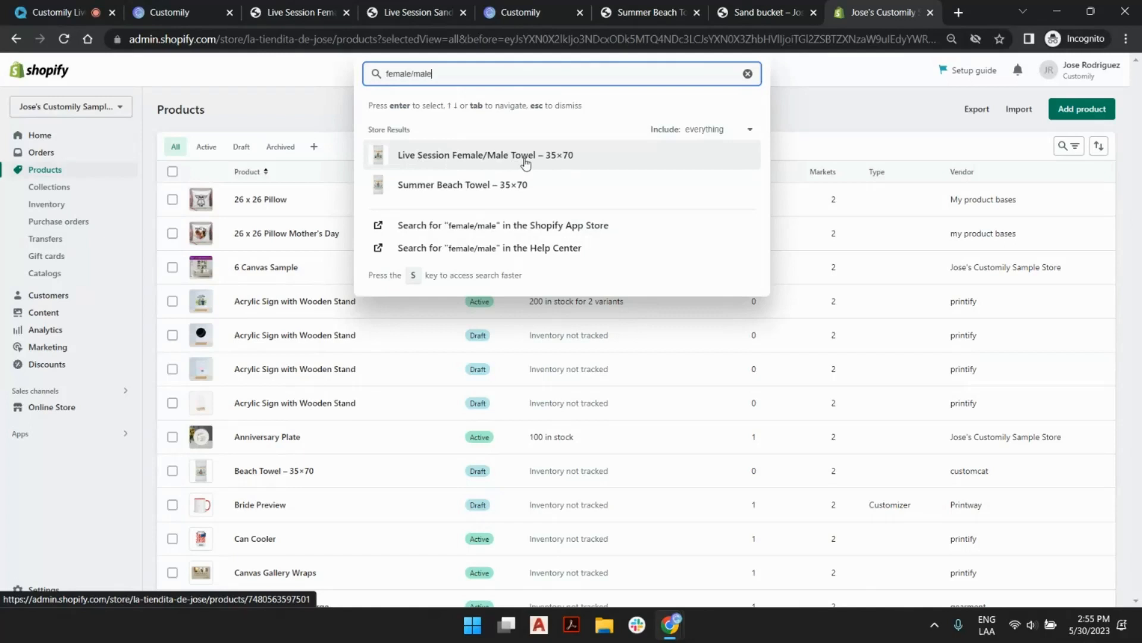
left_click(526, 160)
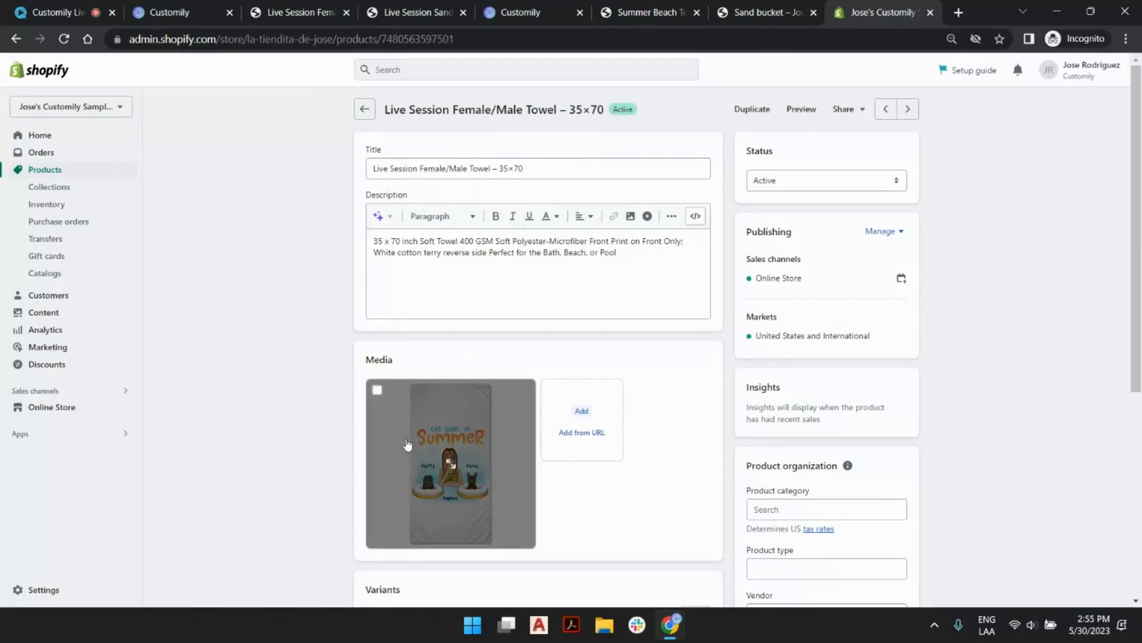
scroll(408, 453, "down", 7)
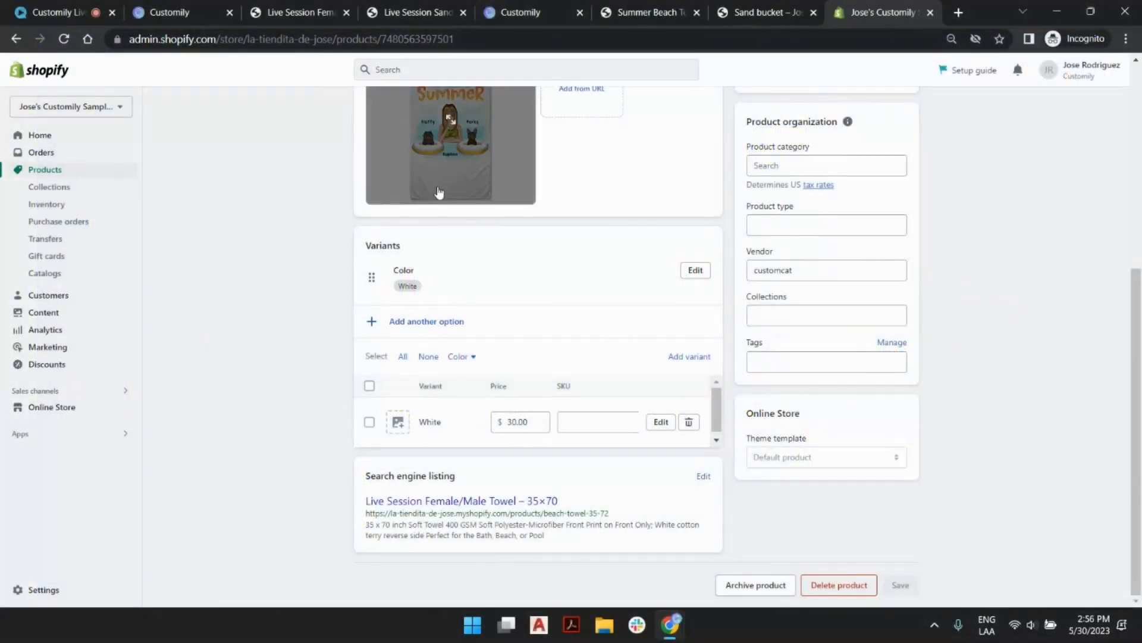
scroll(349, 255, "up", 3)
scroll(349, 254, "up", 1)
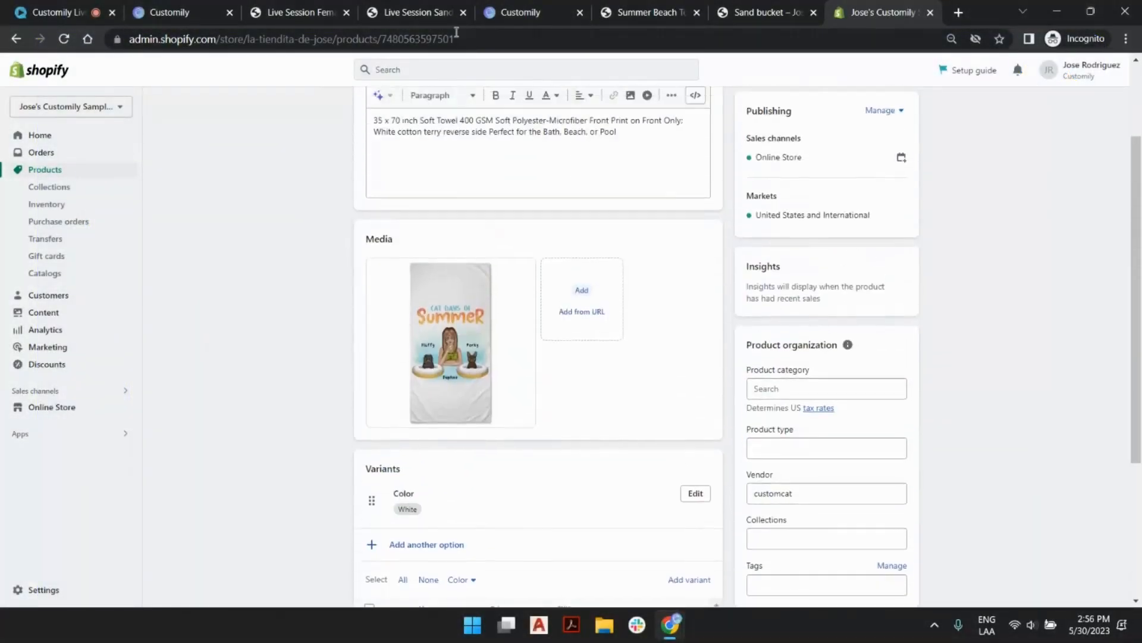
scroll(450, 324, "down", 4)
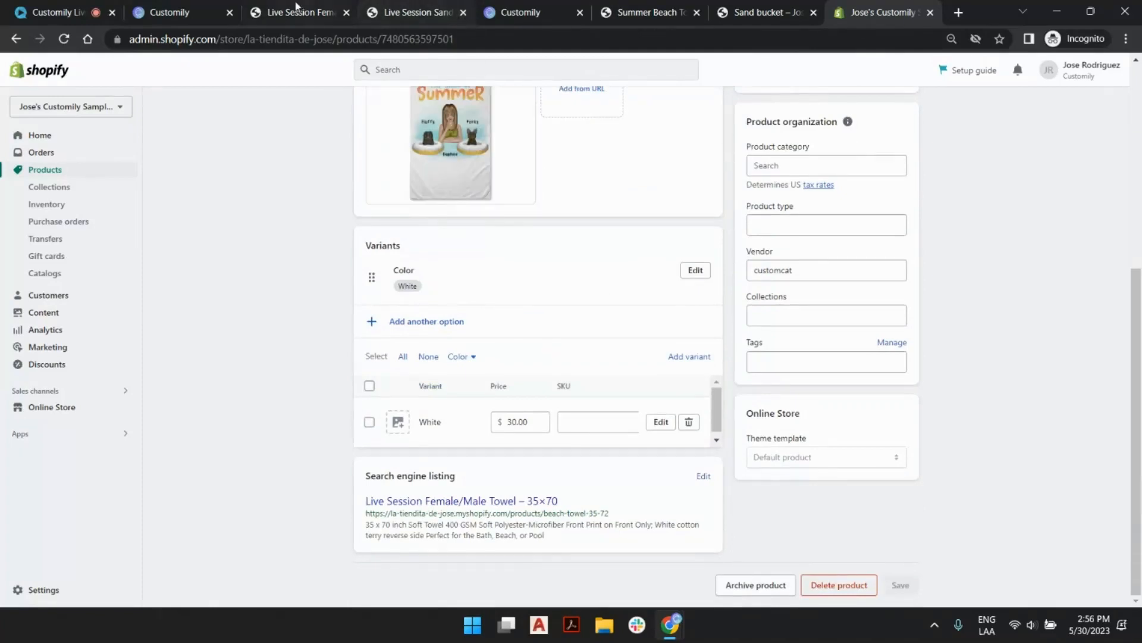
Switch back to Customily, find the towel with "female/" after syncing the store's products, and open its template and option settings.
left_click(195, 7)
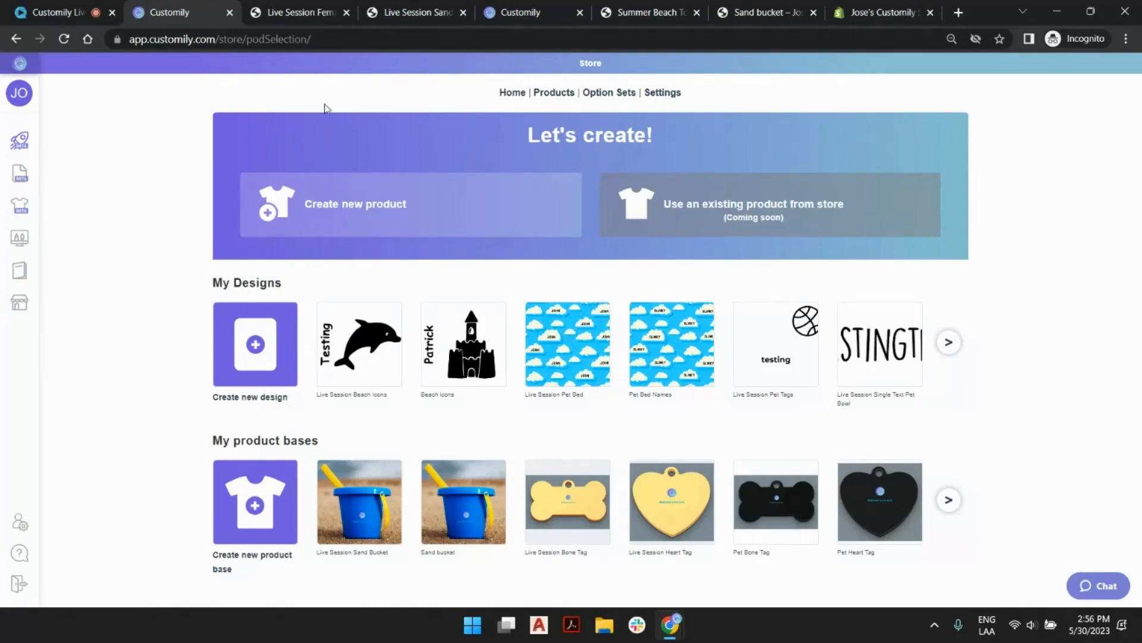
left_click(564, 93)
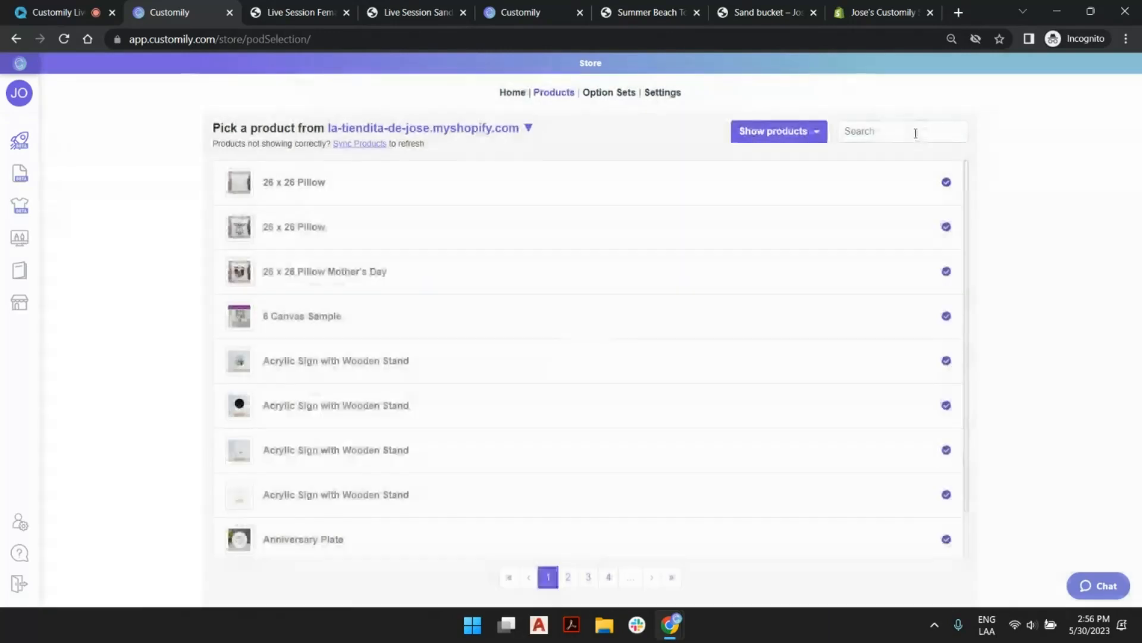
left_click(913, 132)
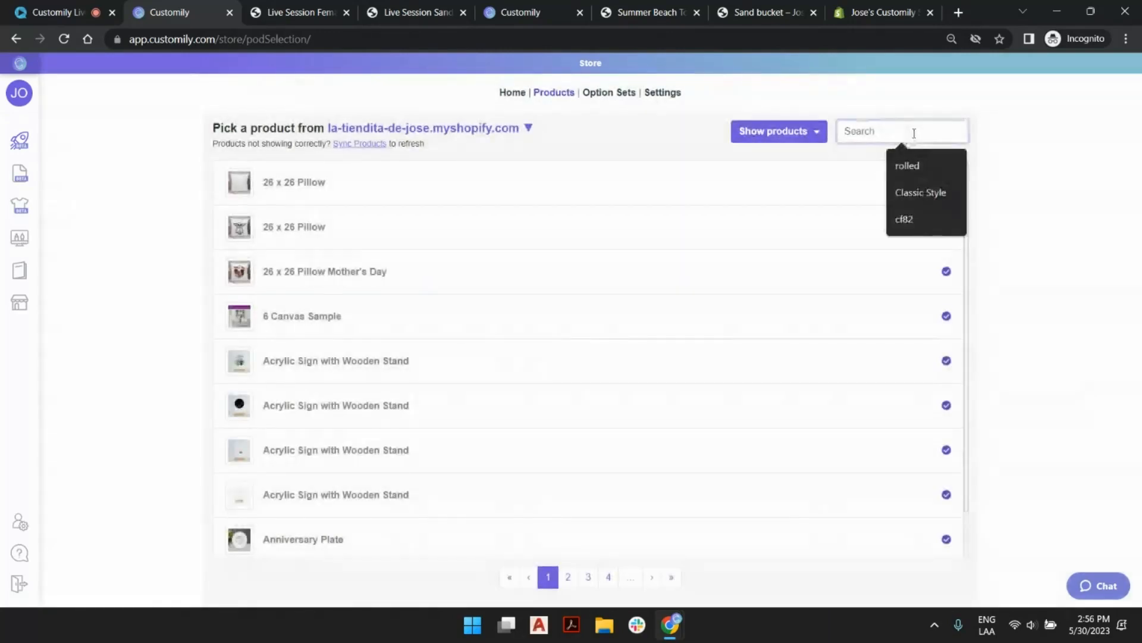
type("female/")
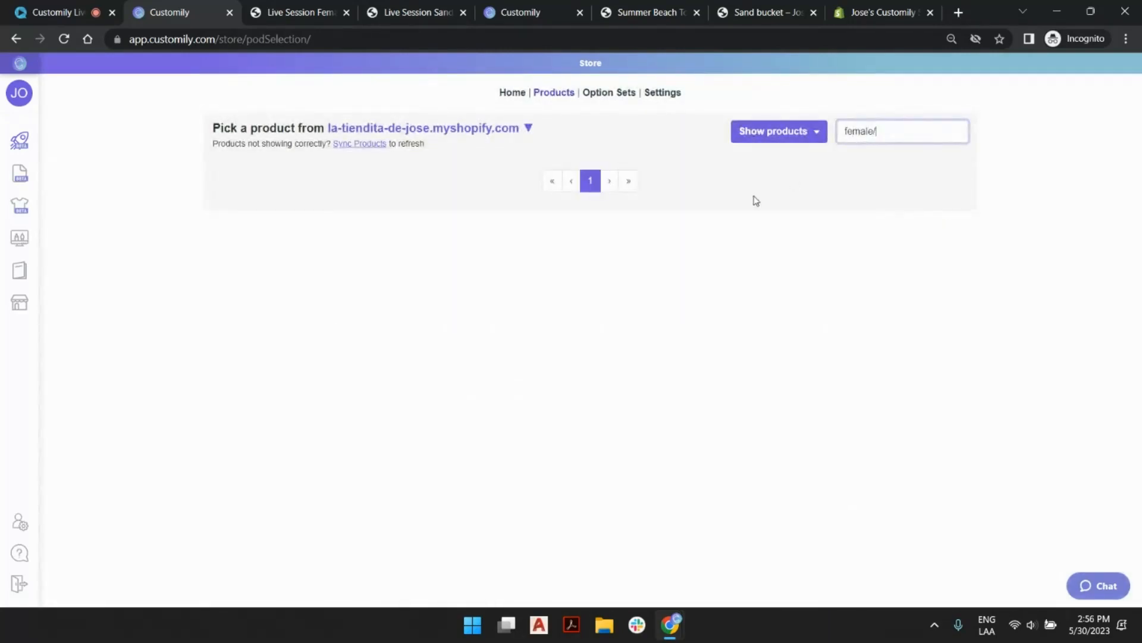
left_click(350, 146)
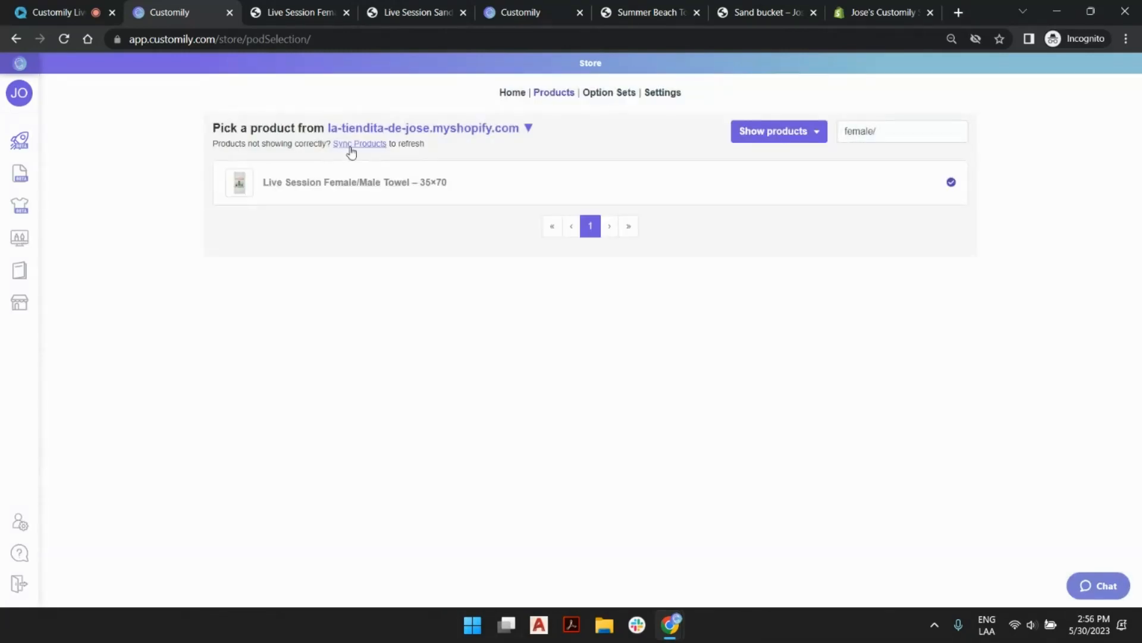
left_click(356, 188)
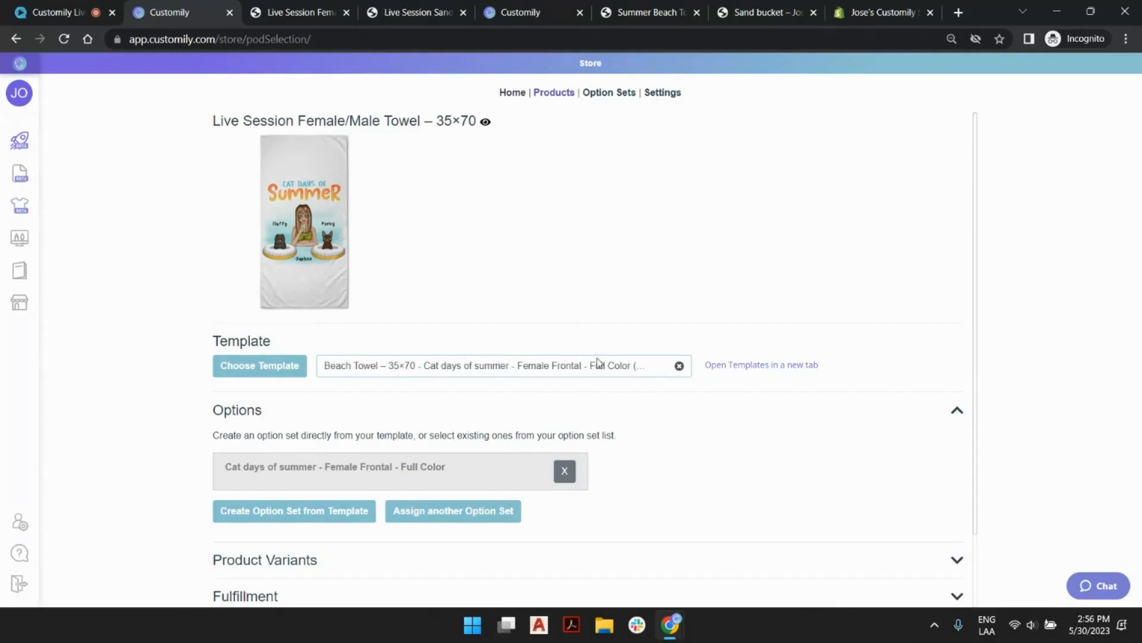
scroll(599, 365, "down", 2)
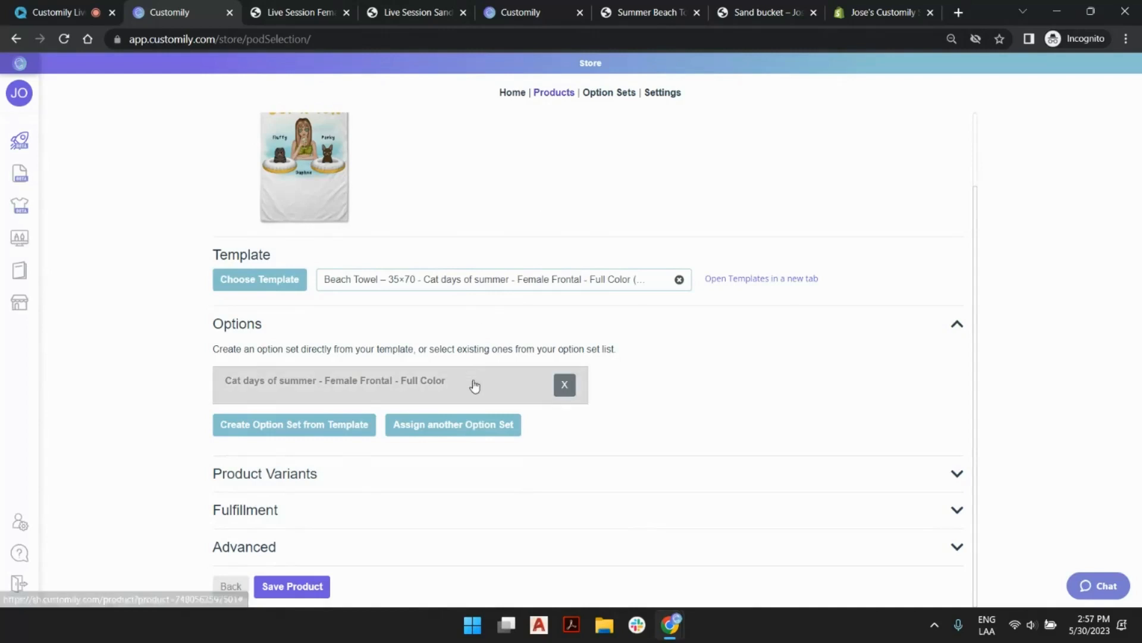
Assign the option set "Cat days of summer - Male Frontal - Full Color" to the towel alongside the female one.
scroll(341, 208, "up", 2)
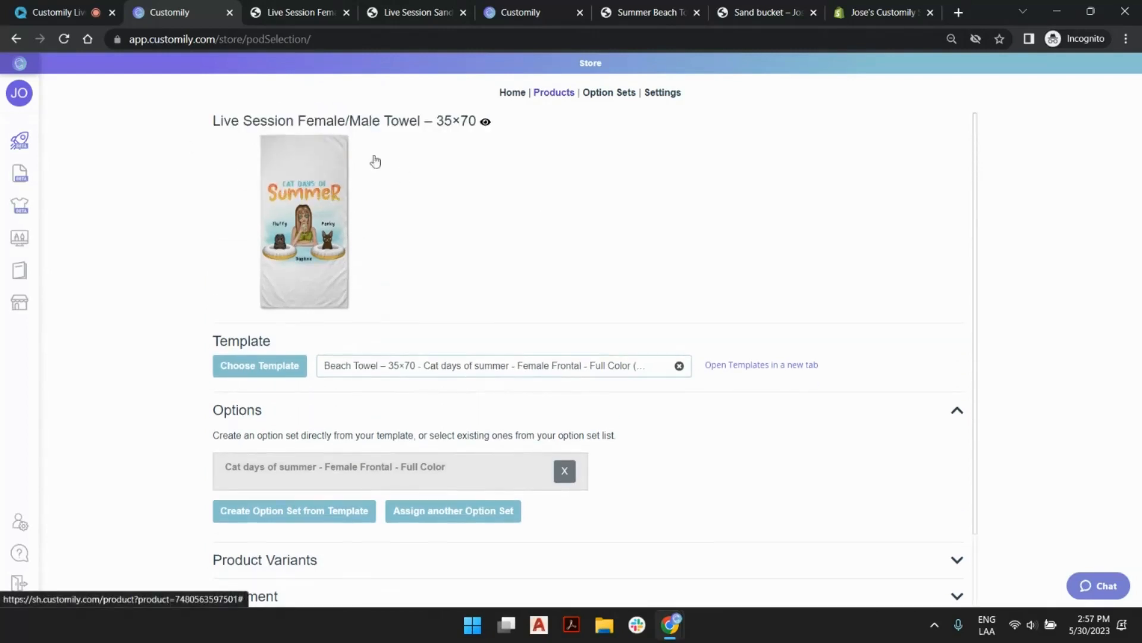
scroll(395, 153, "down", 2)
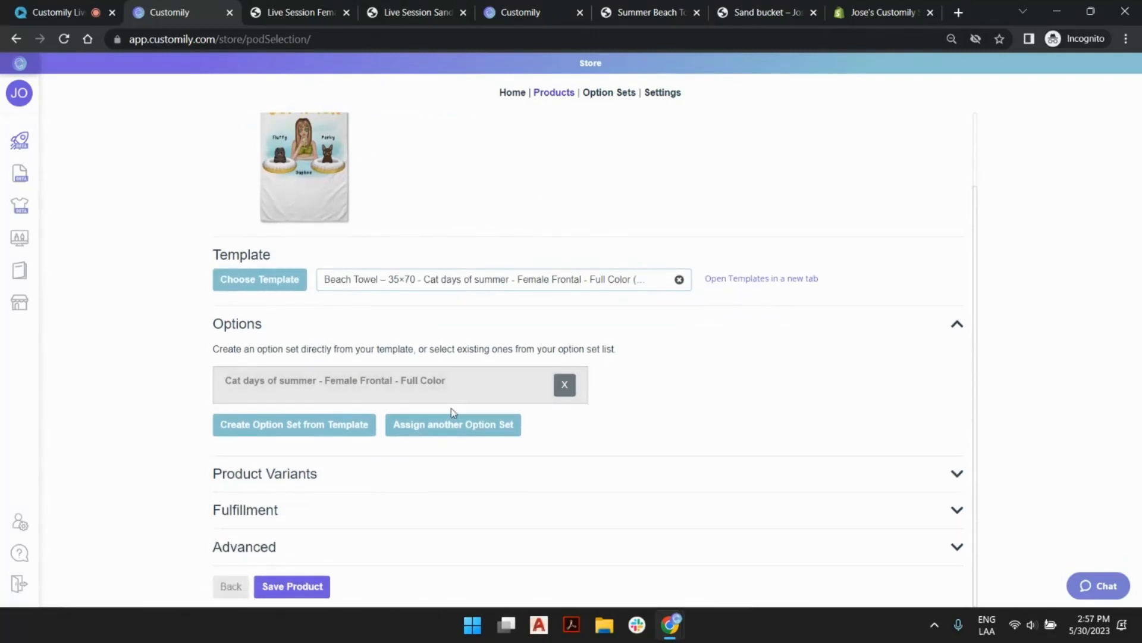
left_click(491, 431)
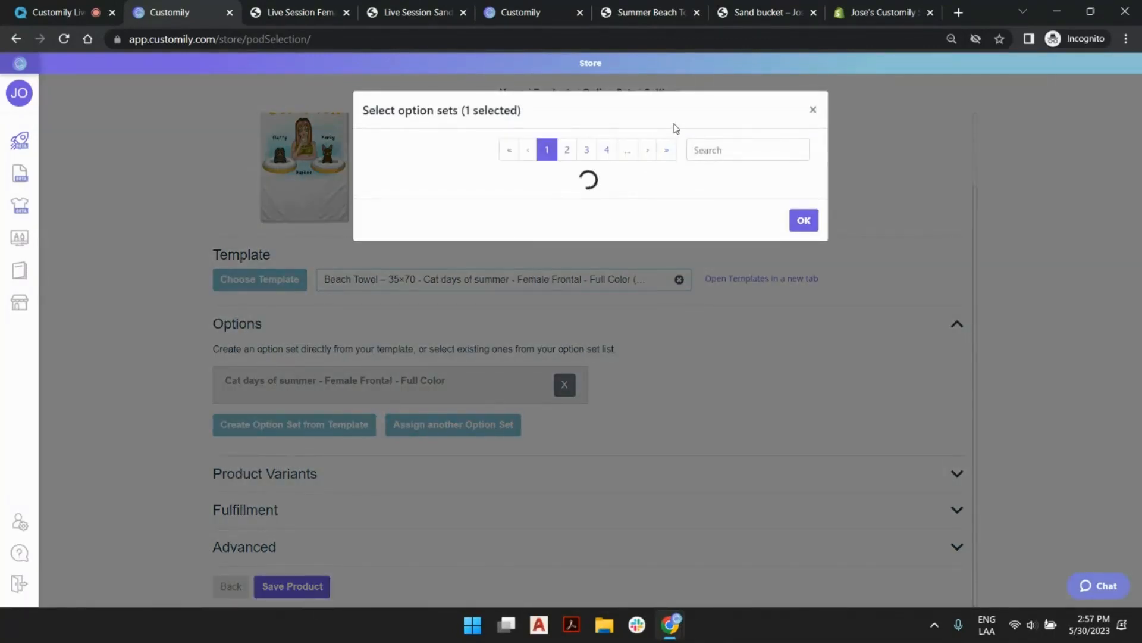
left_click(667, 152)
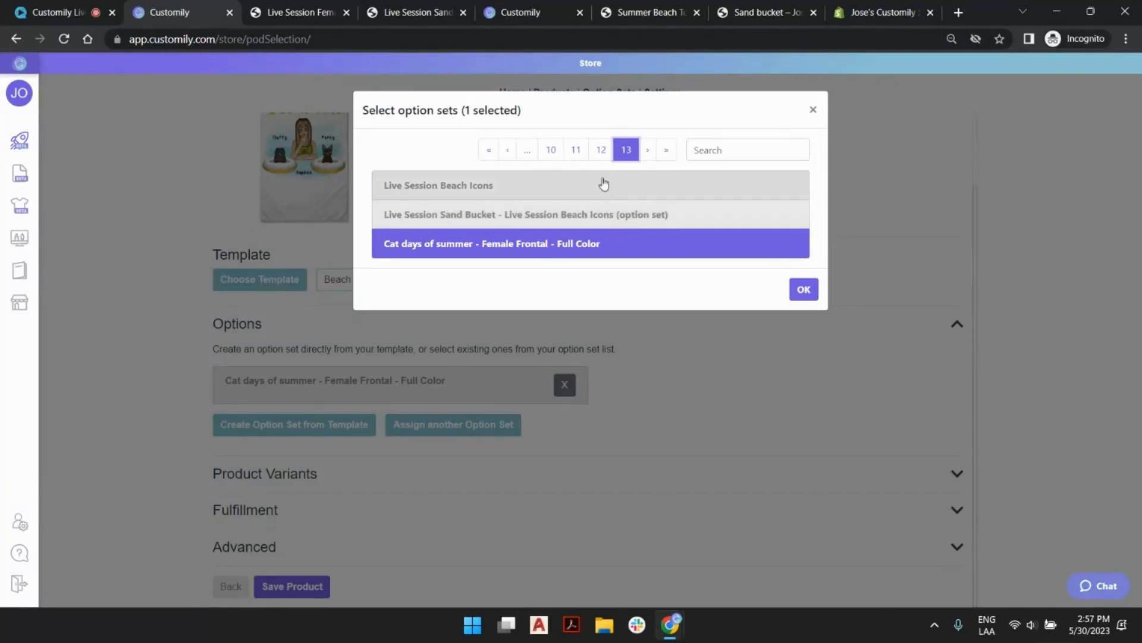
left_click(602, 151)
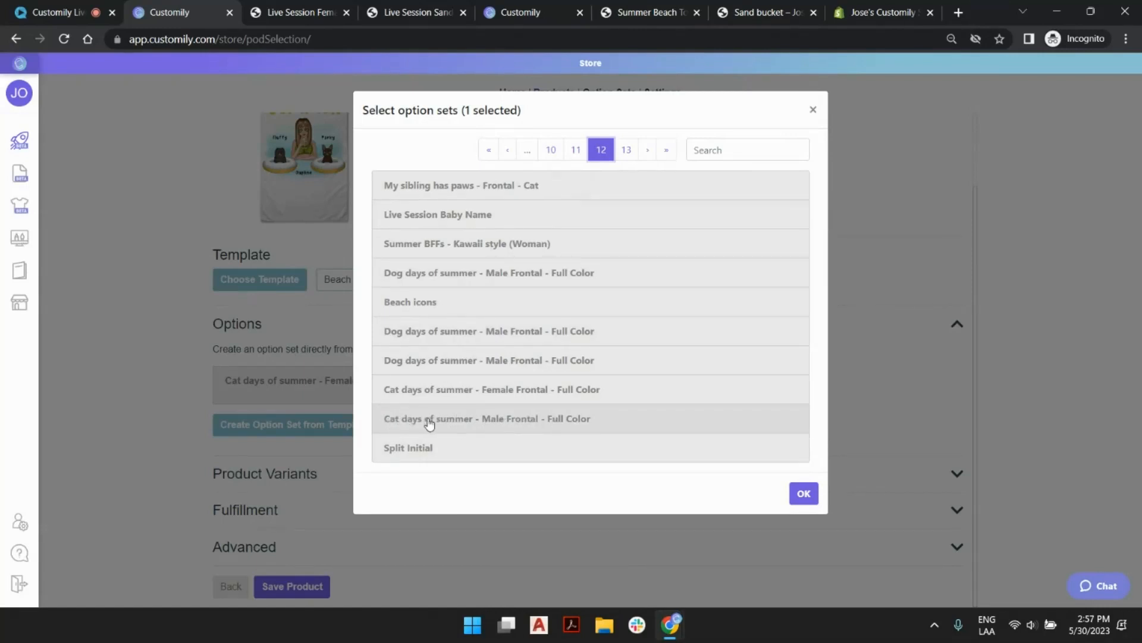
left_click(523, 425)
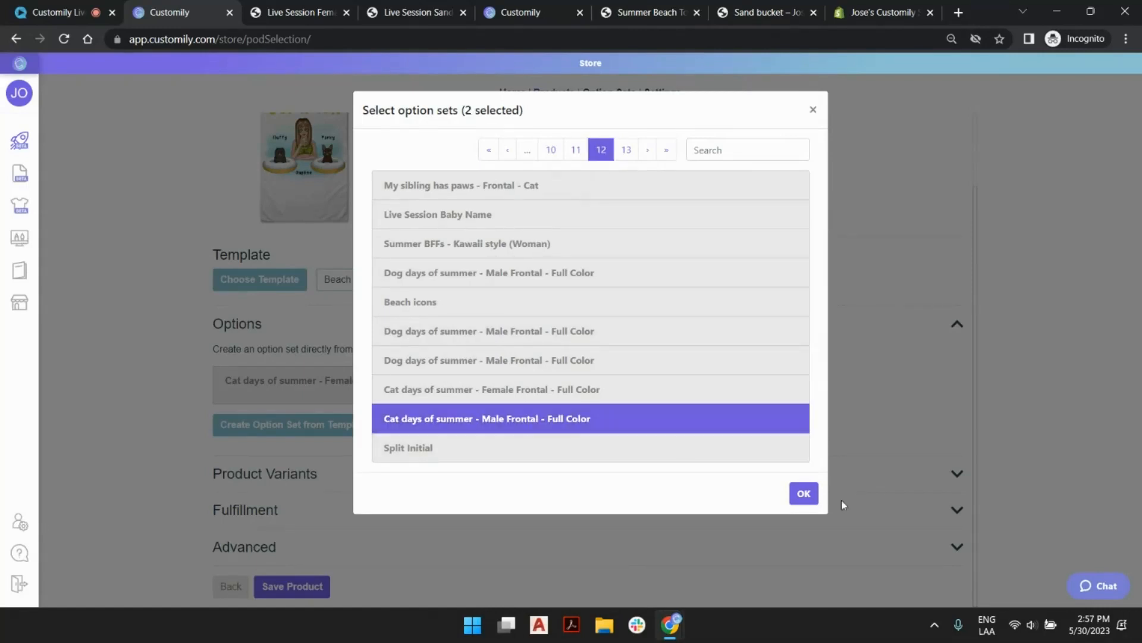
left_click(806, 498)
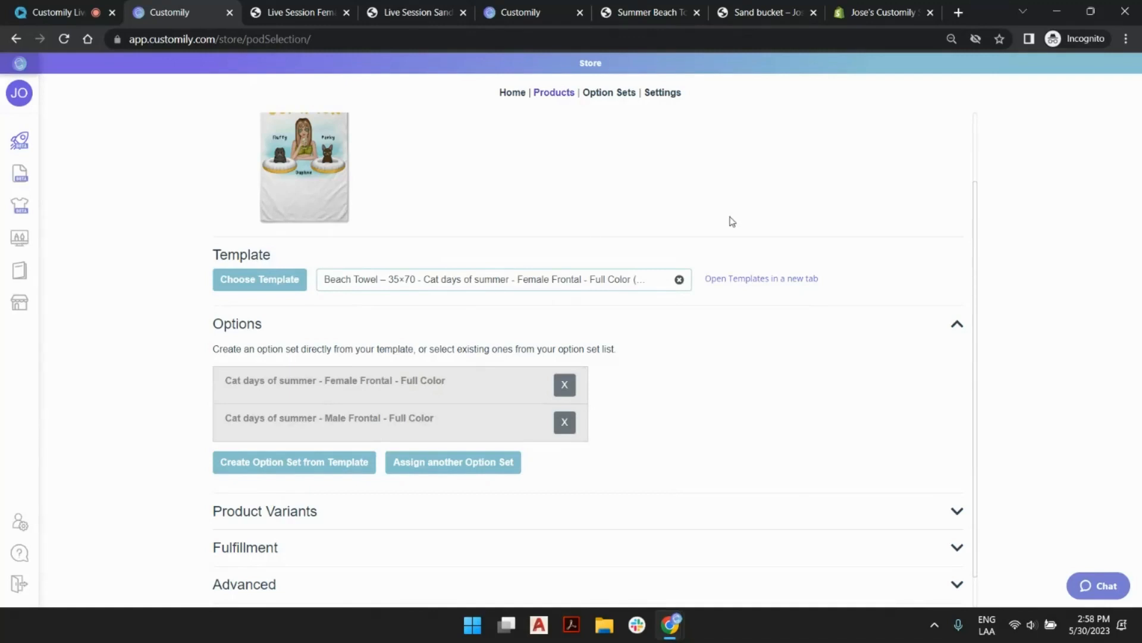
Expand the towel's product variant settings and save the product with both option sets.
scroll(709, 222, "down", 1)
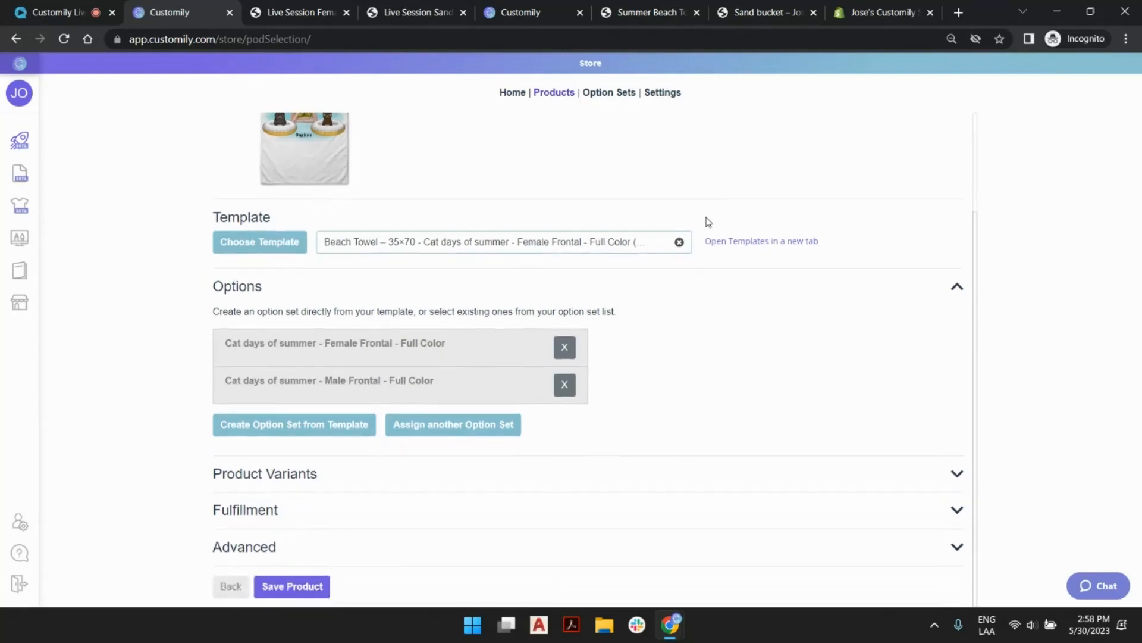
left_click(276, 480)
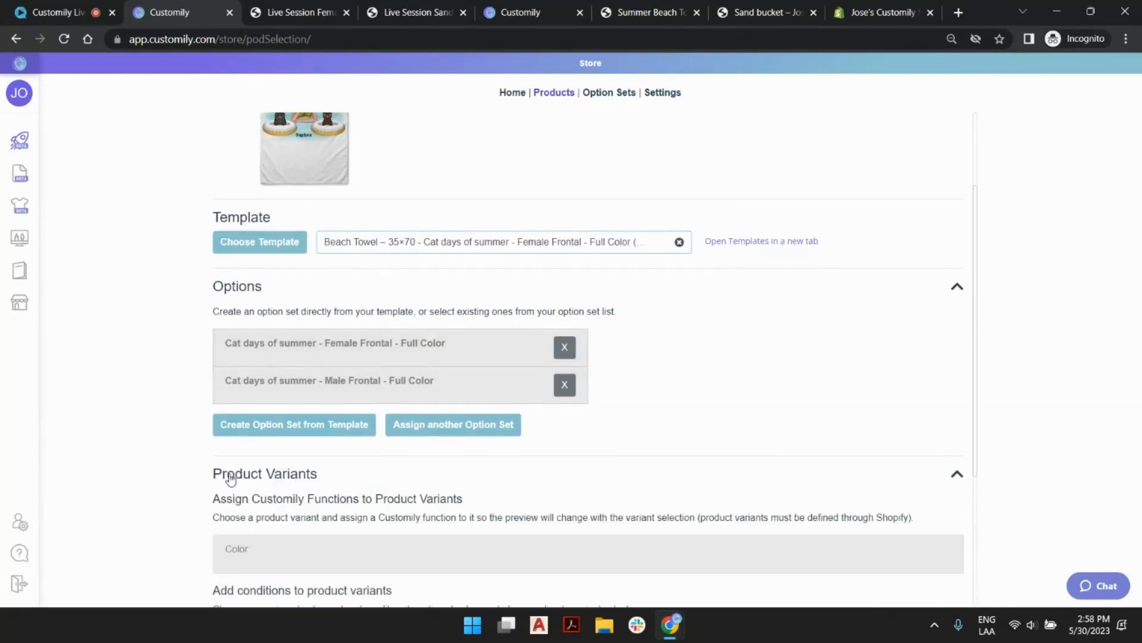
scroll(288, 480, "down", 3)
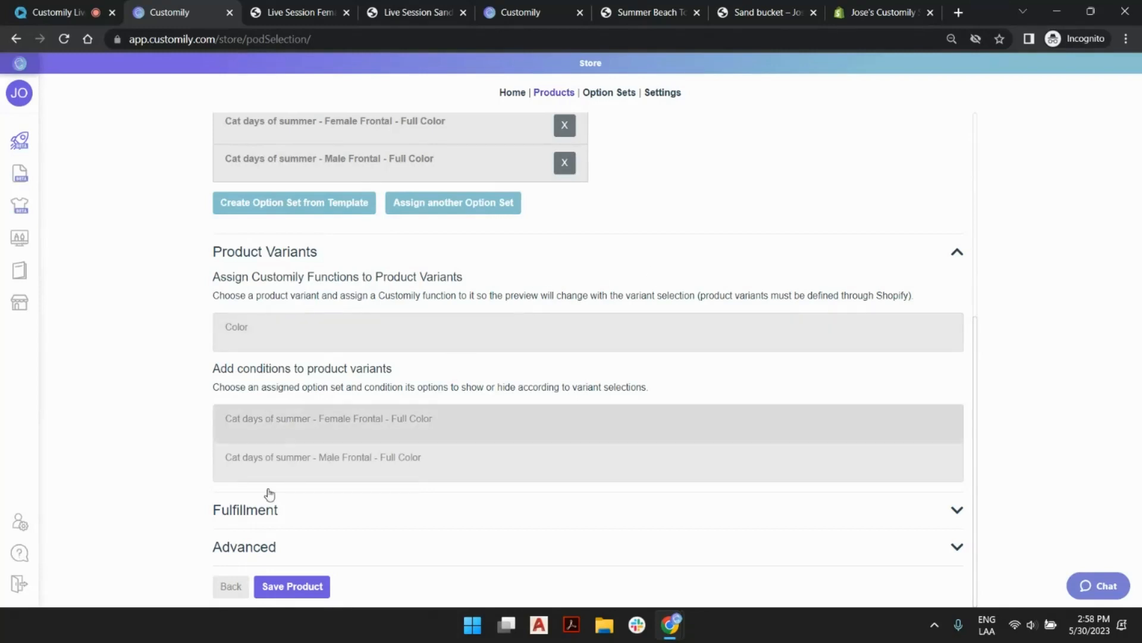
left_click(297, 590)
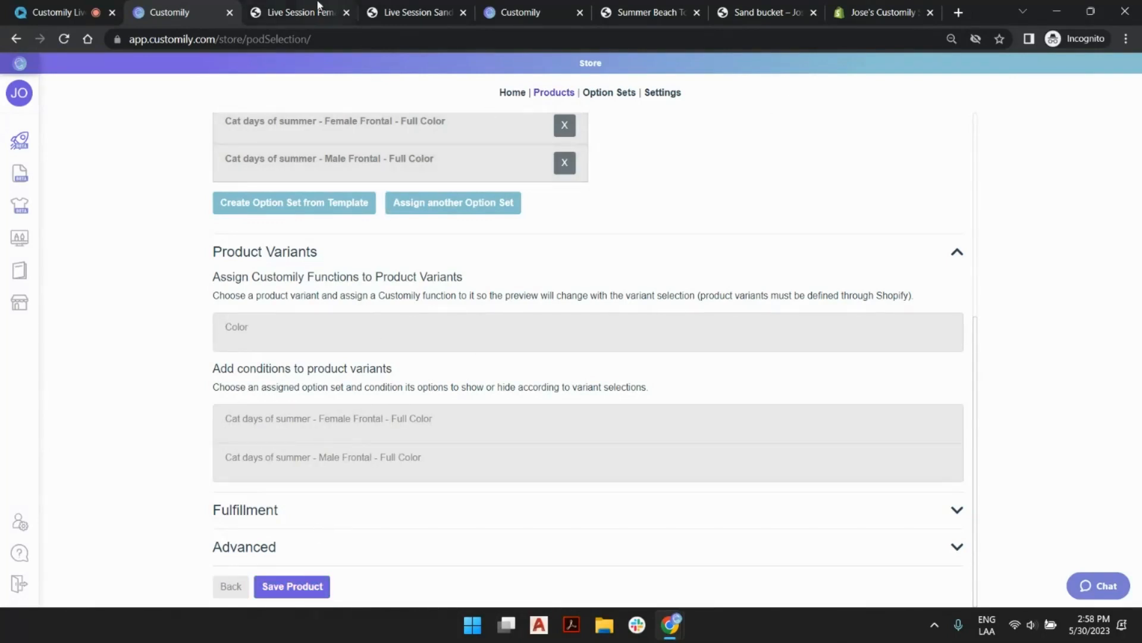
Switch to the Shopify admin, add a Gender option with the values Female and Male to the towel, and save it.
left_click(872, 13)
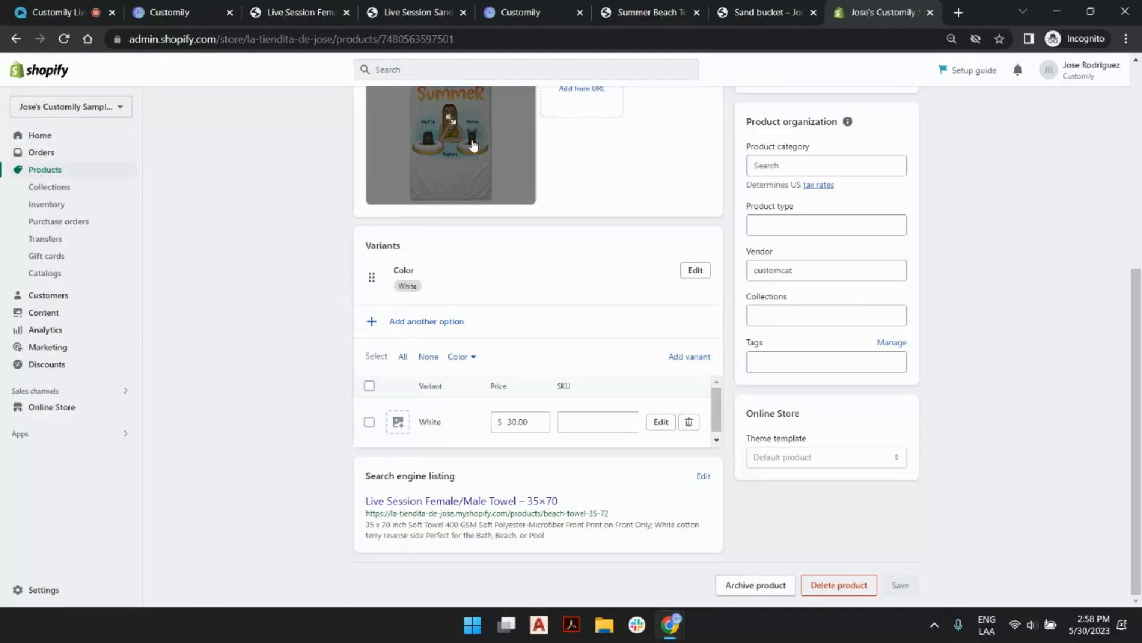
left_click(419, 323)
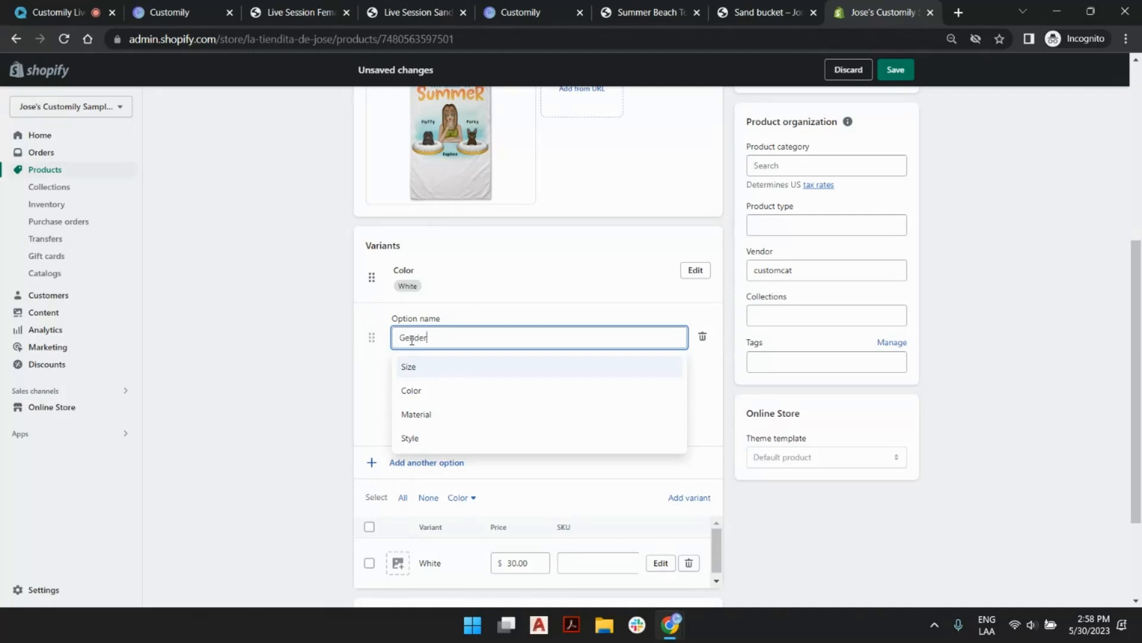
left_click(500, 316)
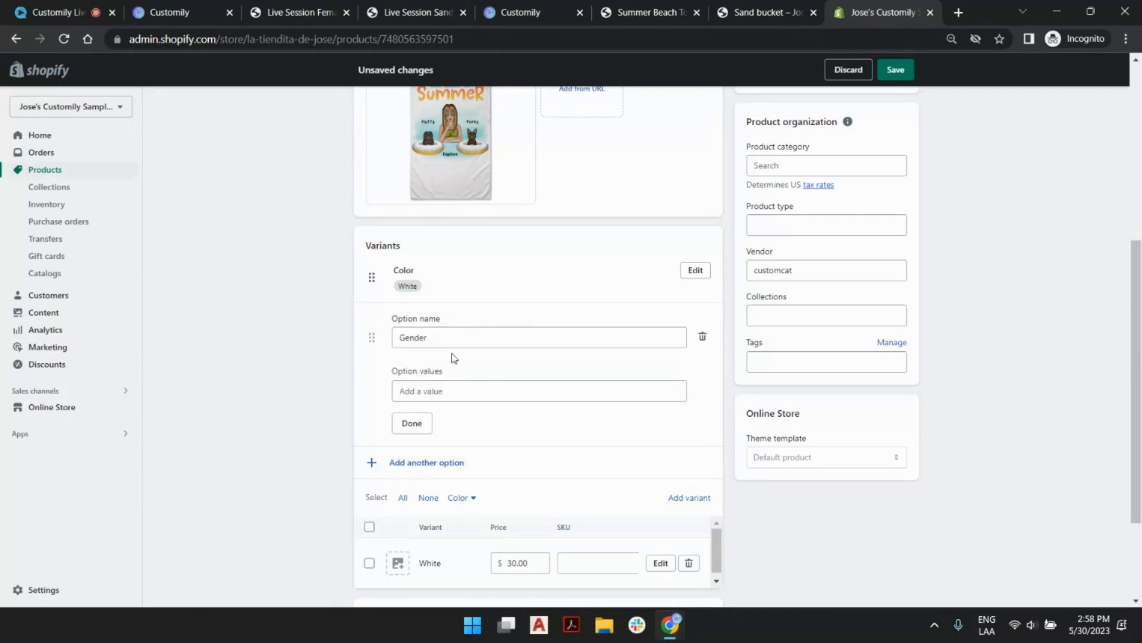
left_click(449, 390)
type("Female")
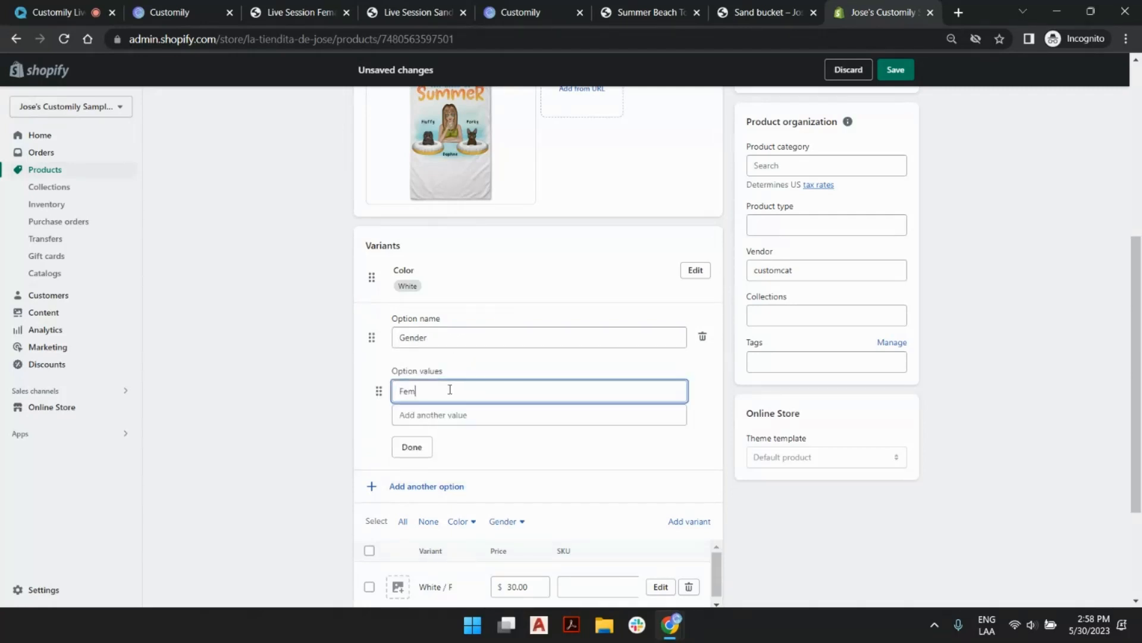
left_click(458, 414)
type("Male")
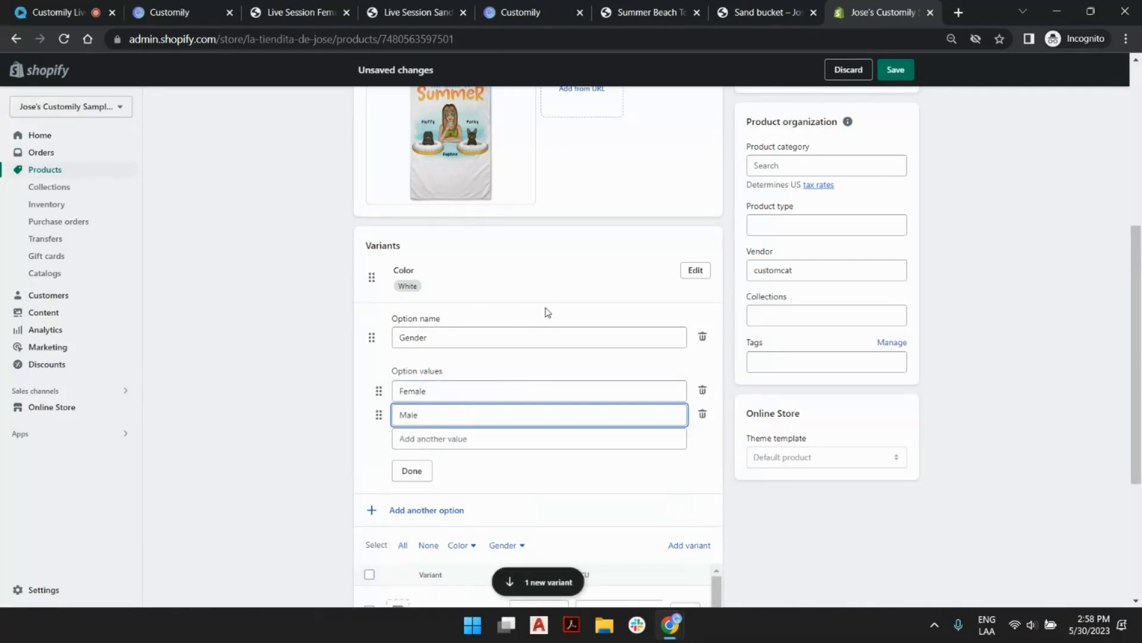
left_click(417, 472)
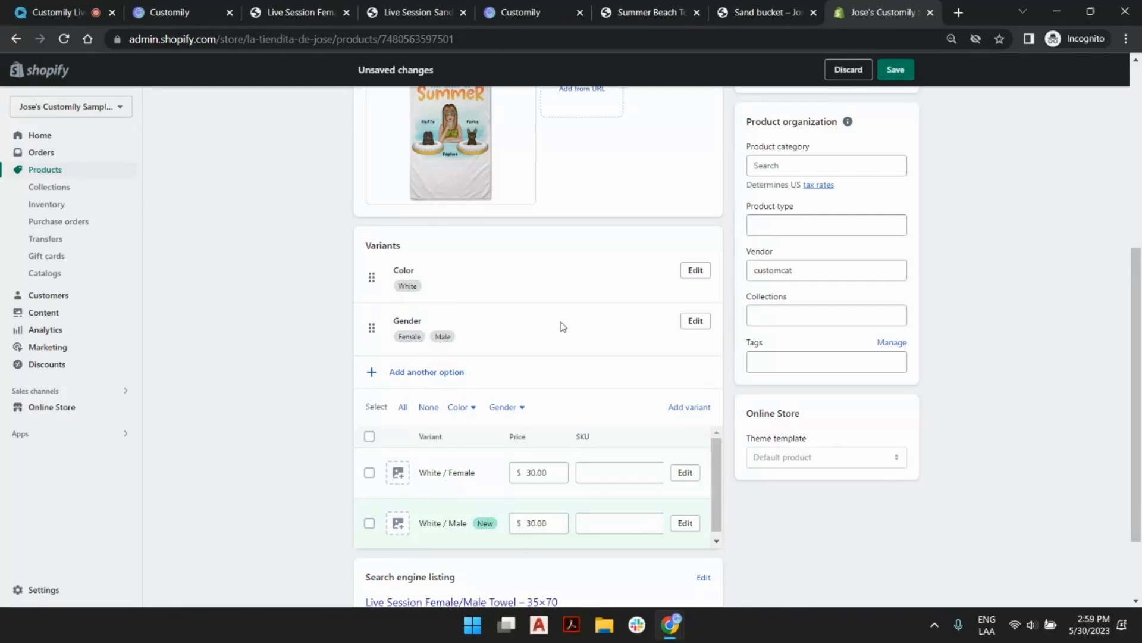
left_click(911, 71)
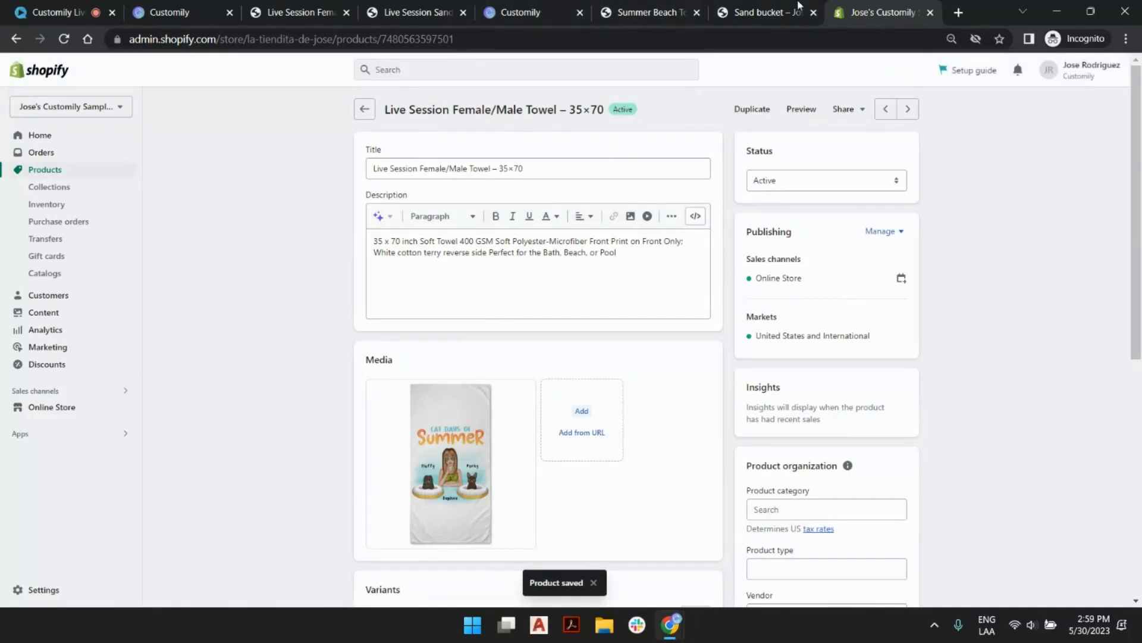
Switch back to Customily, sync the store's products, search for "towel", and open Live Session Female/Male Towel – 35×70.
left_click(185, 12)
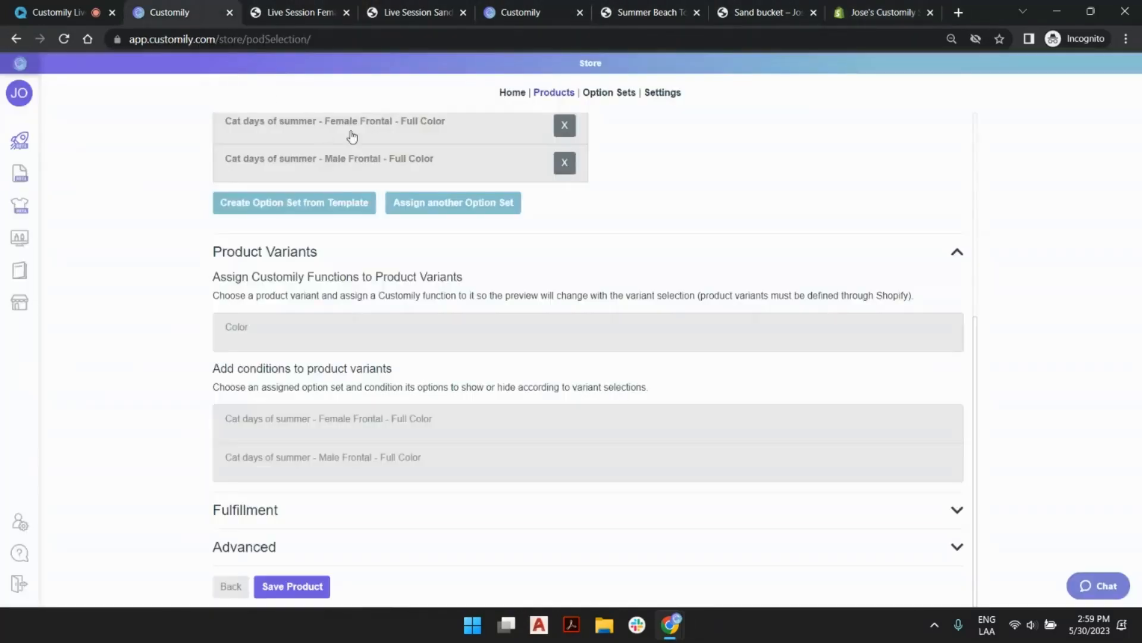
scroll(399, 268, "up", 6)
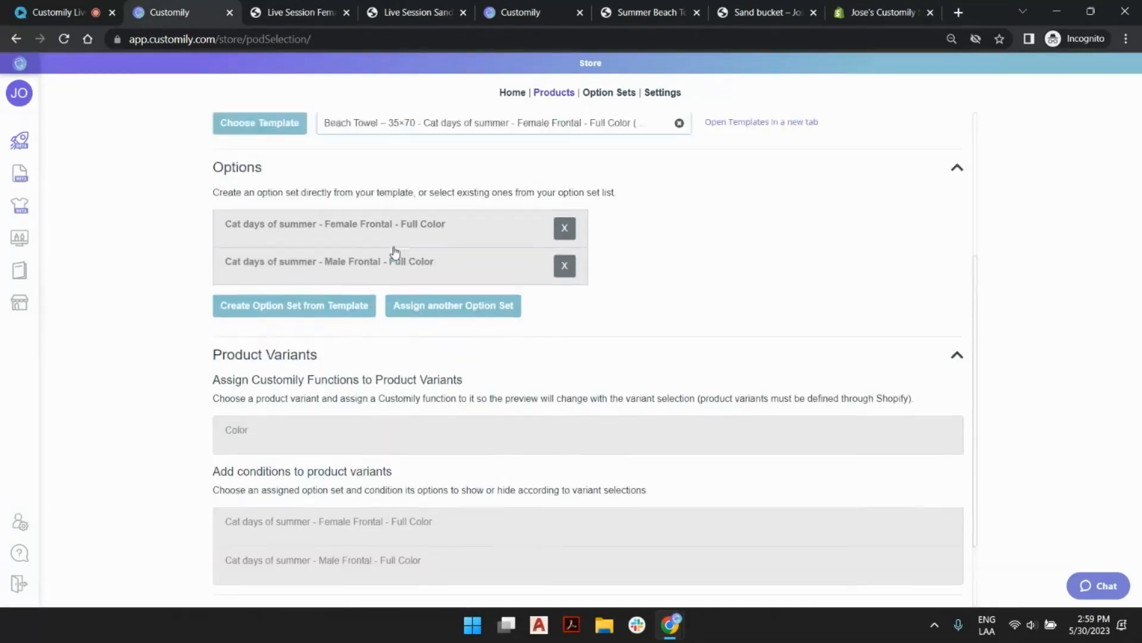
left_click(555, 95)
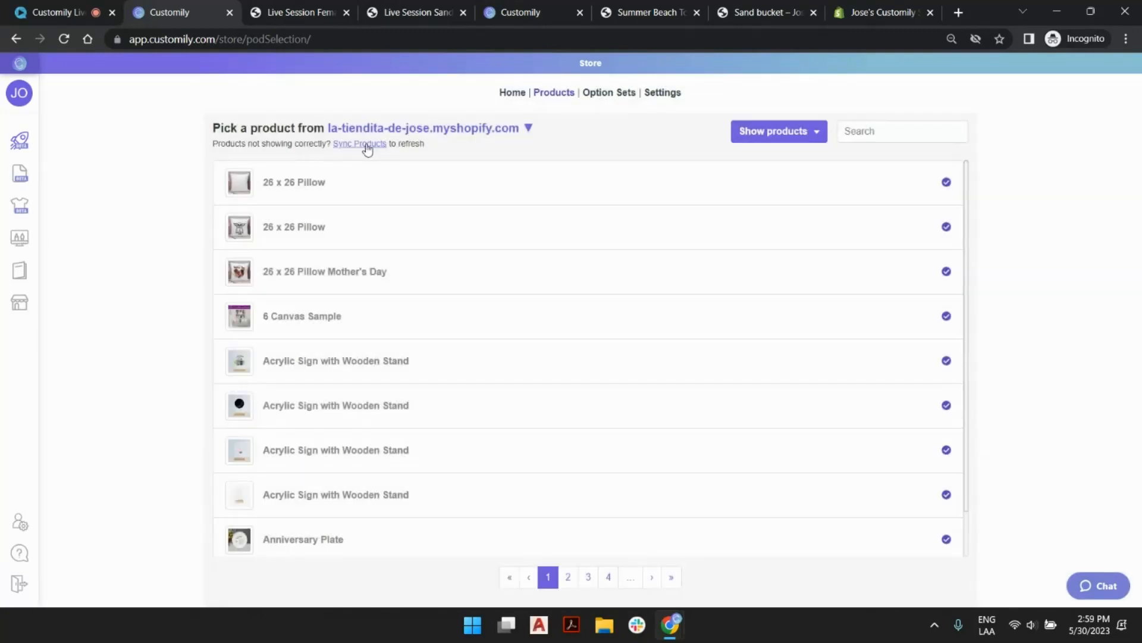
left_click(366, 144)
left_click(885, 134)
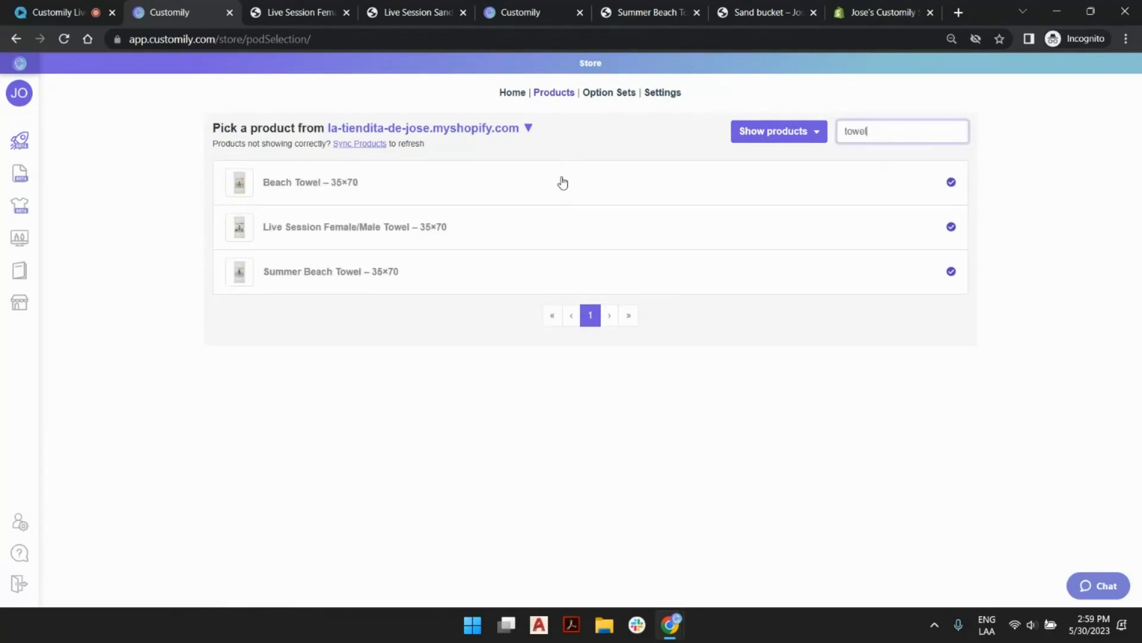
left_click(321, 231)
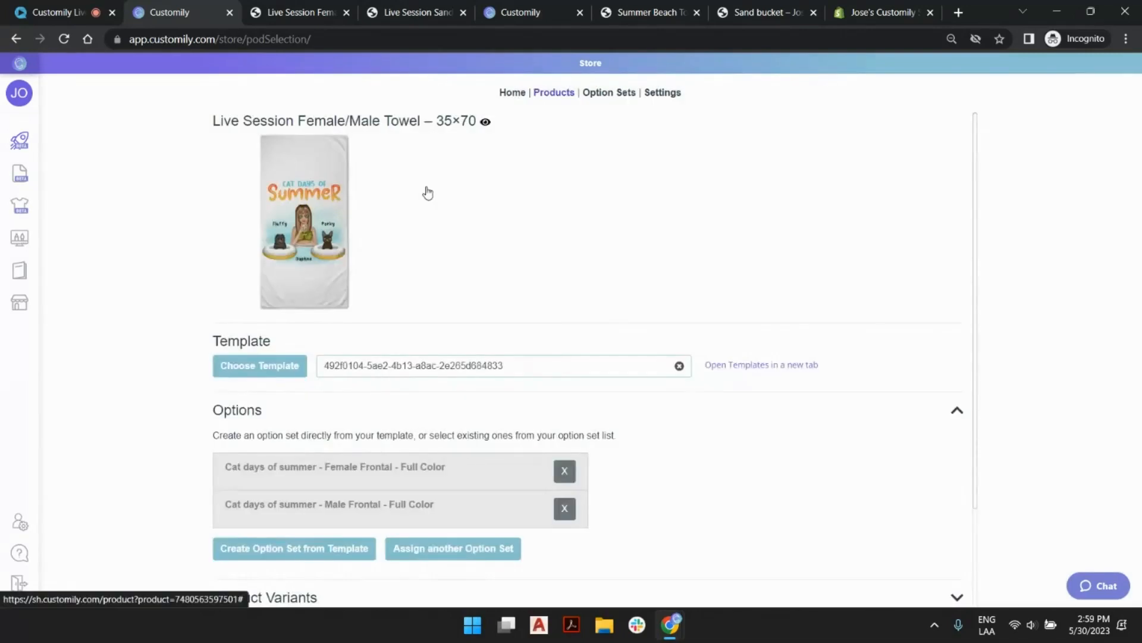
Expand the towel's product variants and examine the values of the Gender and Color variants.
scroll(429, 194, "down", 2)
left_click(295, 474)
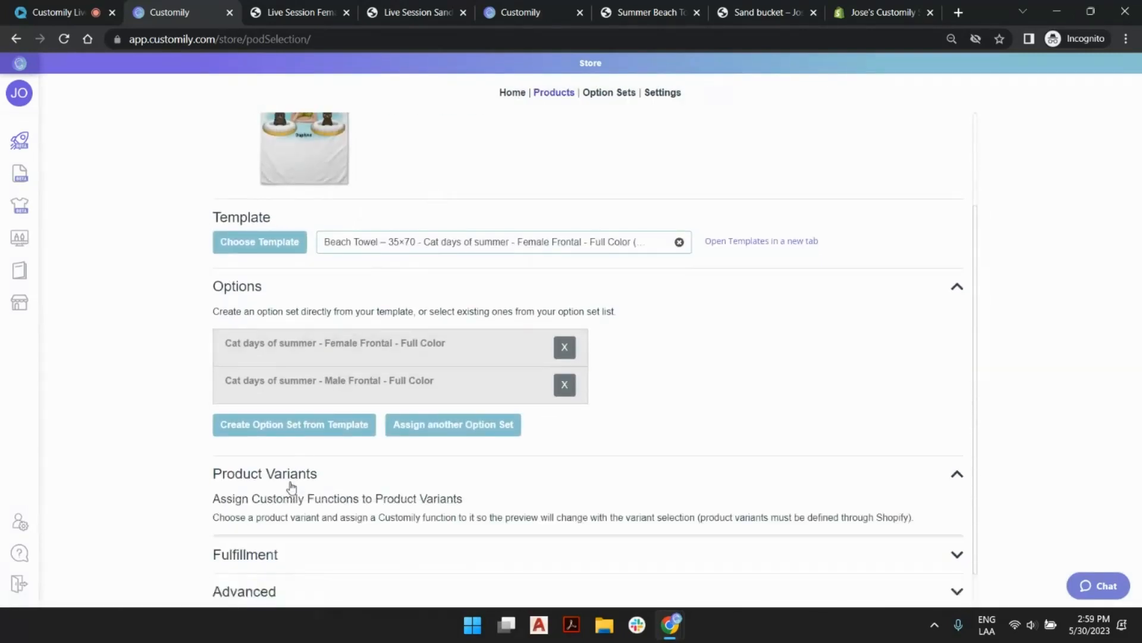
scroll(291, 485, "down", 2)
scroll(291, 487, "down", 2)
left_click(279, 333)
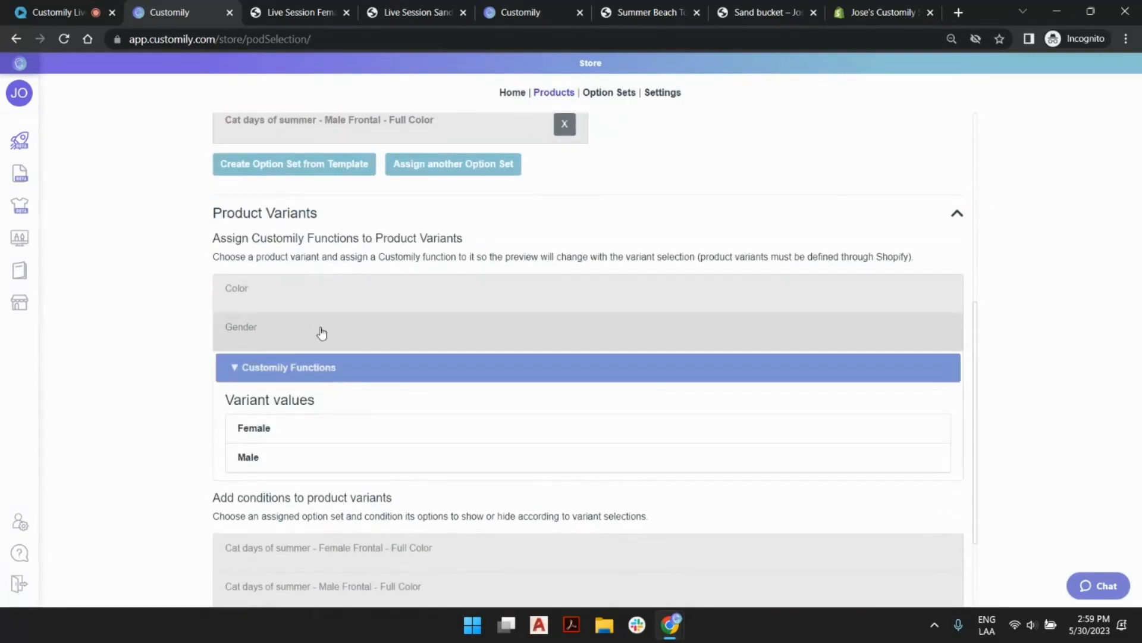
left_click(262, 295)
left_click(275, 296)
left_click(262, 300)
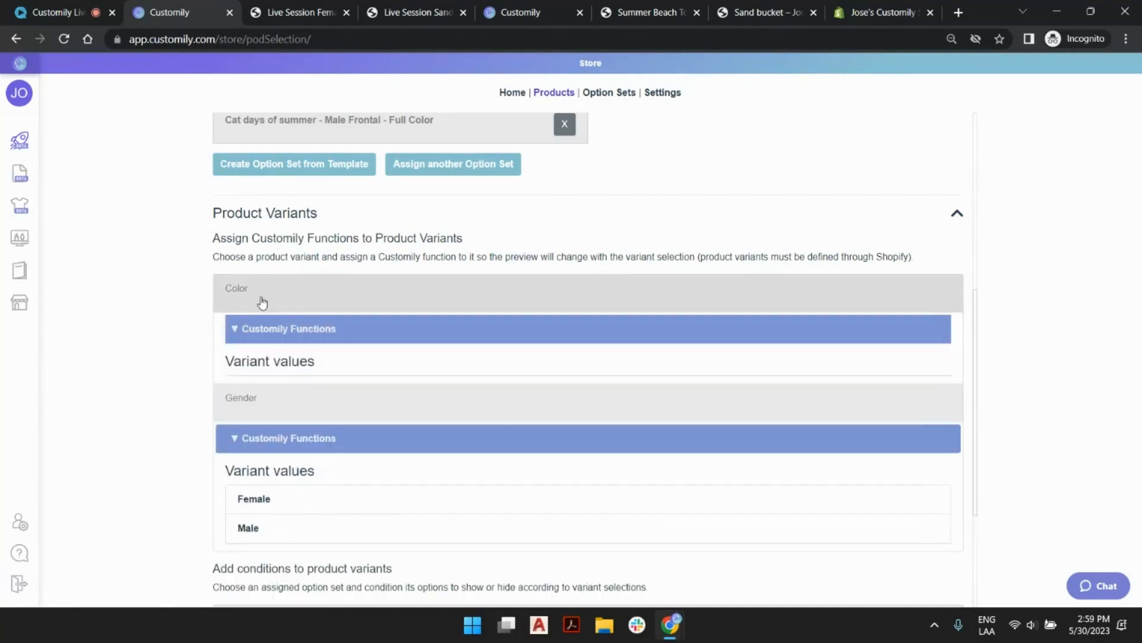
left_click(289, 291)
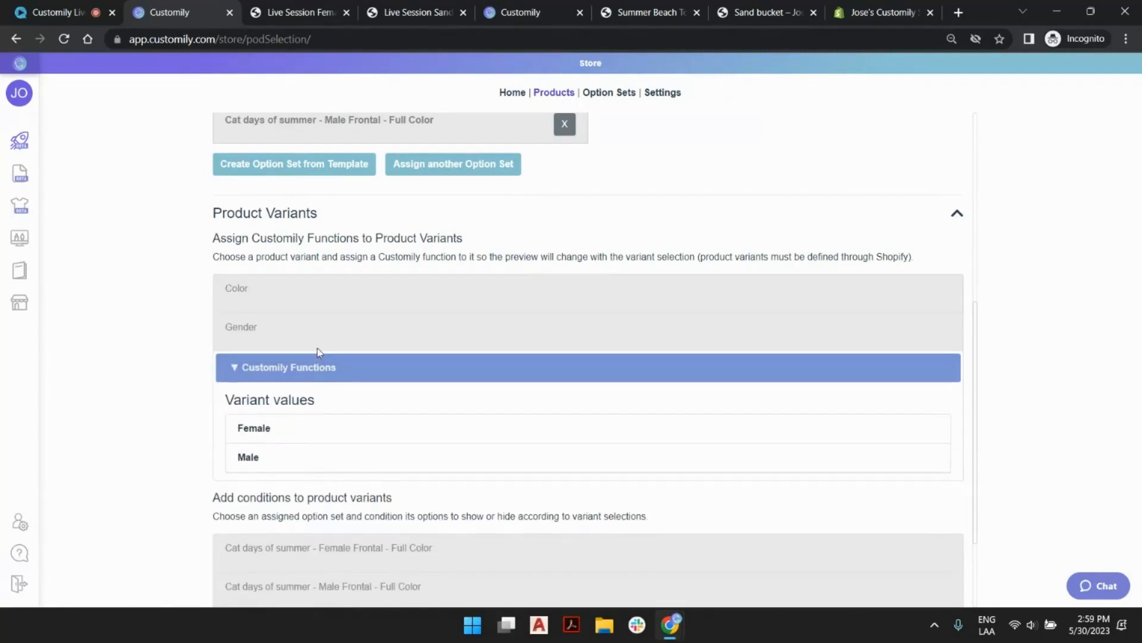
Add a Customily function to the Gender variant and set it to Change Template.
left_click(260, 333)
left_click(288, 332)
left_click(312, 371)
scroll(395, 343, "down", 2)
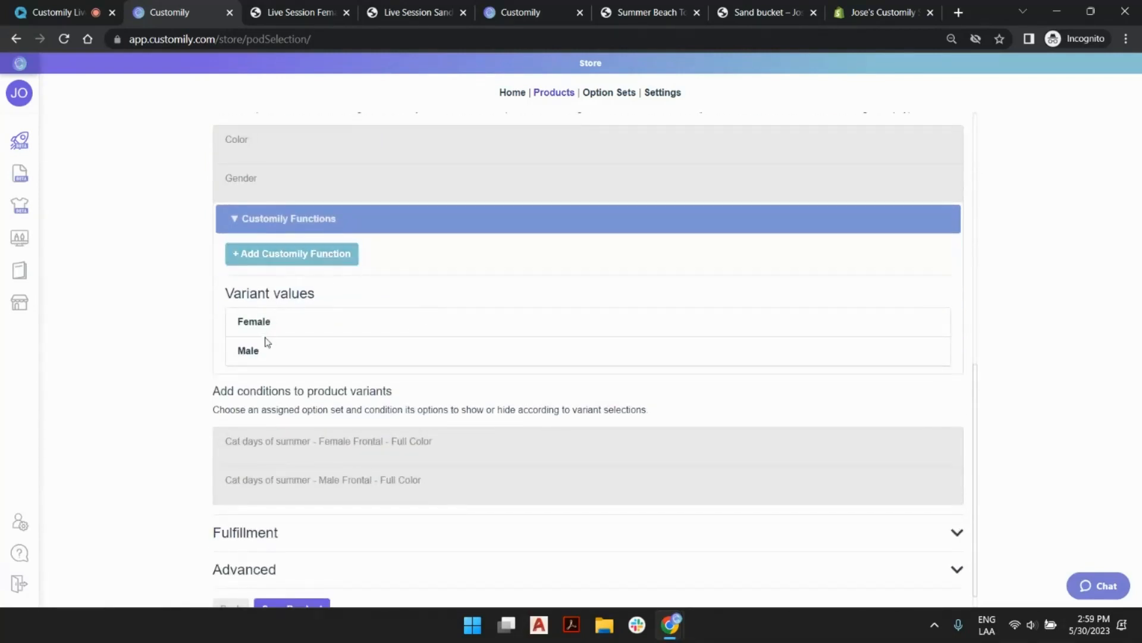
left_click(310, 262)
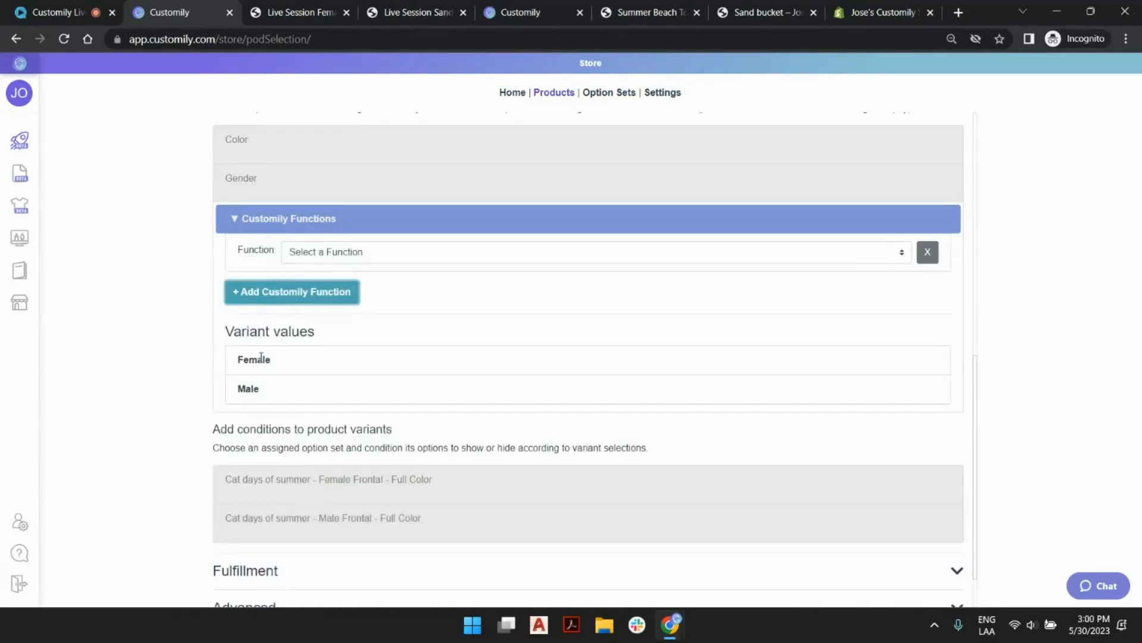
left_click(452, 254)
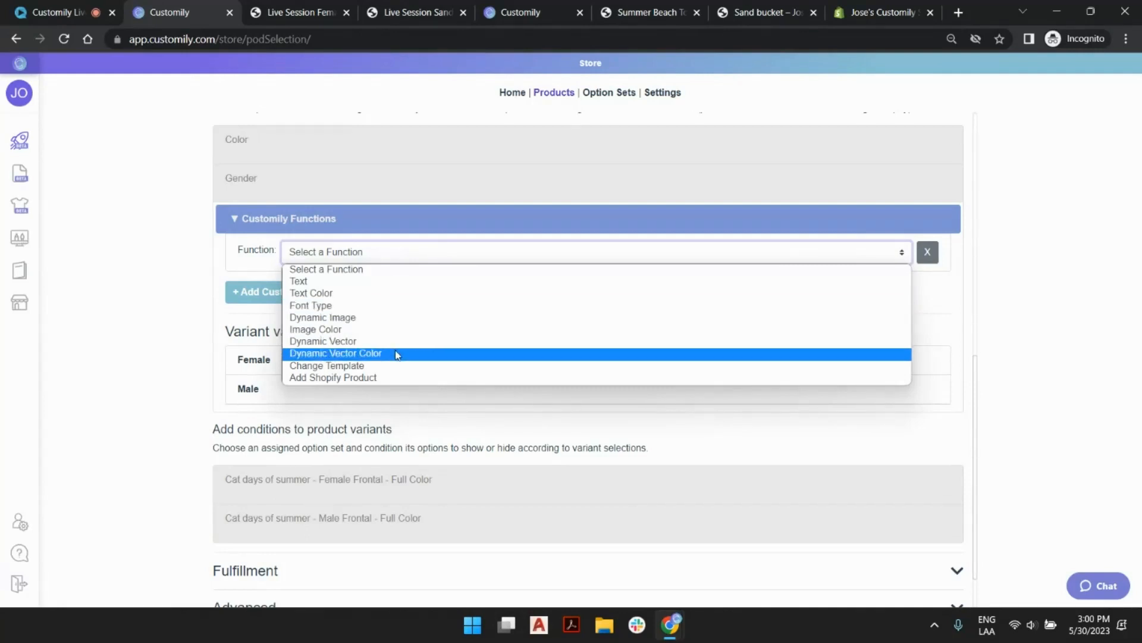
left_click(352, 367)
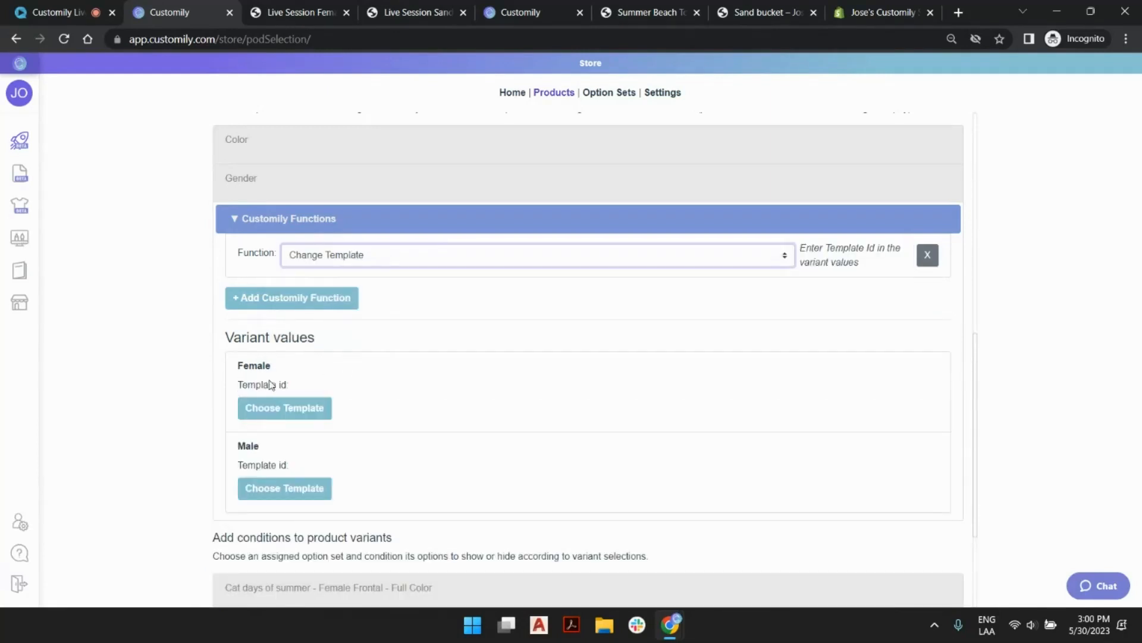
Assign the Beach Towel – 35×70 Cat days of summer Female Frontal Full Color template to Female and the Male Frontal Full Color one to Male.
left_click(288, 409)
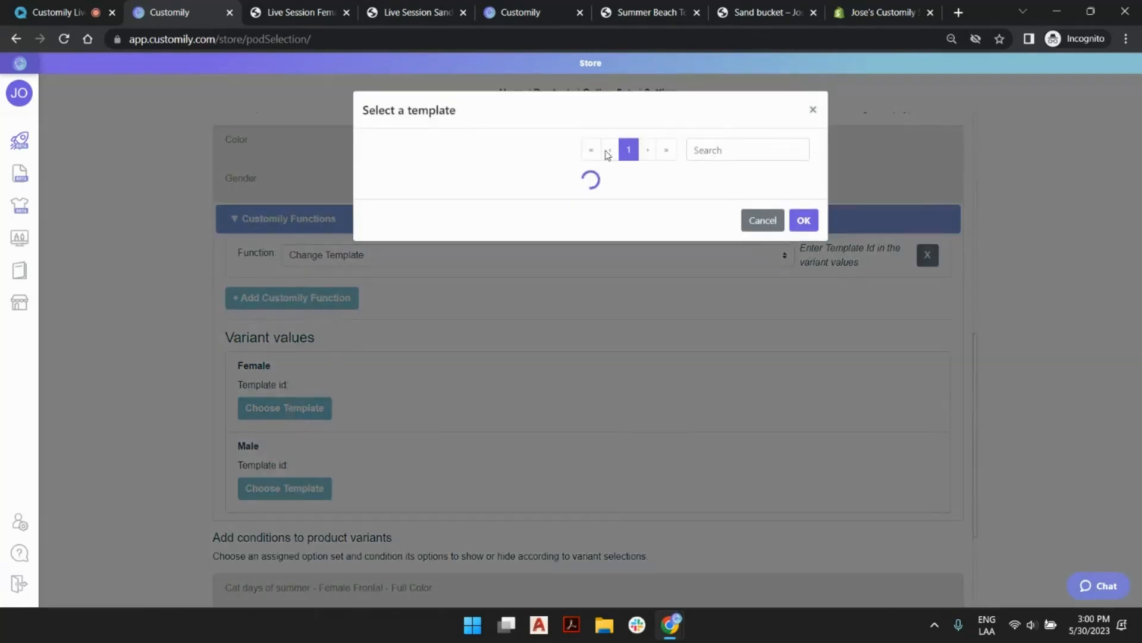
left_click(662, 151)
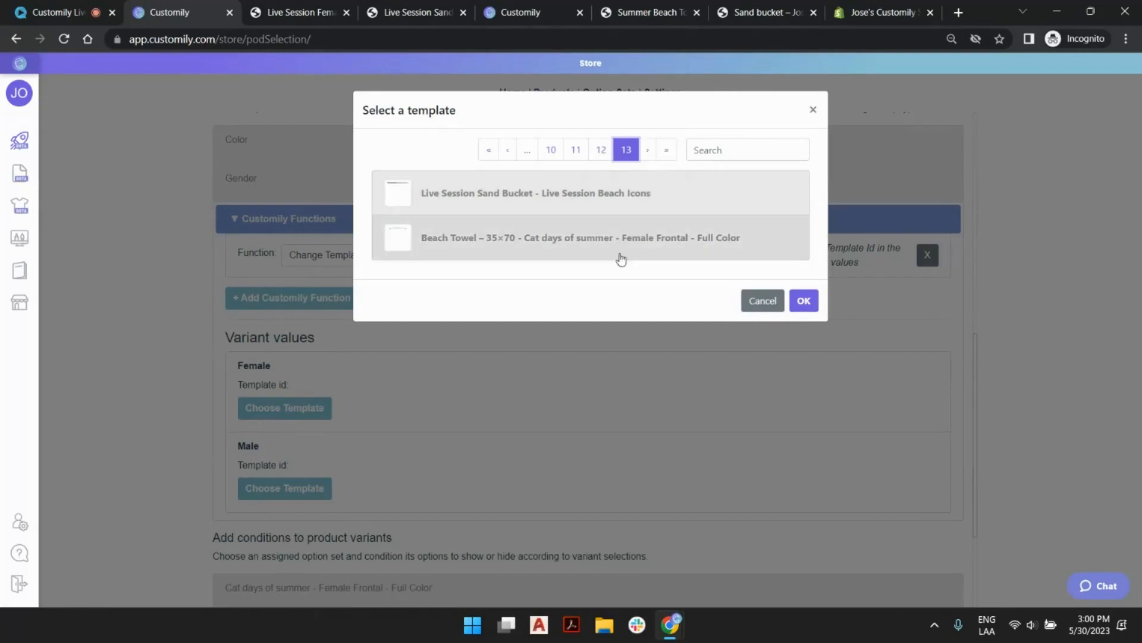
left_click(652, 249)
left_click(324, 485)
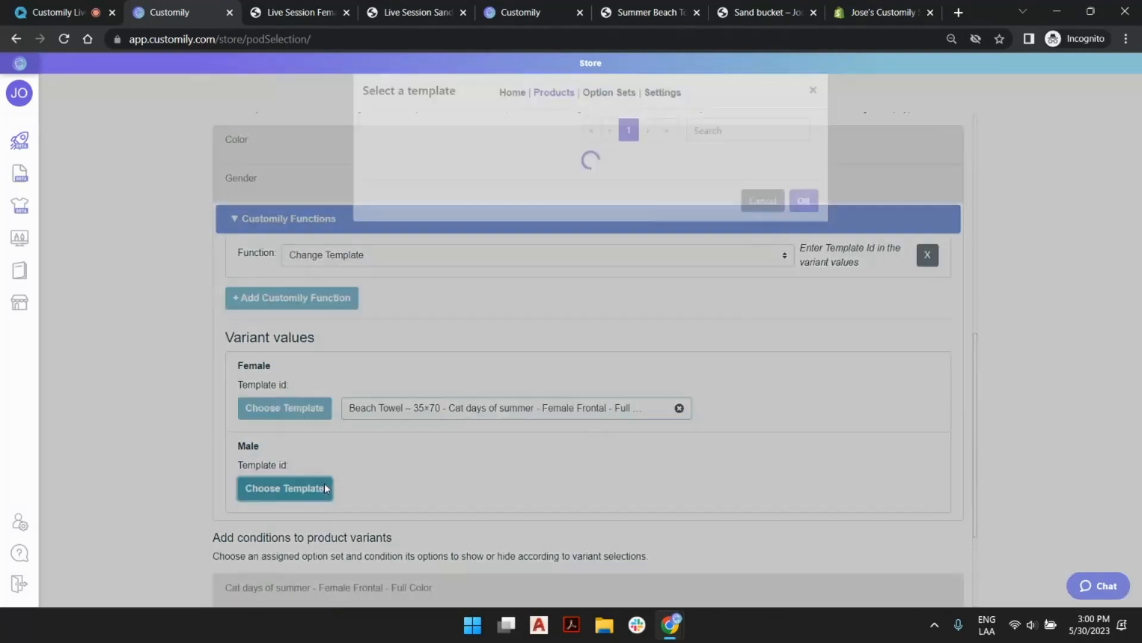
left_click(662, 150)
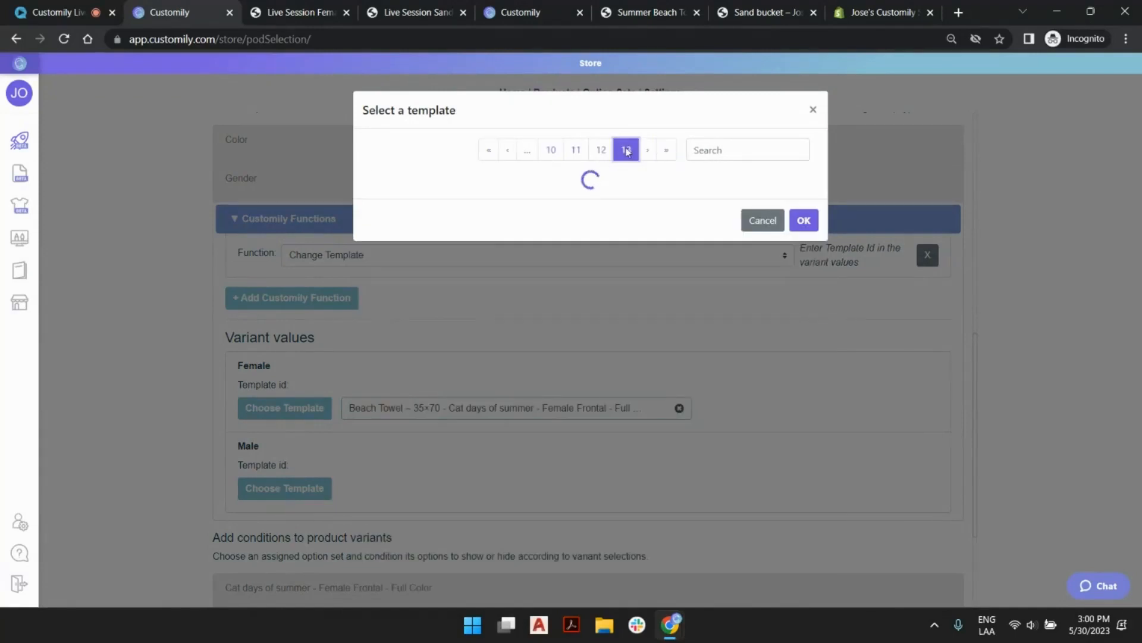
left_click(601, 150)
scroll(544, 440, "down", 2)
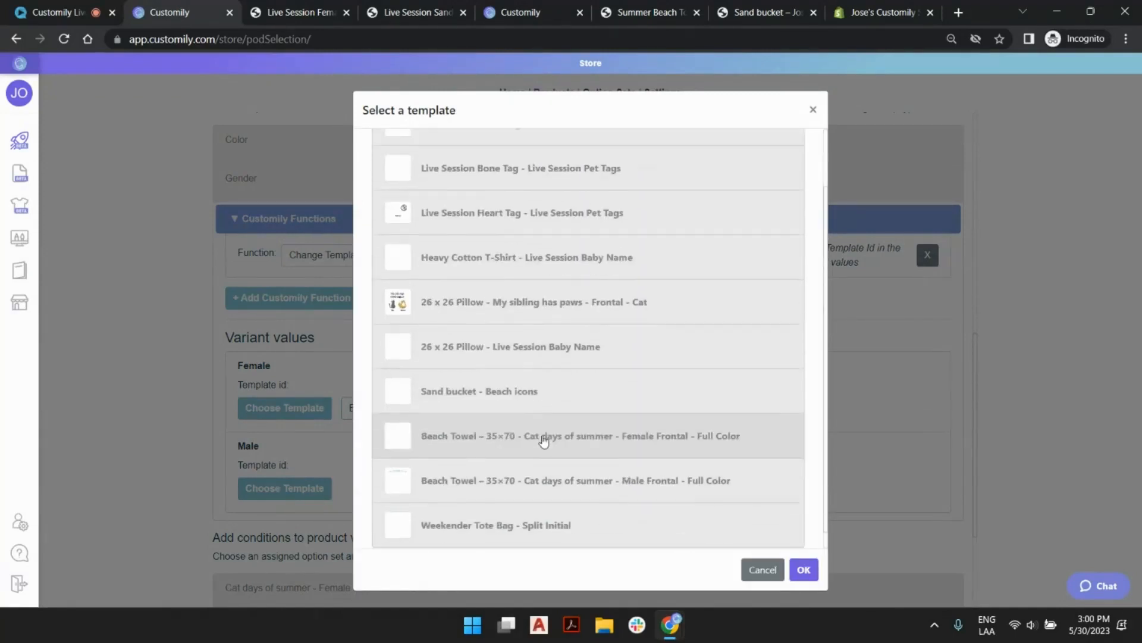
left_click(653, 464)
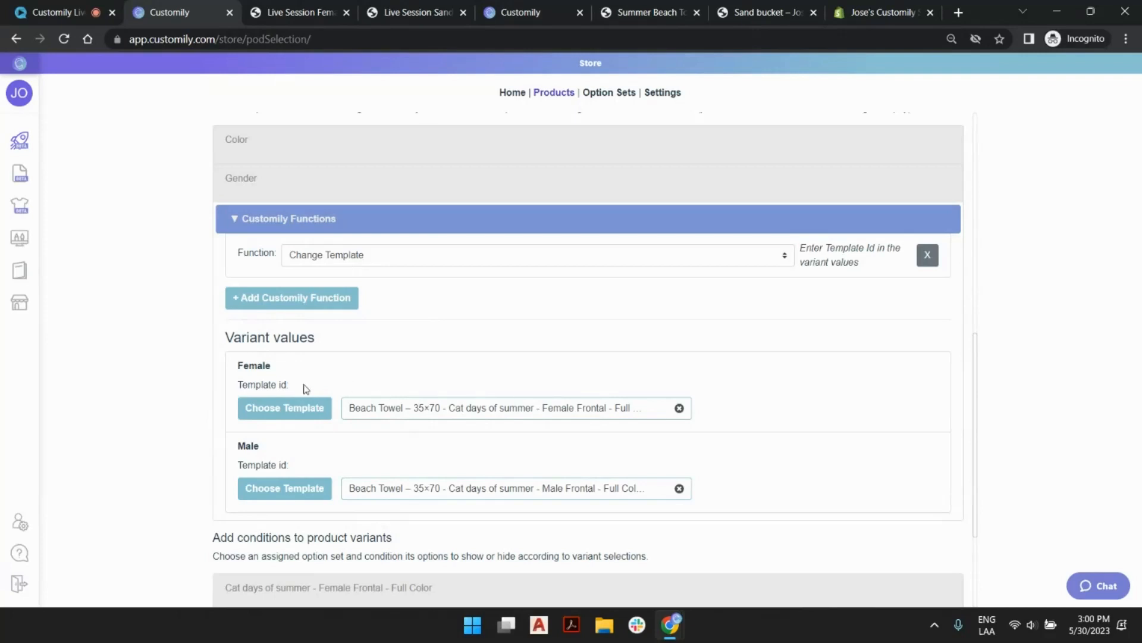
Add a variation condition to the Cat days of summer Female Frontal option set that shows it when Gender is Female.
scroll(640, 255, "down", 3)
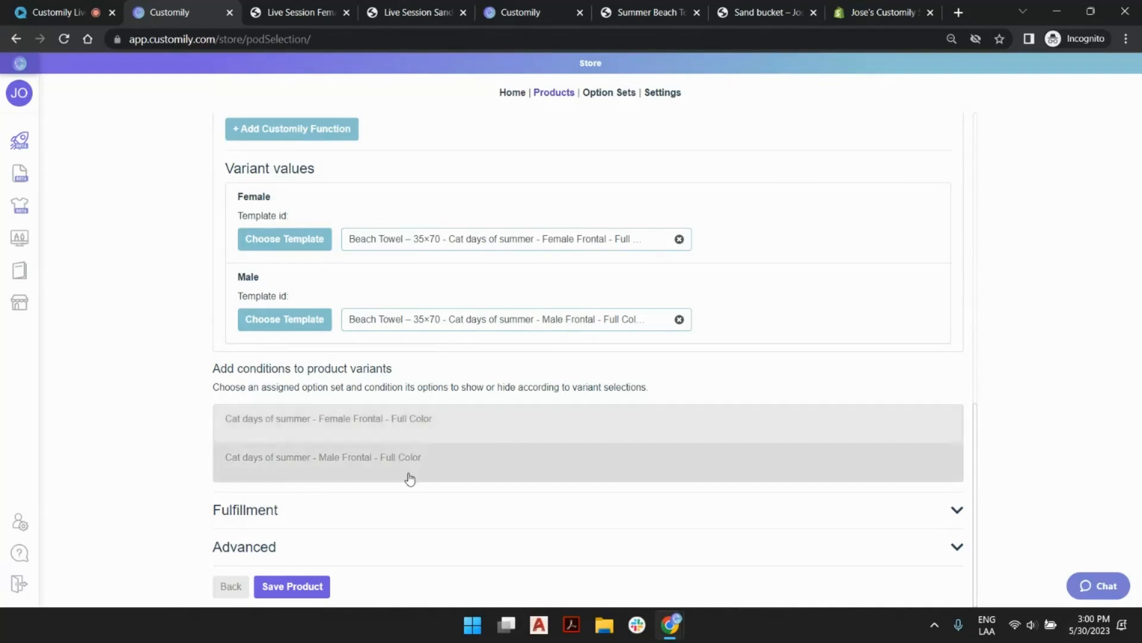
left_click(406, 439)
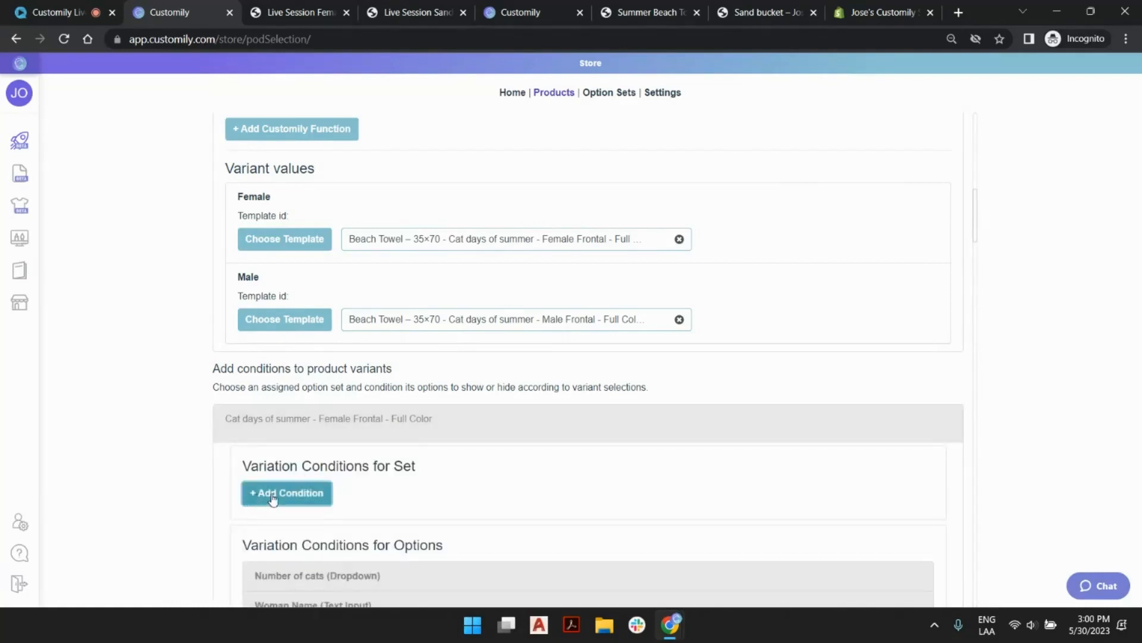
left_click_drag(263, 466, 404, 465)
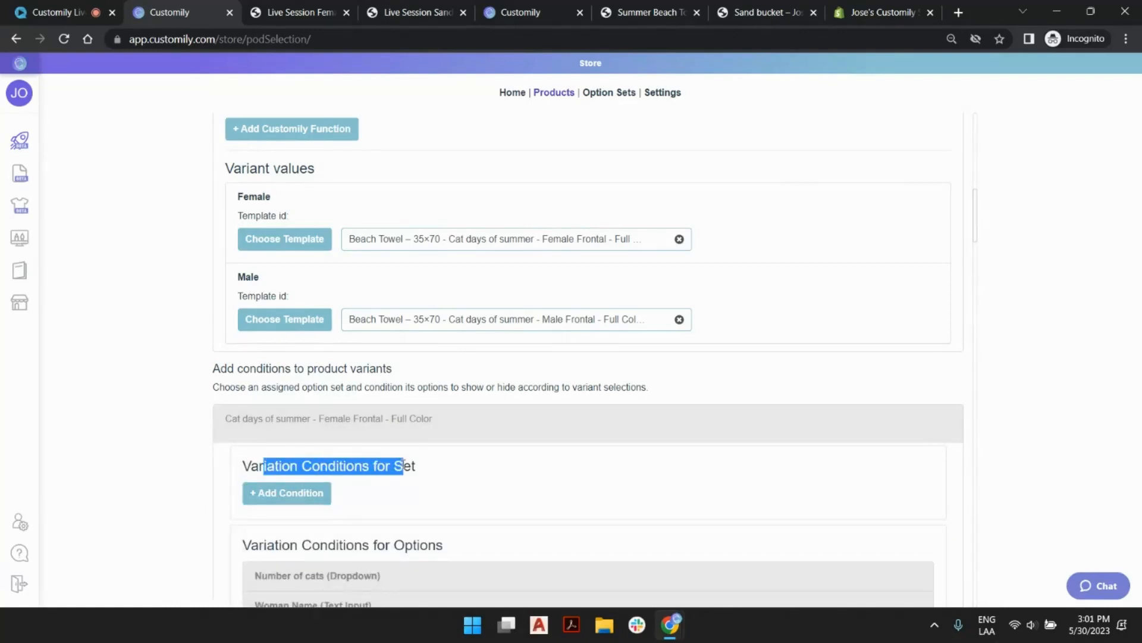
left_click(404, 466)
left_click(298, 494)
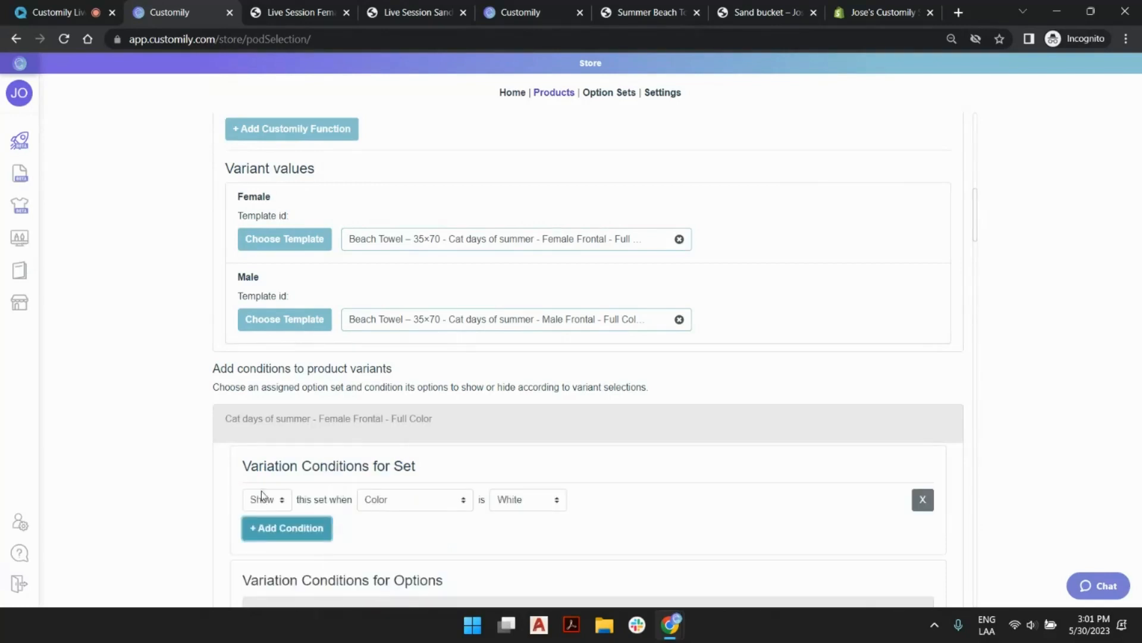
left_click(430, 499)
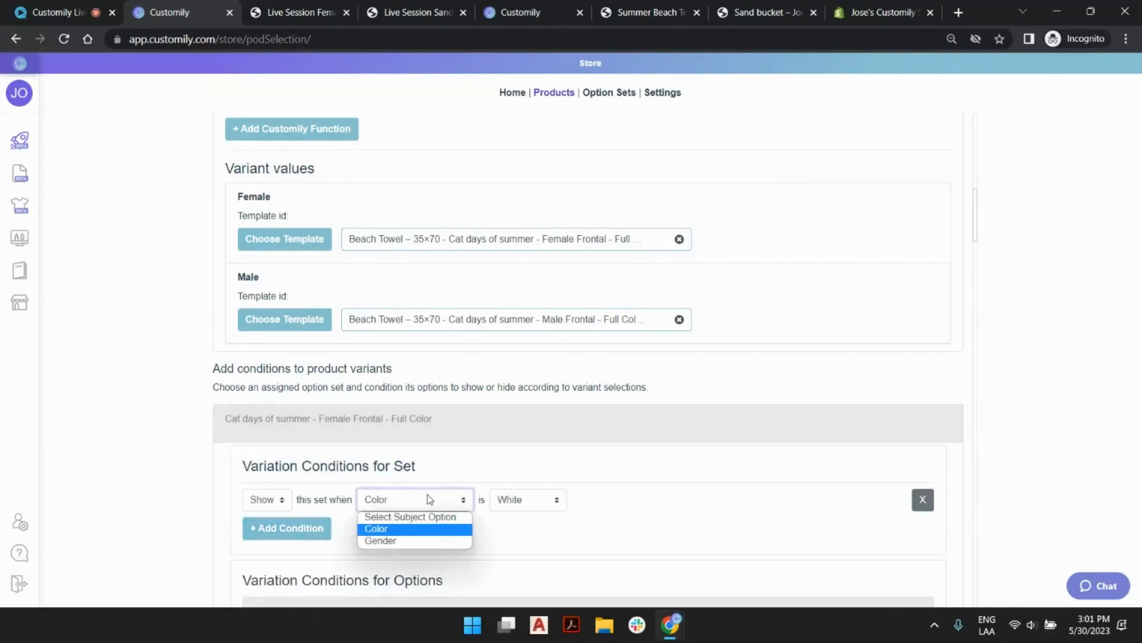
left_click(393, 541)
left_click(523, 500)
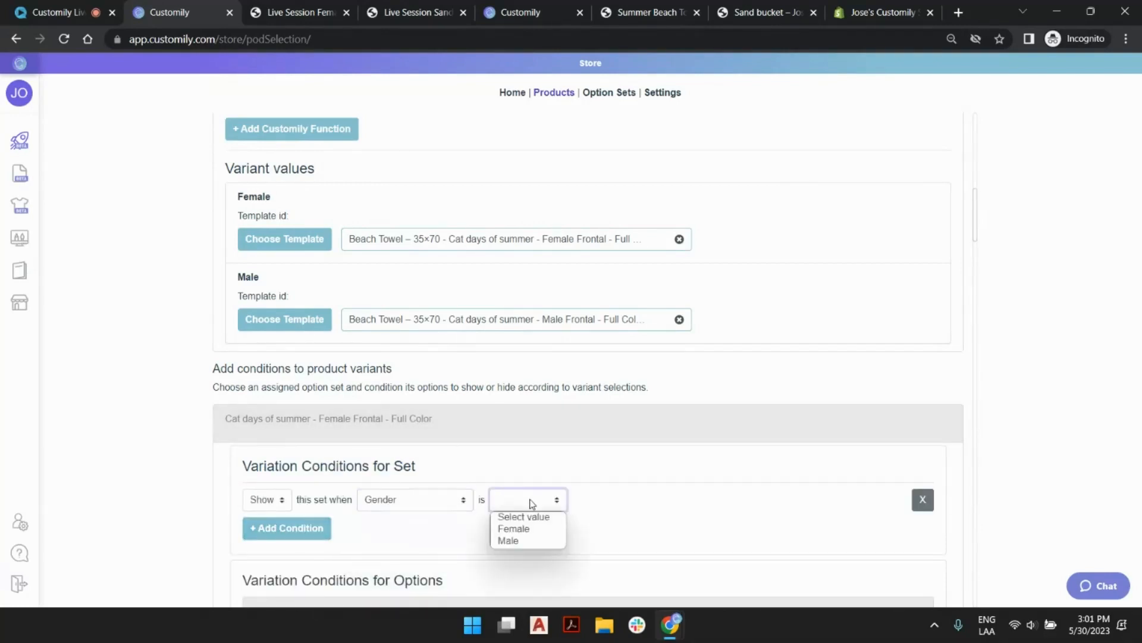
left_click(518, 528)
left_click(465, 430)
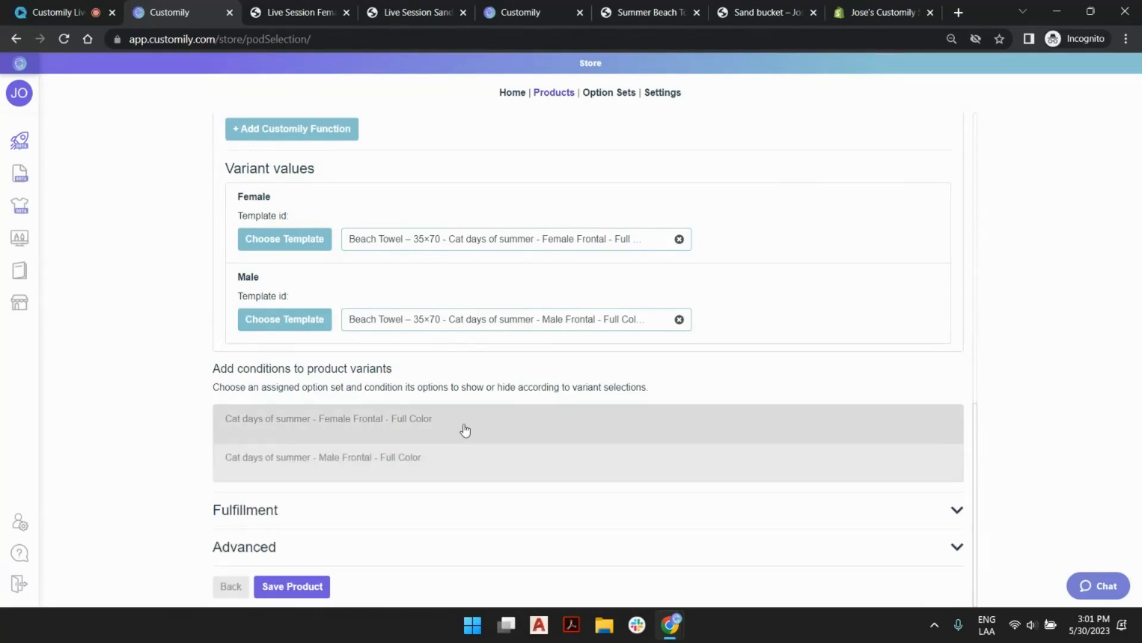
Add a variation condition to the Cat days of summer Male Frontal option set that shows it when Gender is Male.
left_click(431, 469)
left_click(314, 537)
scroll(456, 535, "down", 1)
left_click(449, 458)
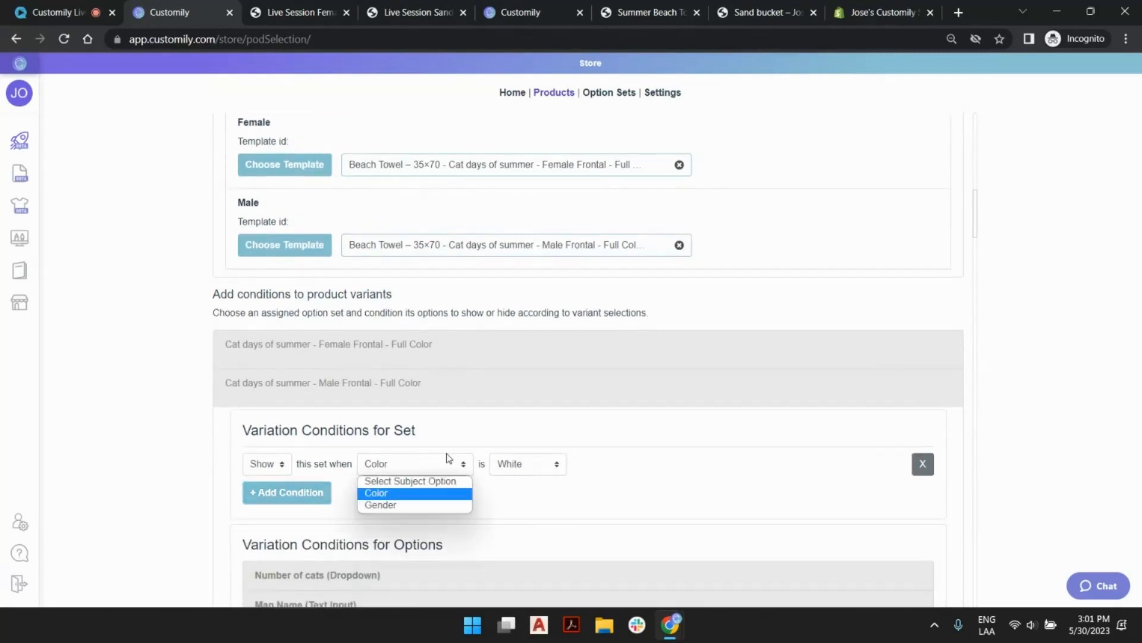
left_click(437, 504)
left_click(526, 464)
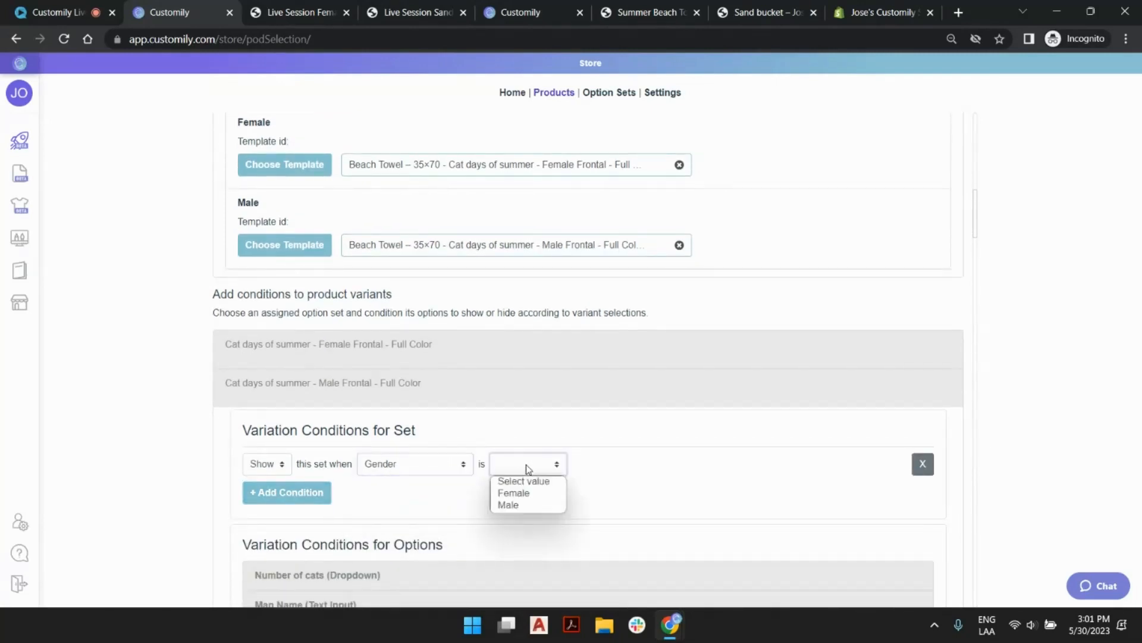
left_click(527, 506)
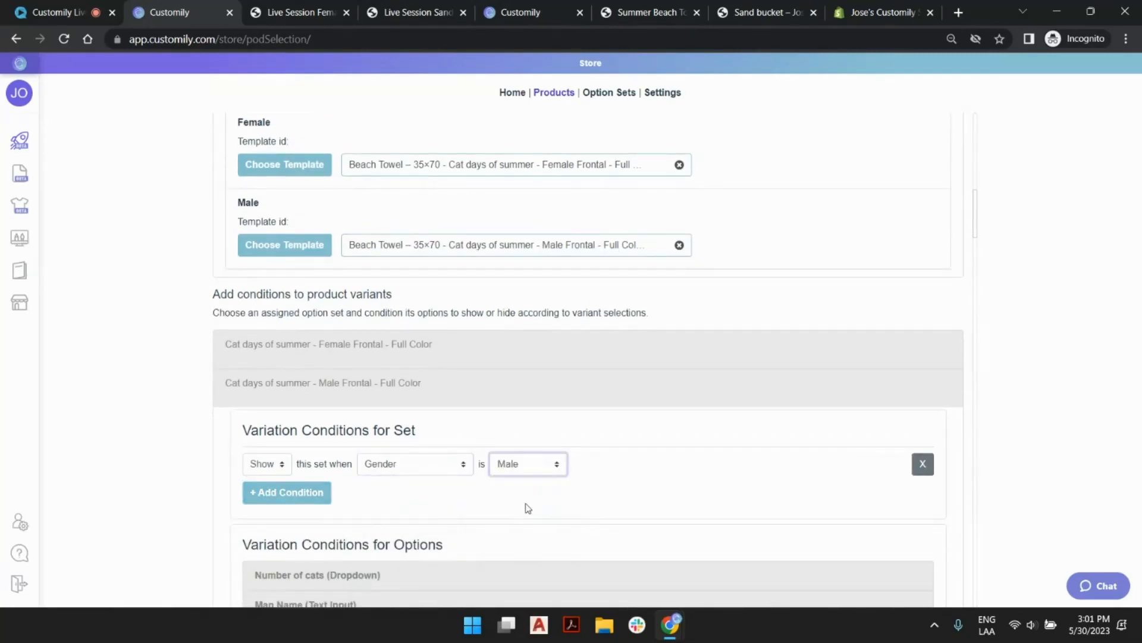
left_click(410, 430)
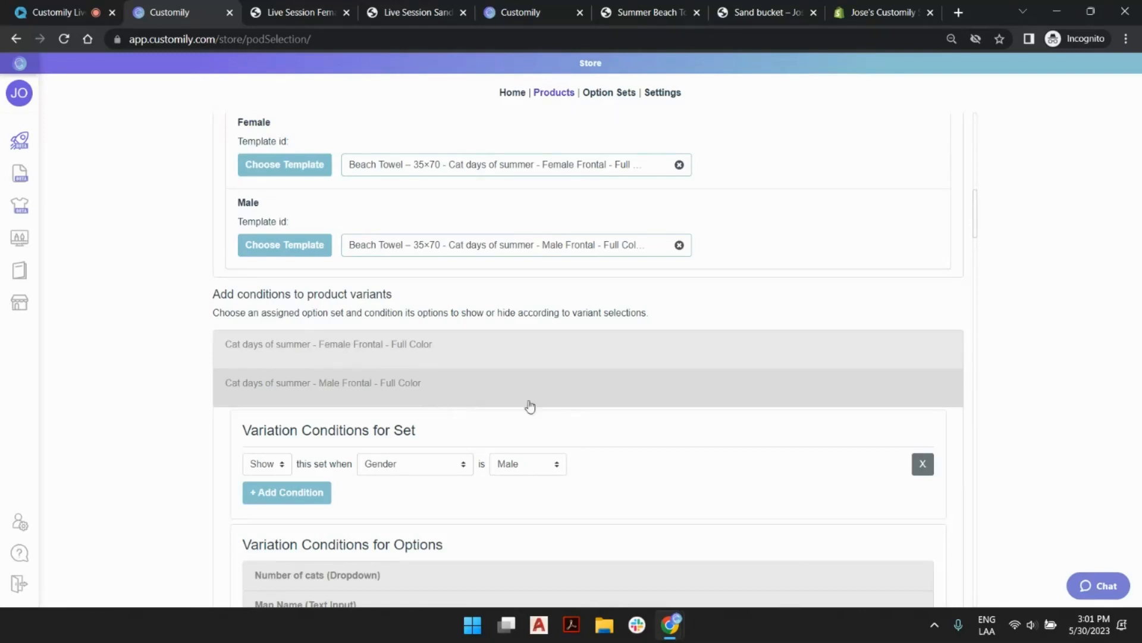
scroll(562, 387, "down", 3)
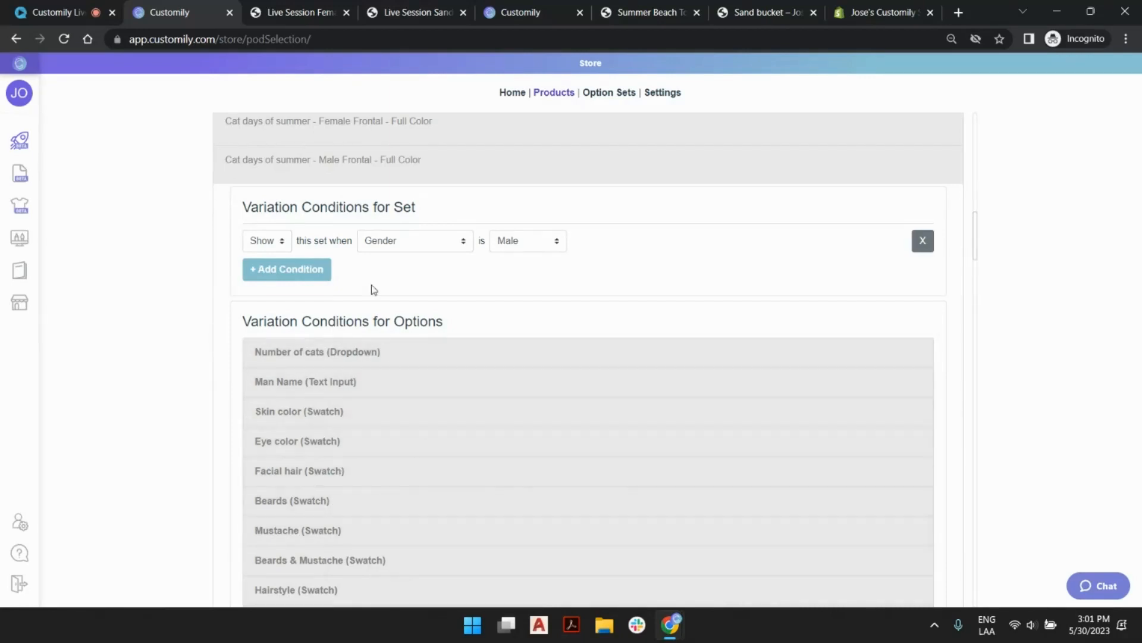
scroll(398, 502, "up", 2)
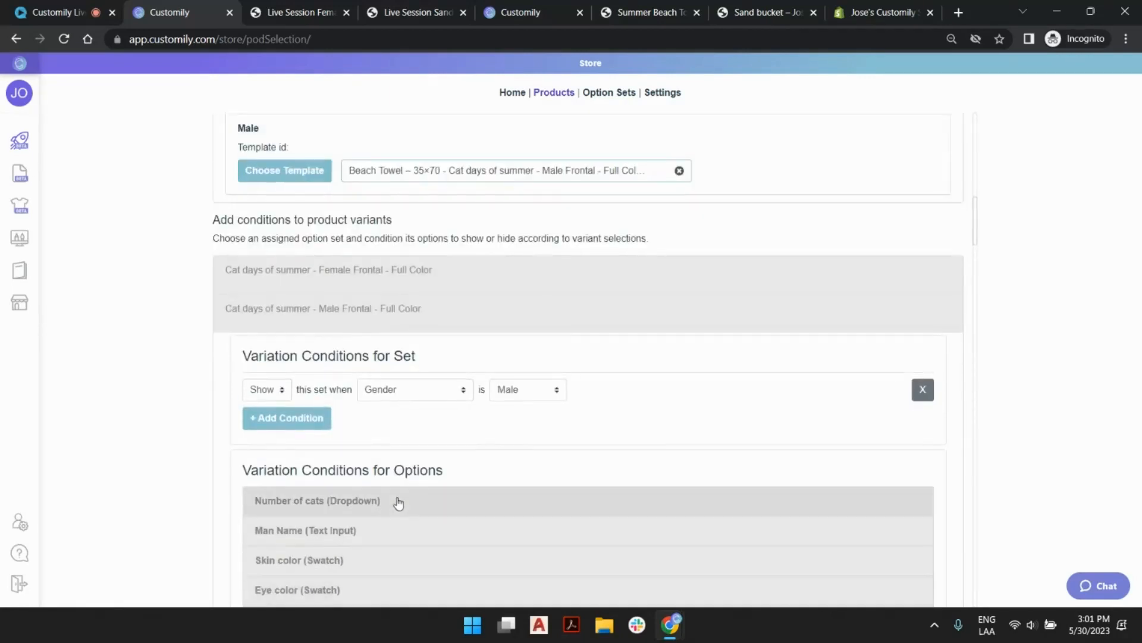
left_click(407, 323)
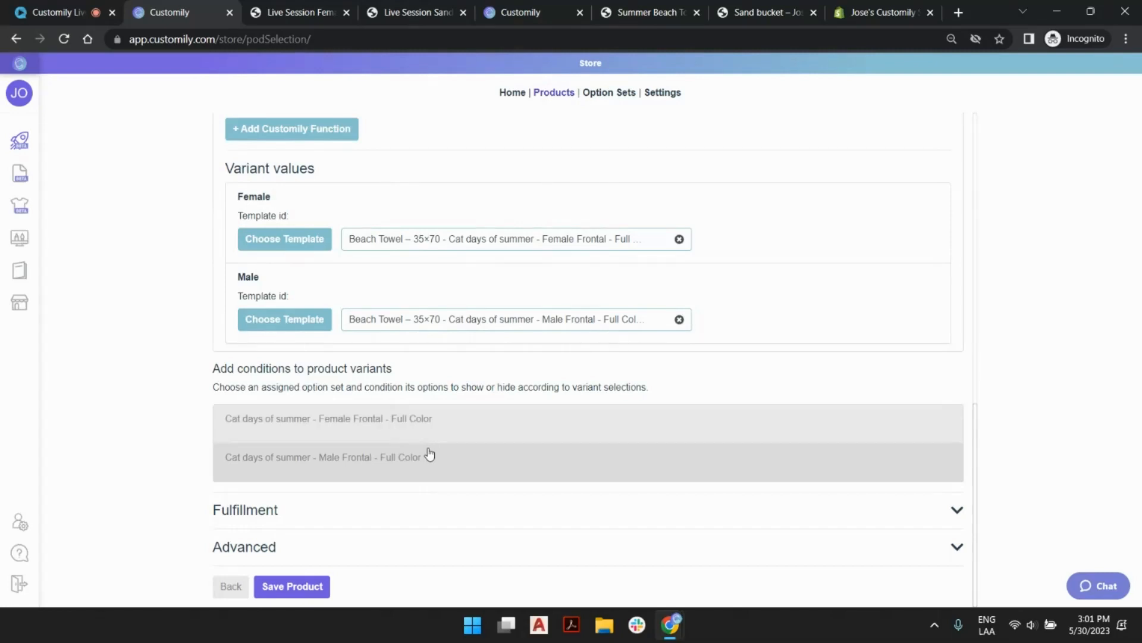
Review the towel's main template, assigned option sets, Gender variant templates and the option sets available for variant conditions.
scroll(429, 333, "up", 3)
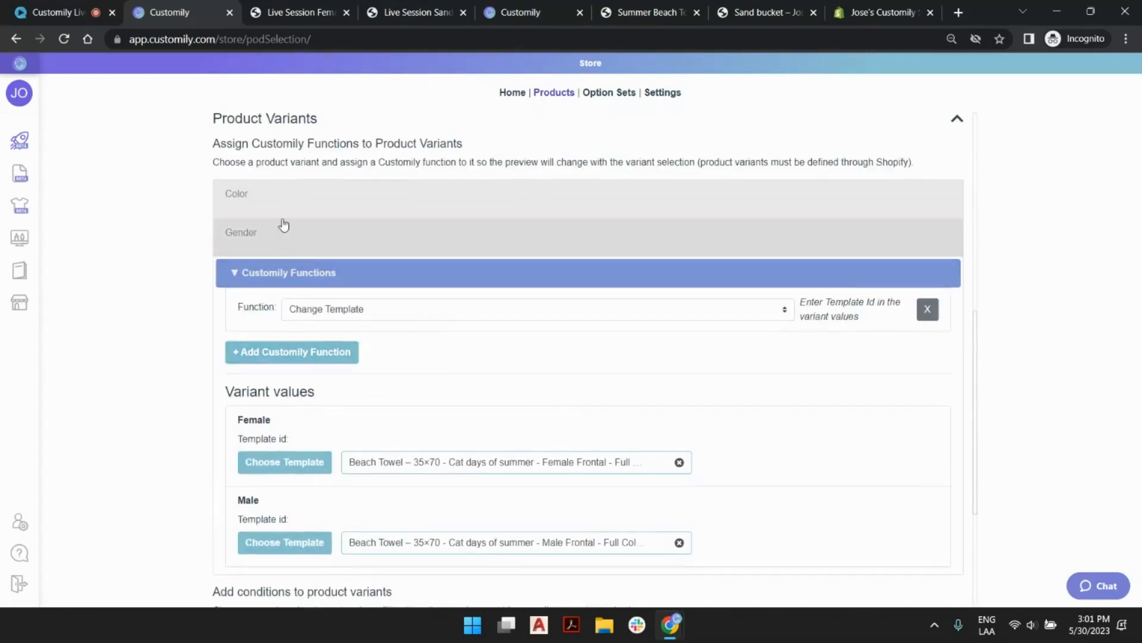
scroll(286, 226, "up", 2)
scroll(375, 321, "down", 4)
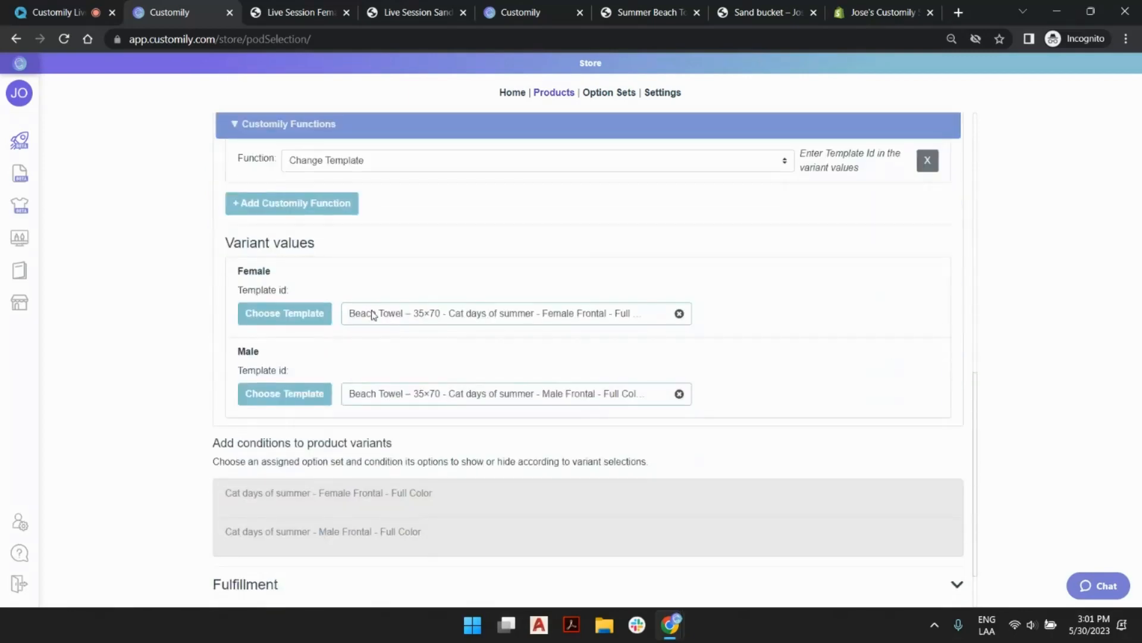
scroll(422, 357, "down", 1)
scroll(434, 443, "up", 1)
scroll(441, 419, "up", 4)
scroll(441, 418, "down", 4)
scroll(441, 419, "up", 8)
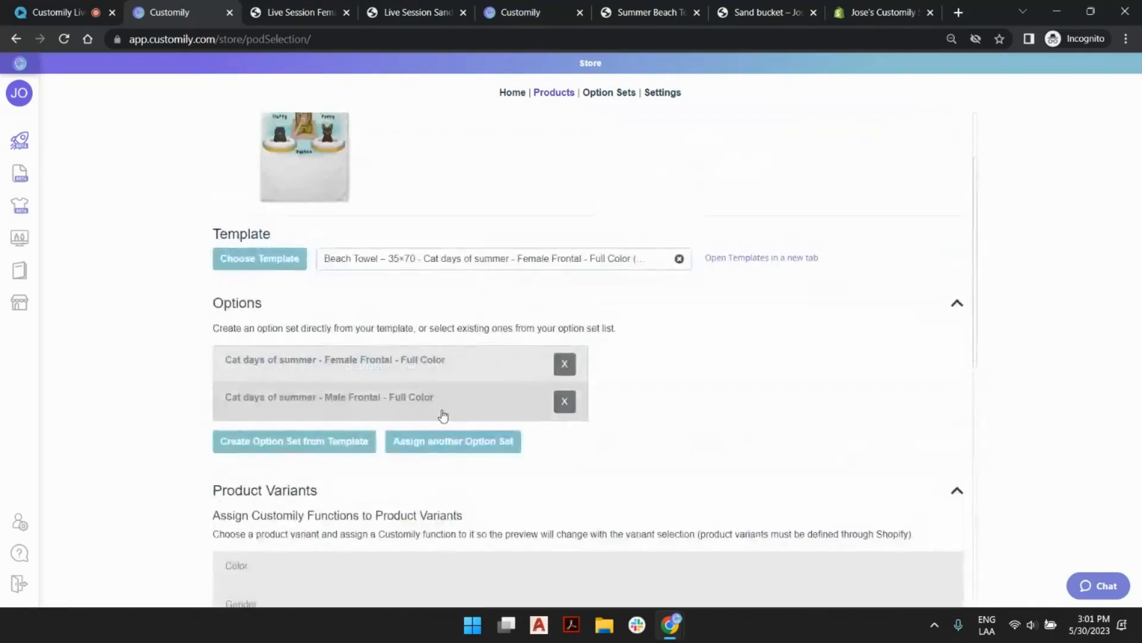
scroll(443, 416, "up", 2)
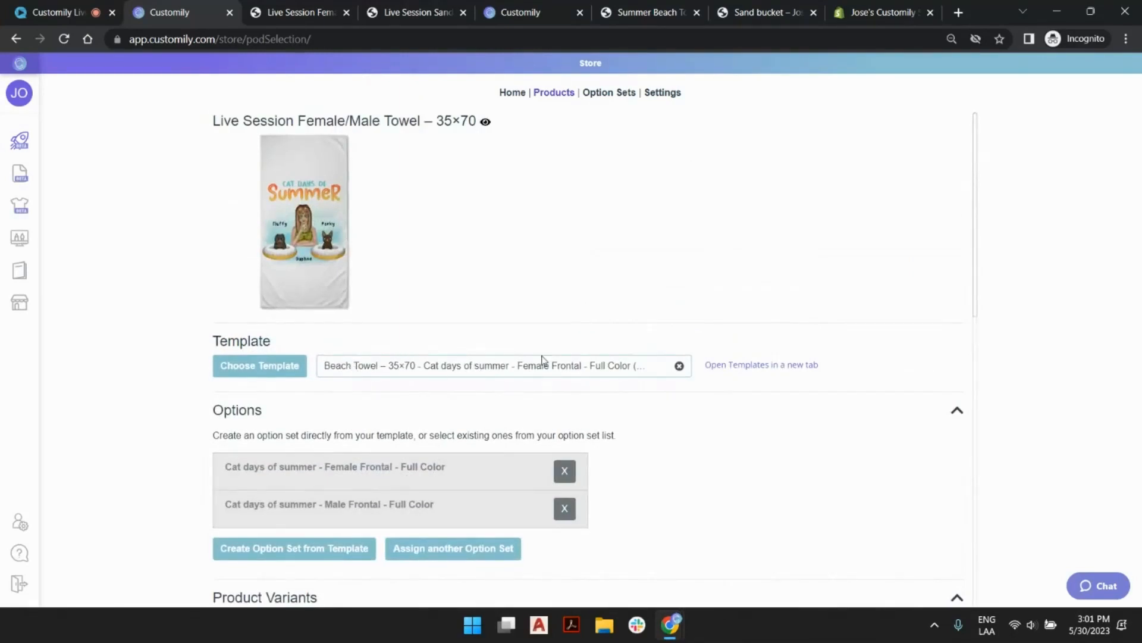
scroll(630, 379, "down", 5)
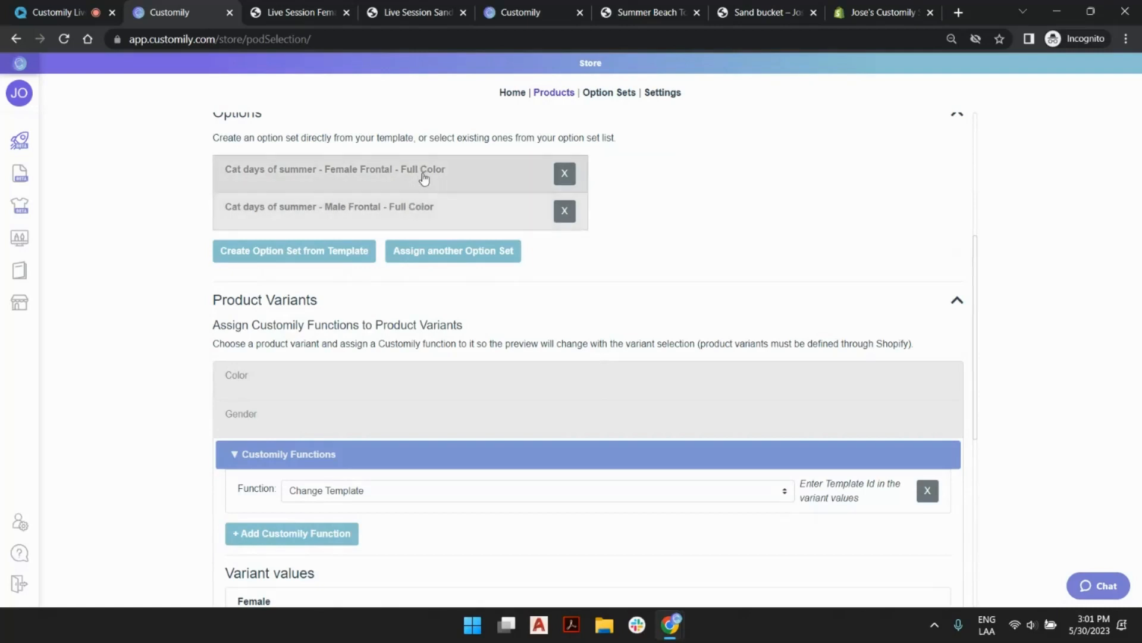
scroll(417, 206, "down", 7)
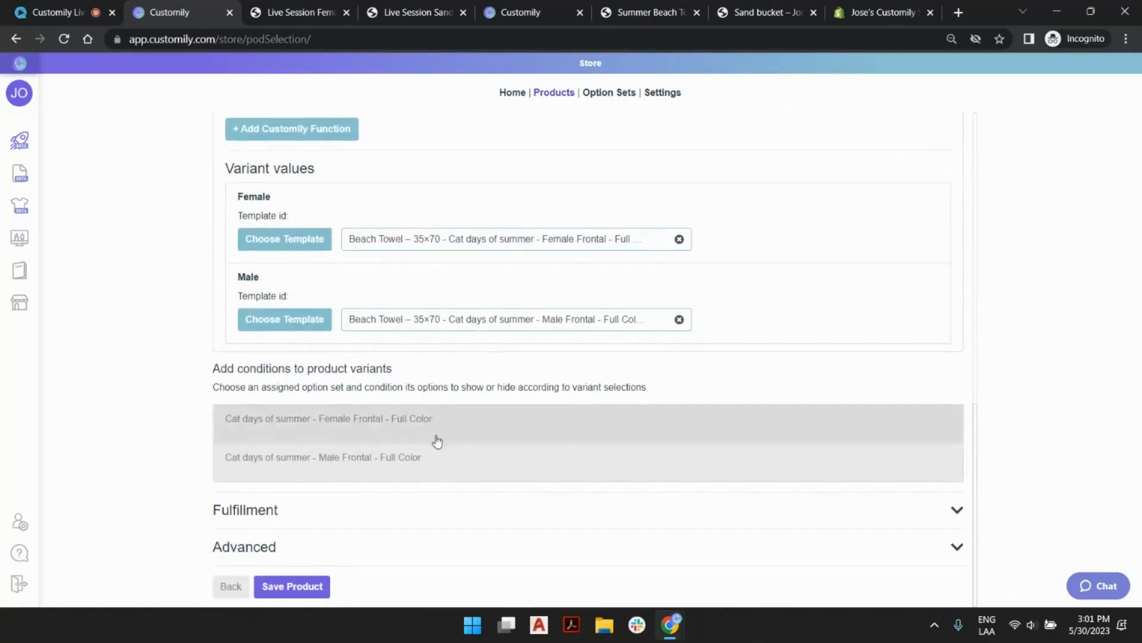
Save the towel product, switch to its Shopify storefront page and reload it.
left_click(302, 587)
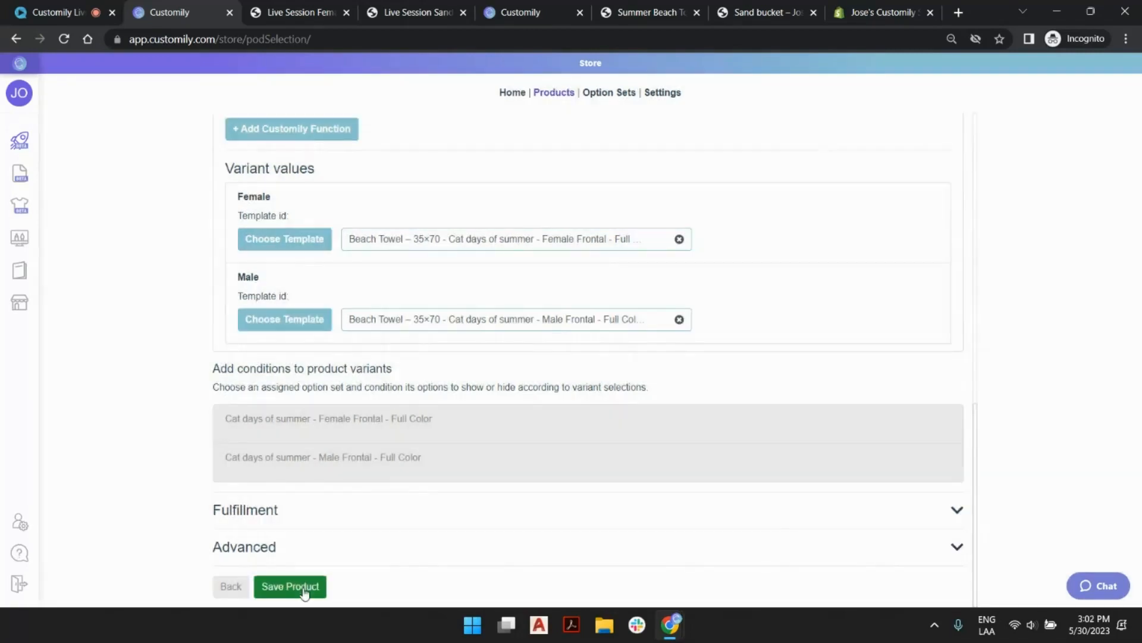
left_click(315, 17)
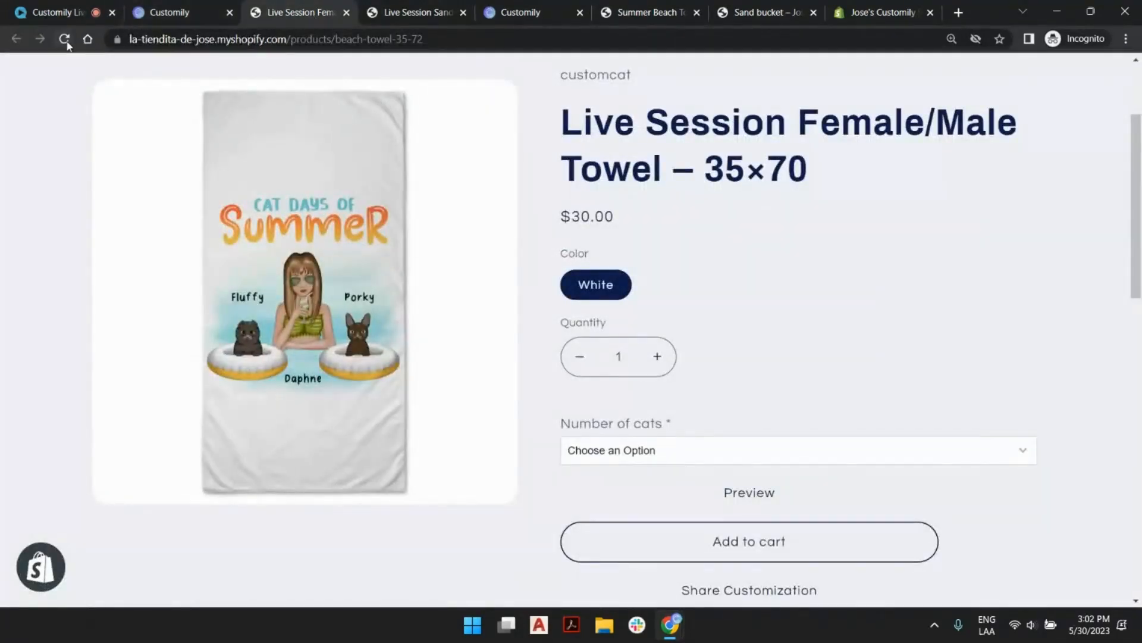
left_click(65, 42)
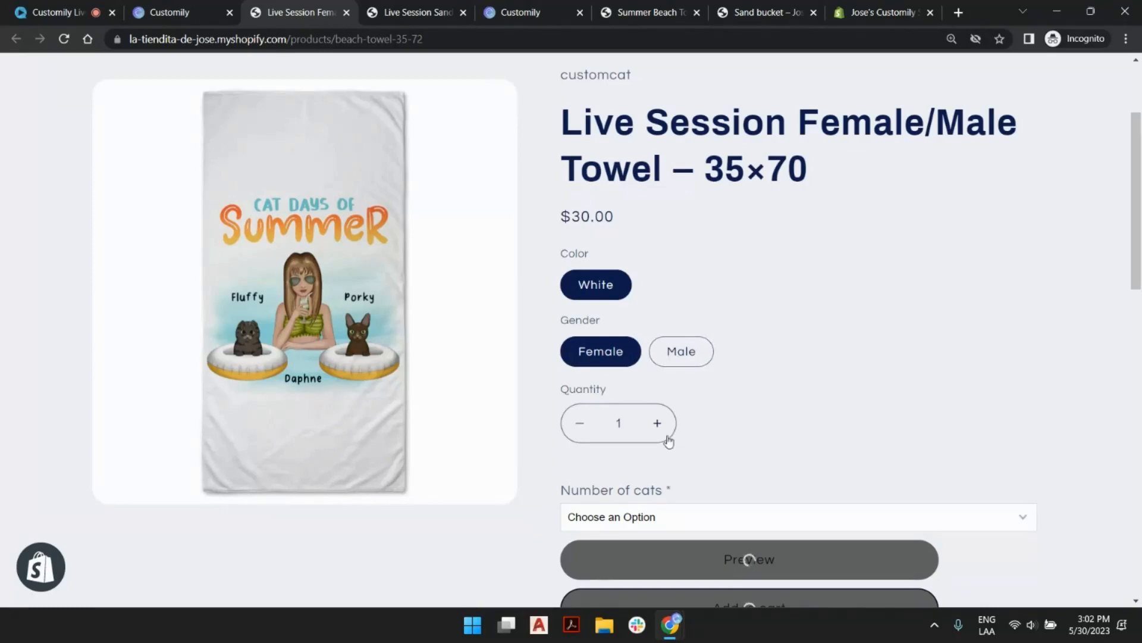
Test the towel's live preview by choosing 1 Cat for the Female variant and 2 Cats for the Male variant.
scroll(726, 449, "down", 4)
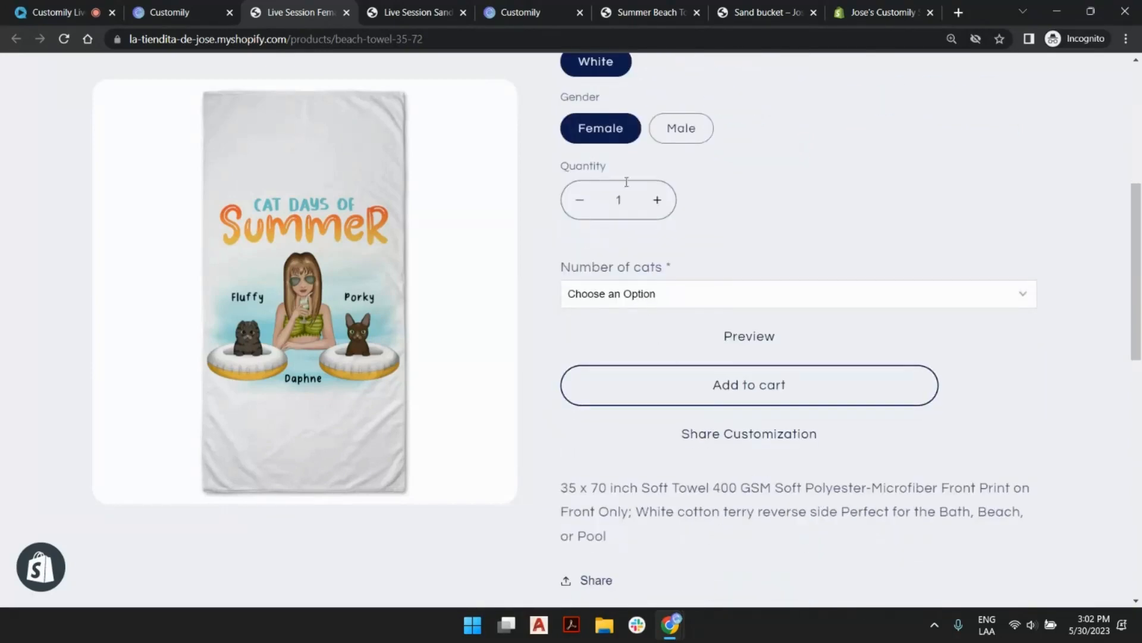
left_click(615, 293)
left_click(612, 329)
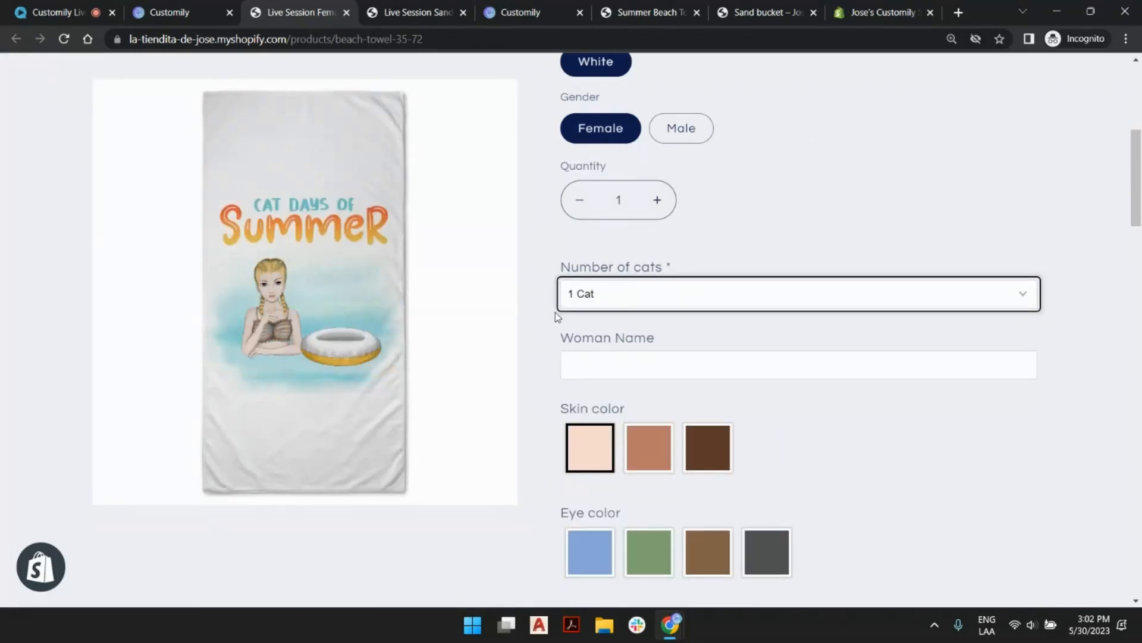
left_click(694, 135)
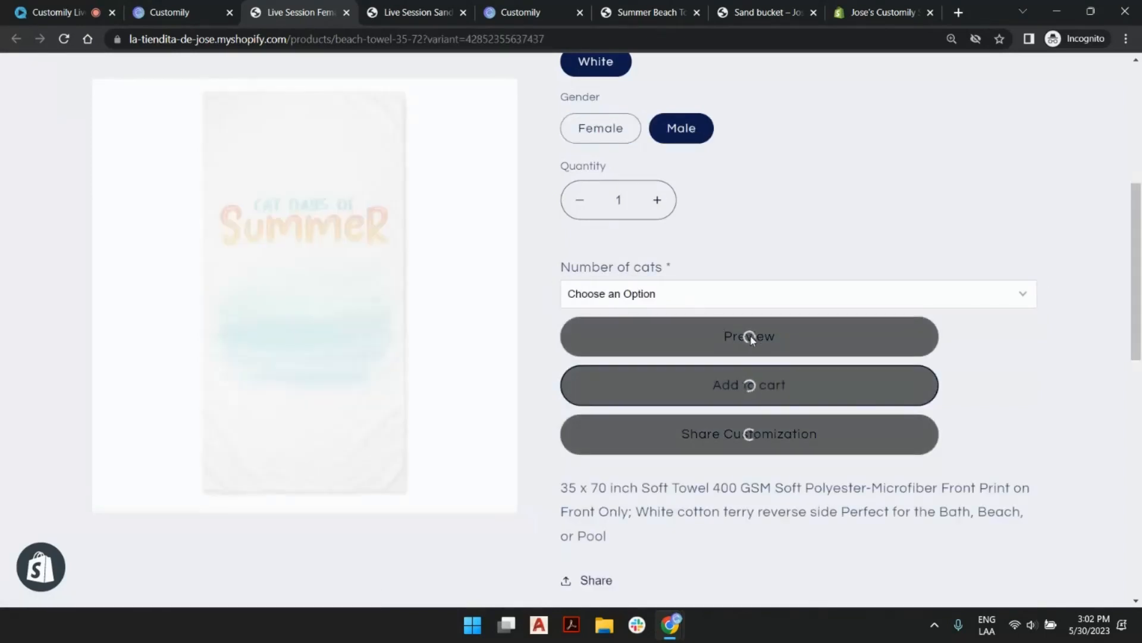
left_click(773, 305)
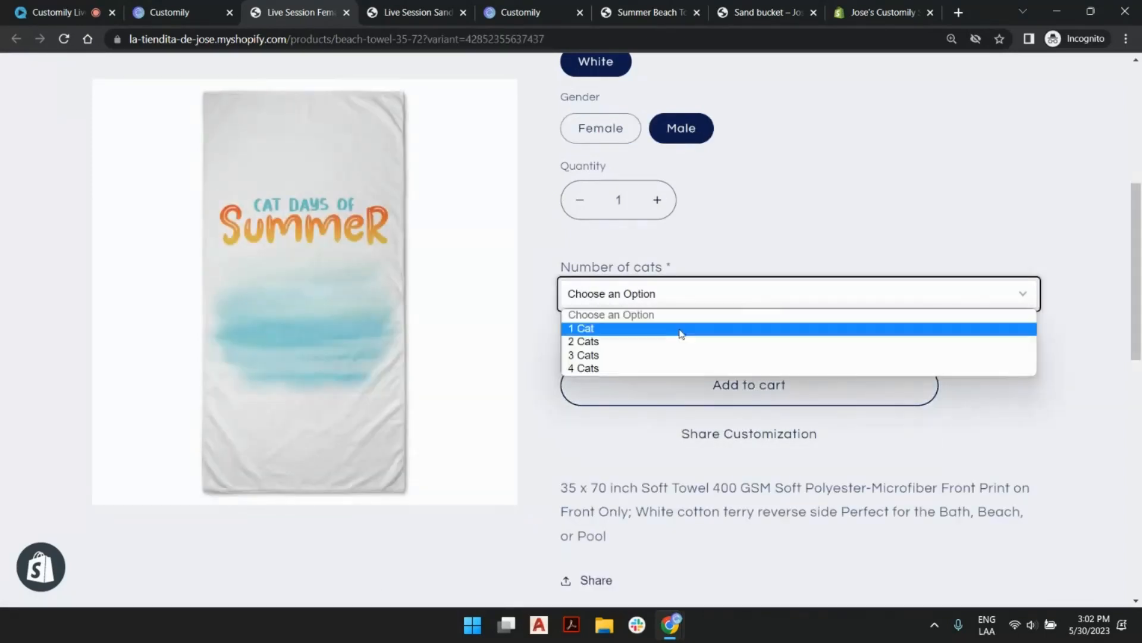
left_click(650, 340)
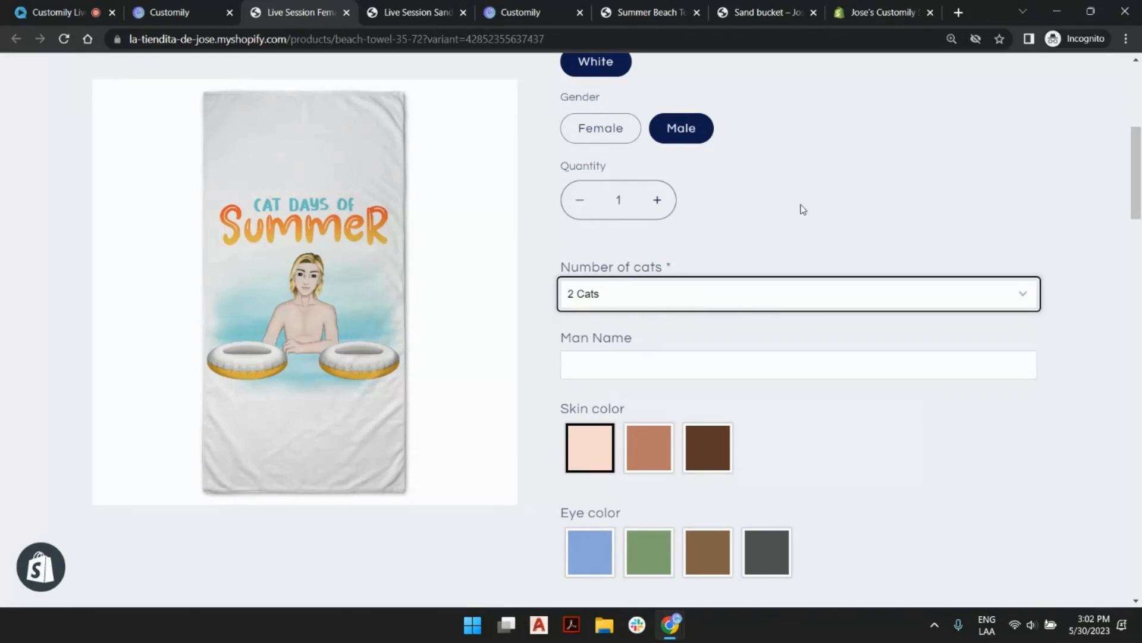